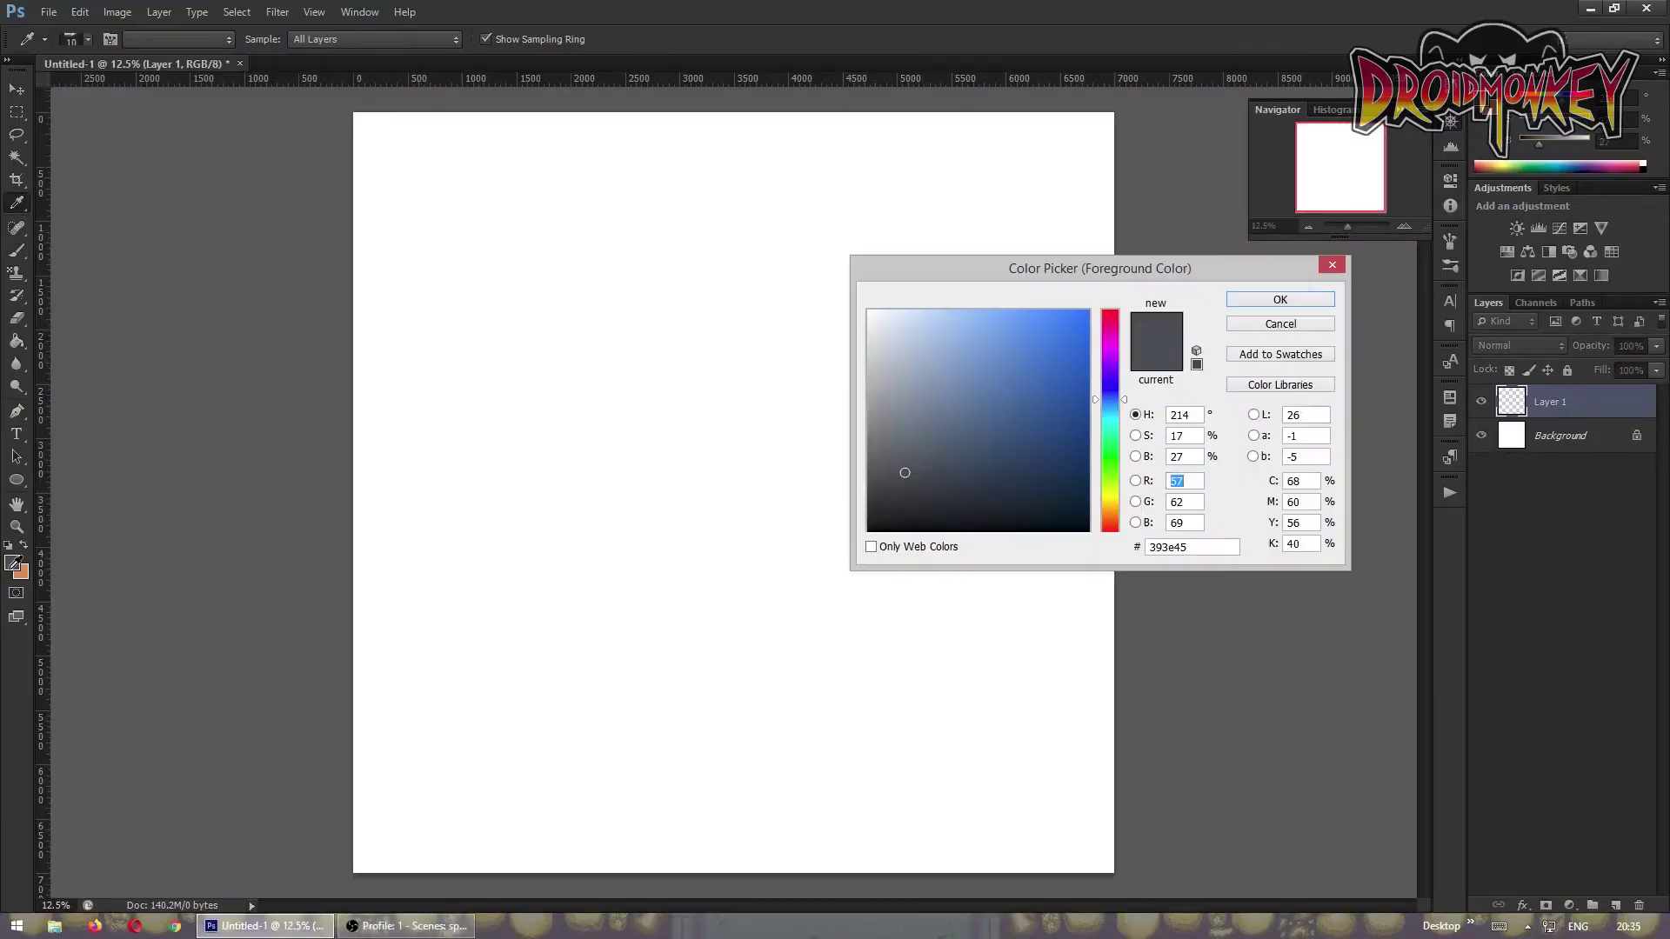
- Choose a light blue brush colour for sketching on the new 7000 × 7000 px canvas
{"action": "left_click", "coordinate": [1284, 298]}
- Sketch the octopus head outline, face lines, and neck and body lines in light blue
{"action": "left_click_drag", "start_coordinate": [741, 279], "coordinate": [684, 565]}
{"action": "left_click_drag", "start_coordinate": [649, 282], "coordinate": [775, 317]}
{"action": "left_click_drag", "start_coordinate": [666, 461], "coordinate": [696, 624]}
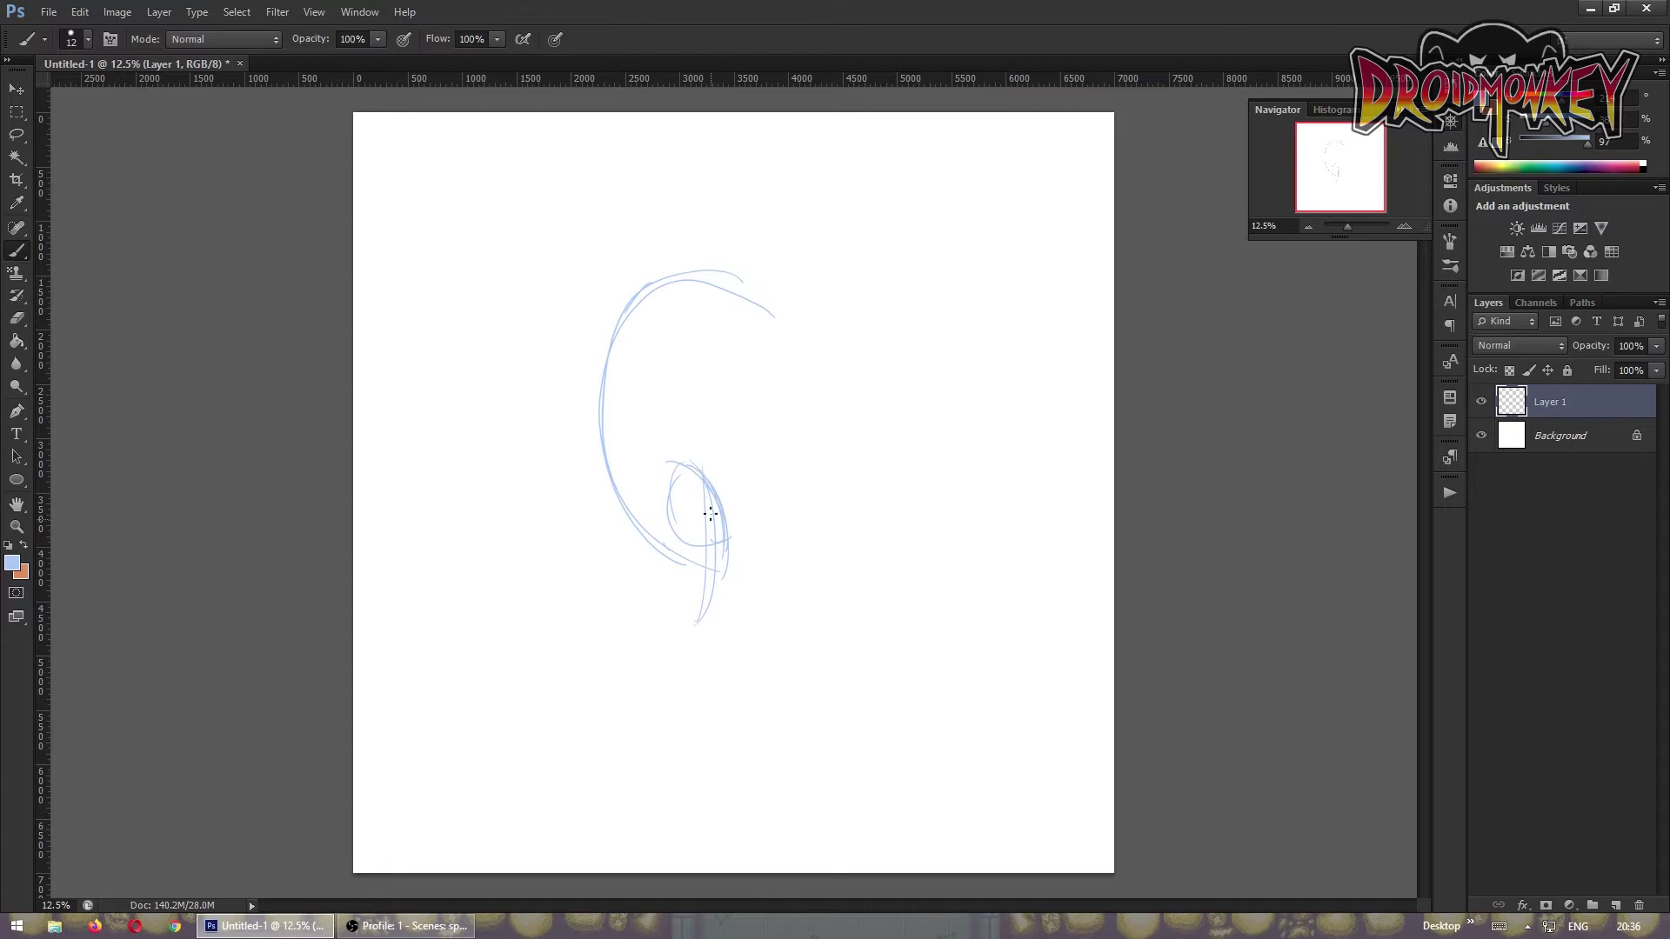
{"action": "left_click_drag", "start_coordinate": [861, 451], "coordinate": [813, 622]}
{"action": "left_click_drag", "start_coordinate": [725, 382], "coordinate": [797, 373]}
{"action": "left_click_drag", "start_coordinate": [653, 287], "coordinate": [883, 483]}
{"action": "left_click_drag", "start_coordinate": [827, 626], "coordinate": [813, 787]}
{"action": "left_click_drag", "start_coordinate": [687, 670], "coordinate": [683, 834]}
{"action": "mouse_move", "coordinate": [713, 256]}
{"action": "left_mouse_down"}
{"action": "mouse_move", "coordinate": [874, 563]}
{"action": "mouse_move", "coordinate": [807, 546]}
{"action": "left_mouse_up"}
- Sketch both eyes and a spiral tentacle to the left of the head
{"action": "left_click_drag", "start_coordinate": [700, 476], "coordinate": [717, 531]}
{"action": "left_click_drag", "start_coordinate": [805, 524], "coordinate": [828, 492]}
{"action": "left_click_drag", "start_coordinate": [650, 585], "coordinate": [563, 630]}
{"action": "left_click_drag", "start_coordinate": [461, 679], "coordinate": [619, 596]}
{"action": "left_click_drag", "start_coordinate": [483, 717], "coordinate": [554, 776]}
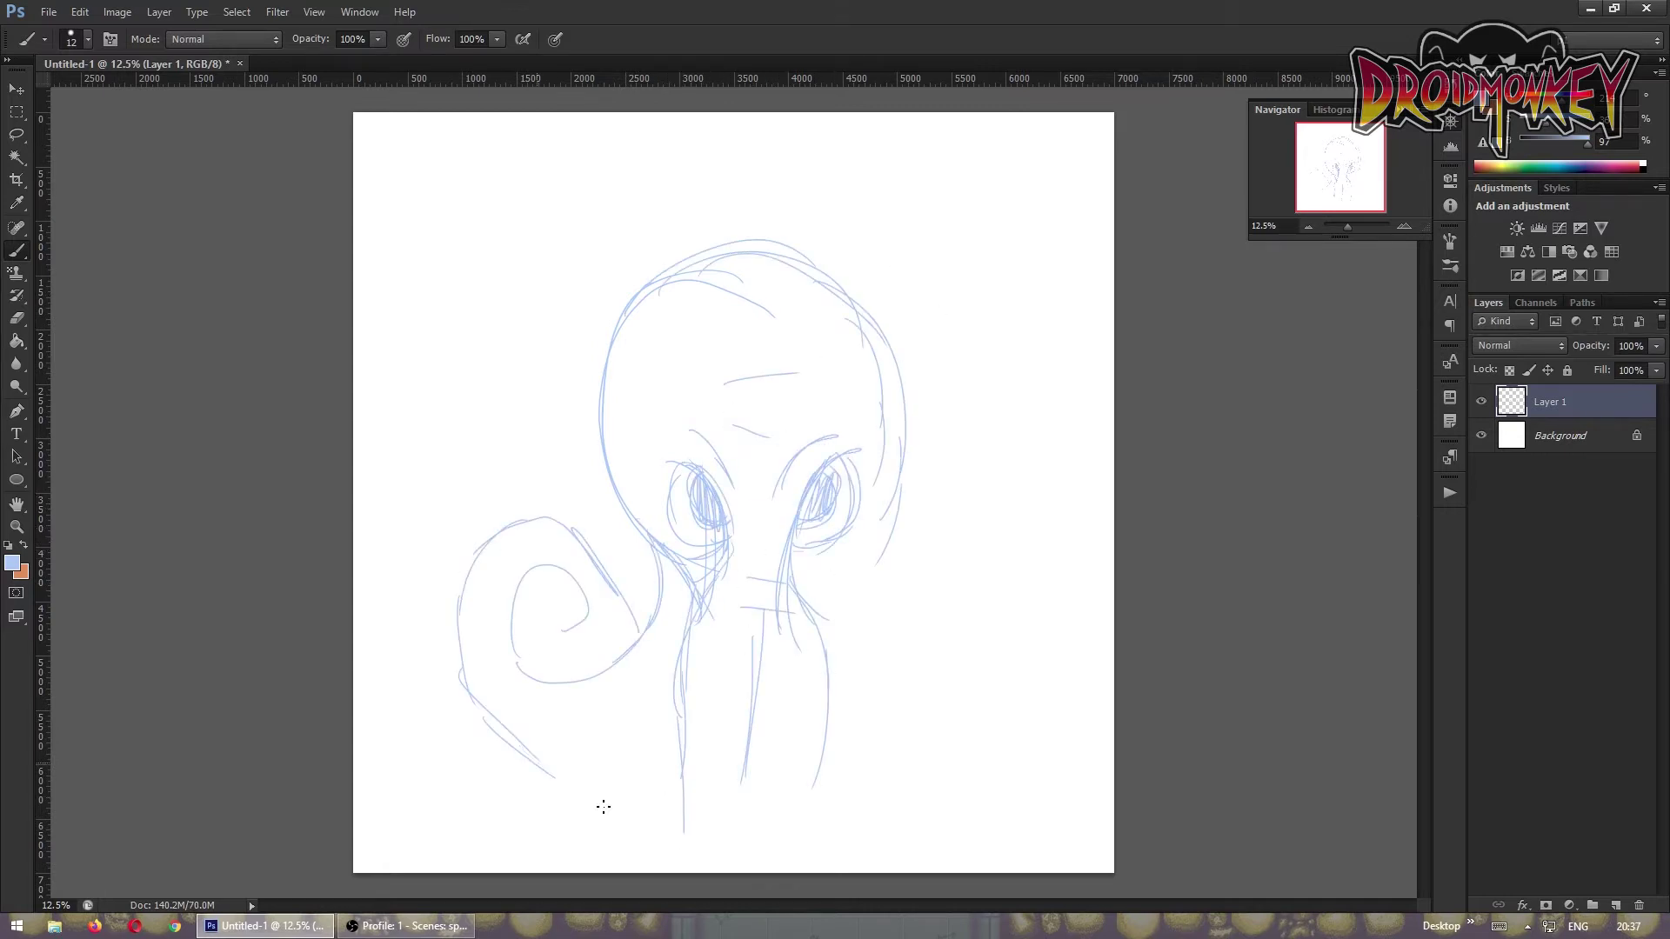
- Shrink the sketch toward the centre, then extend the trunk with a curled boot shape below
{"action": "key", "text": "ctrl+t"}
{"action": "left_click_drag", "start_coordinate": [455, 239], "coordinate": [570, 357]}
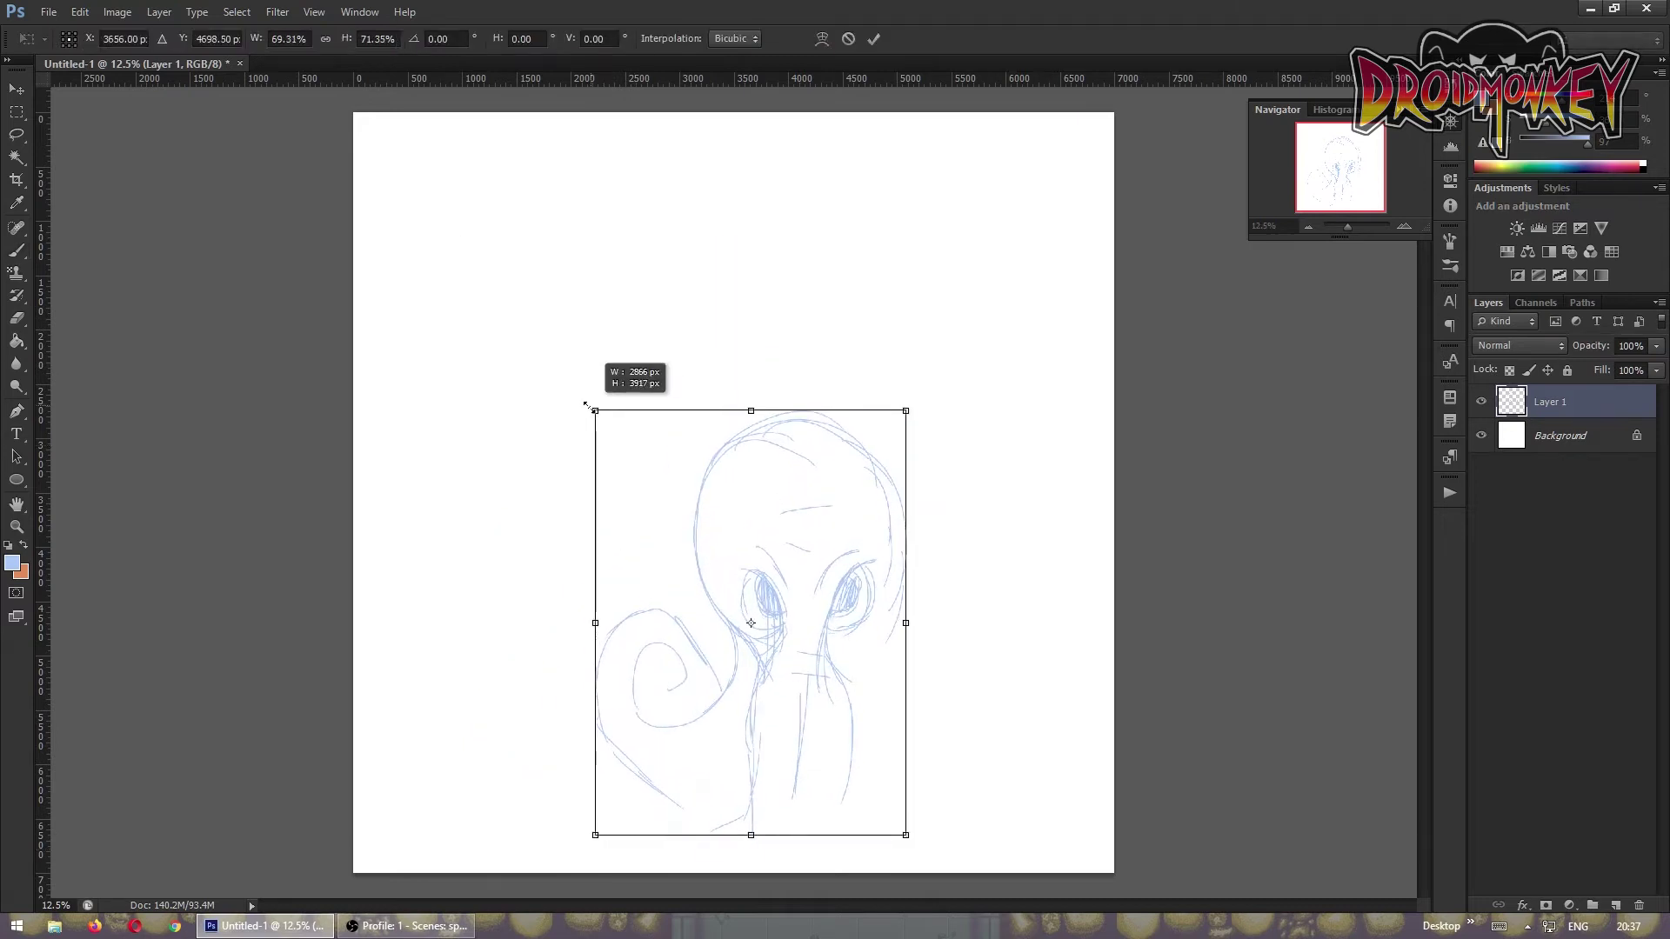
{"action": "key", "text": "Return"}
{"action": "left_click_drag", "start_coordinate": [756, 613], "coordinate": [748, 799]}
{"action": "left_click_drag", "start_coordinate": [655, 693], "coordinate": [744, 796]}
{"action": "left_click_drag", "start_coordinate": [706, 686], "coordinate": [661, 750]}
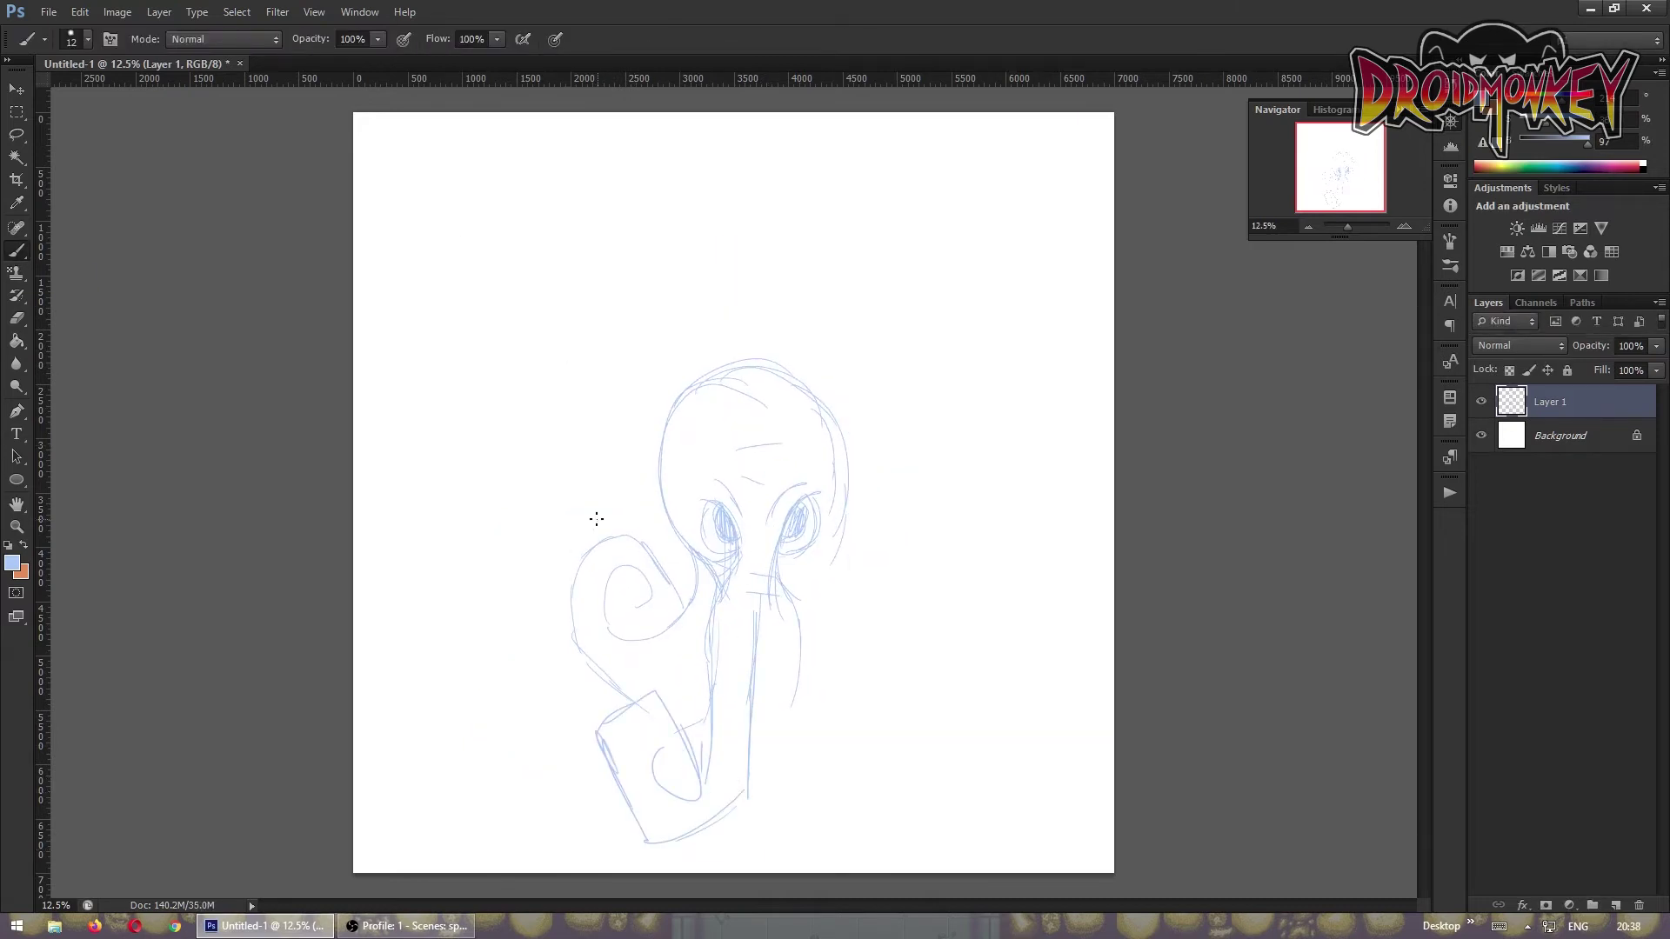
- Sketch a tall spiral box above the head and the tall poster frame lines
{"action": "left_click_drag", "start_coordinate": [733, 218], "coordinate": [741, 357]}
{"action": "left_click_drag", "start_coordinate": [618, 376], "coordinate": [689, 329]}
{"action": "left_click_drag", "start_coordinate": [633, 331], "coordinate": [730, 213]}
{"action": "left_click_drag", "start_coordinate": [670, 292], "coordinate": [661, 333]}
{"action": "left_click_drag", "start_coordinate": [807, 658], "coordinate": [801, 805]}
{"action": "left_click_drag", "start_coordinate": [826, 216], "coordinate": [831, 335]}
{"action": "left_click_drag", "start_coordinate": [542, 113], "coordinate": [533, 870]}
{"action": "mouse_move", "coordinate": [548, 120]}
{"action": "left_mouse_down"}
{"action": "mouse_move", "coordinate": [857, 120]}
{"action": "mouse_move", "coordinate": [913, 870]}
{"action": "left_mouse_up"}
{"action": "left_click_drag", "start_coordinate": [522, 868], "coordinate": [856, 870]}
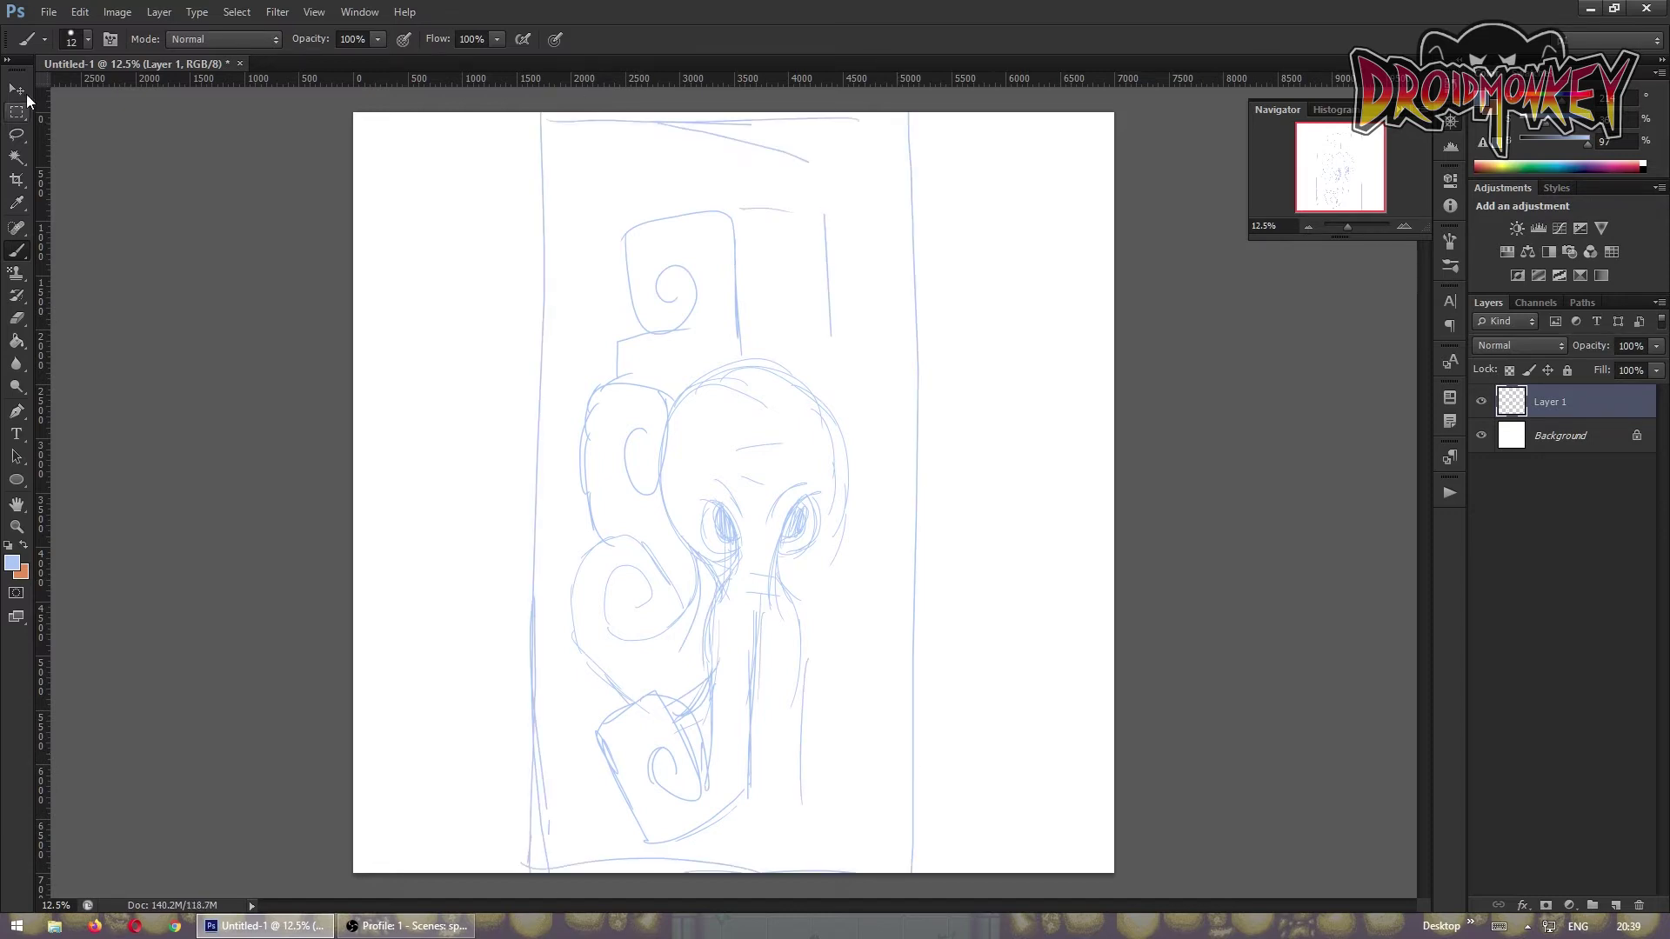
- Crop the canvas to a narrow portrait shape around the figure
{"action": "key", "text": "c"}
{"action": "left_click_drag", "start_coordinate": [354, 493], "coordinate": [522, 493]}
{"action": "left_click_drag", "start_coordinate": [1115, 494], "coordinate": [936, 524]}
{"action": "key", "text": "Return"}
{"action": "key", "text": "Return"}
- Duplicate the sketch, flip it horizontally, merge the halves, and nudge it to centre
{"action": "key", "text": "ctrl+j"}
{"action": "left_click", "coordinate": [79, 11]}
{"action": "left_click", "coordinate": [370, 537]}
{"action": "key", "text": "m"}
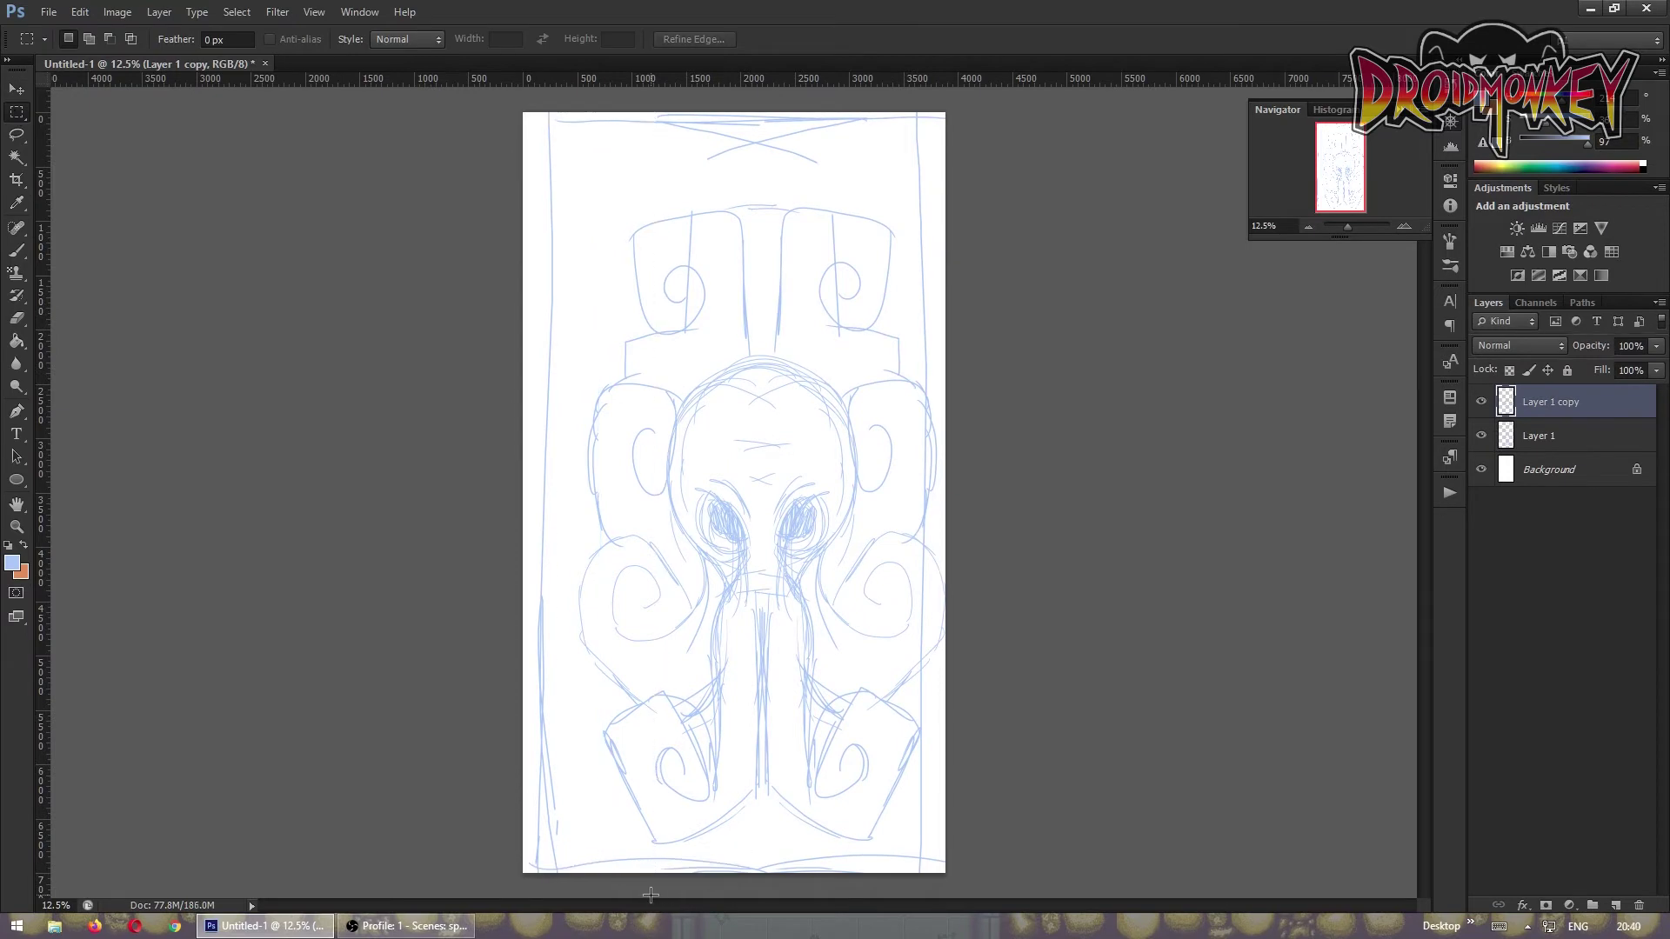
{"action": "key", "text": "ctrl+e"}
{"action": "key", "text": "v"}
{"action": "left_click_drag", "start_coordinate": [814, 695], "coordinate": [809, 697]}
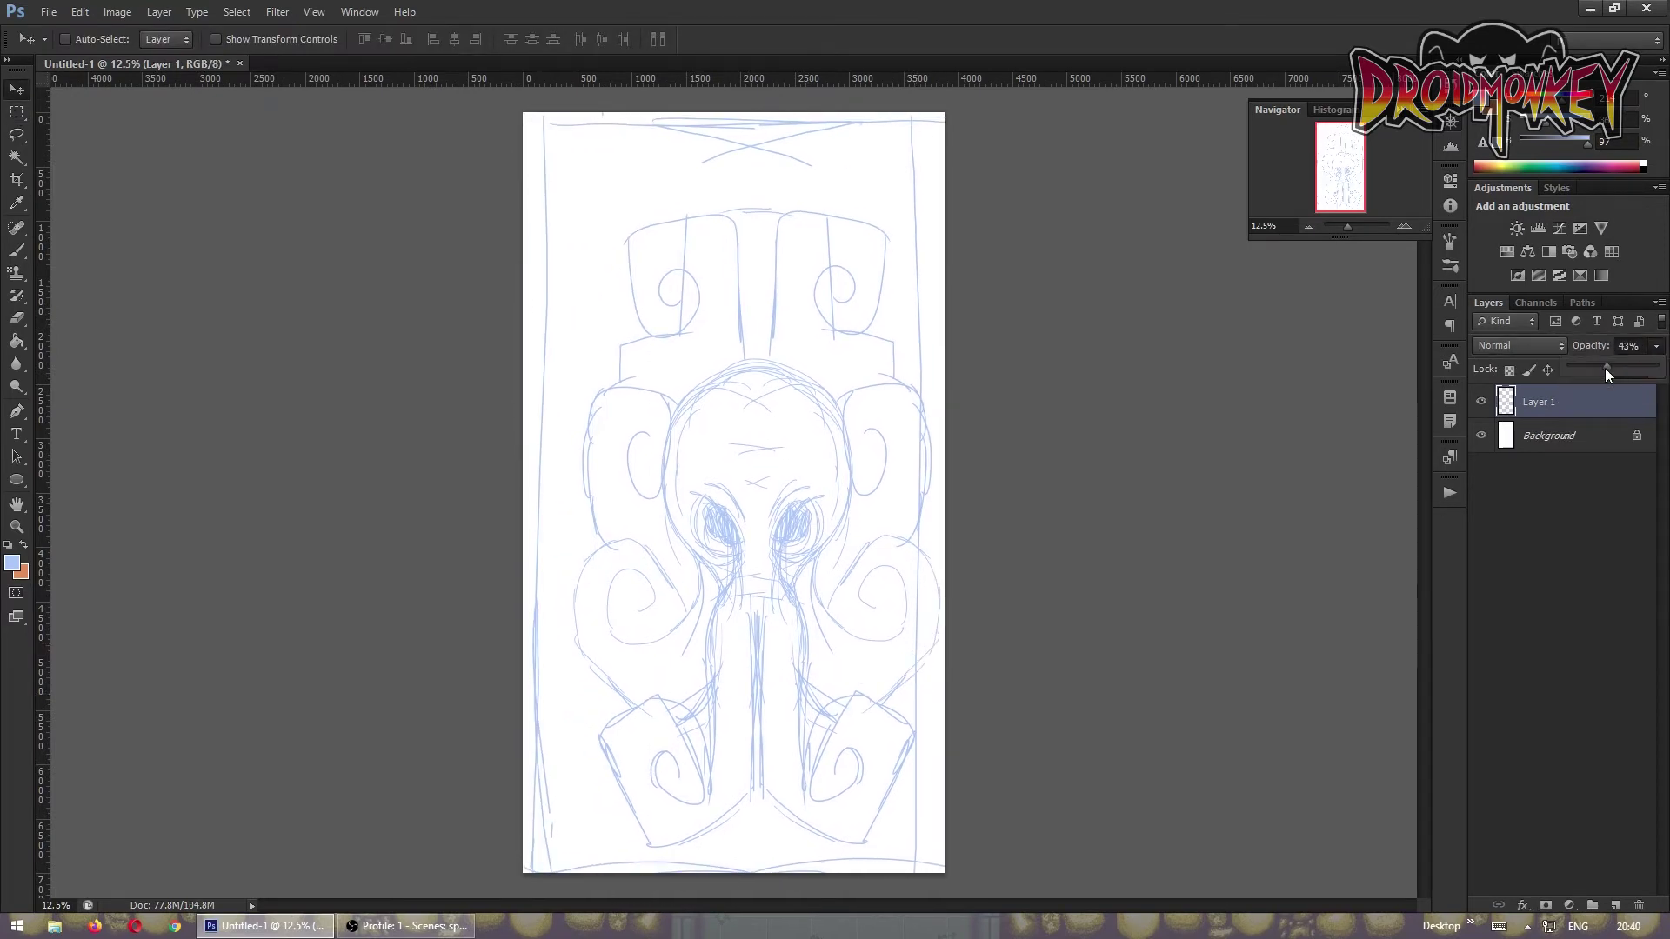
- Fade the sketch layer to low opacity, lock it, and add a new layer
{"action": "left_click_drag", "start_coordinate": [1605, 368], "coordinate": [1600, 364]}
{"action": "left_click", "coordinate": [1567, 370]}
{"action": "left_click", "coordinate": [1615, 905]}
- Set black as the paint colour and select the whole canvas with the Rectangular Marquee
{"action": "left_click", "coordinate": [12, 563]}
{"action": "left_click", "coordinate": [1279, 298]}
{"action": "key", "text": "m"}
{"action": "left_click_drag", "start_coordinate": [525, 114], "coordinate": [944, 872]}
{"action": "right_click", "coordinate": [827, 548]}
- Fill the selection with black and enlarge the black layer to 102%
{"action": "left_click", "coordinate": [865, 817]}
{"action": "left_click", "coordinate": [936, 273]}
{"action": "key", "text": "v"}
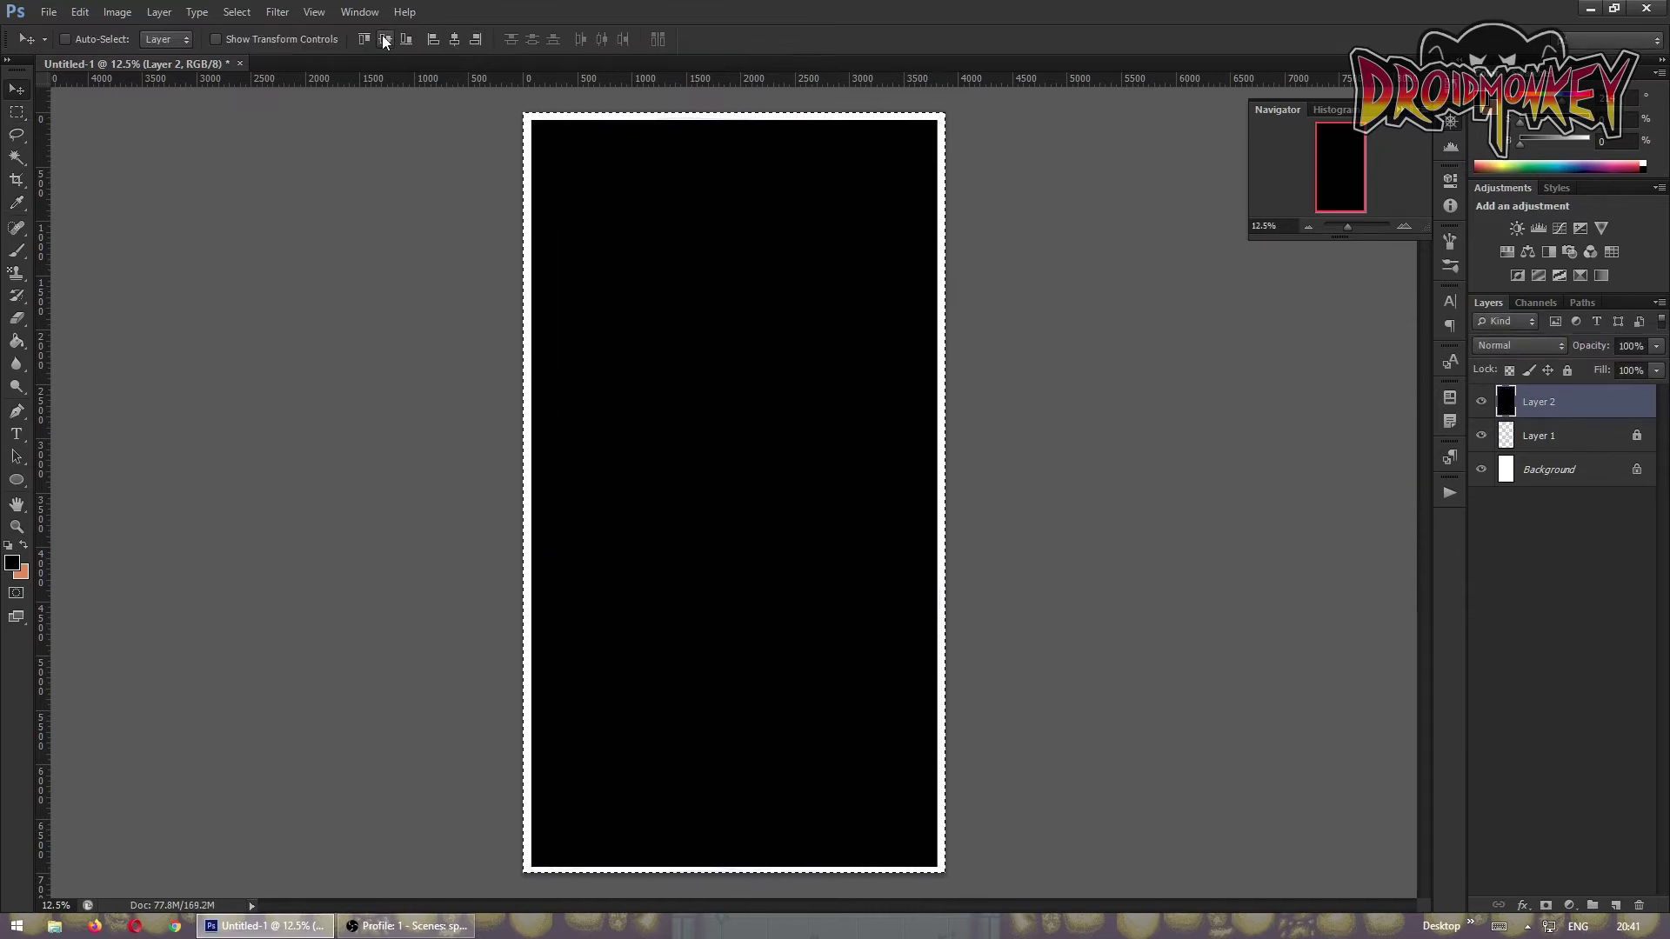
{"action": "key", "text": "ctrl+t"}
{"action": "double_click", "coordinate": [290, 38]}
{"action": "type", "text": "102"}
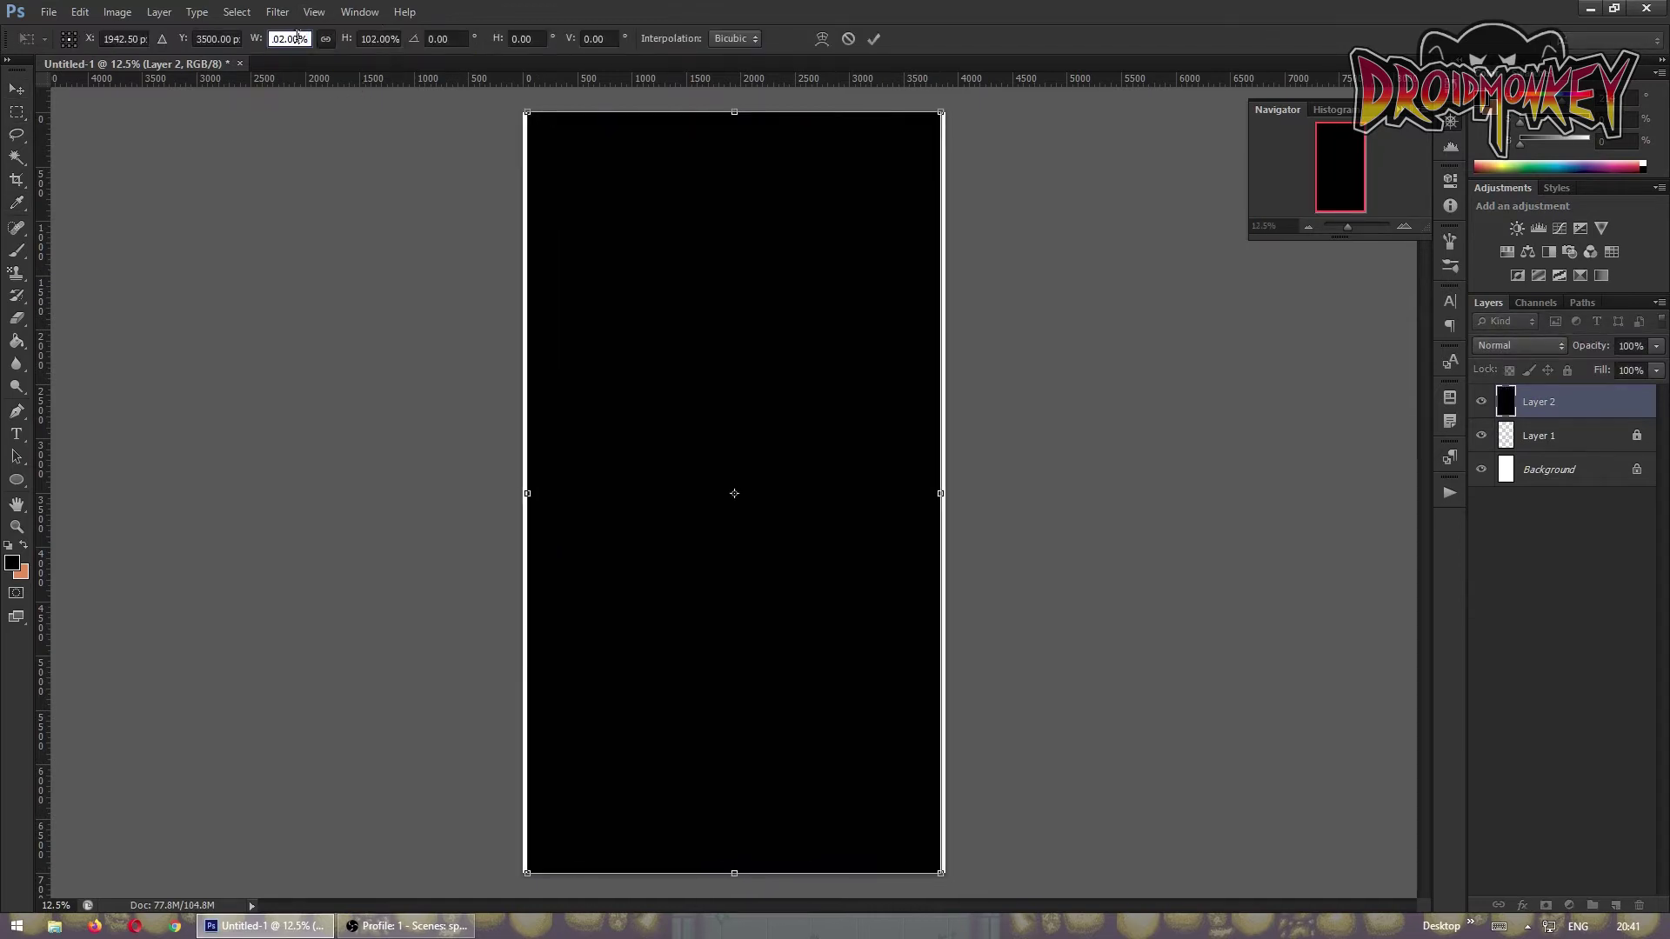
{"action": "key", "text": "Return"}
- Duplicate the black layer, contract the selection, and delete the inside to leave a black frame
{"action": "left_click_drag", "start_coordinate": [1557, 401], "coordinate": [1616, 902]}
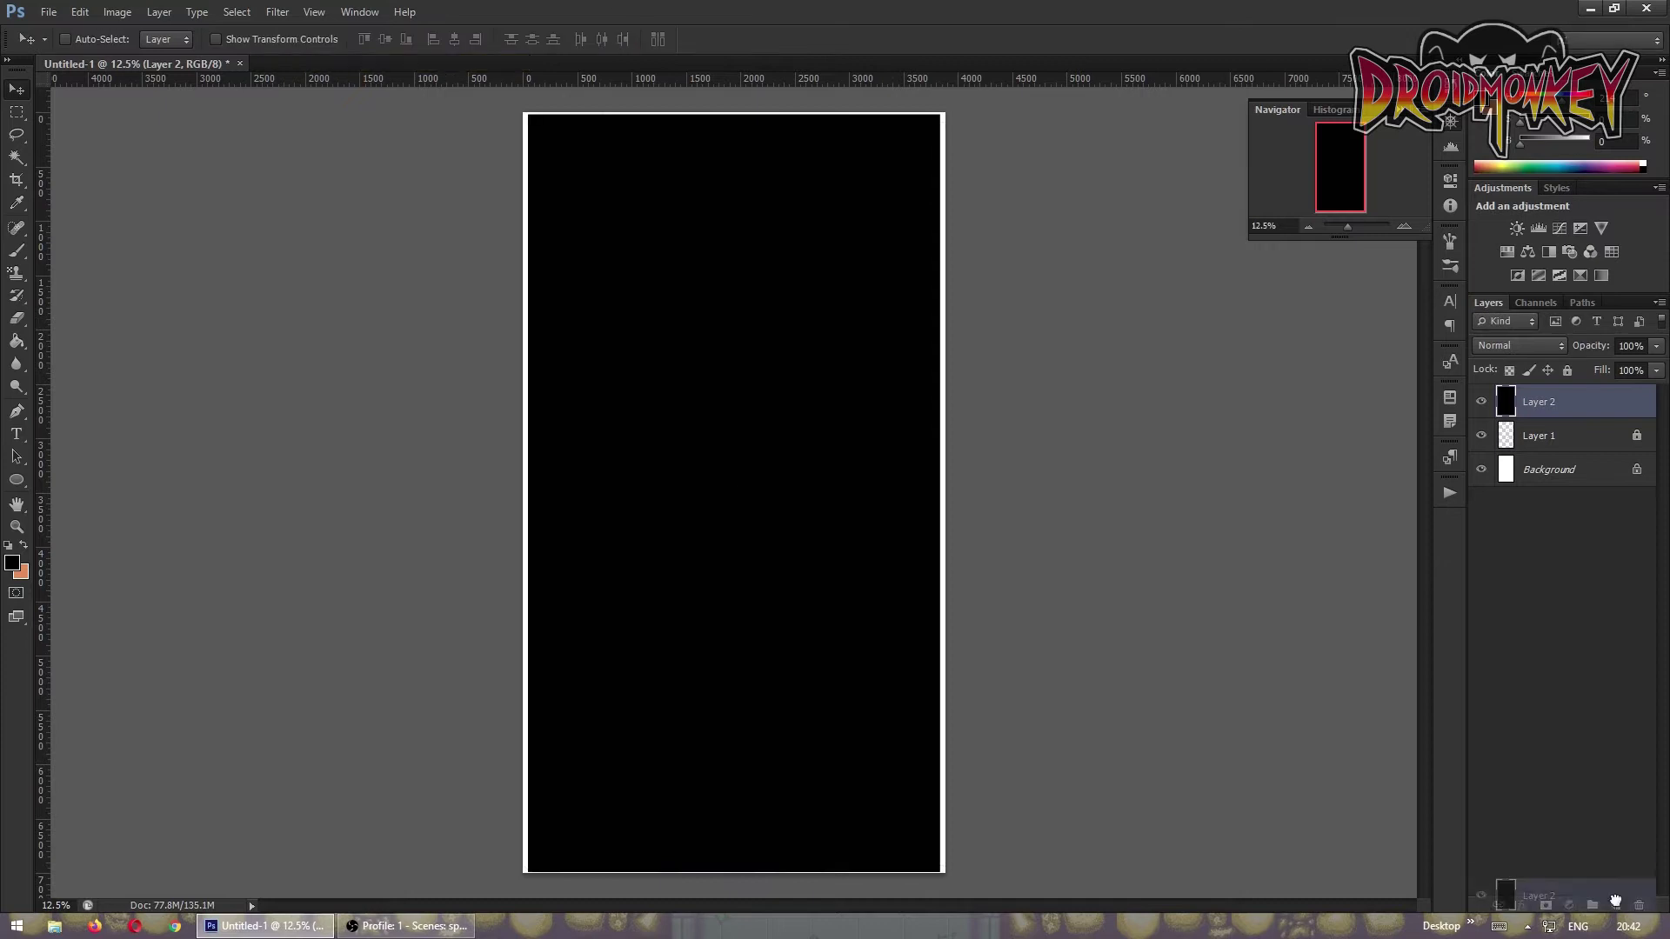
{"action": "left_click", "coordinate": [237, 12]}
{"action": "key", "text": "Return"}
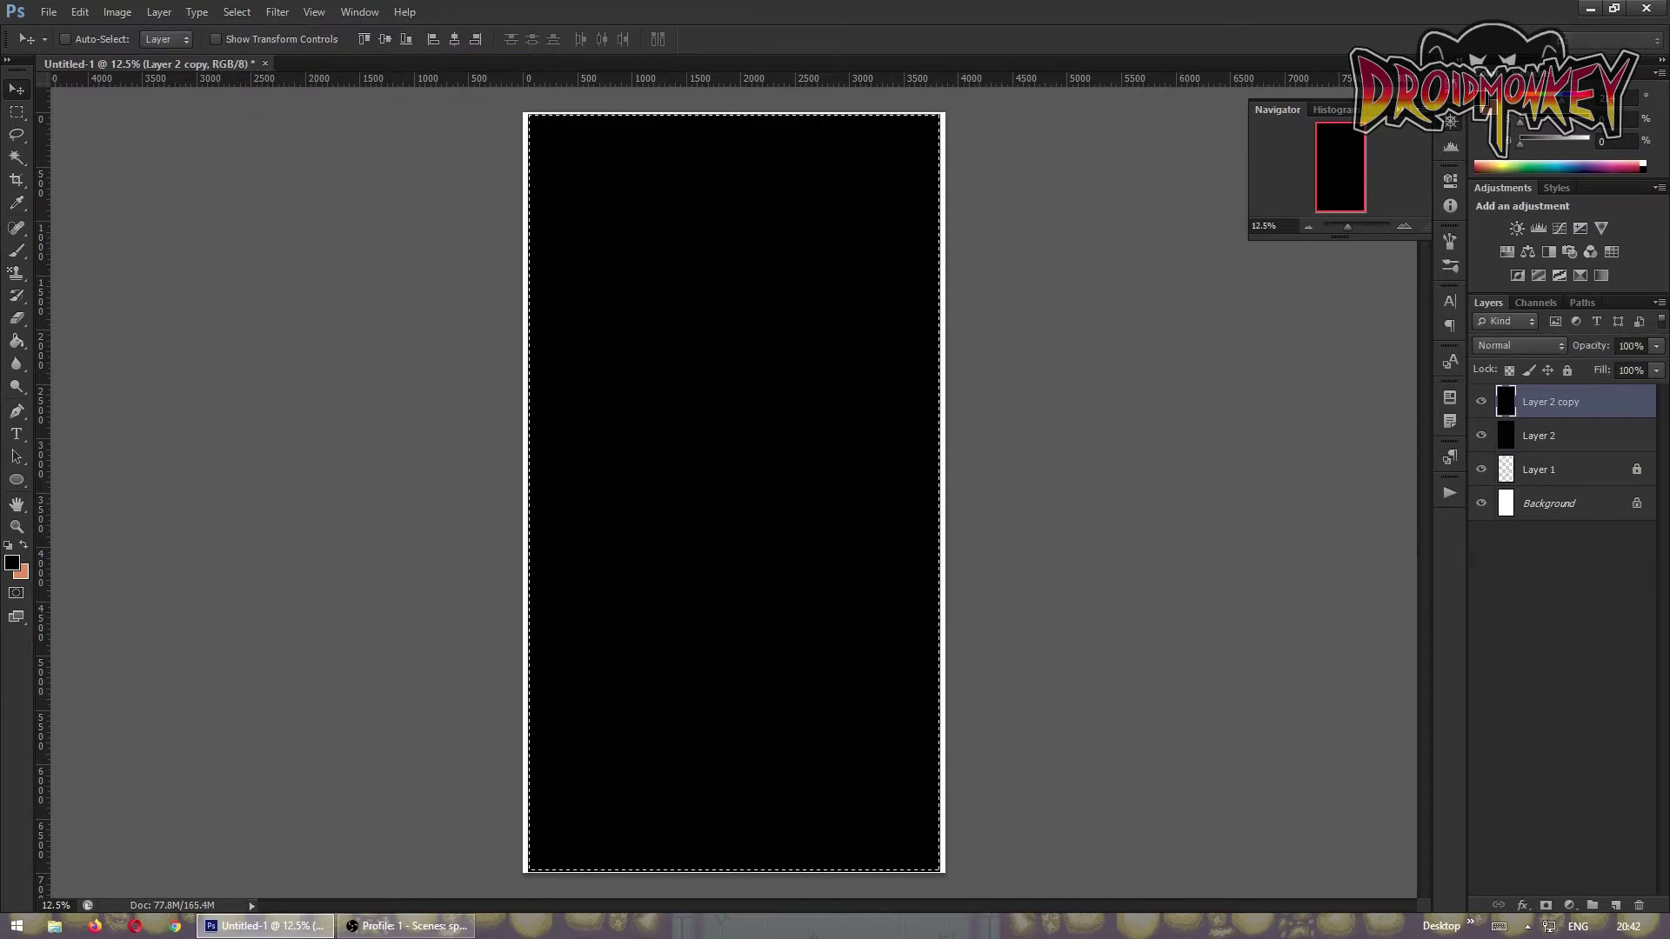
{"action": "key", "text": "Delete"}
{"action": "left_click", "coordinate": [1481, 435]}
{"action": "key", "text": "ctrl+d"}
- Add a new layer filled with dark navy blue beneath the frame
{"action": "left_click", "coordinate": [1557, 435]}
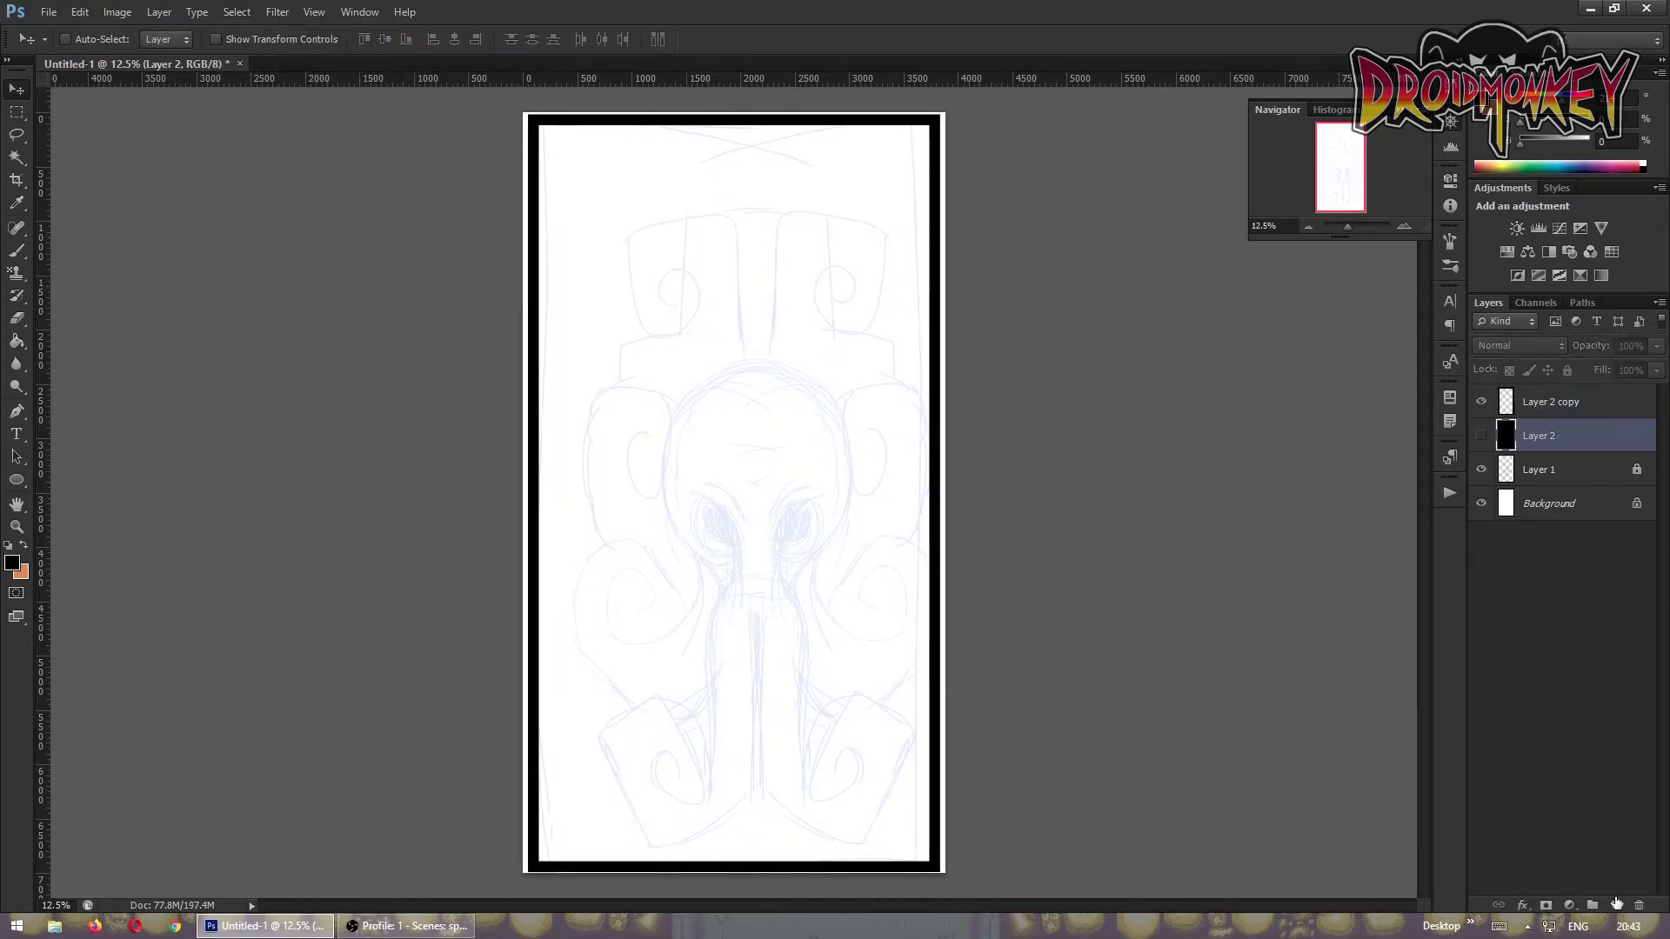
{"action": "left_click", "coordinate": [1615, 905]}
{"action": "left_click", "coordinate": [12, 564]}
{"action": "left_click", "coordinate": [1279, 295]}
{"action": "left_click", "coordinate": [832, 623]}
{"action": "key", "text": "ctrl+shift+n"}
{"action": "key", "text": "shift+g"}
- Set a light blue gradient stop and drag a light-to-navy gradient top to bottom
{"action": "left_click", "coordinate": [95, 39]}
{"action": "left_click", "coordinate": [701, 591]}
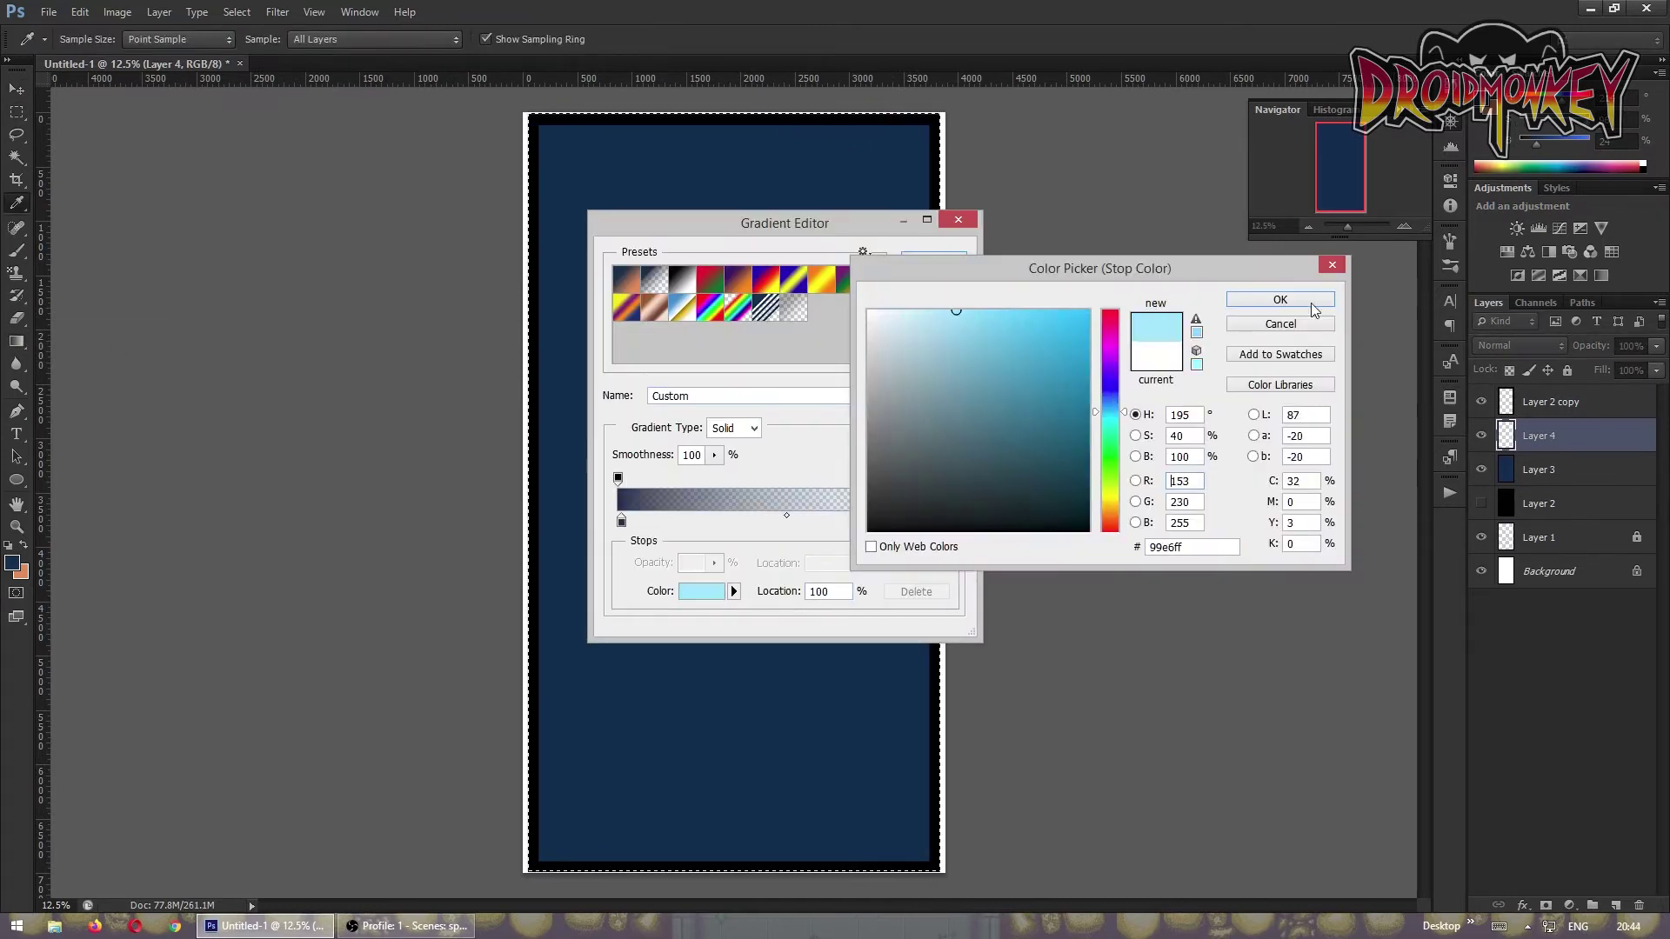
{"action": "left_click", "coordinate": [1313, 300]}
{"action": "left_click", "coordinate": [934, 261]}
{"action": "mouse_move", "coordinate": [731, 131]}
{"action": "left_mouse_down"}
{"action": "mouse_move", "coordinate": [746, 764]}
{"action": "mouse_move", "coordinate": [722, 805]}
{"action": "left_mouse_up"}
- Move the faded sketch layer to the top and reposition it on the canvas
{"action": "left_click_drag", "start_coordinate": [1539, 537], "coordinate": [1585, 387]}
{"action": "key", "text": "ctrl+d"}
{"action": "key", "text": "v"}
{"action": "left_click_drag", "start_coordinate": [739, 522], "coordinate": [718, 522]}
- Save the poster as artopus.psd in the psd folder
{"action": "key", "text": "ctrl+shift+s"}
{"action": "left_click", "coordinate": [493, 343]}
{"action": "double_click", "coordinate": [550, 408]}
{"action": "type", "text": "art"}
{"action": "key", "text": "Return"}
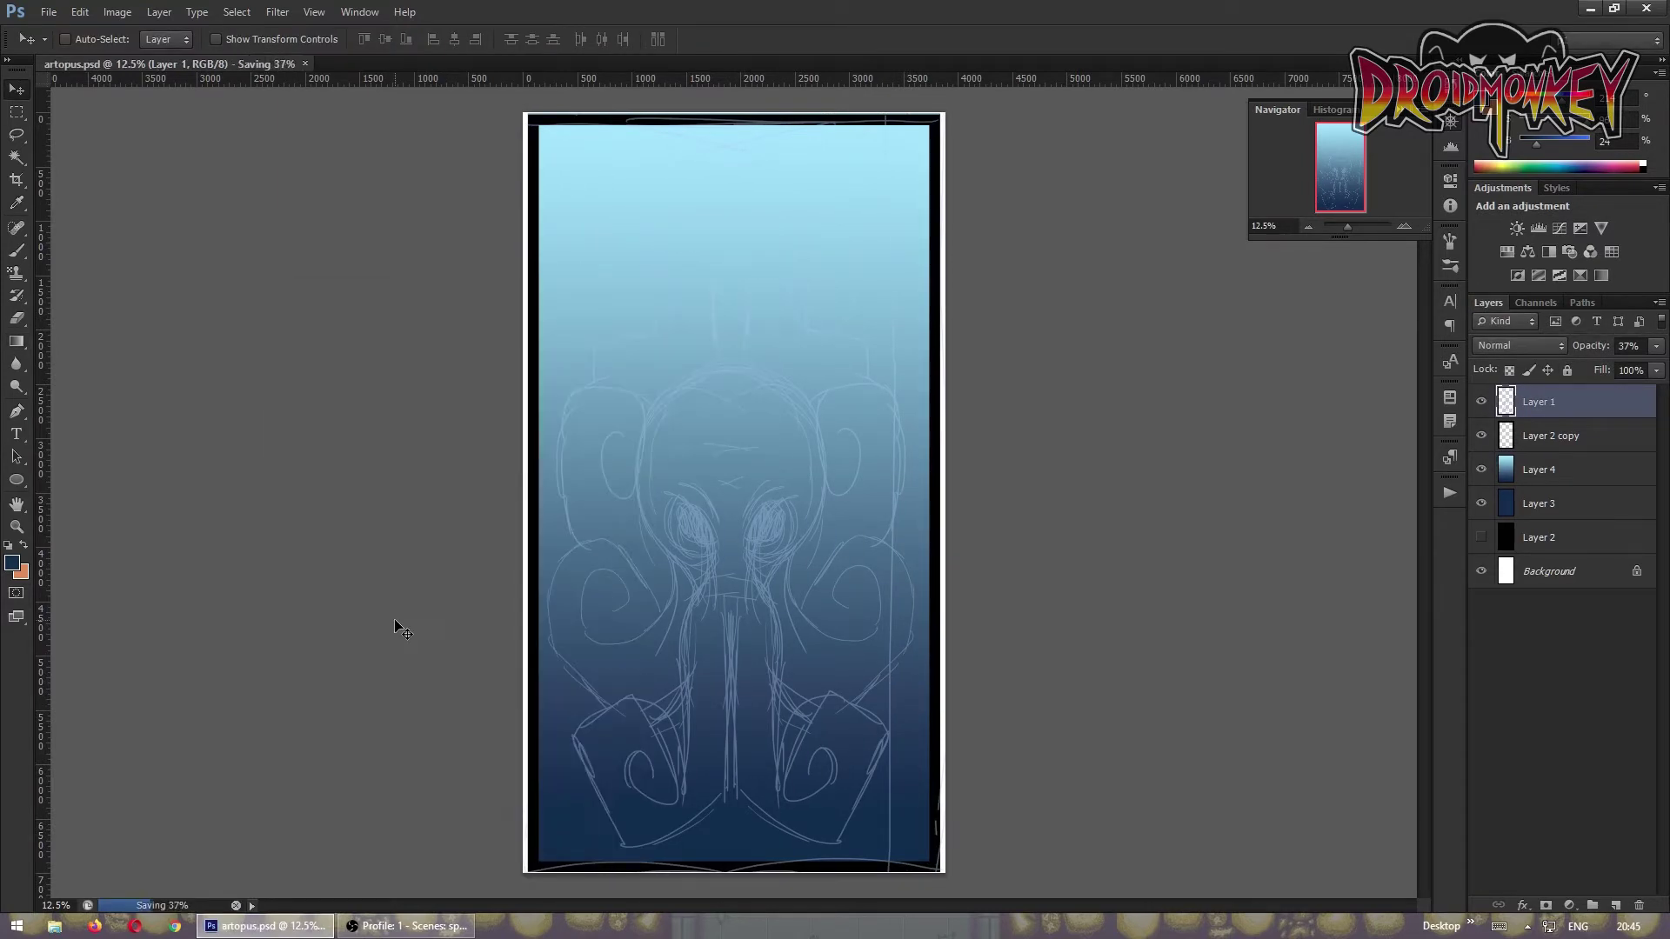
- On a new inking layer, draw an elliptical path around the octopus head
{"action": "left_click", "coordinate": [1568, 370]}
{"action": "key", "text": "ctrl+shift+alt+n"}
{"action": "key", "text": "b"}
{"action": "left_click", "coordinate": [39, 39]}
{"action": "left_click", "coordinate": [1450, 241]}
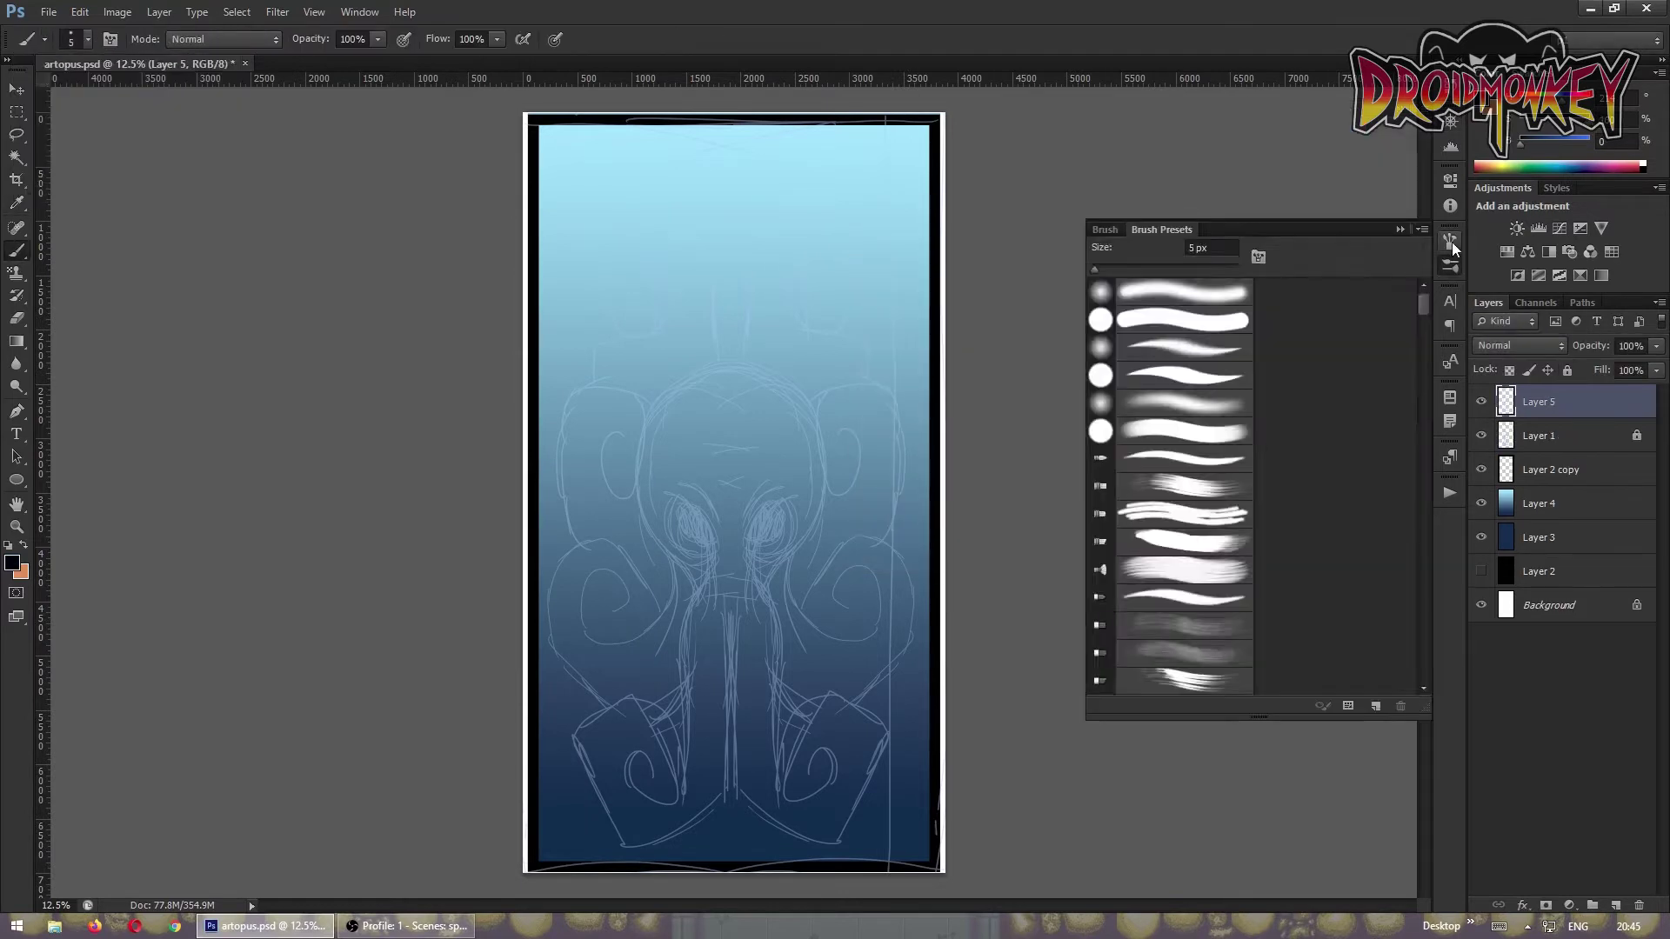
{"action": "key", "text": "u"}
{"action": "left_click_drag", "start_coordinate": [644, 357], "coordinate": [857, 548]}
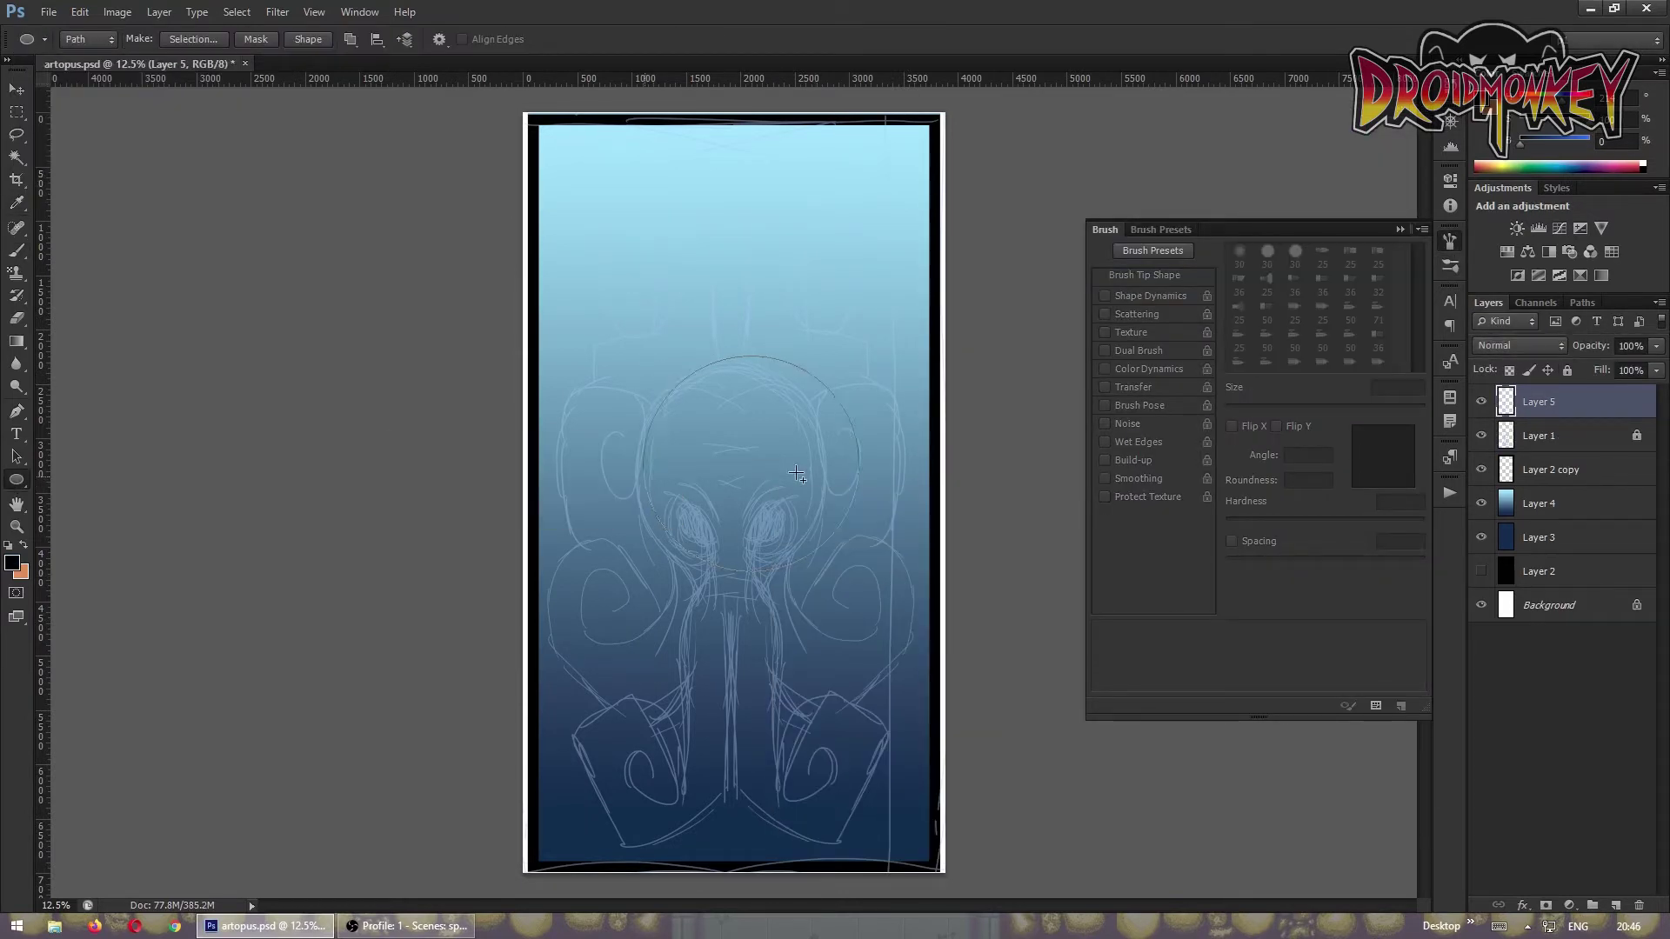
- Stroke the circle path in black with the brush, then rotate and shift it left
{"action": "key", "text": "b"}
{"action": "right_click", "coordinate": [741, 434]}
{"action": "left_click", "coordinate": [782, 540]}
{"action": "key", "text": "ctrl+t"}
{"action": "mouse_move", "coordinate": [644, 581]}
{"action": "left_mouse_down"}
{"action": "mouse_move", "coordinate": [867, 588]}
{"action": "mouse_move", "coordinate": [861, 483]}
{"action": "left_mouse_up"}
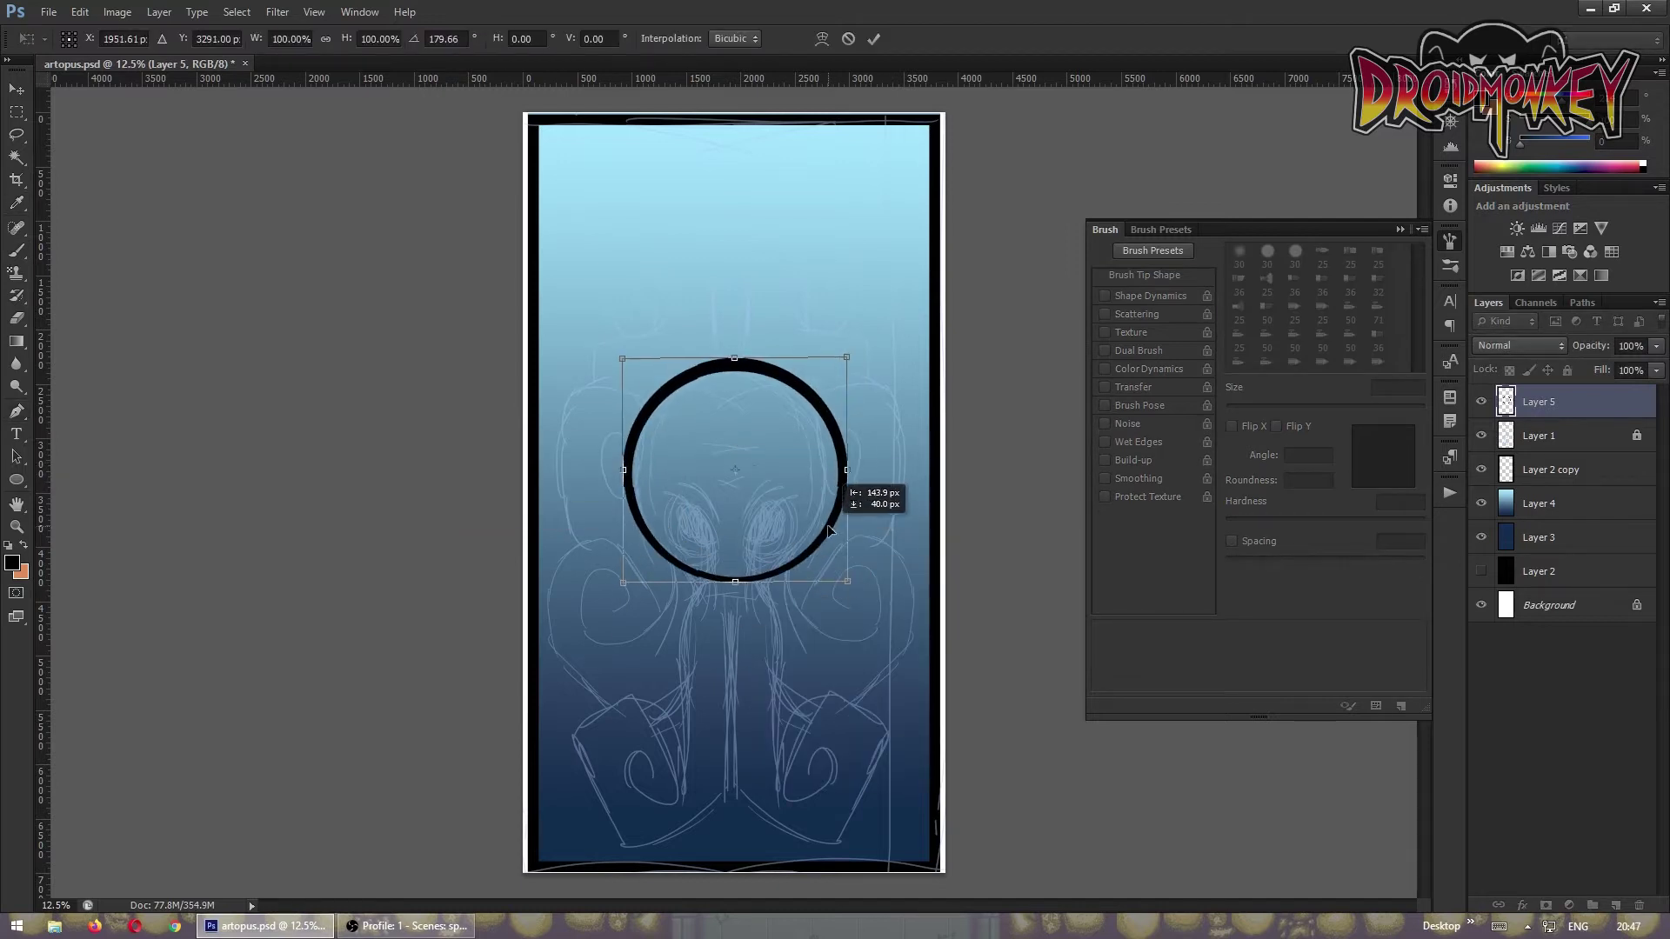
{"action": "left_click_drag", "start_coordinate": [765, 356], "coordinate": [745, 357]}
{"action": "key", "text": "Return"}
- On a new layer, pen a curving left tentacle spiral and stroke it thick black
{"action": "key", "text": "p"}
{"action": "left_click", "coordinate": [1613, 906]}
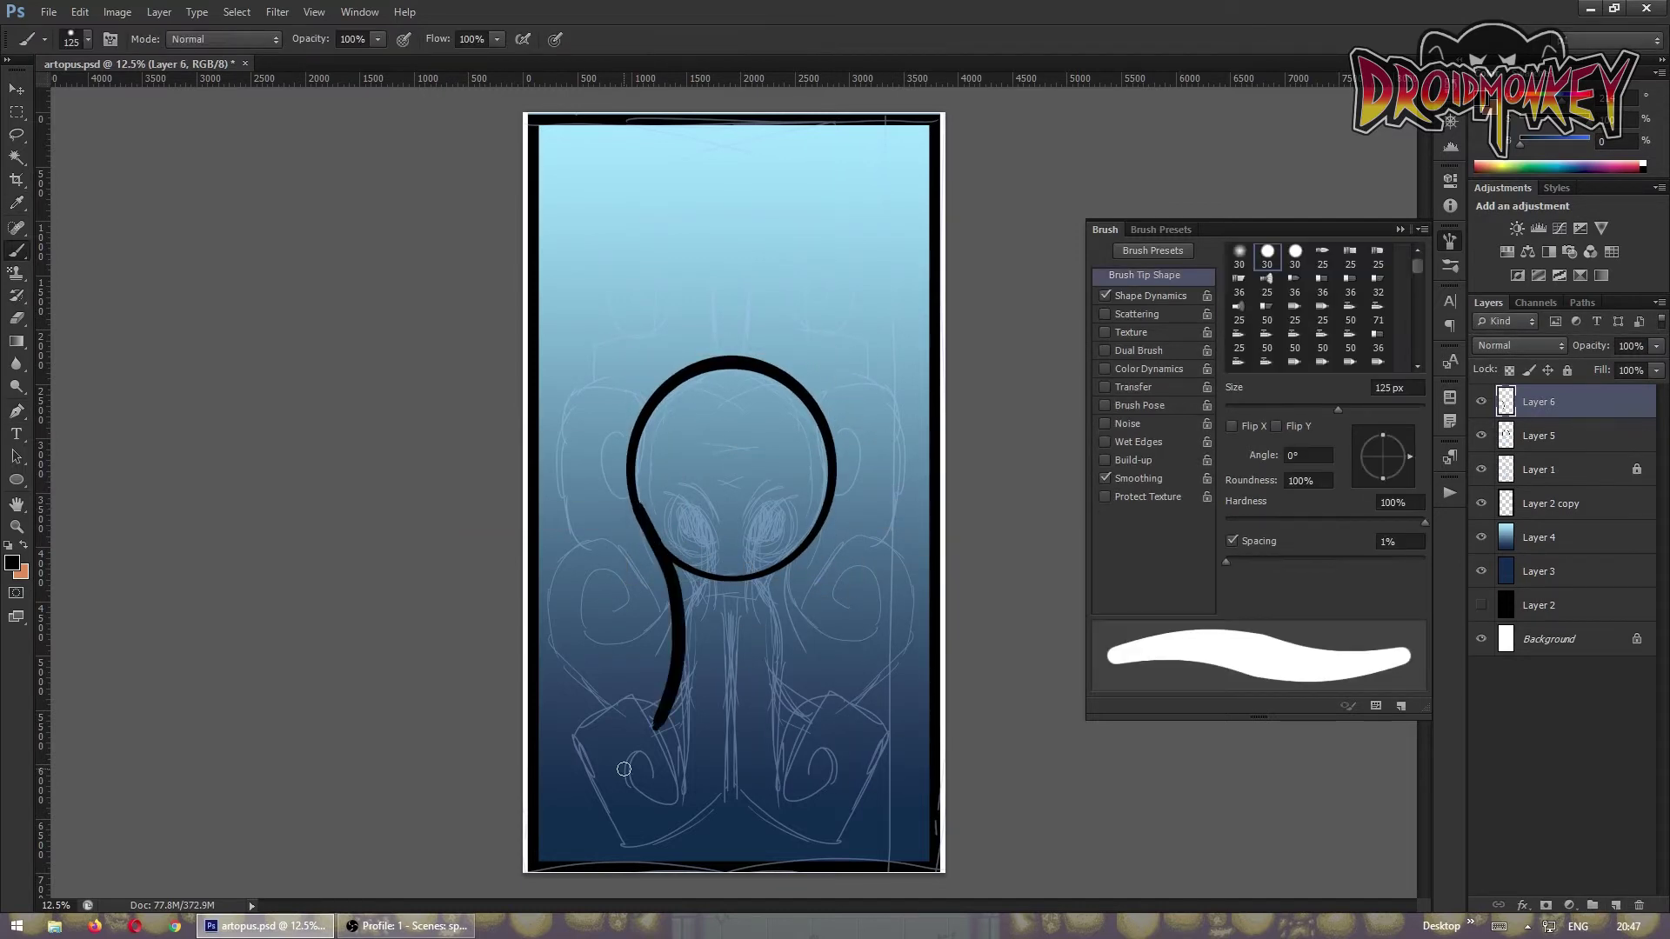
{"action": "left_click", "coordinate": [656, 543]}
{"action": "left_click_drag", "start_coordinate": [661, 630], "coordinate": [620, 666]}
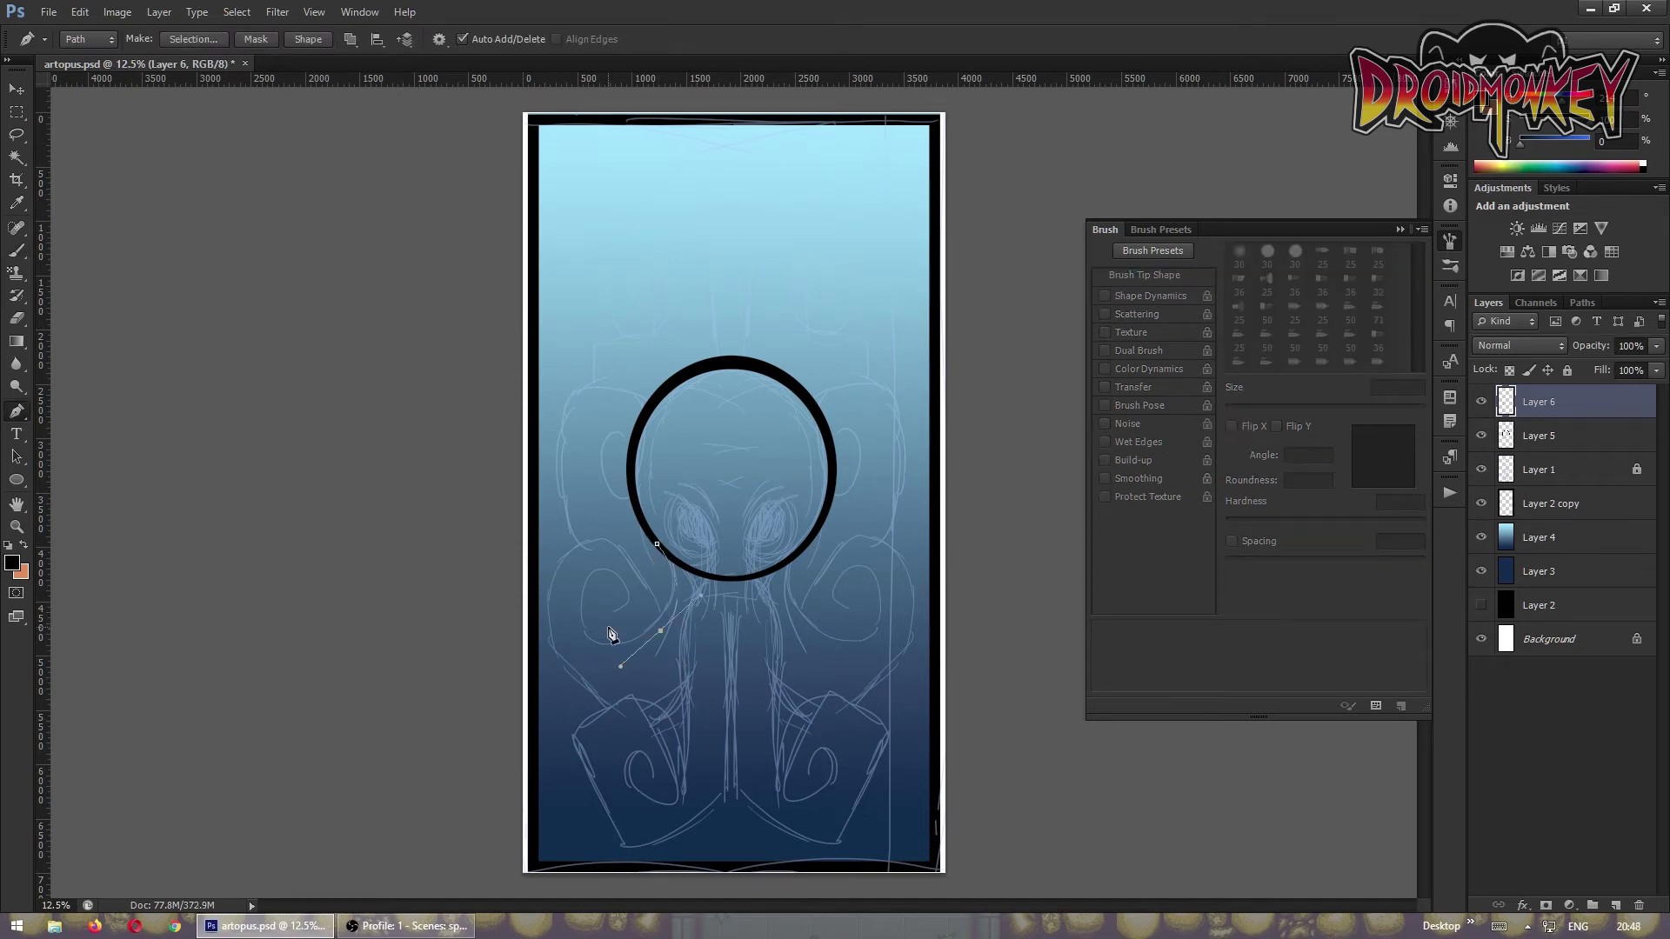
{"action": "key", "text": "Return"}
{"action": "left_click_drag", "start_coordinate": [546, 600], "coordinate": [546, 651]}
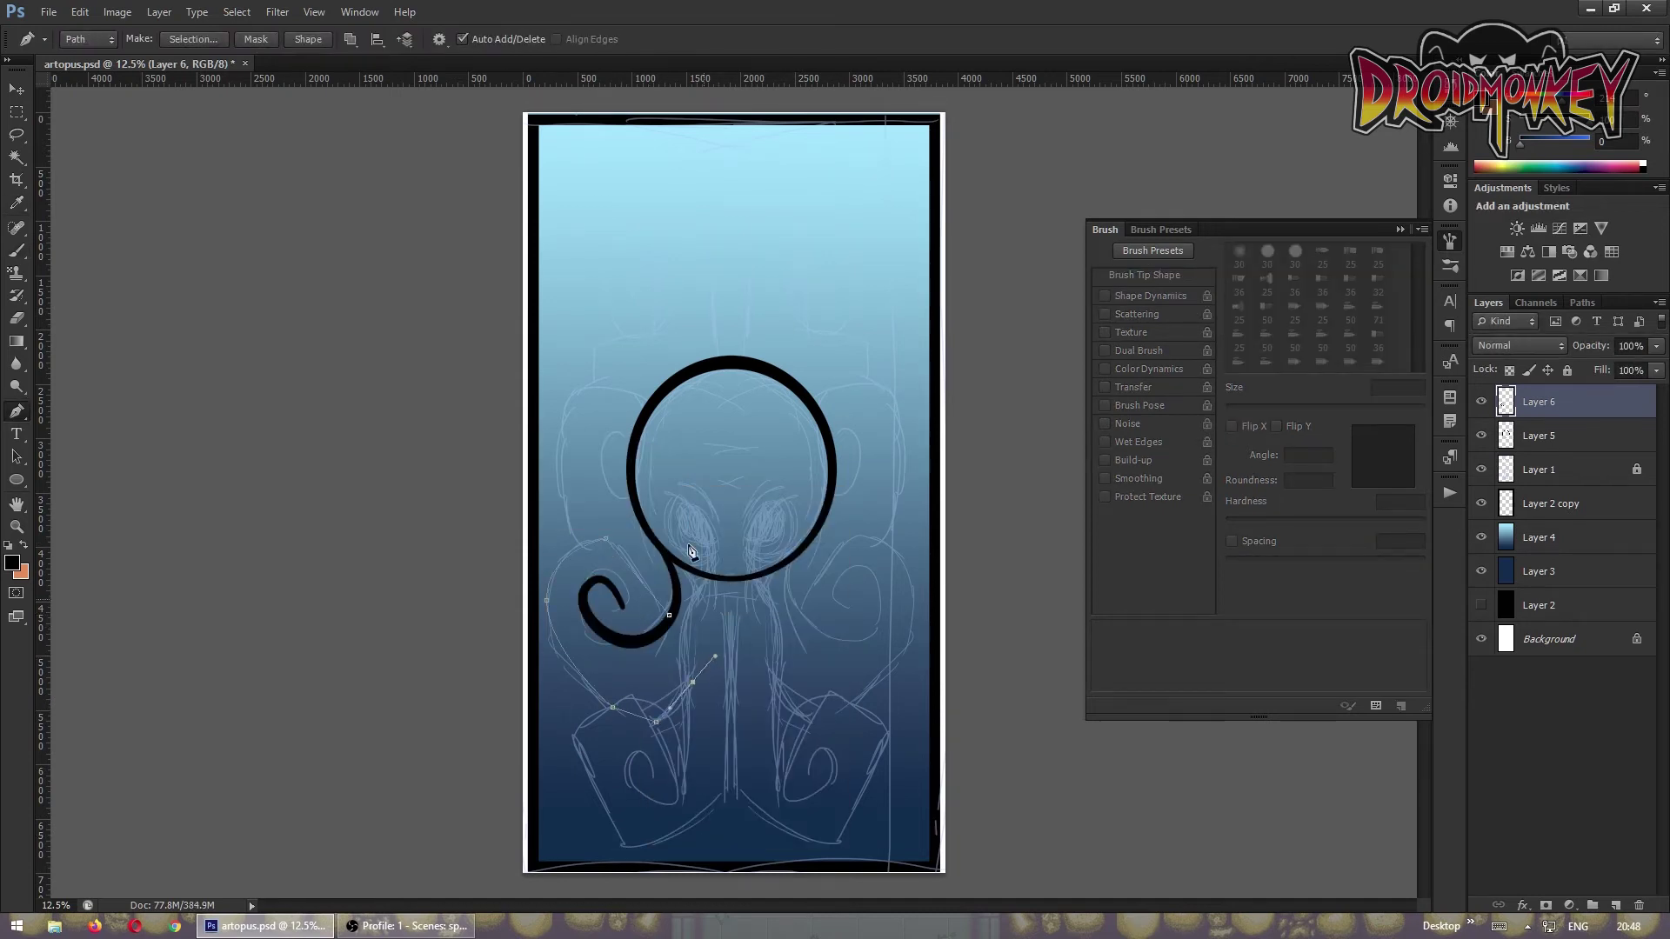
{"action": "key", "text": "Return"}
- Erase the overlapping lower end of the ring and add a fresh layer, undoing a stray curve
{"action": "key", "text": "e"}
{"action": "key", "text": "alt+bracketleft"}
{"action": "left_click_drag", "start_coordinate": [767, 576], "coordinate": [742, 587]}
{"action": "left_click", "coordinate": [23, 253]}
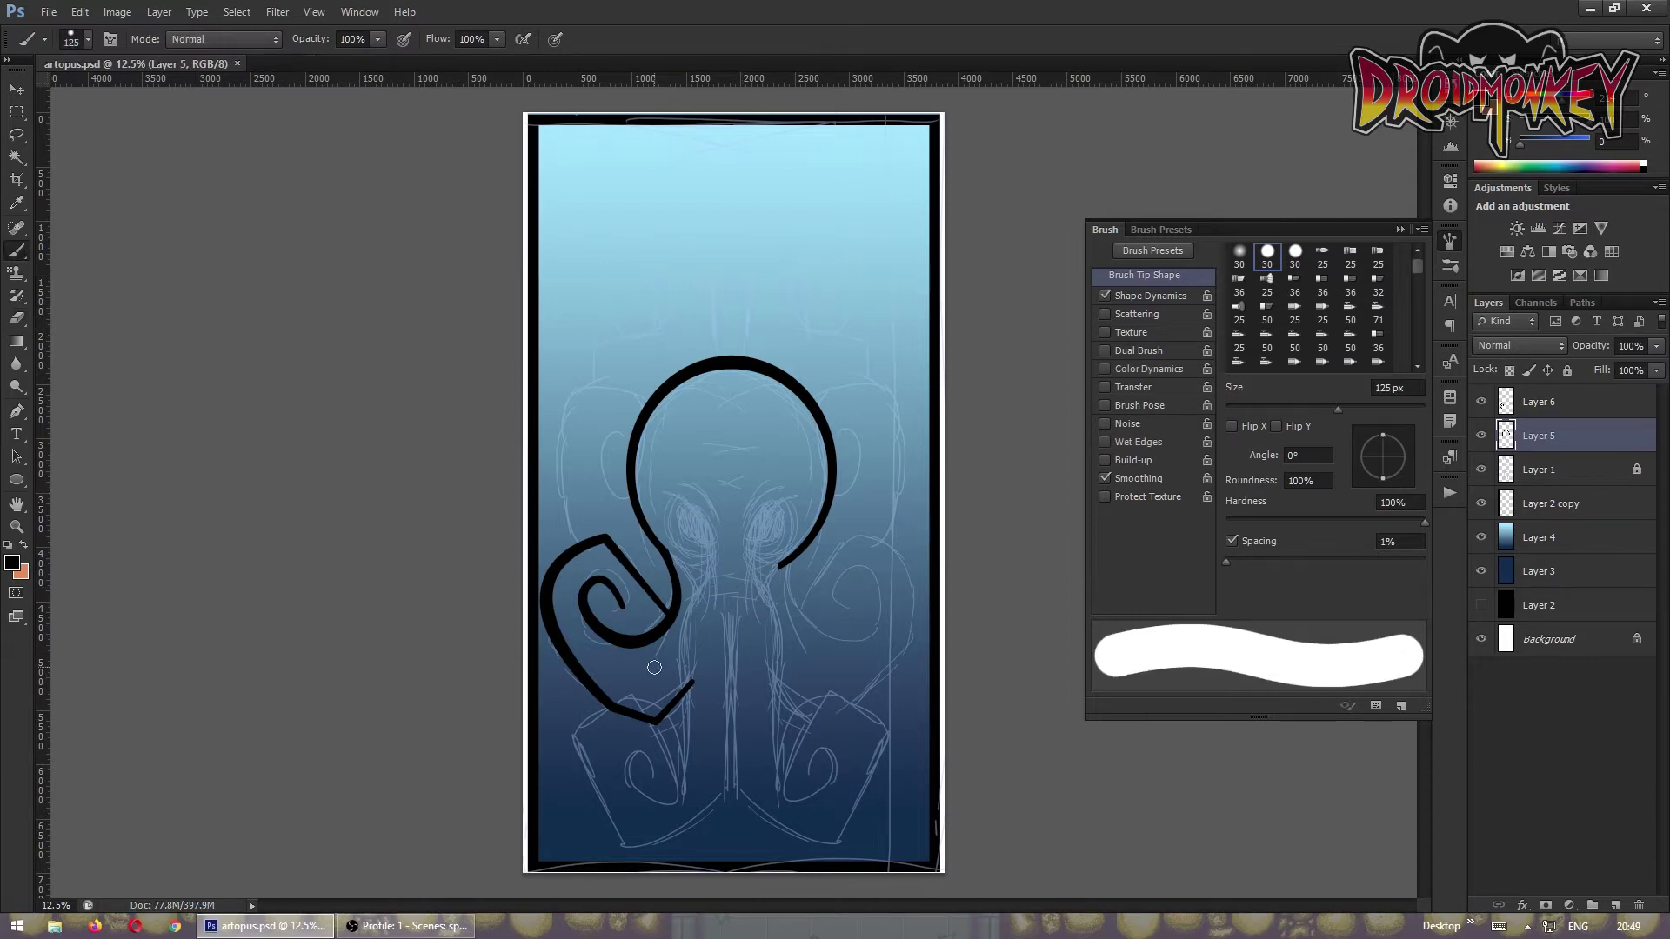
{"action": "key", "text": "ctrl+shift+alt+n"}
{"action": "left_click_drag", "start_coordinate": [669, 626], "coordinate": [681, 487]}
{"action": "key", "text": "z"}
{"action": "key", "text": "ctrl+z"}
{"action": "key", "text": "b"}
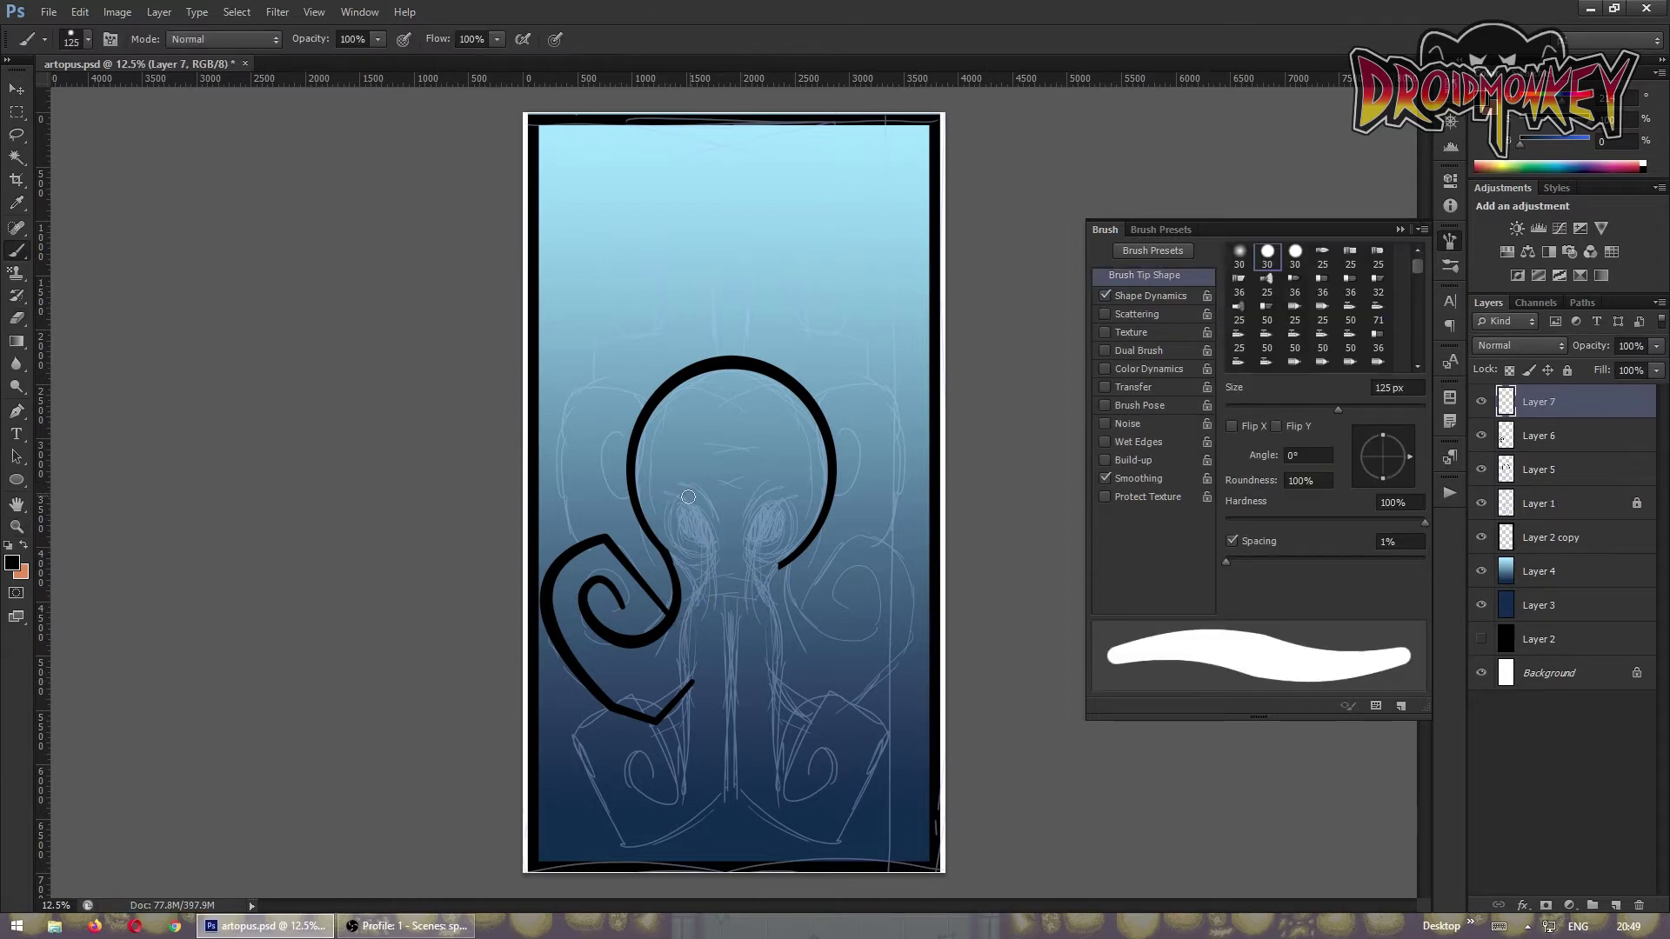
- Draw the central stem path with the Pen tool and finish it
{"action": "key", "text": "p"}
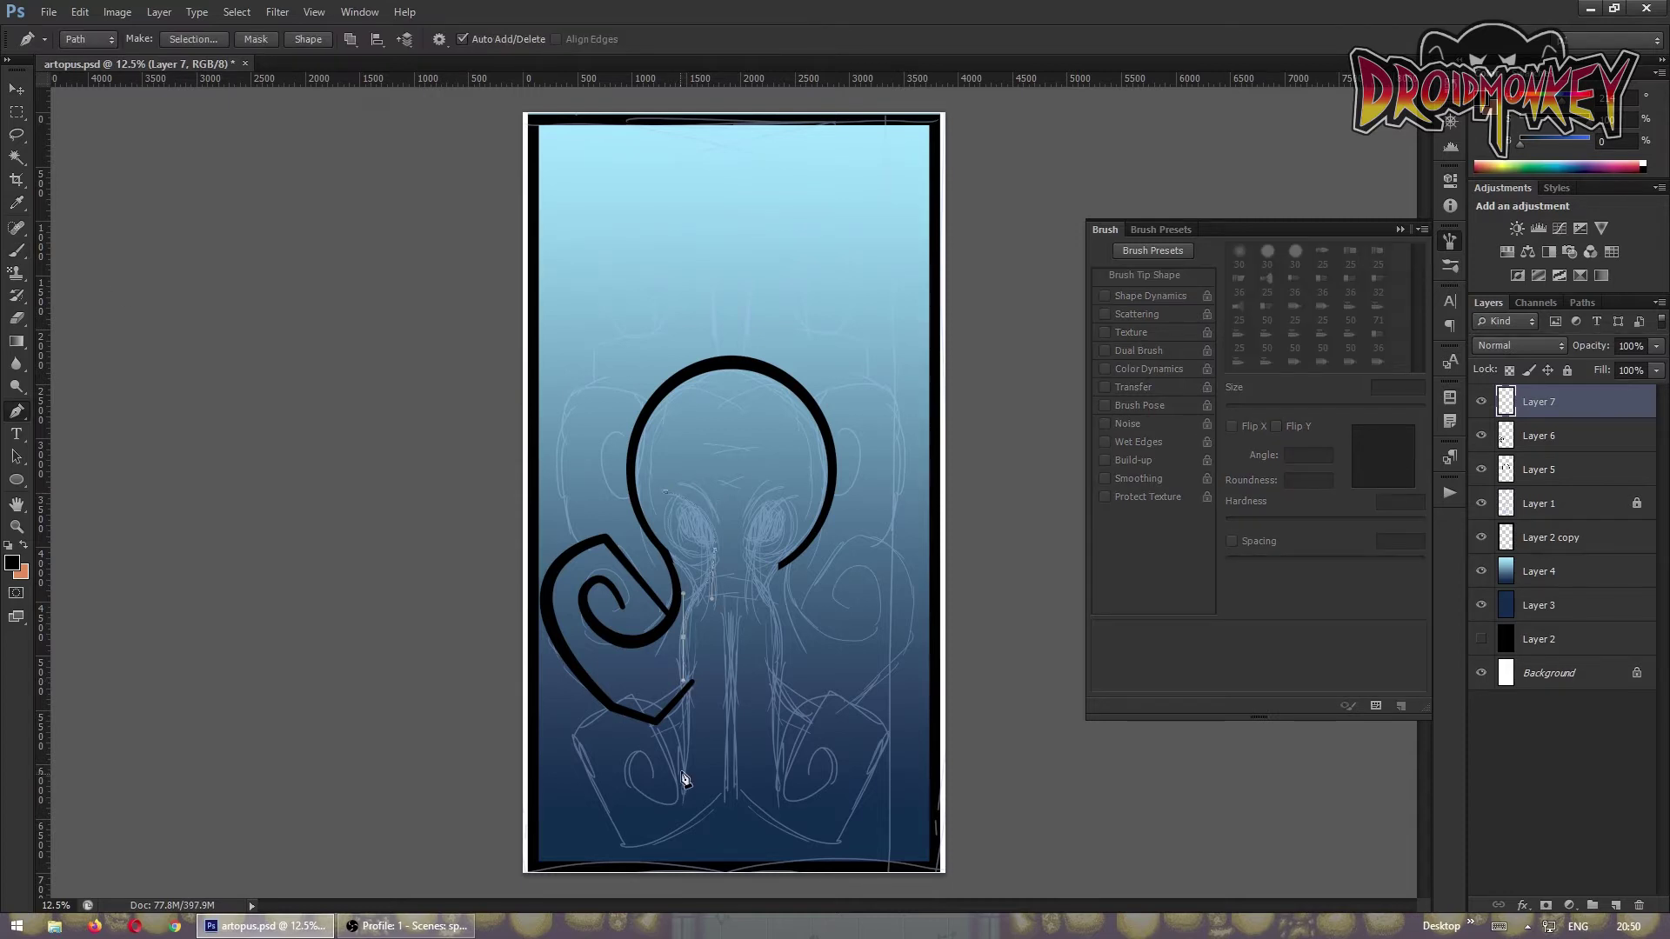
{"action": "right_click", "coordinate": [718, 601]}
{"action": "left_click", "coordinate": [765, 487]}
{"action": "key", "text": "v"}
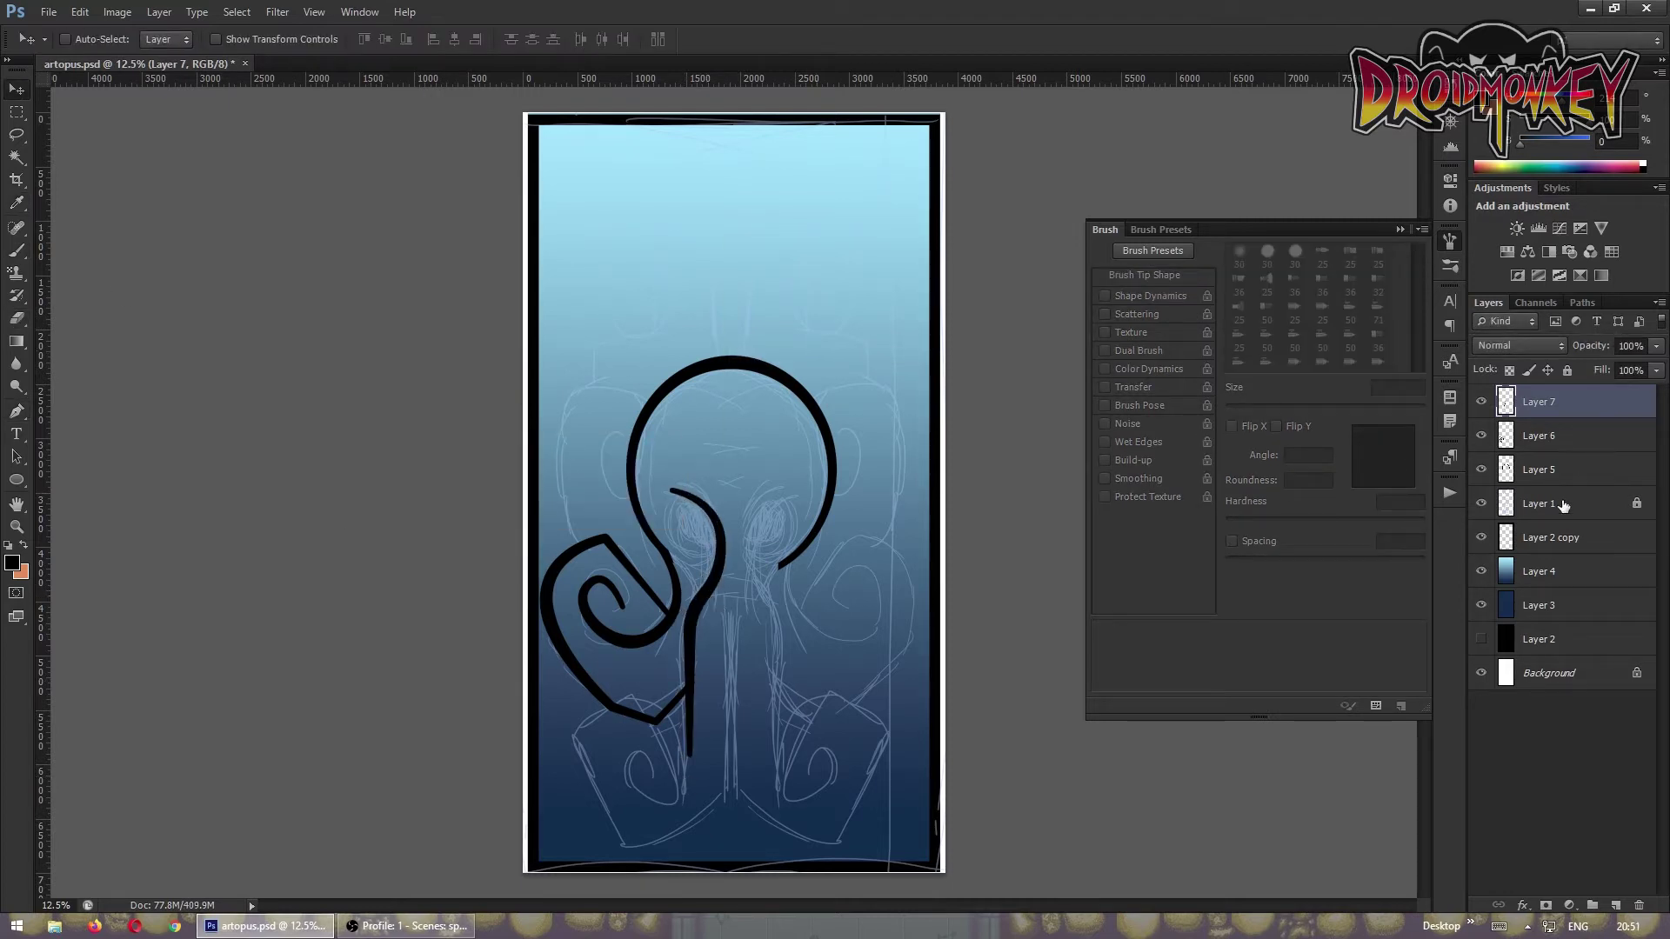
- Move the ink and sketch up, hide the gradient, and stroke a boot-shaped left stem path in black
{"action": "left_click_drag", "start_coordinate": [839, 474], "coordinate": [839, 391]}
{"action": "left_click", "coordinate": [1481, 572]}
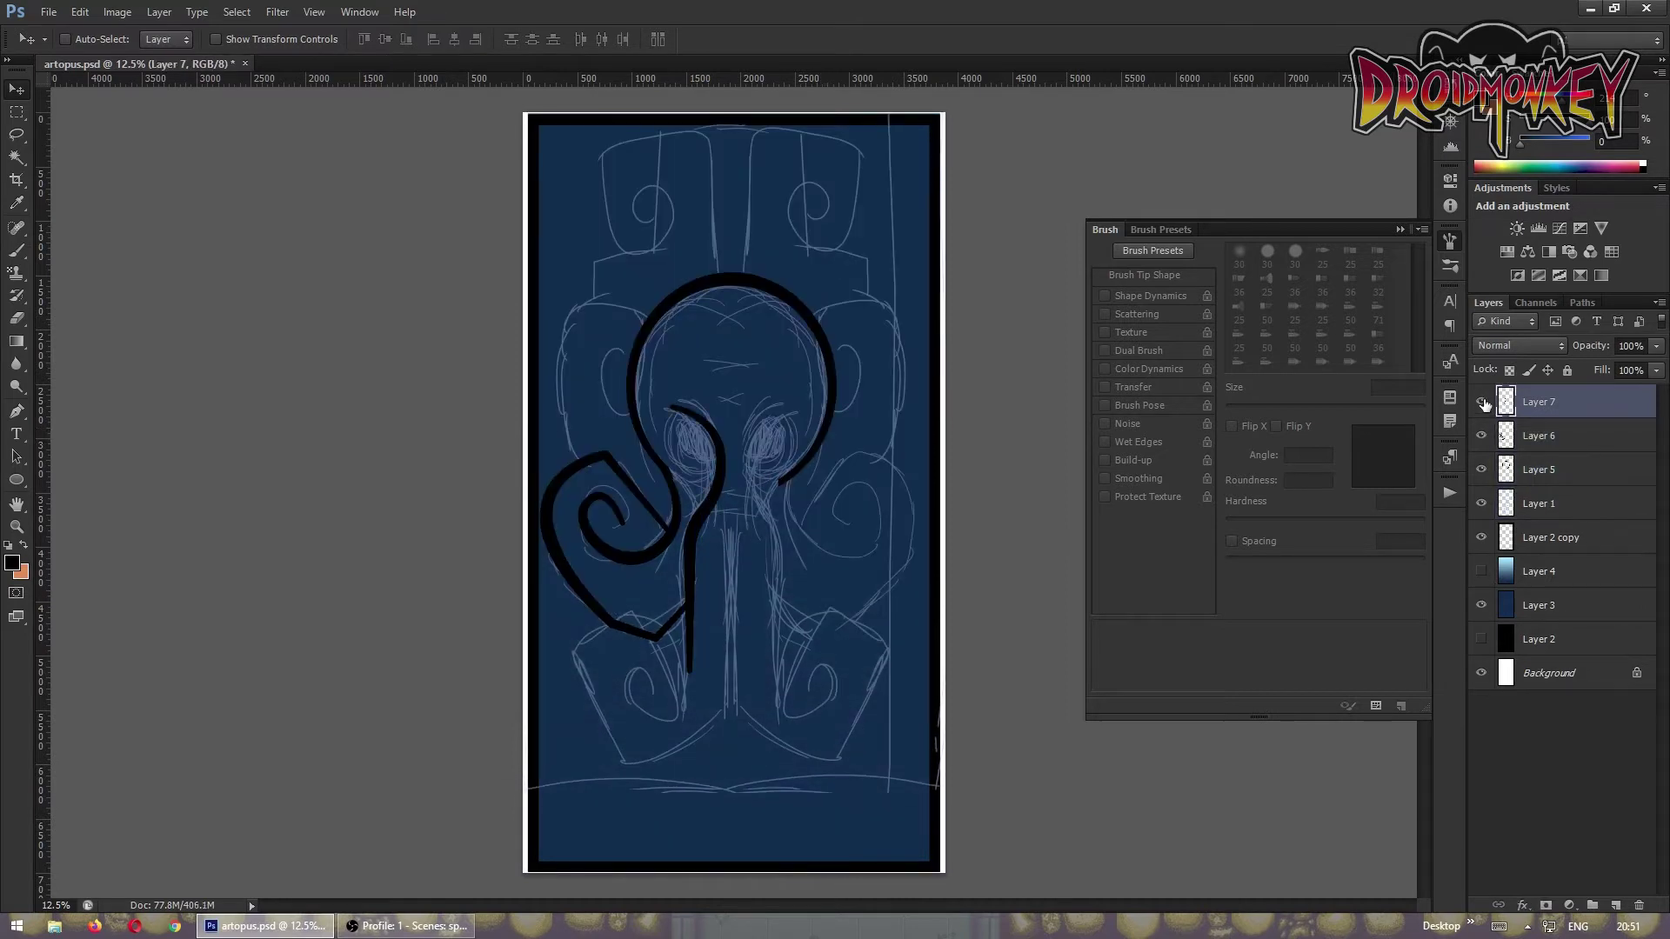
{"action": "key", "text": "p"}
{"action": "left_click", "coordinate": [730, 538]}
{"action": "left_click", "coordinate": [729, 711]}
{"action": "key", "text": "ctrl+z"}
{"action": "left_click", "coordinate": [652, 832]}
{"action": "left_click", "coordinate": [589, 711]}
{"action": "right_click", "coordinate": [673, 290]}
{"action": "left_click", "coordinate": [739, 395]}
{"action": "key", "text": "Return"}
- Stroke a second stem path down to the bottom curl in black
{"action": "left_click", "coordinate": [691, 546]}
{"action": "left_click", "coordinate": [686, 725]}
{"action": "left_click", "coordinate": [682, 756]}
{"action": "key", "text": "Return"}
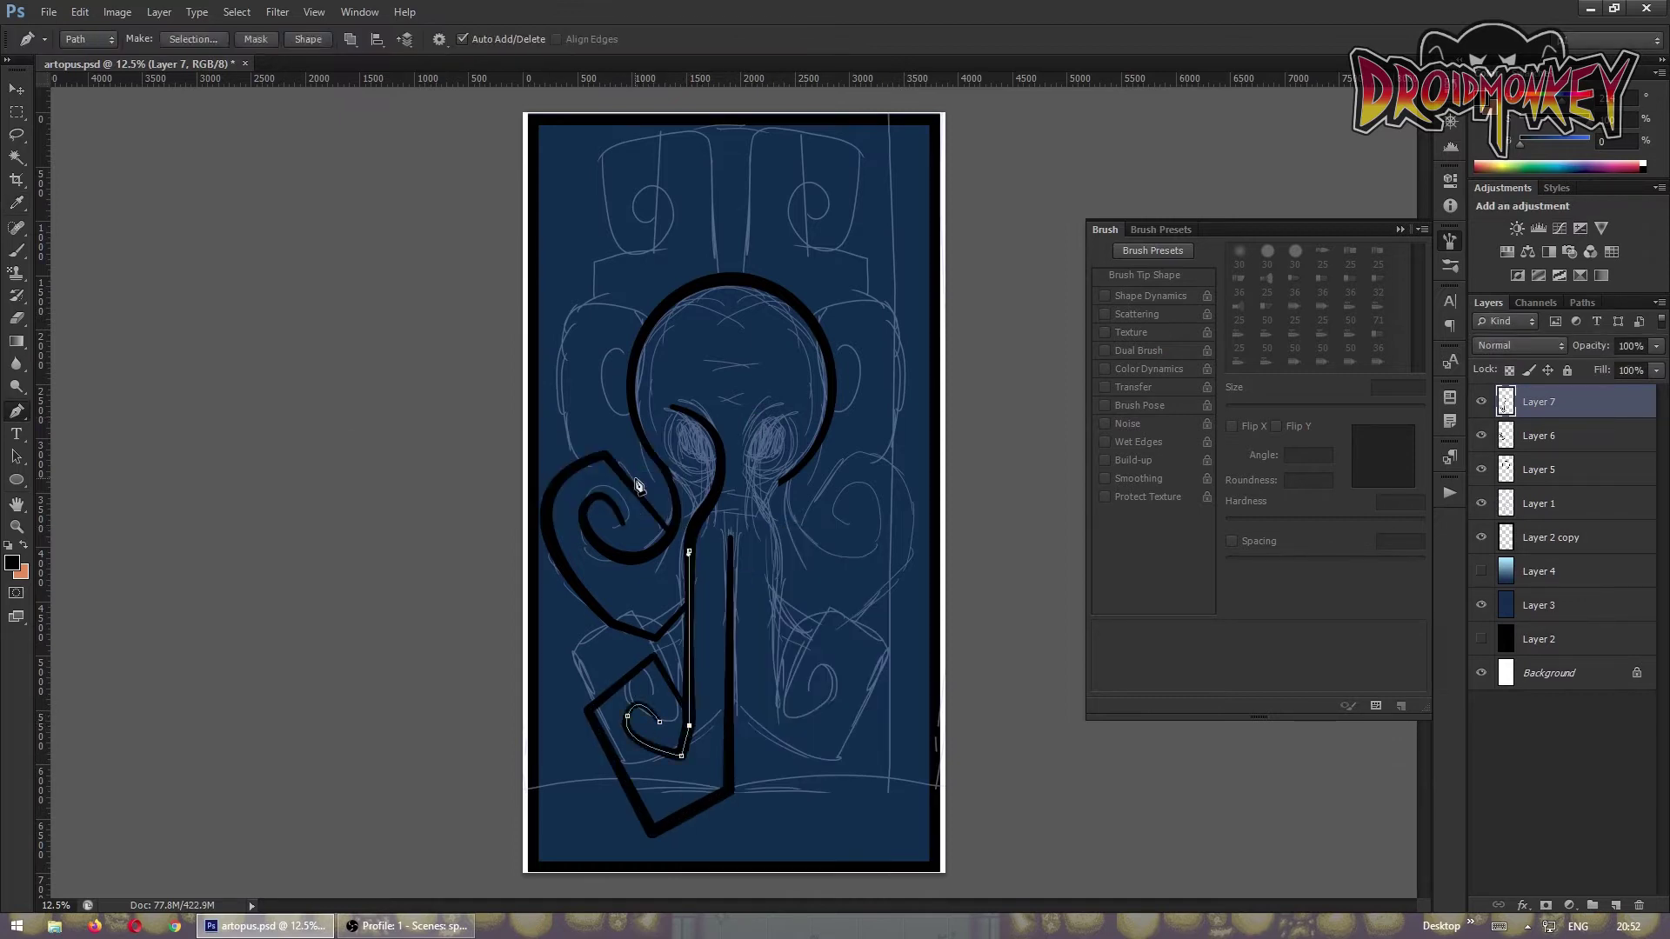
- Hide the left tentacle layer, add a layer group, and stroke a curving tentacle path from the head
{"action": "left_click", "coordinate": [1481, 435]}
{"action": "left_click", "coordinate": [1593, 906]}
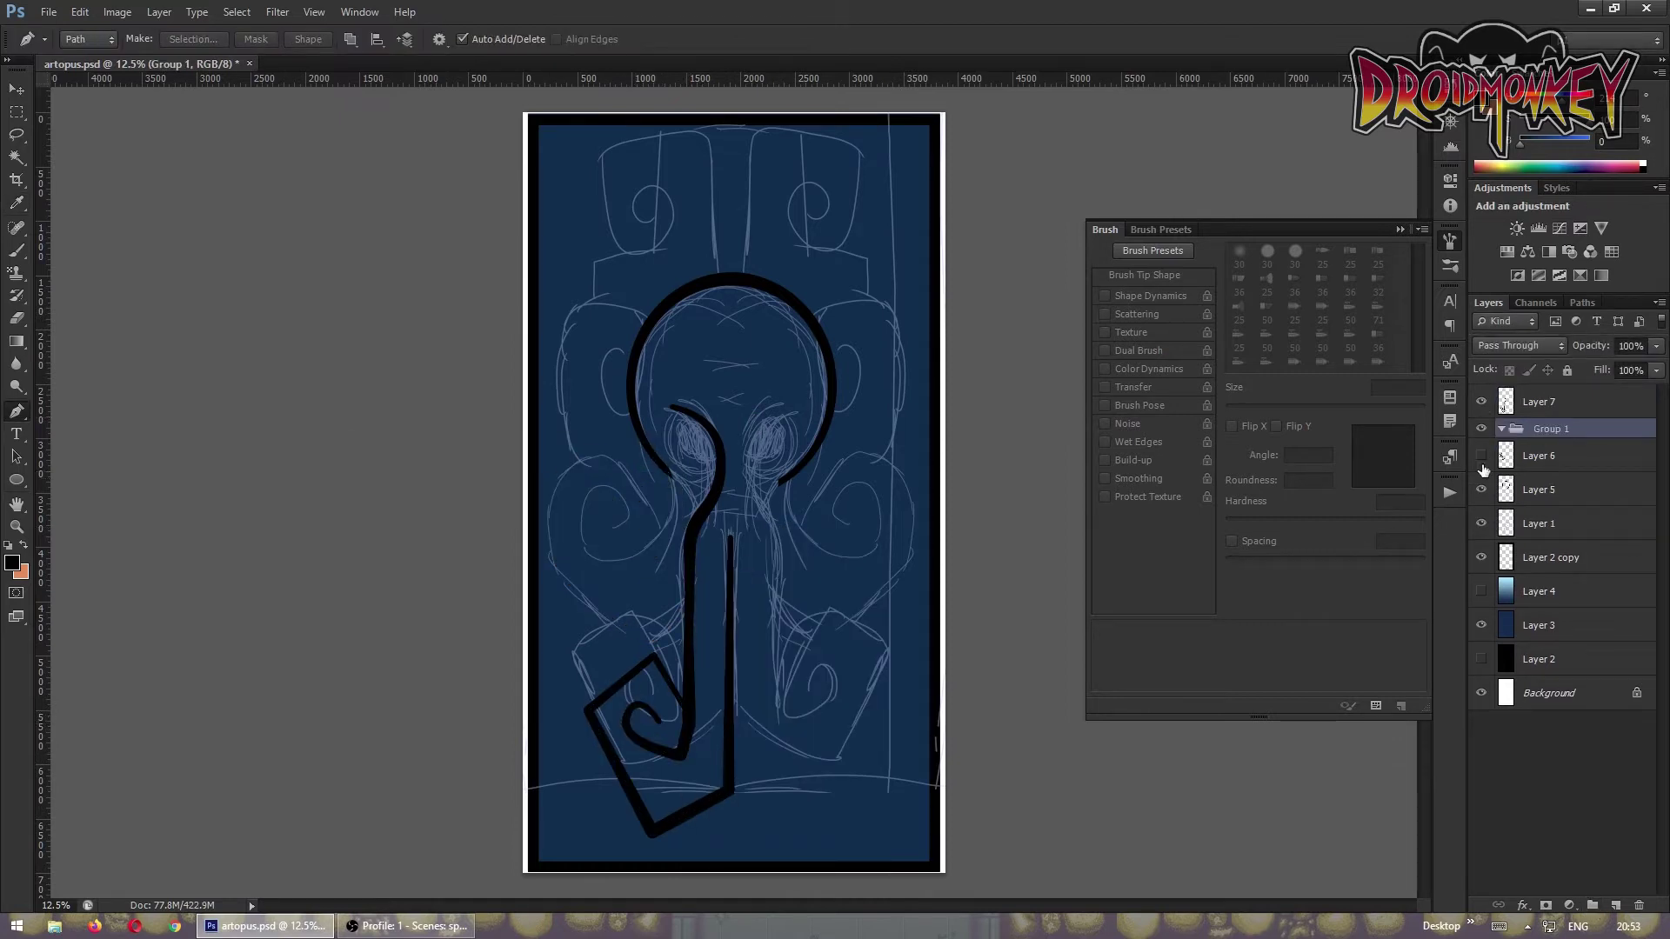
{"action": "left_click", "coordinate": [621, 676]}
{"action": "left_click", "coordinate": [554, 561]}
{"action": "left_click", "coordinate": [608, 490]}
{"action": "key", "text": "Delete"}
{"action": "left_click", "coordinate": [649, 448]}
{"action": "left_click_drag", "start_coordinate": [668, 550], "coordinate": [658, 611]}
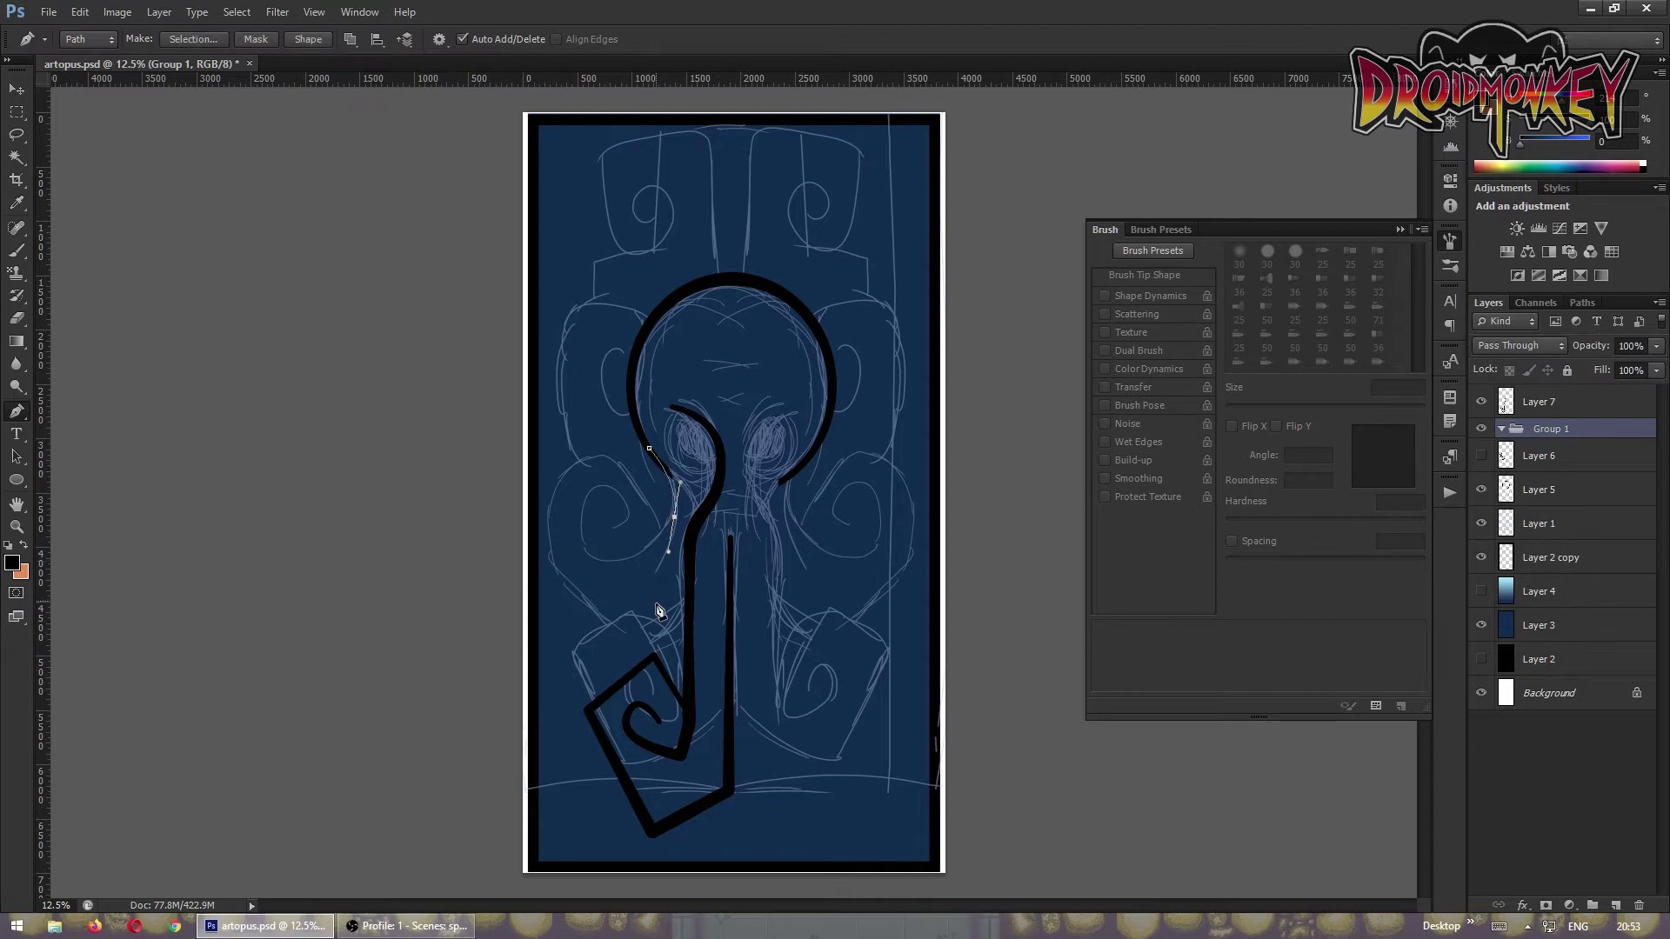
{"action": "right_click", "coordinate": [623, 389]}
{"action": "left_click", "coordinate": [679, 539]}
{"action": "left_click", "coordinate": [634, 470]}
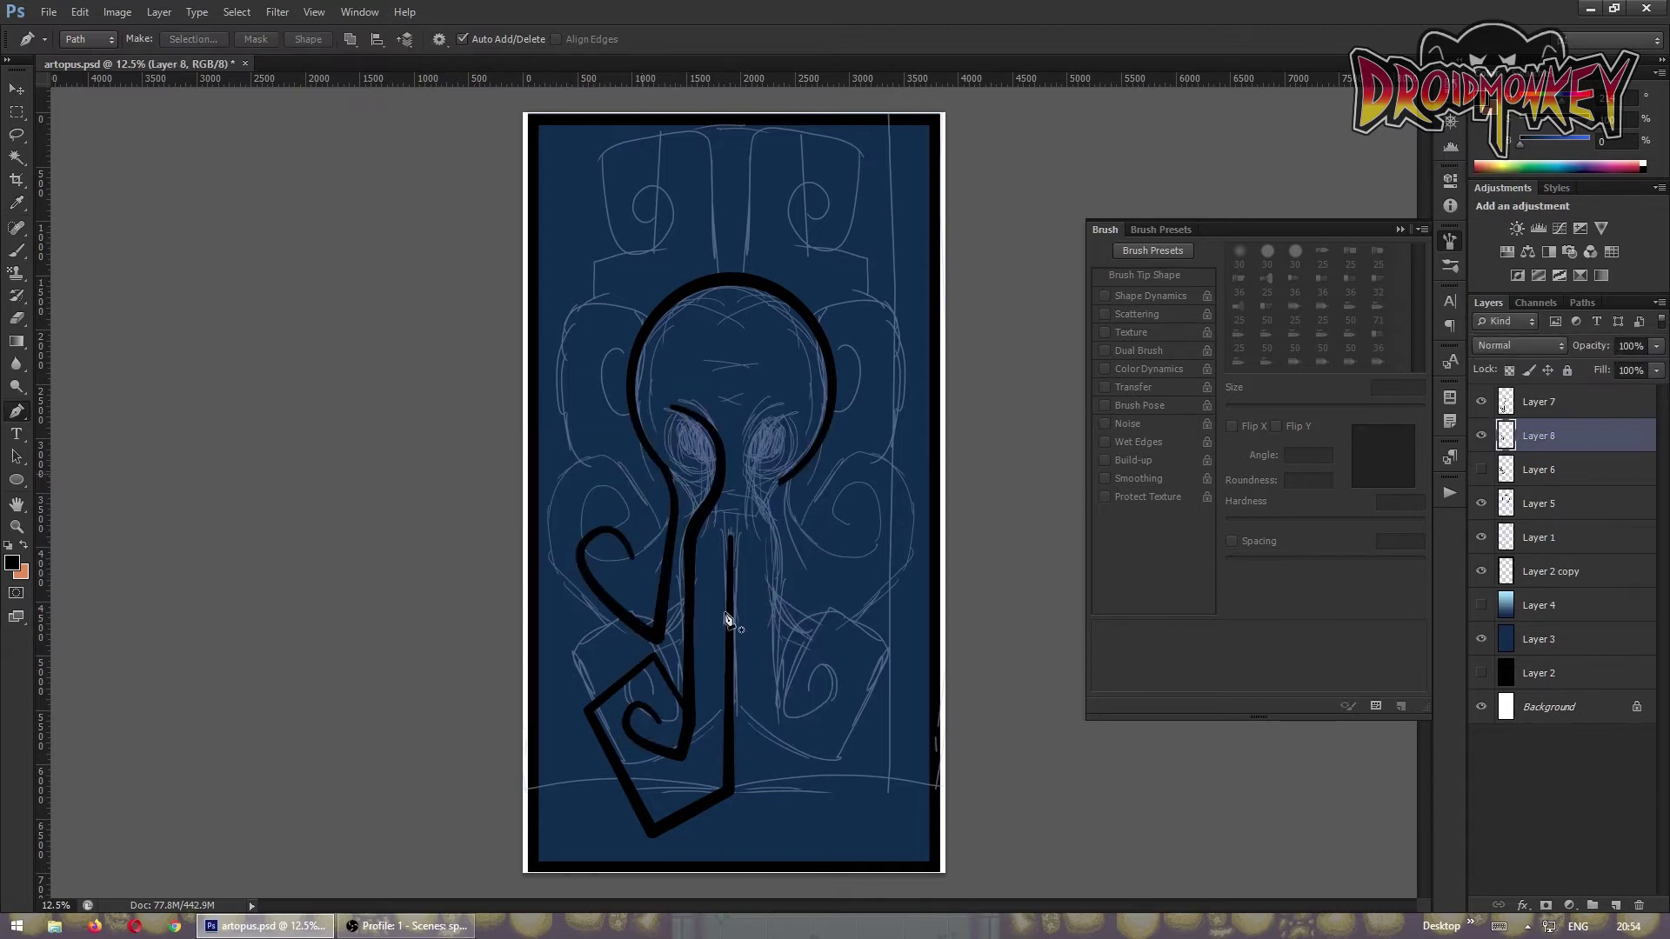
- Reposition the curl on a new layer, remove old Layer 6, and stroke the left curl path
{"action": "left_click", "coordinate": [16, 90]}
{"action": "left_click_drag", "start_coordinate": [720, 664], "coordinate": [708, 585]}
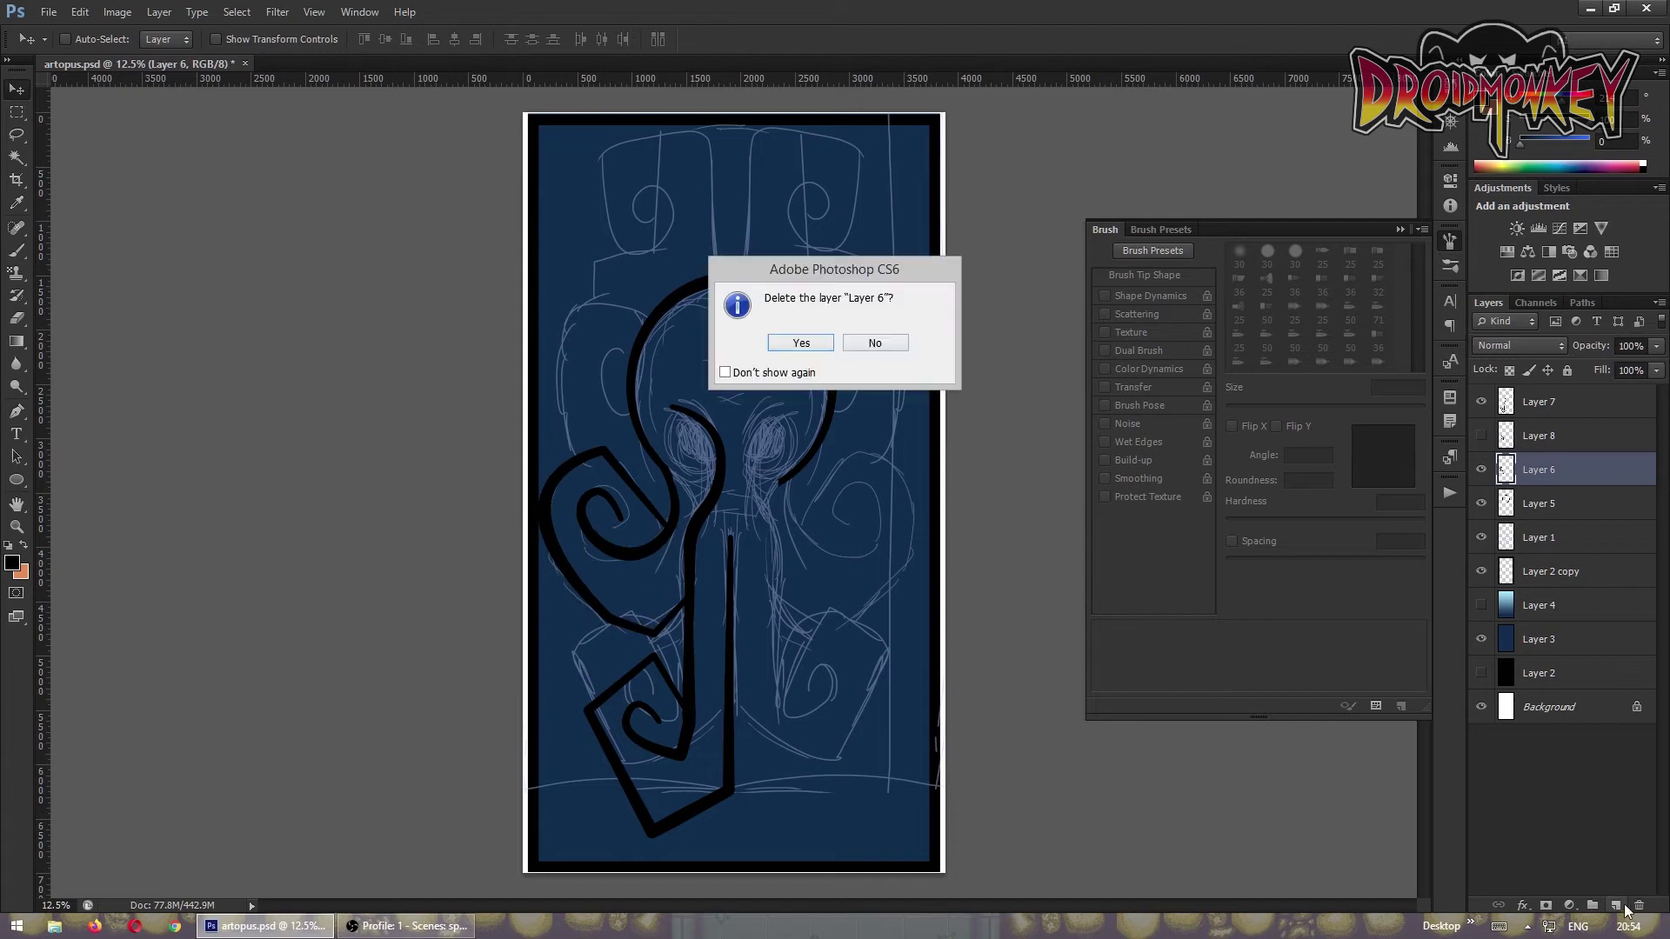
{"action": "key", "text": "Return"}
{"action": "key", "text": "p"}
{"action": "left_click", "coordinate": [670, 465], "text": "ctrl"}
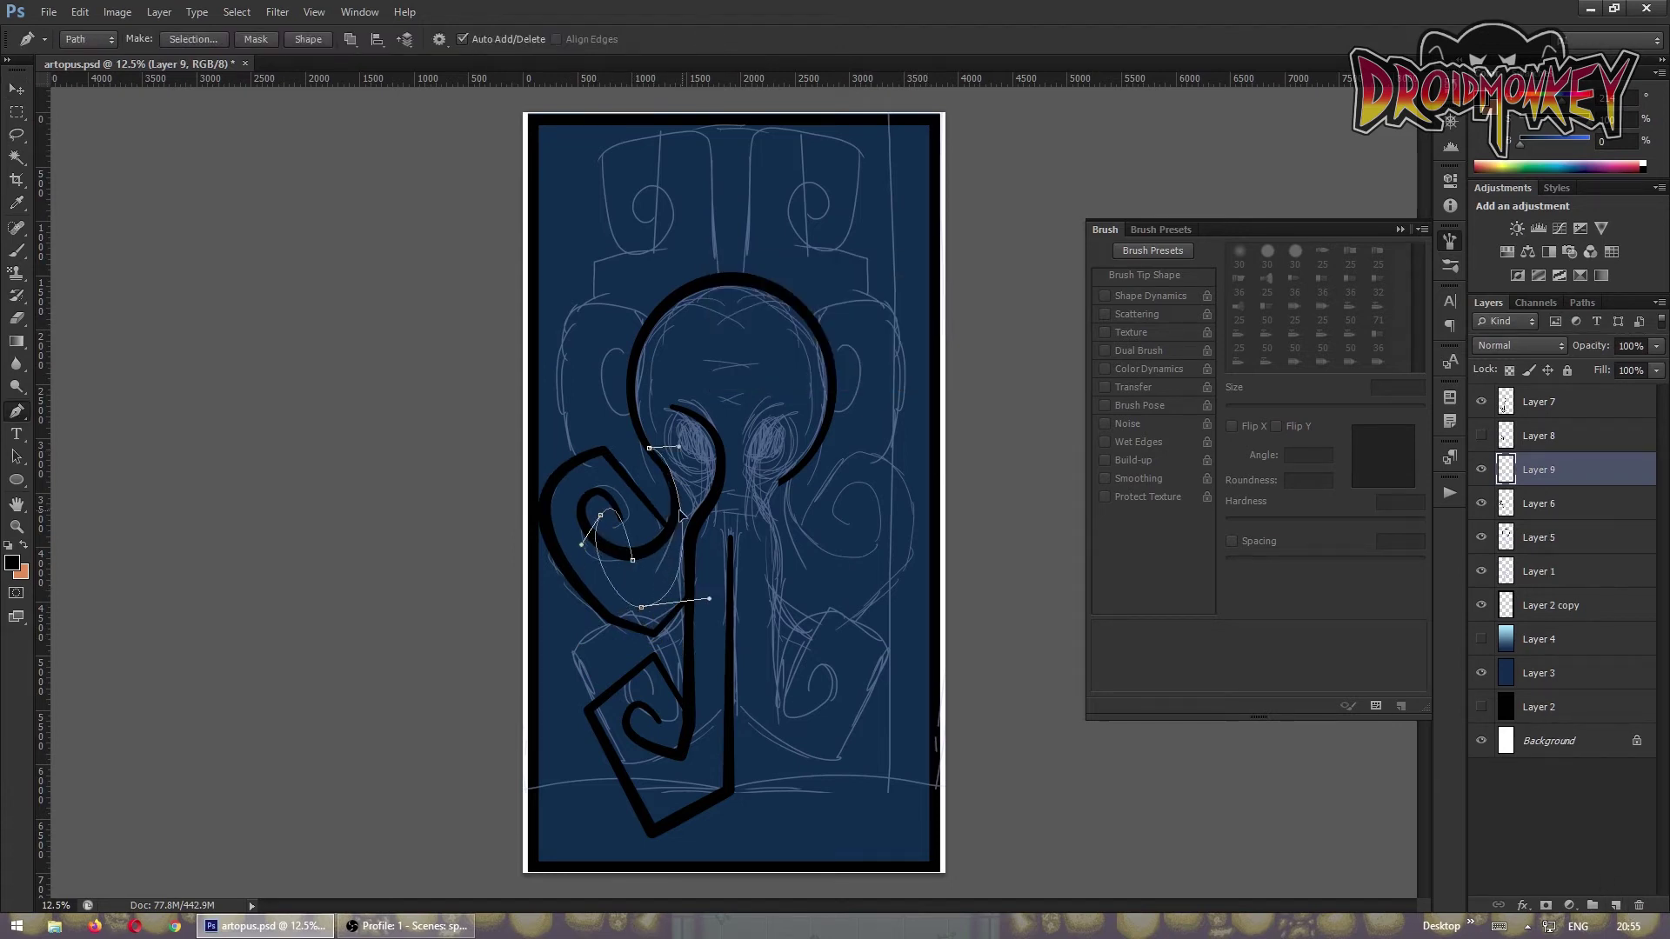
{"action": "right_click", "coordinate": [600, 380]}
{"action": "left_click", "coordinate": [652, 529]}
{"action": "key", "text": "Return"}
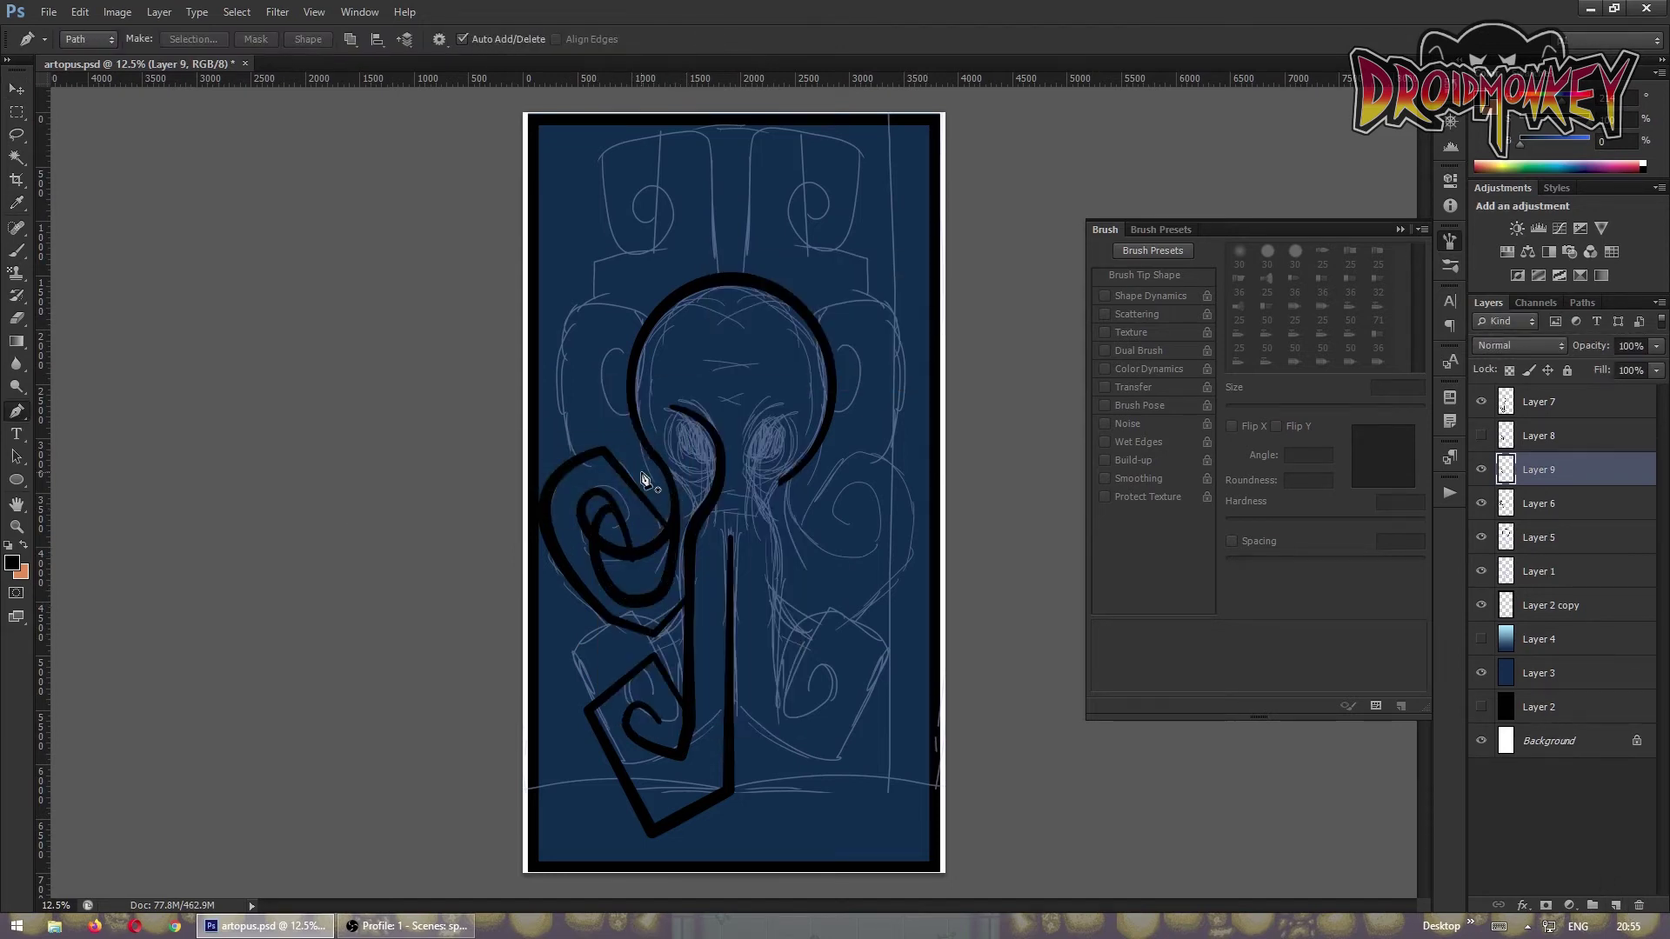
- Stroke a curling path down the tentacle and back up in black
{"action": "left_click", "coordinate": [645, 439]}
{"action": "left_click_drag", "start_coordinate": [677, 512], "coordinate": [667, 526]}
{"action": "left_click_drag", "start_coordinate": [648, 645], "coordinate": [675, 630]}
{"action": "left_click", "coordinate": [640, 559]}
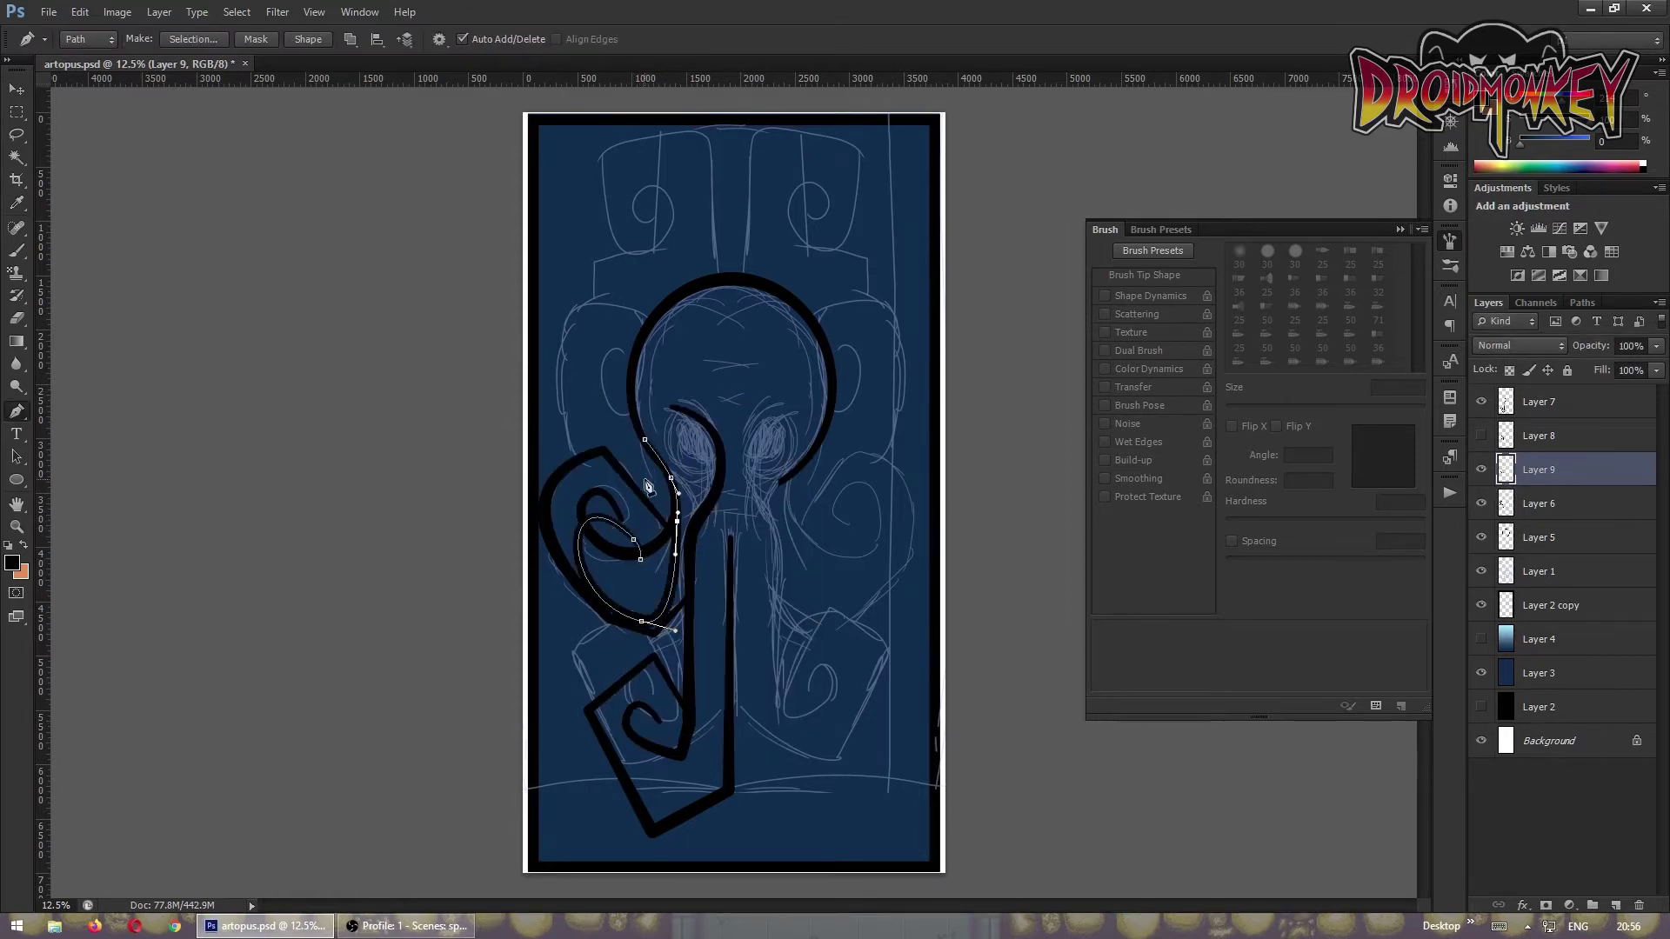
{"action": "key", "text": "Return"}
- Outline a diamond-shaped tentacle tip with a thick black stroke
{"action": "left_click", "coordinate": [1482, 504]}
{"action": "left_click", "coordinate": [591, 473]}
{"action": "left_click", "coordinate": [544, 559]}
{"action": "left_click", "coordinate": [626, 671]}
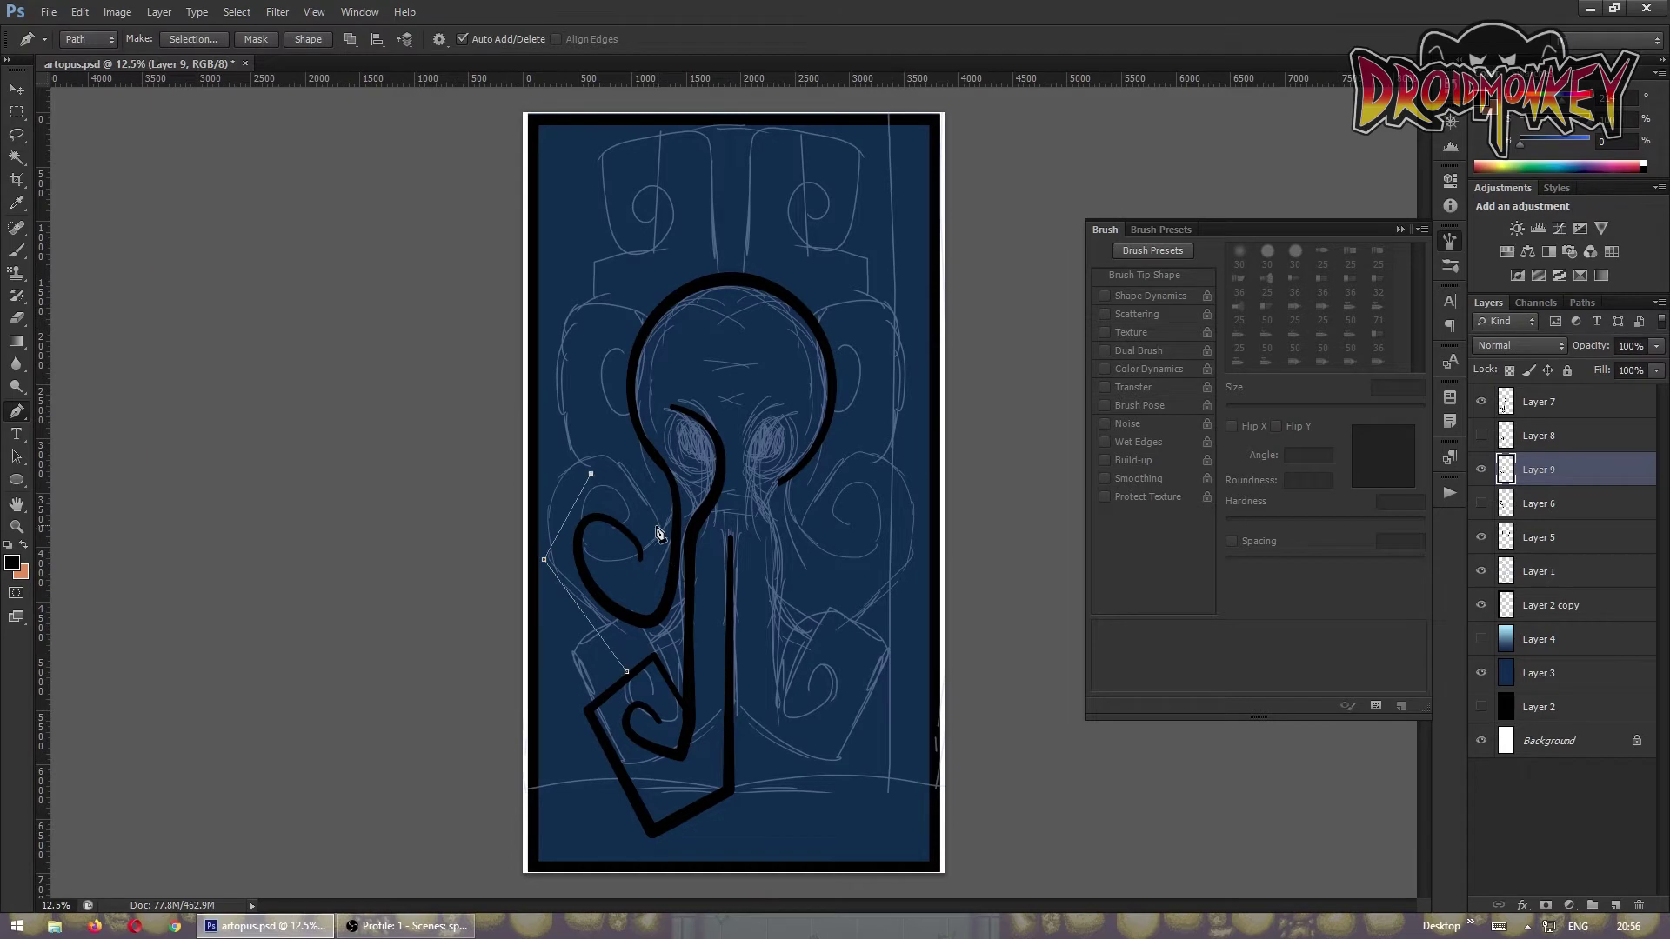
{"action": "key", "text": "Return"}
- Stroke the lower stalk and an upper-left tentacle path on a new layer
{"action": "left_click", "coordinate": [666, 678]}
{"action": "left_click", "coordinate": [689, 652]}
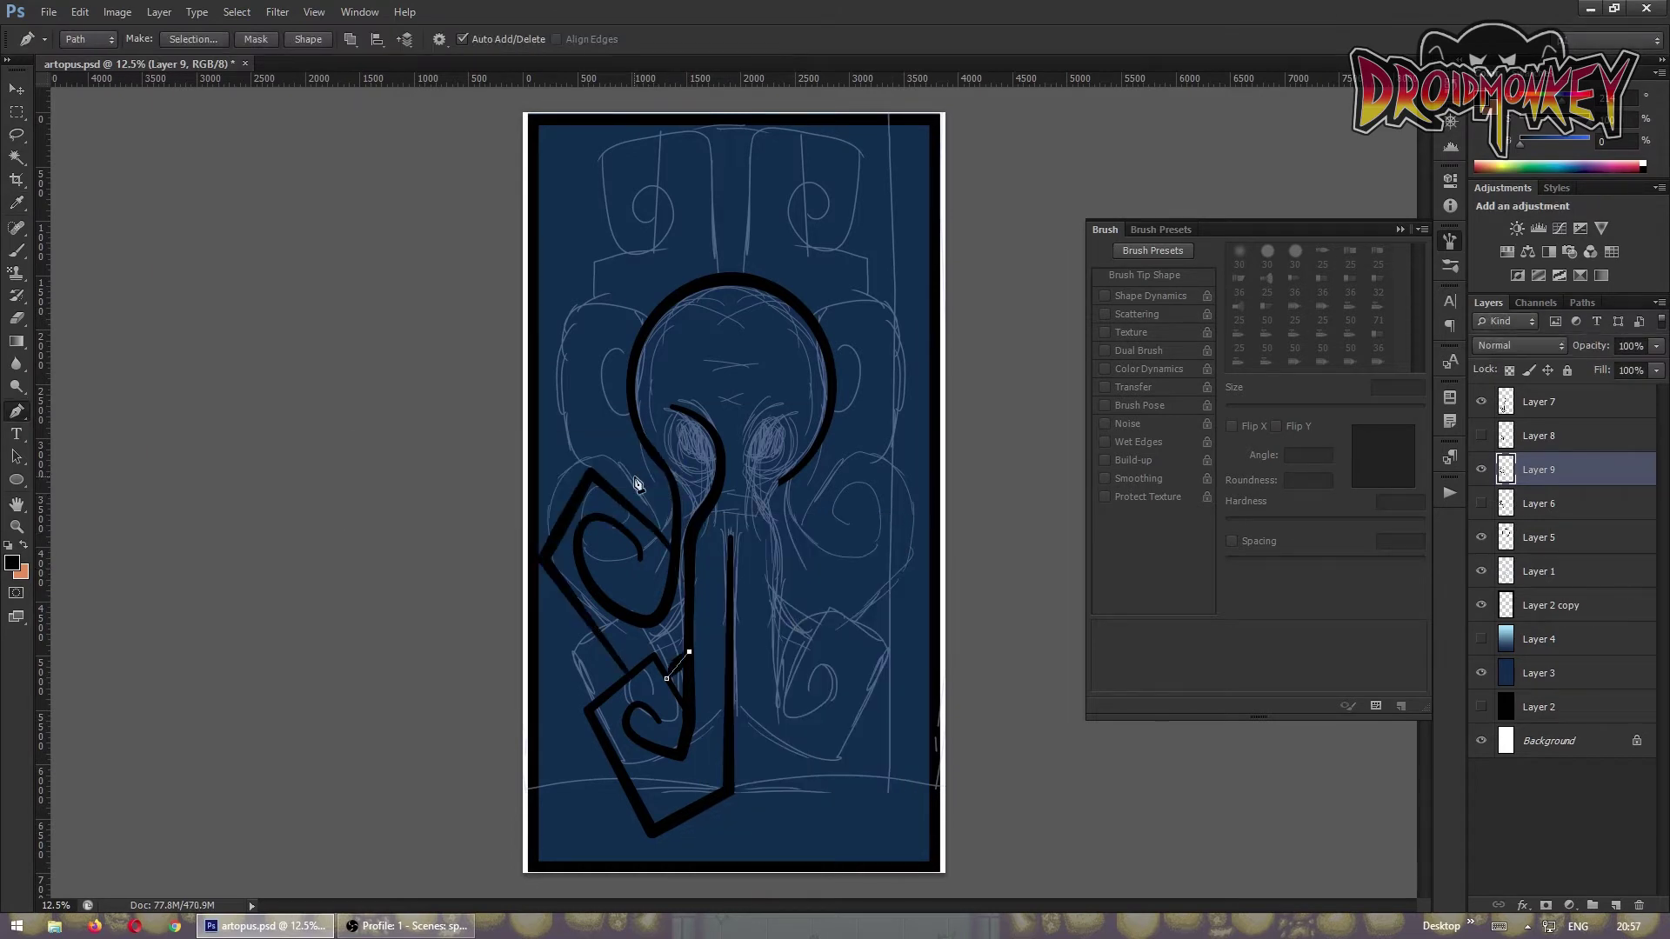
{"action": "left_click", "coordinate": [1615, 905]}
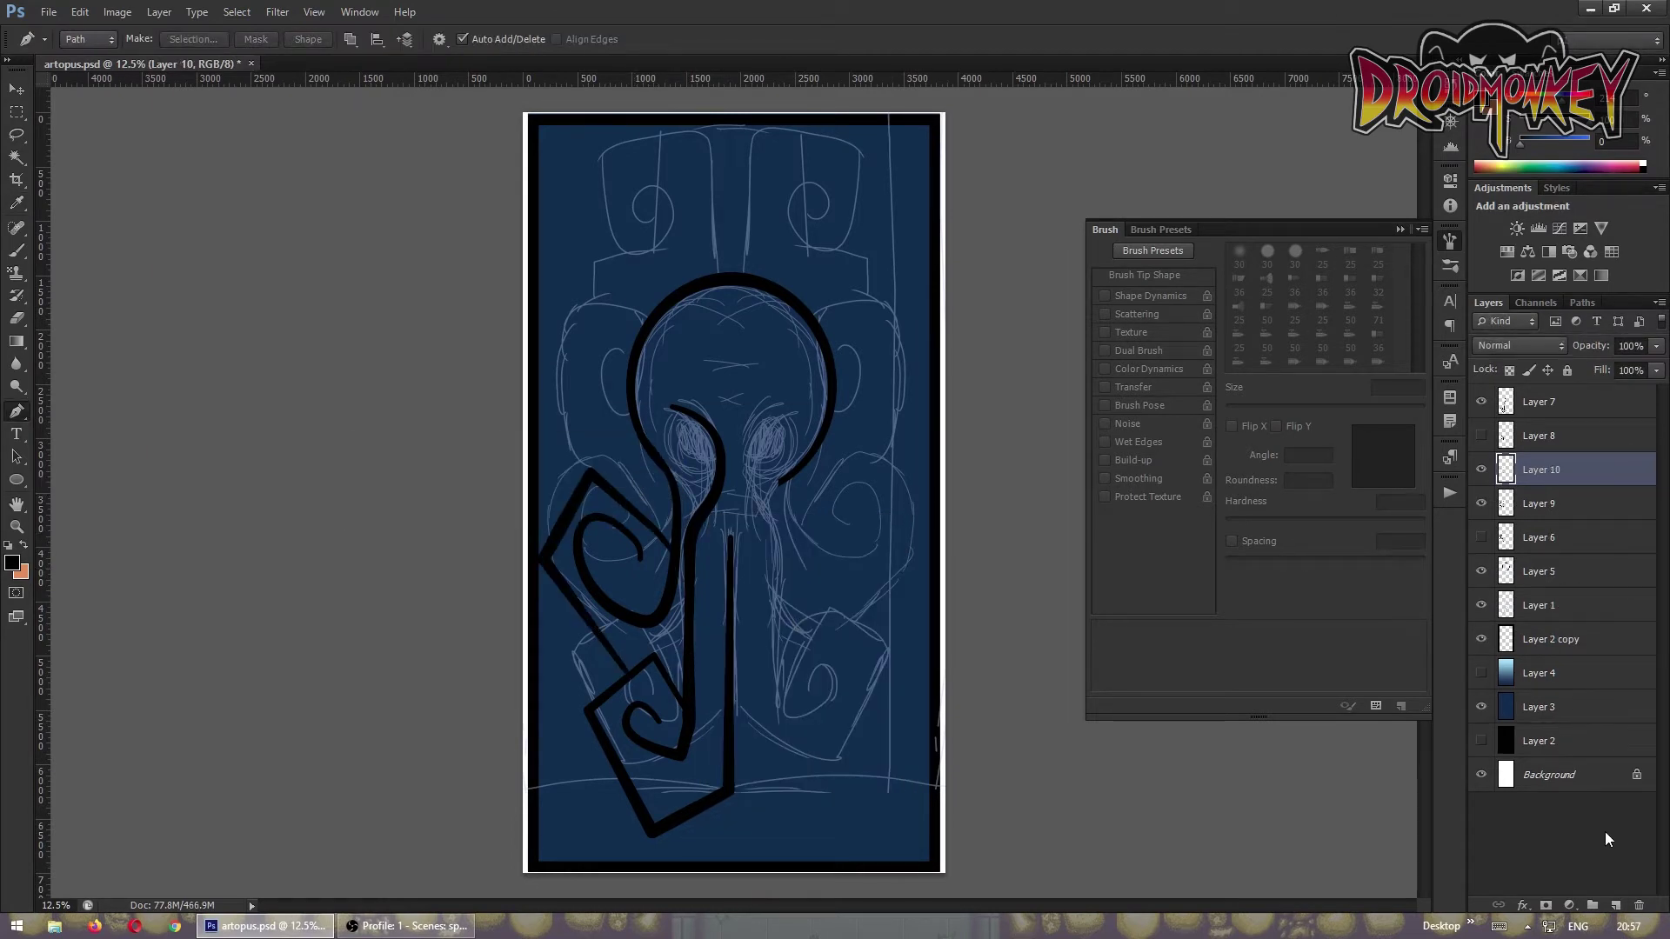
{"action": "left_click", "coordinate": [576, 484]}
{"action": "left_click", "coordinate": [548, 356]}
{"action": "key", "text": "Return"}
- Stroke the curved upper-left path, erase a touch-up, and trace another upper-left tentacle curve
{"action": "mouse_move", "coordinate": [577, 333]}
{"action": "left_mouse_down"}
{"action": "mouse_move", "coordinate": [496, 397]}
{"action": "mouse_move", "coordinate": [599, 315]}
{"action": "left_mouse_up"}
{"action": "left_click", "coordinate": [536, 384]}
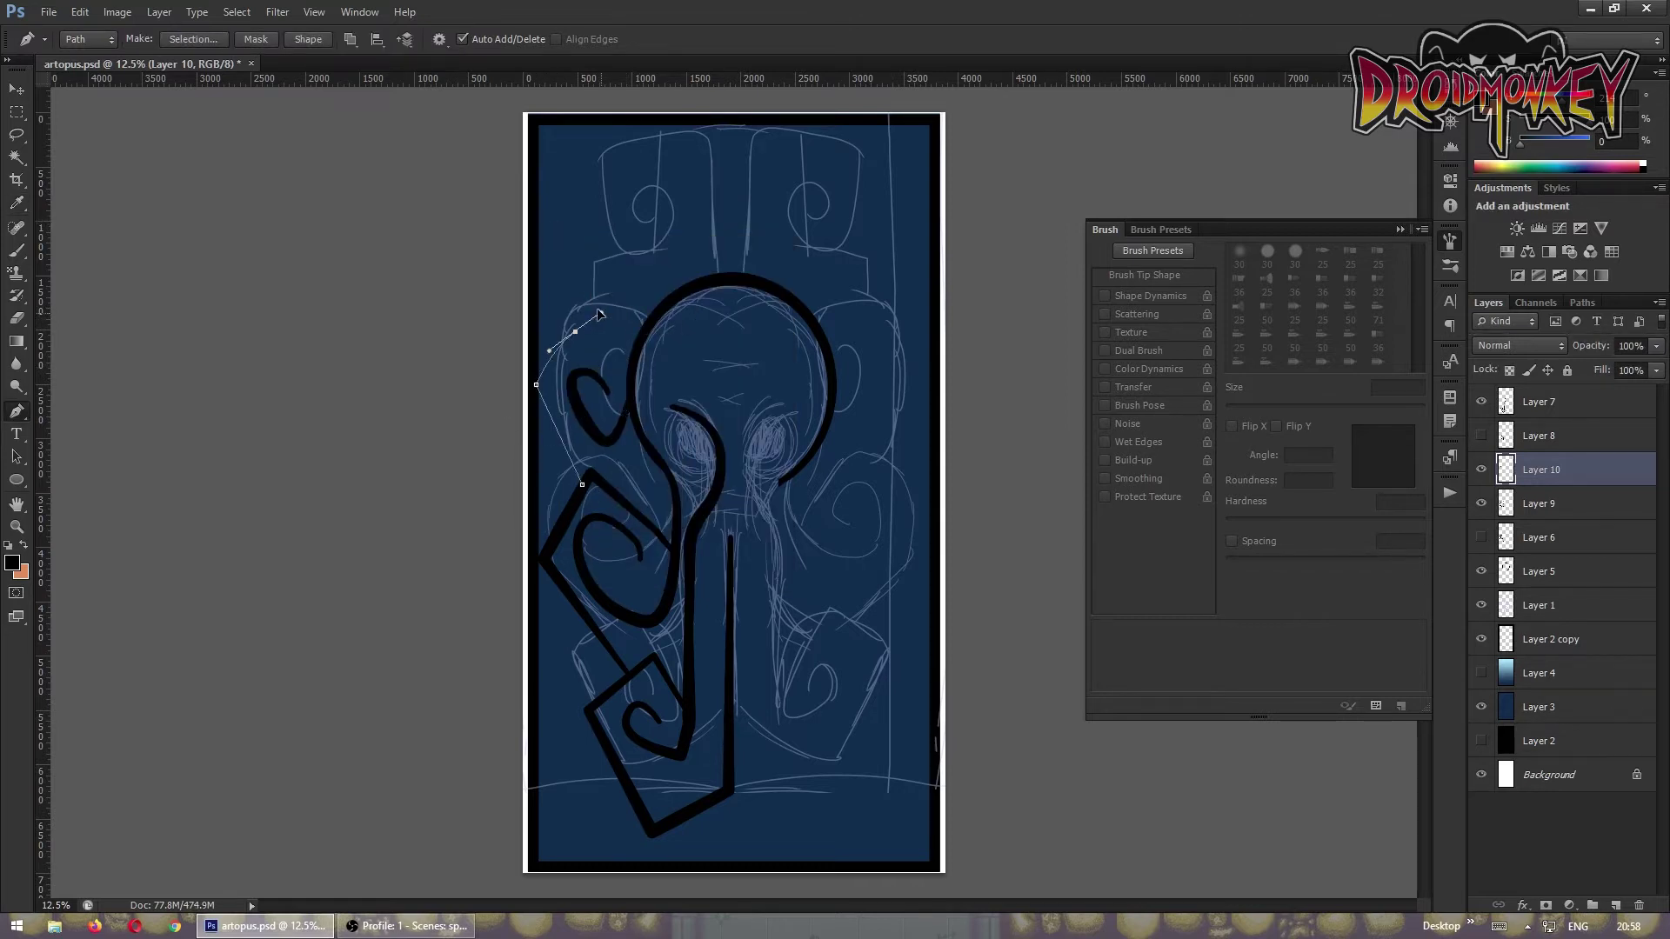
{"action": "key", "text": "Return"}
{"action": "key", "text": "e"}
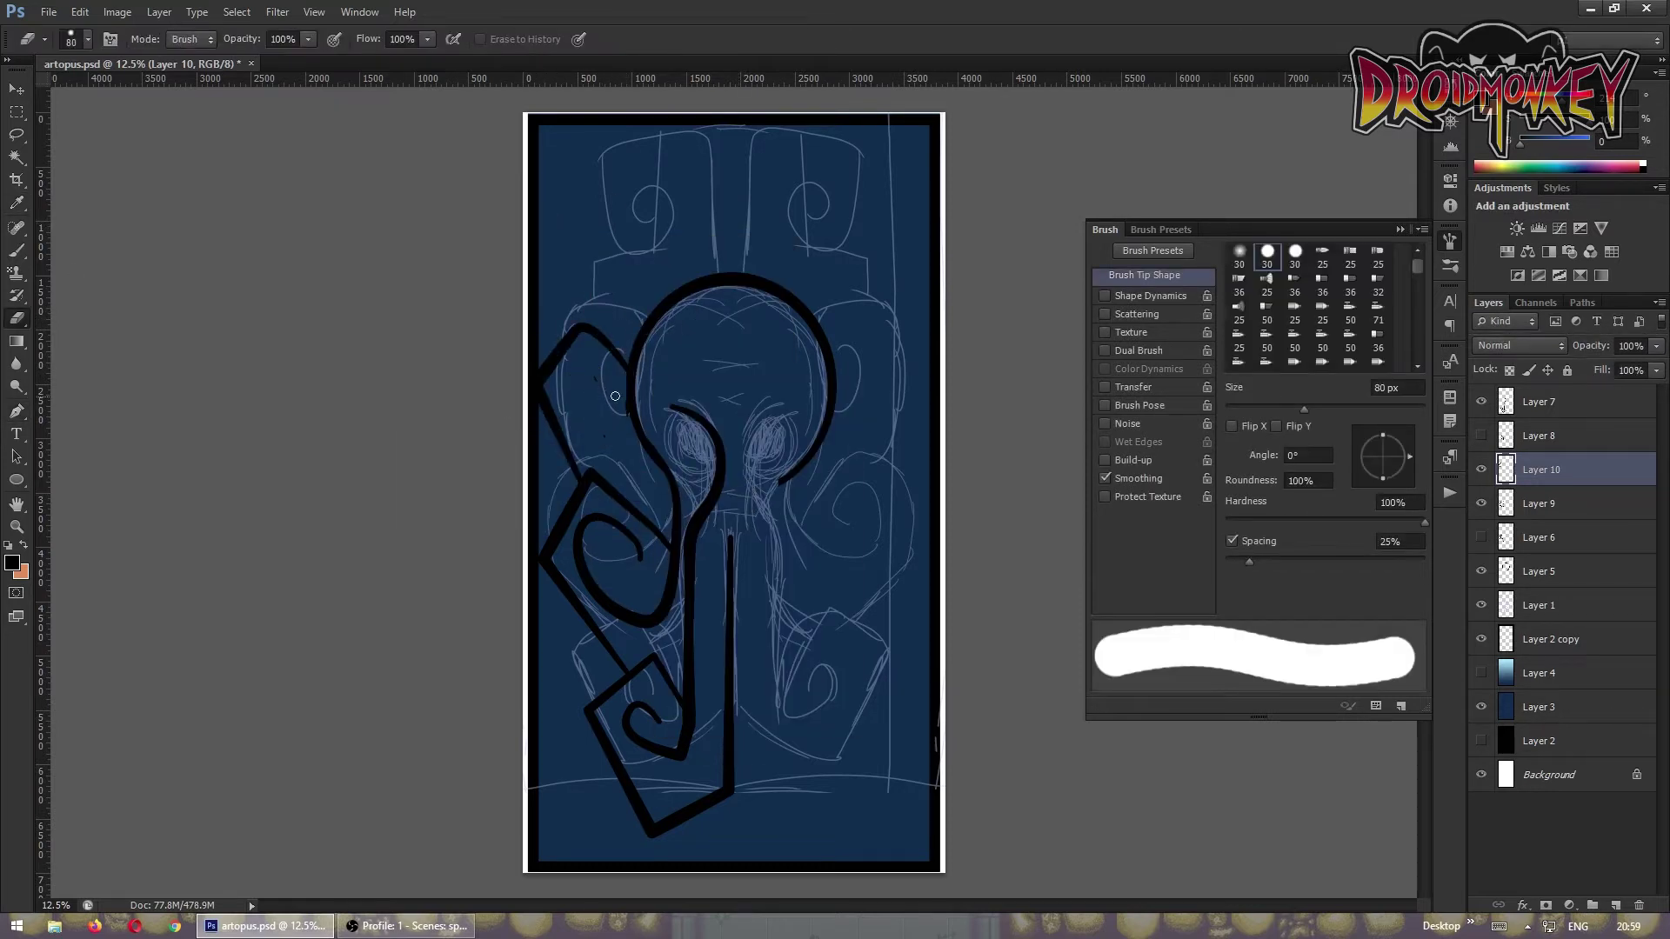
{"action": "key", "text": "p"}
{"action": "left_click", "coordinate": [674, 491]}
{"action": "left_click", "coordinate": [581, 409]}
{"action": "left_click_drag", "start_coordinate": [630, 416], "coordinate": [624, 433]}
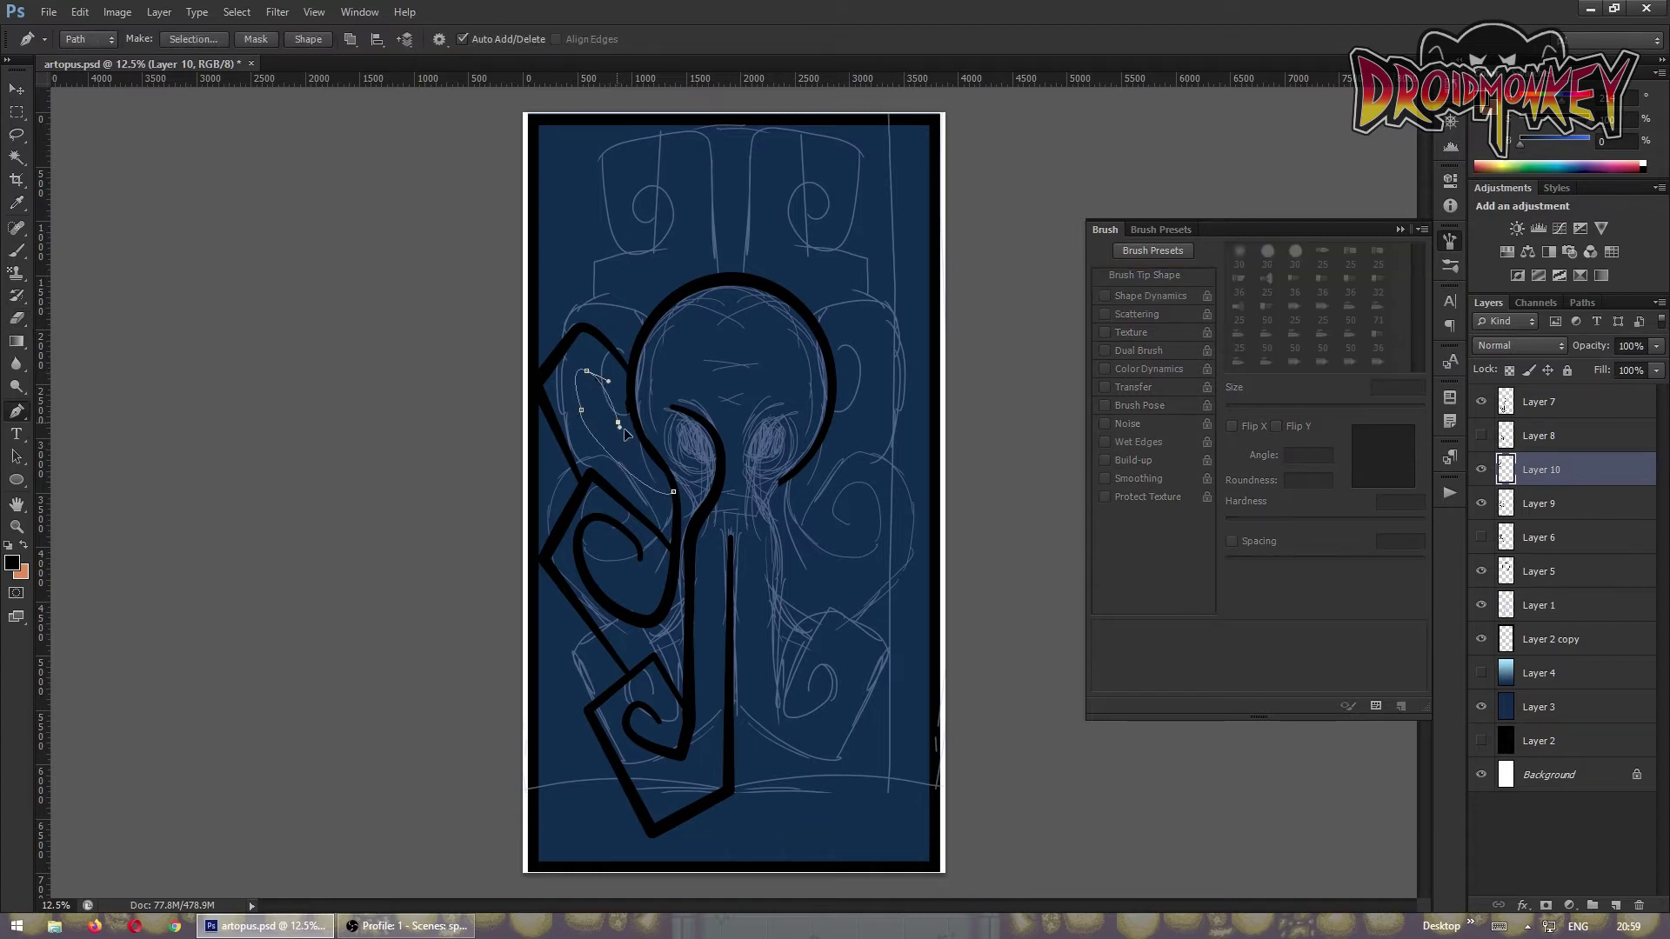
{"action": "key", "text": "Return"}
- Stroke the left path and the top-left panel path in black
{"action": "right_click", "coordinate": [686, 187]}
{"action": "left_click", "coordinate": [735, 306]}
{"action": "right_click", "coordinate": [657, 122]}
{"action": "left_click", "coordinate": [696, 243]}
{"action": "key", "text": "Return"}
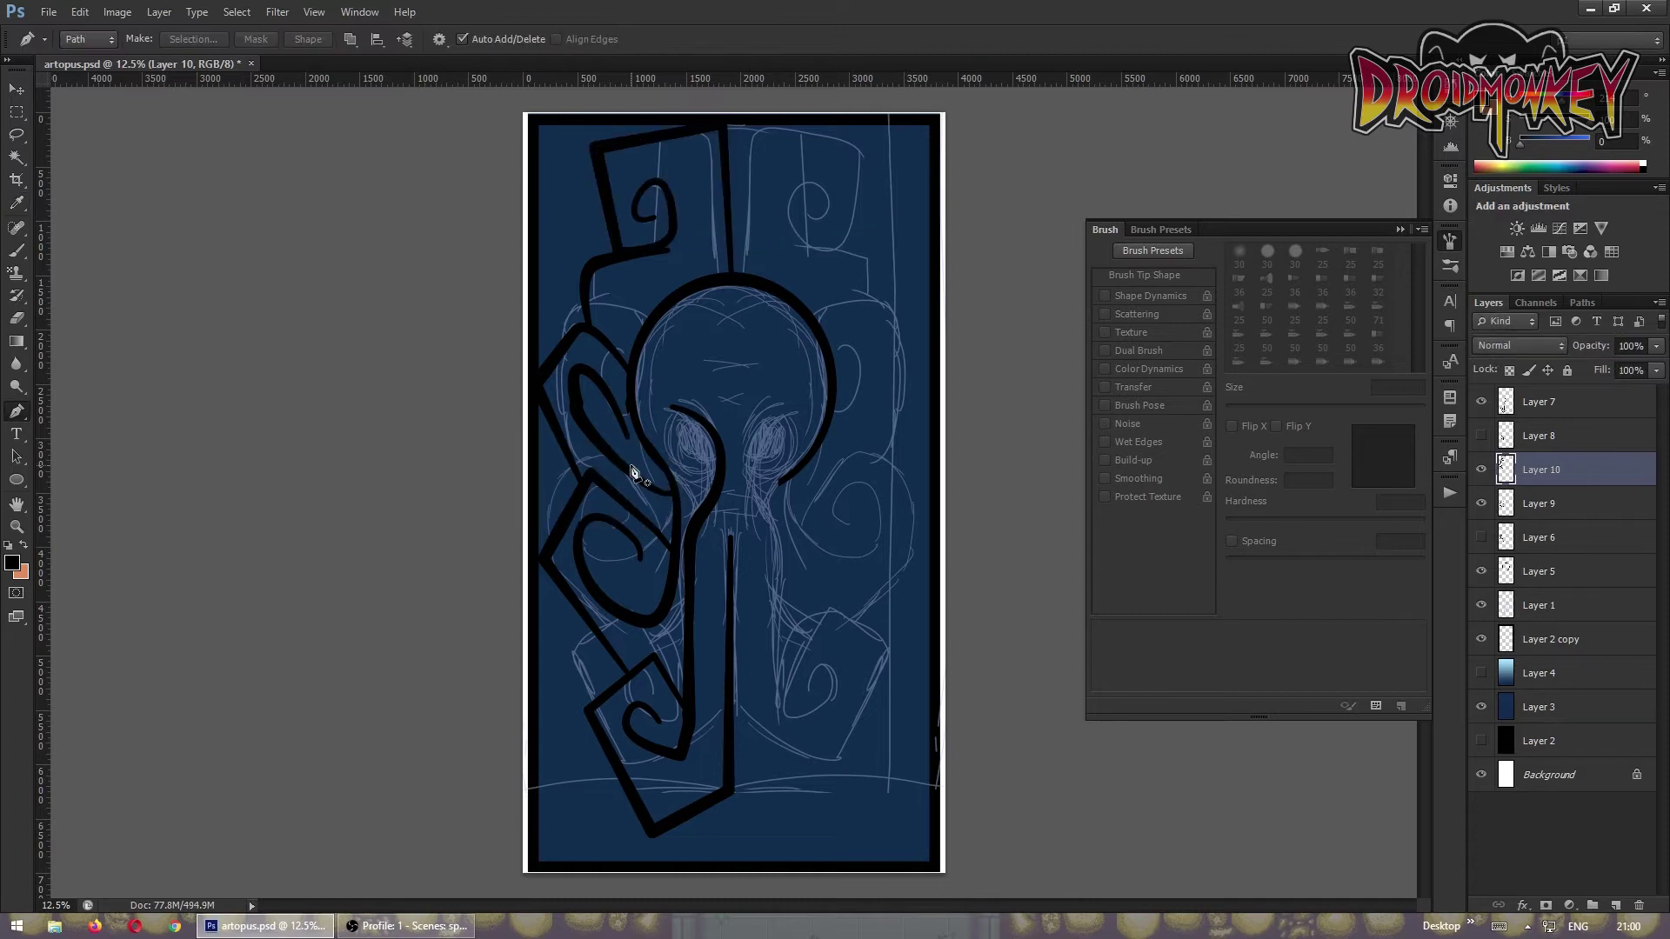
- Stroke another curved tentacle path in black on a new layer
{"action": "left_click", "coordinate": [1615, 905]}
{"action": "right_click", "coordinate": [708, 466]}
{"action": "left_click", "coordinate": [752, 586]}
{"action": "key", "text": "Return"}
{"action": "left_click", "coordinate": [677, 394]}
{"action": "left_click_drag", "start_coordinate": [727, 431], "coordinate": [734, 474]}
- Draw the left eye as an ellipse on its own layer and fill it black
{"action": "key", "text": "u"}
{"action": "key", "text": "ctrl+shift+alt+n"}
{"action": "right_click", "coordinate": [704, 355]}
{"action": "mouse_move", "coordinate": [686, 411]}
{"action": "left_mouse_down"}
{"action": "mouse_move", "coordinate": [722, 464]}
{"action": "mouse_move", "coordinate": [704, 452]}
{"action": "left_mouse_up"}
{"action": "left_click", "coordinate": [740, 429]}
{"action": "key", "text": "Return"}
{"action": "key", "text": "Escape"}
{"action": "key", "text": "e"}
{"action": "key", "text": "ctrl+z"}
- Shrink the eraser to 45 px, add a detail layer, and stroke a brow arc above the eye
{"action": "key", "text": "bracketleft"}
{"action": "key", "text": "bracketleft"}
{"action": "key", "text": "bracketleft"}
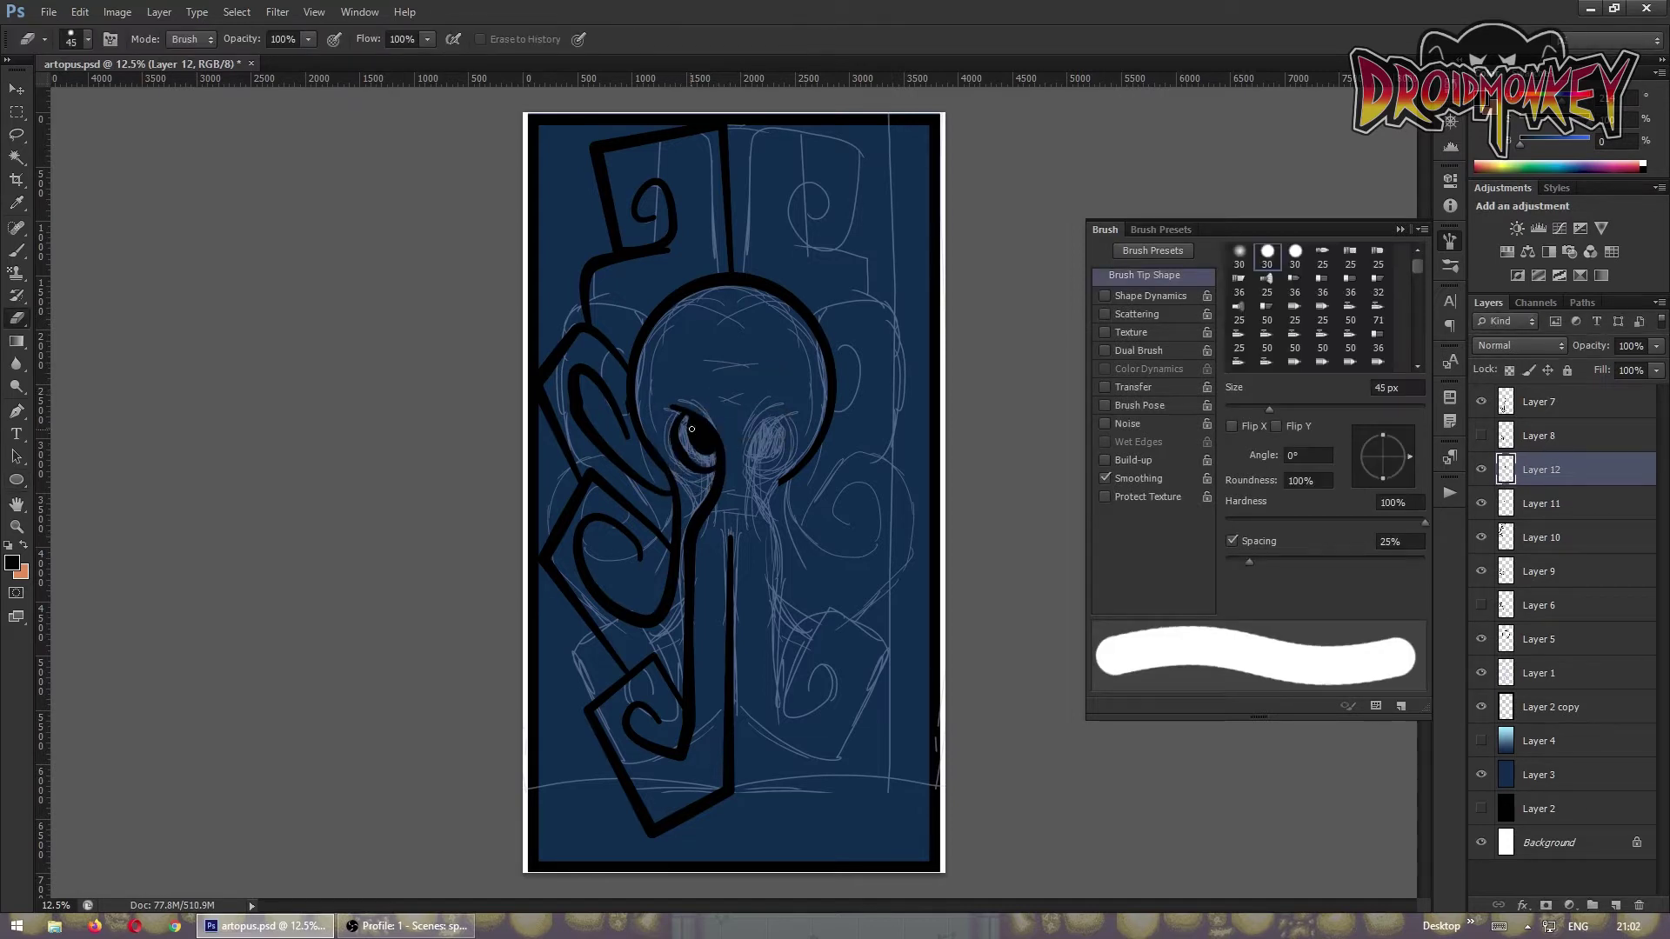
{"action": "key", "text": "ctrl+shift+alt+n"}
{"action": "left_click", "coordinate": [15, 254]}
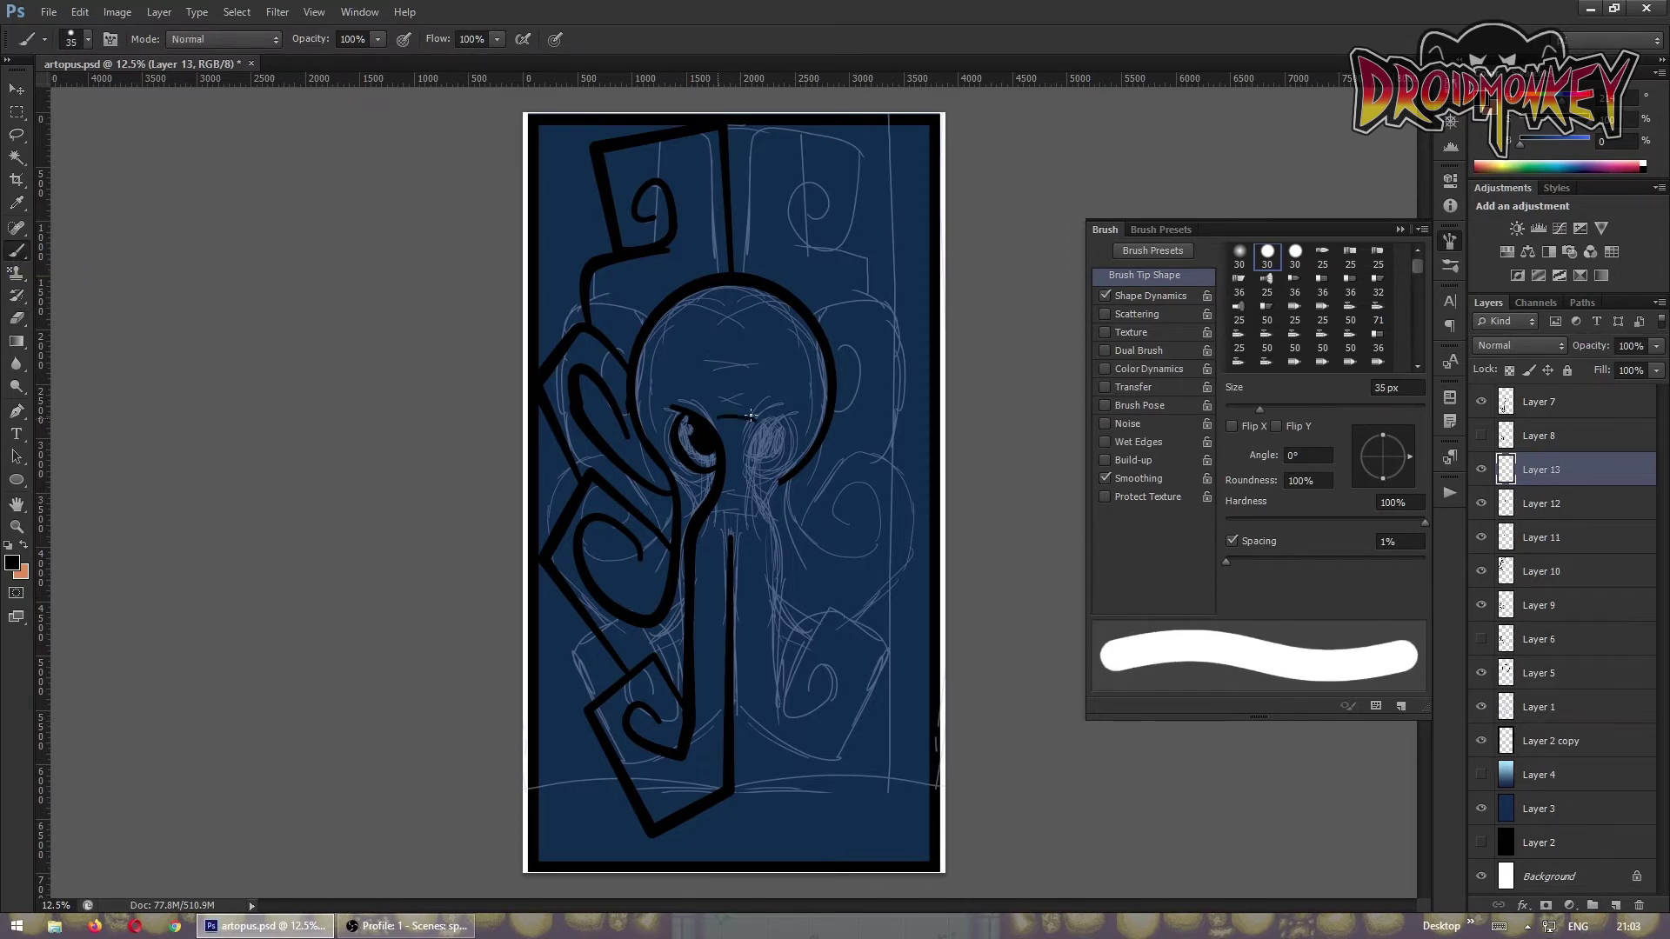
{"action": "key", "text": "t"}
{"action": "key", "text": "p"}
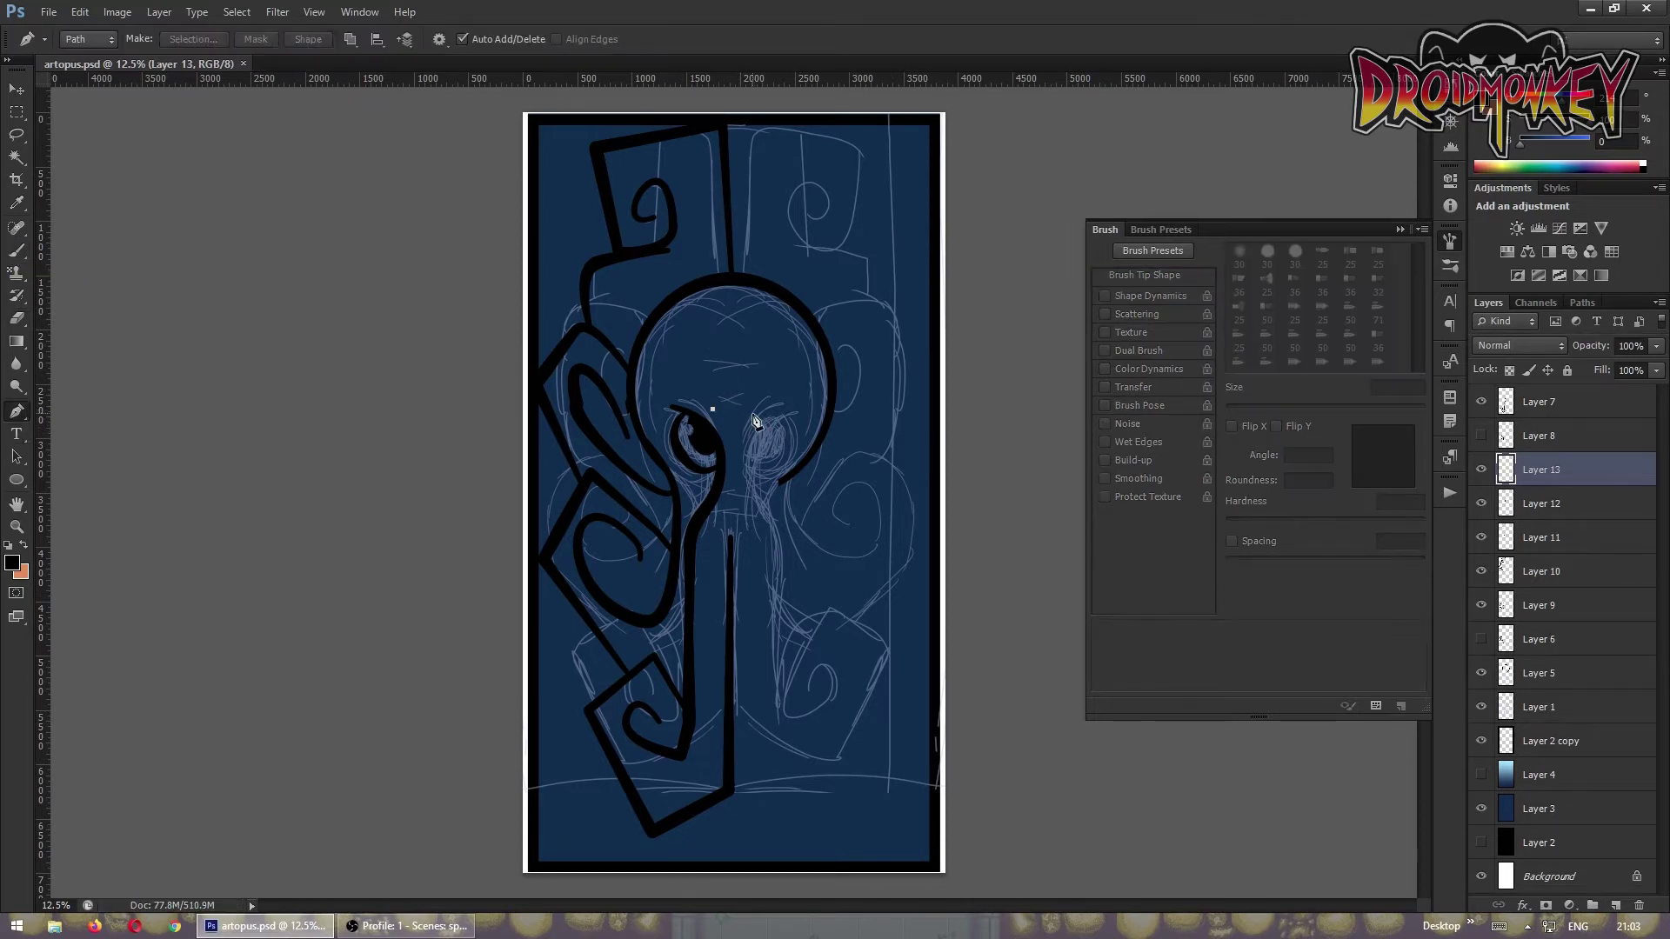
{"action": "left_click", "coordinate": [715, 393]}
{"action": "left_click_drag", "start_coordinate": [746, 393], "coordinate": [764, 411]}
{"action": "right_click", "coordinate": [764, 228]}
{"action": "left_click", "coordinate": [827, 336]}
{"action": "key", "text": "b"}
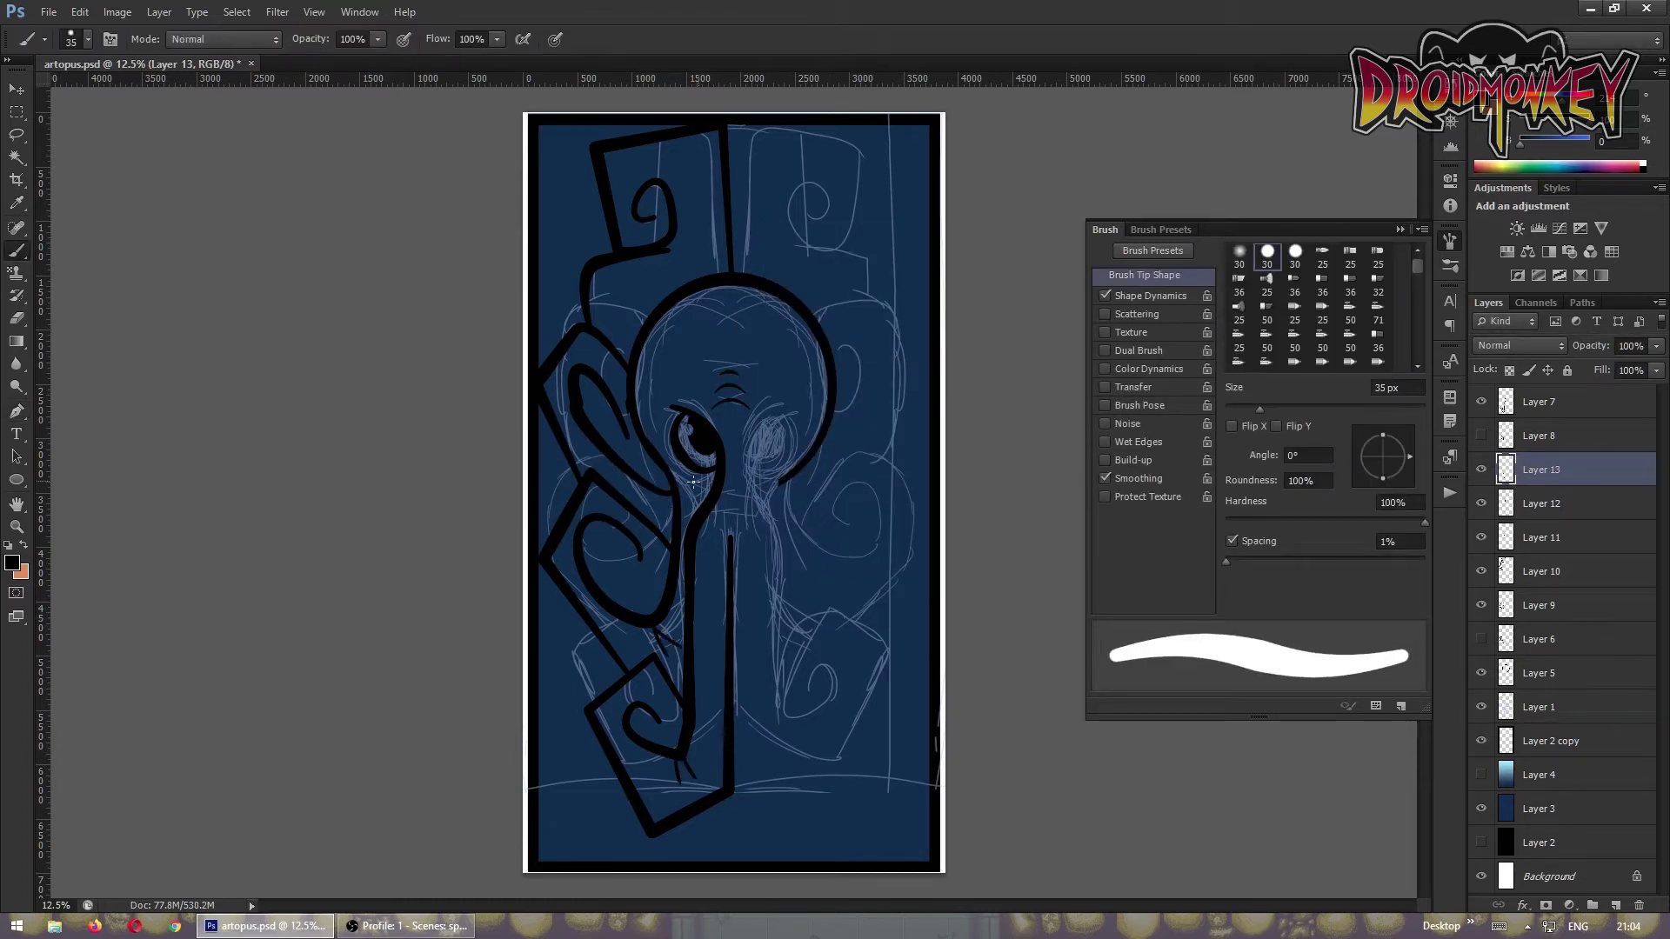
- Brush four short hatch marks along the left tentacles, then merge the ink layers with Ctrl+E three times
{"action": "left_click_drag", "start_coordinate": [568, 550], "coordinate": [562, 564]}
{"action": "left_click_drag", "start_coordinate": [593, 495], "coordinate": [589, 514]}
{"action": "left_click_drag", "start_coordinate": [633, 646], "coordinate": [625, 659]}
{"action": "left_click_drag", "start_coordinate": [663, 799], "coordinate": [651, 811]}
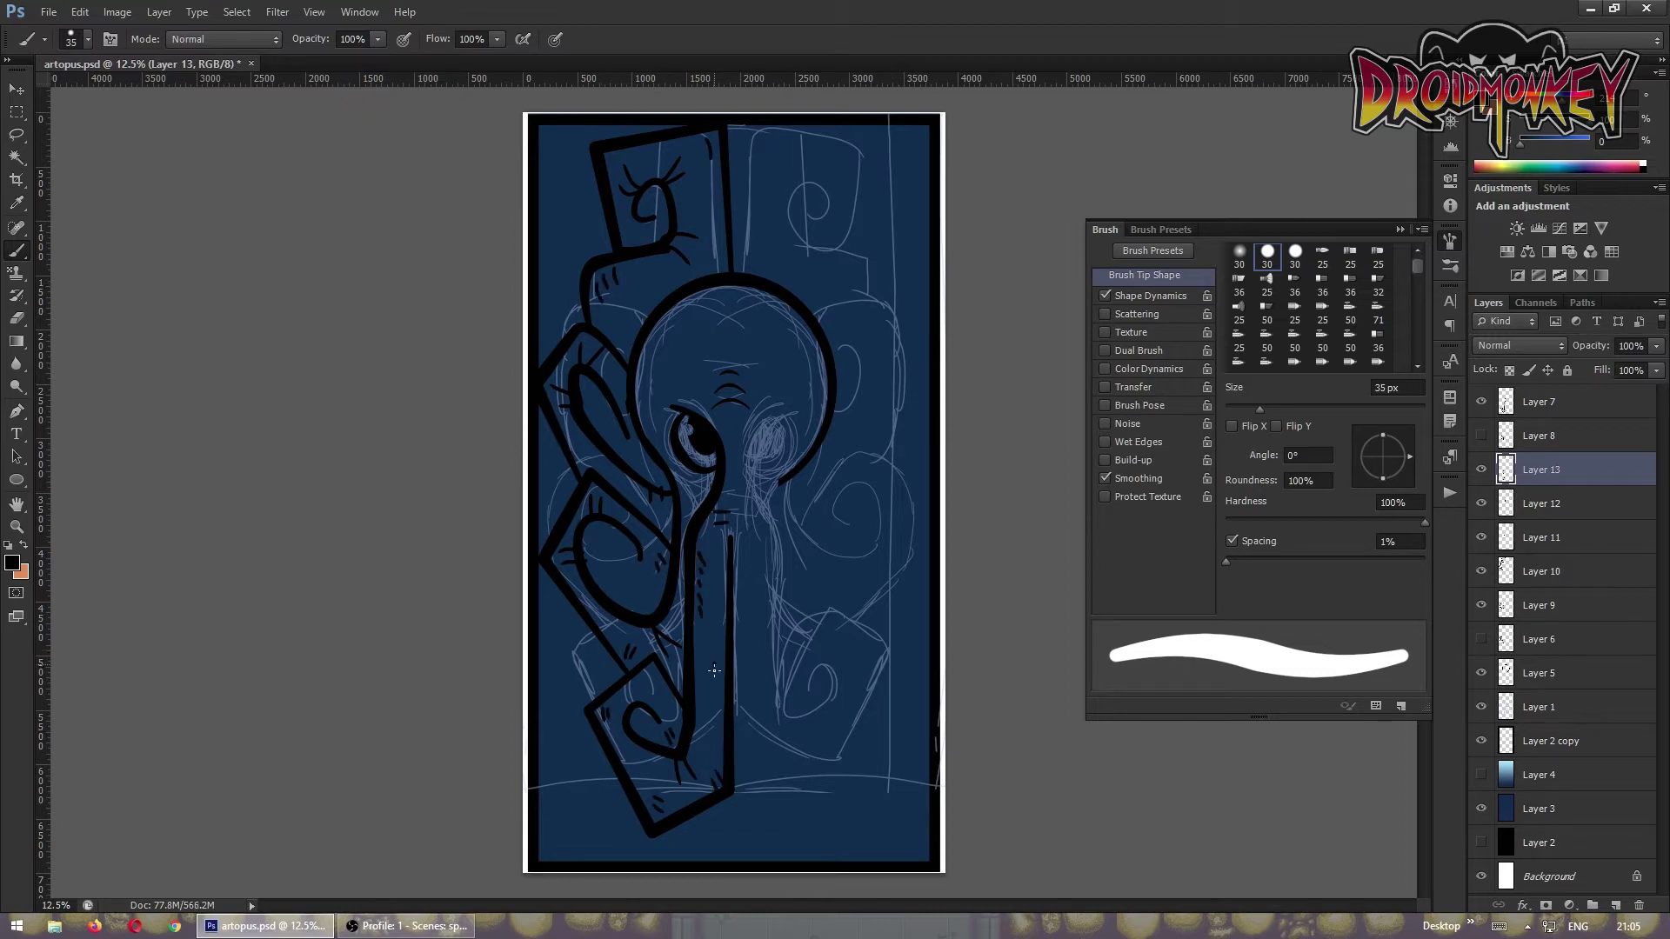
{"action": "key", "text": "ctrl+e"}
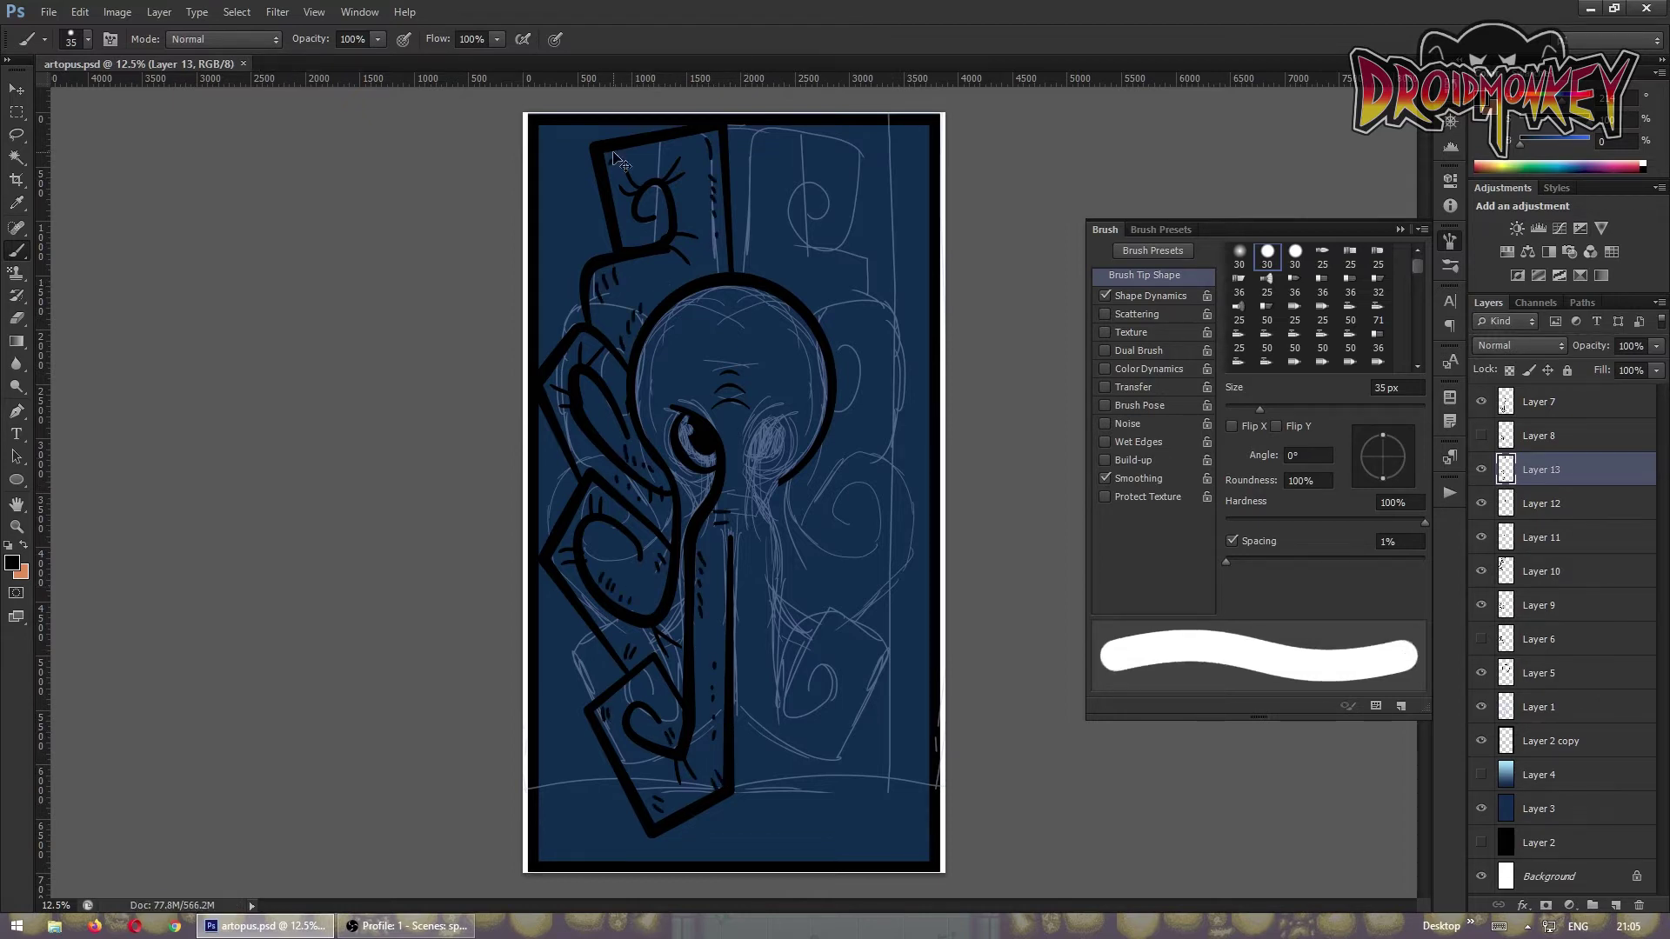
{"action": "key", "text": "ctrl+e"}
{"action": "key", "text": "ctrl+e"}
{"action": "key", "text": "ctrl+e"}
{"action": "key", "text": "ctrl+e"}
{"action": "key", "text": "ctrl+e"}
{"action": "key", "text": "ctrl+e"}
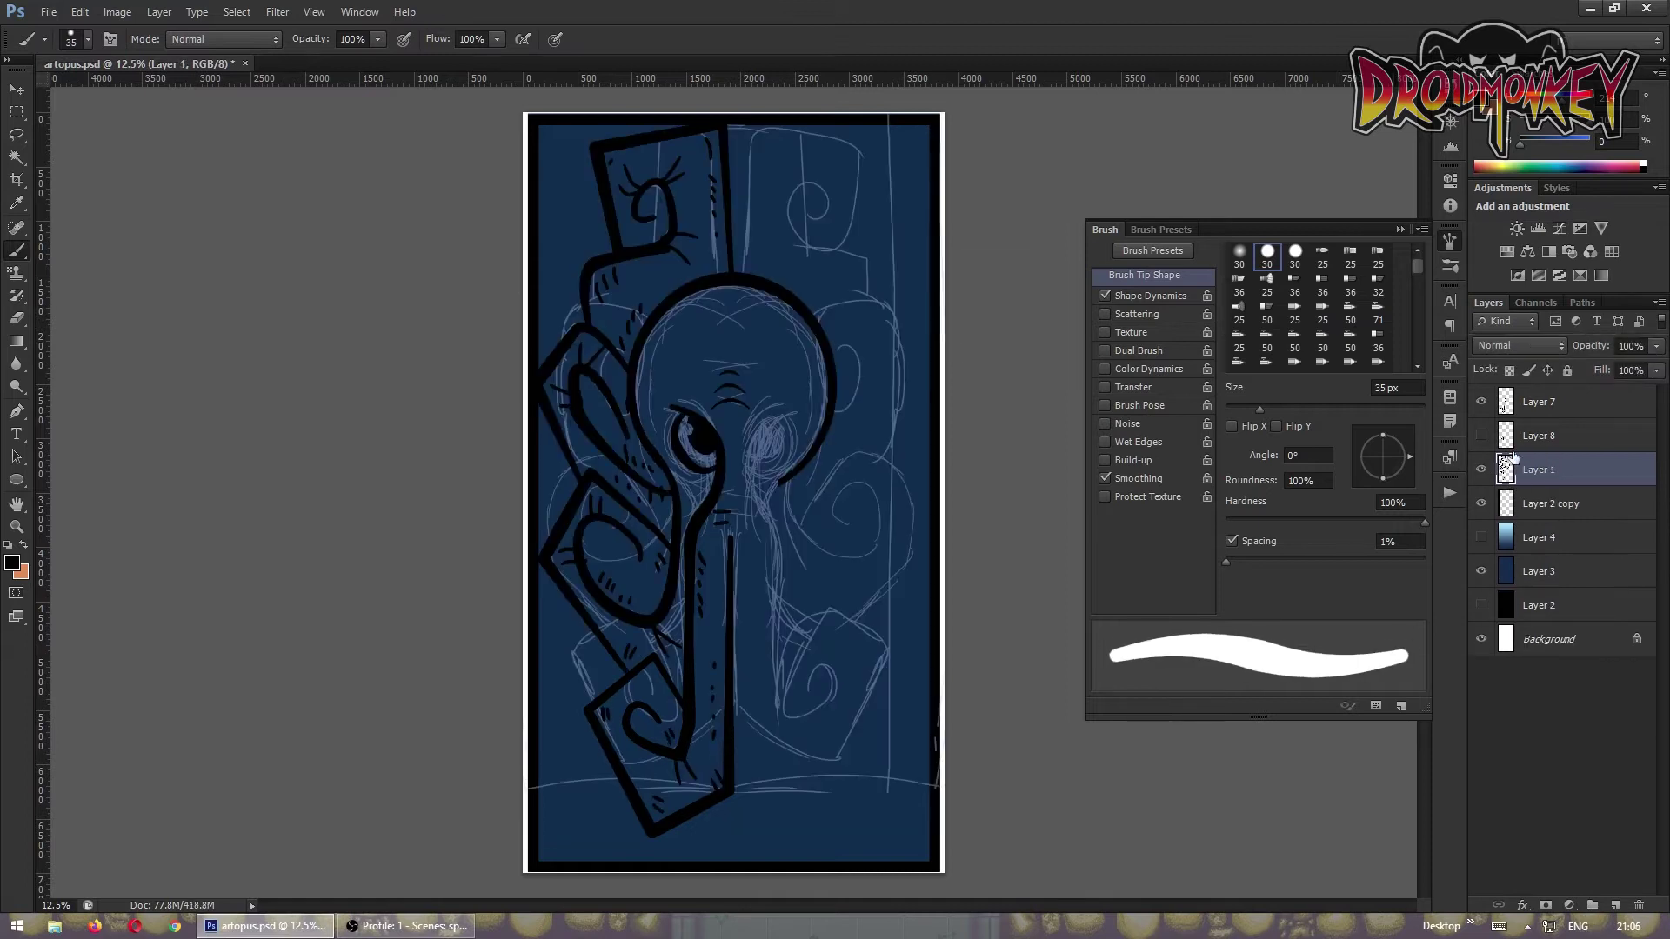
{"action": "key", "text": "ctrl+e"}
- Stretch the inked left half slightly taller and copy one half onto a new layer
{"action": "key", "text": "ctrl+t"}
{"action": "left_click_drag", "start_coordinate": [683, 840], "coordinate": [684, 854]}
{"action": "key", "text": "Return"}
{"action": "key", "text": "m"}
{"action": "left_click_drag", "start_coordinate": [733, 119], "coordinate": [932, 834]}
{"action": "key", "text": "ctrl+j"}
{"action": "left_click", "coordinate": [1482, 435]}
{"action": "key", "text": "ctrl+d"}
{"action": "key", "text": "ctrl+j"}
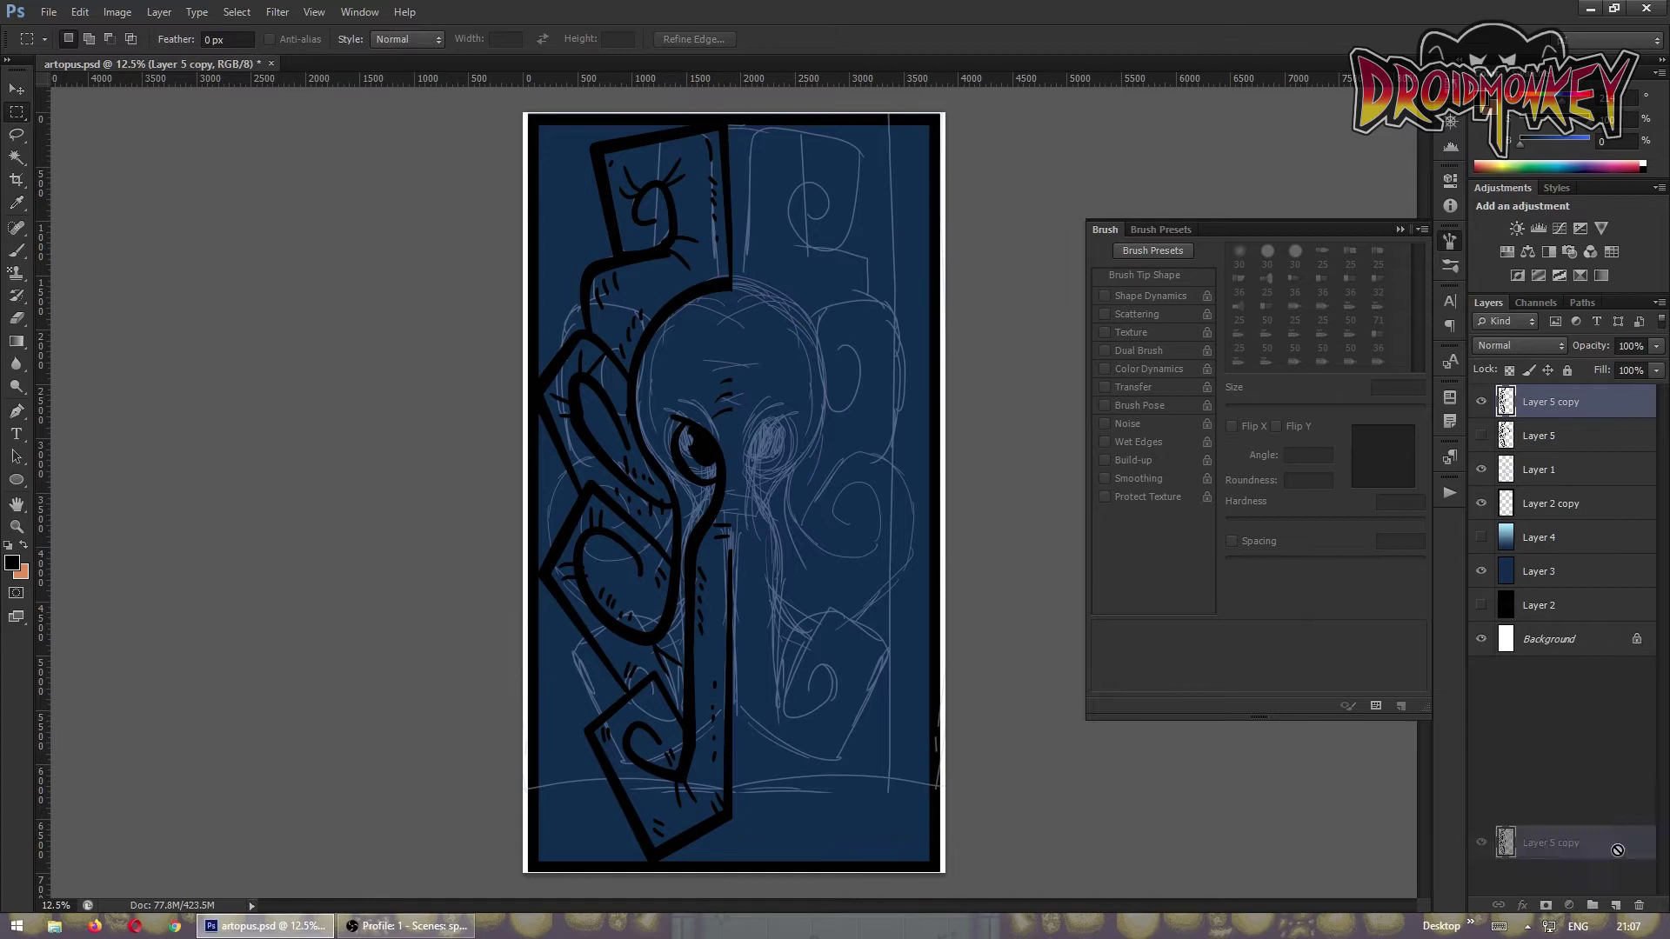
- Move the mirrored half to the right side and nudge it into alignment
{"action": "left_click", "coordinate": [80, 11]}
{"action": "key", "text": "v"}
{"action": "left_click_drag", "start_coordinate": [704, 574], "coordinate": [905, 574]}
{"action": "key", "text": "Right"}
{"action": "key", "text": "Left"}
{"action": "key", "text": "Right"}
{"action": "key", "text": "Right"}
- Hide the sketch, show the blue gradient, merge the mirrored half, save, and add a dots layer
{"action": "left_click", "coordinate": [1481, 503]}
{"action": "left_click", "coordinate": [1481, 571]}
{"action": "key", "text": "ctrl+e"}
{"action": "key", "text": "w"}
{"action": "left_click", "coordinate": [1506, 504], "text": "ctrl"}
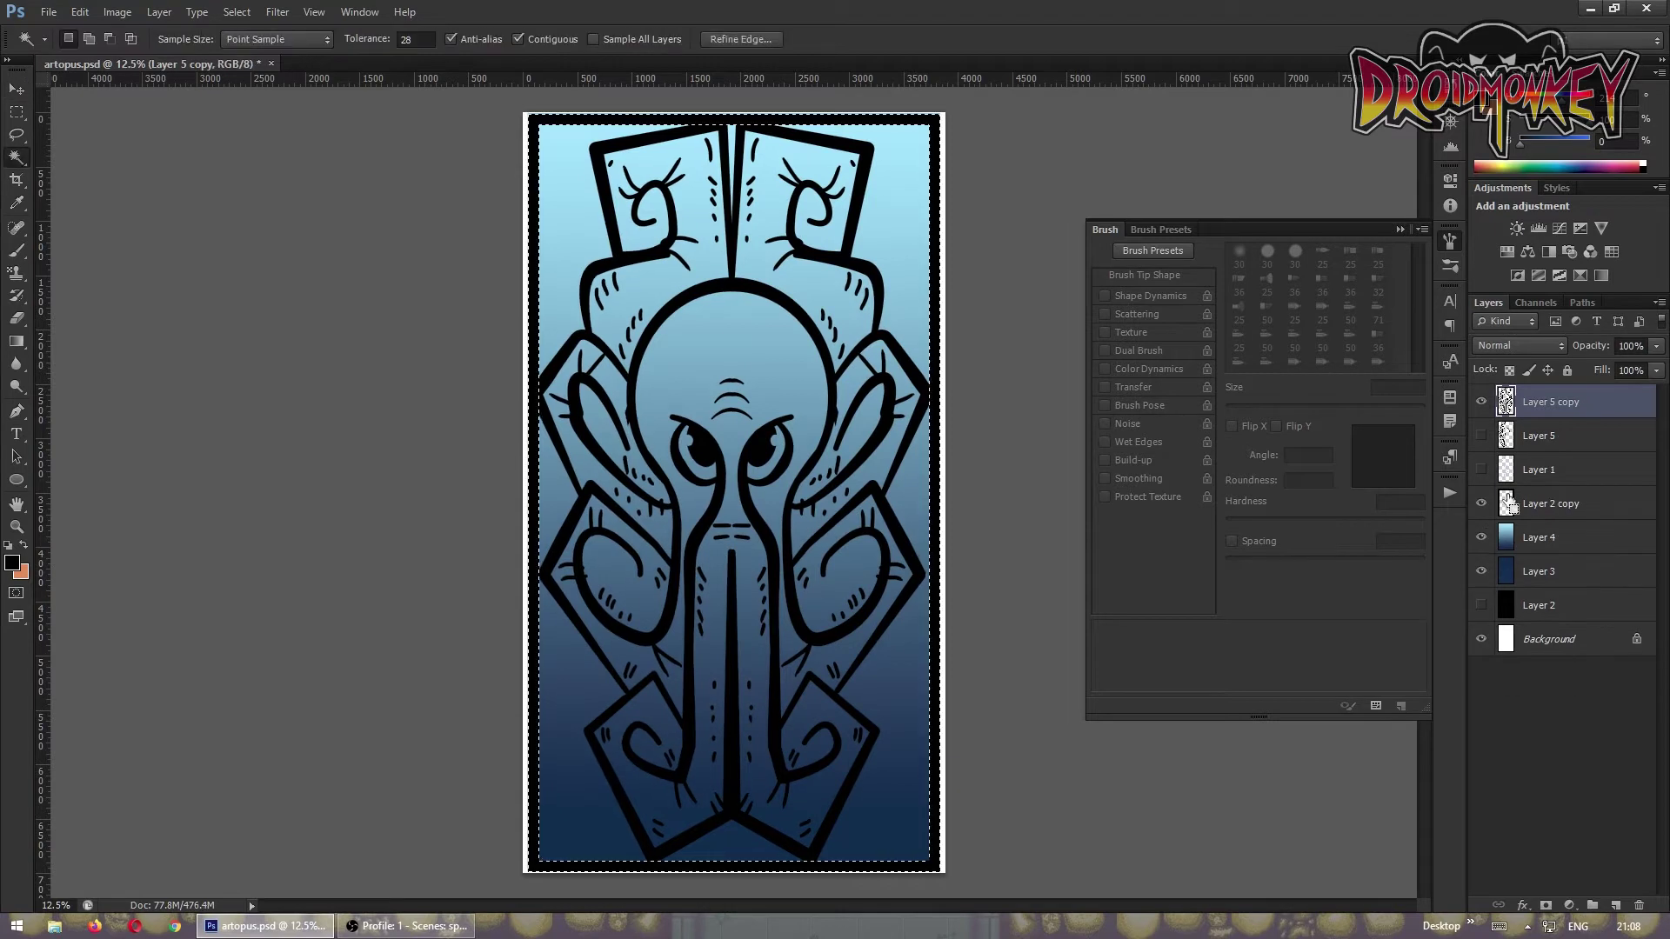
{"action": "key", "text": "ctrl+d"}
{"action": "key", "text": "v"}
{"action": "key", "text": "ctrl+s"}
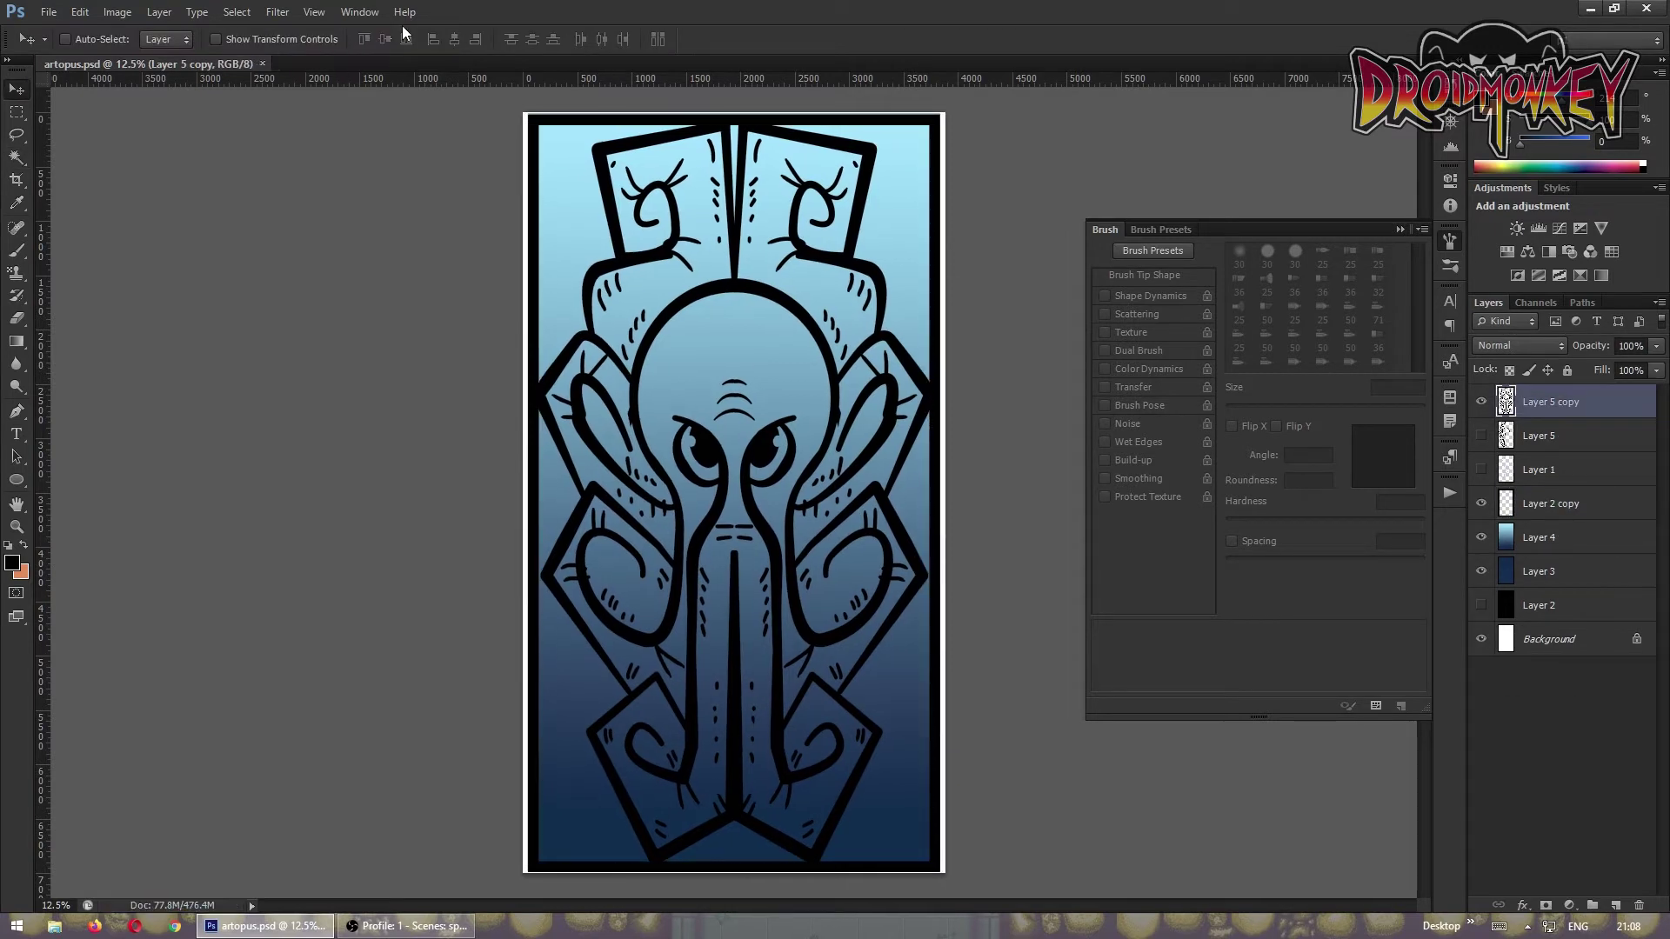
{"action": "key", "text": "ctrl+shift+alt+n"}
{"action": "key", "text": "b"}
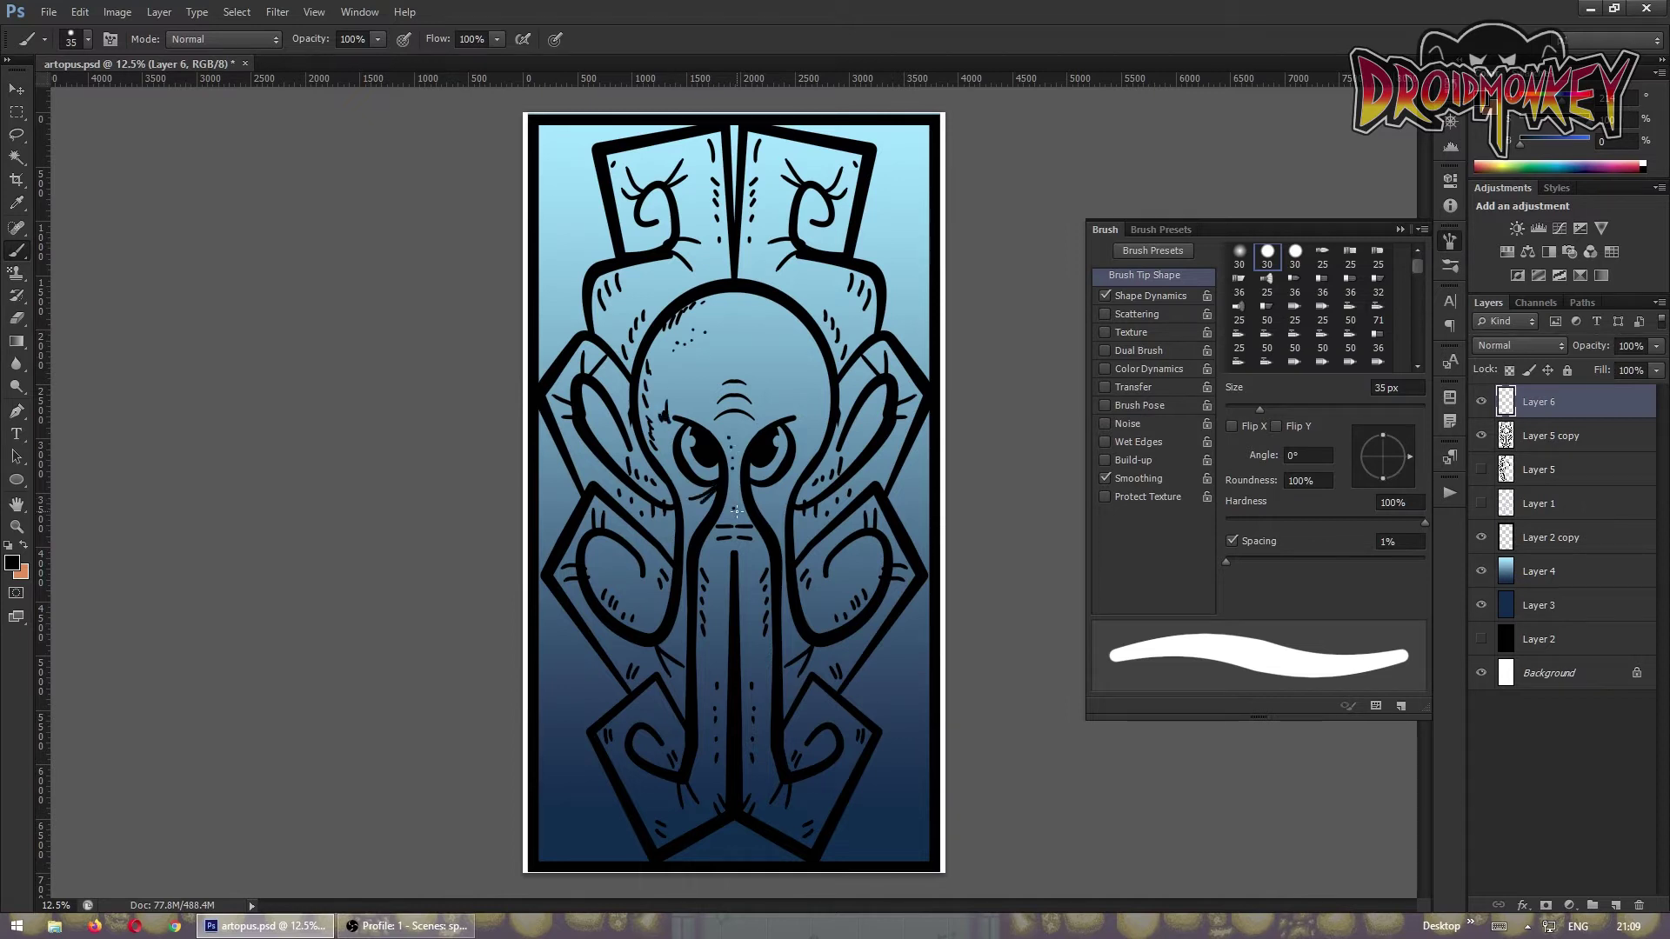
- Duplicate the speckle dots layer for the right side and merge it into the line art
{"action": "key", "text": "ctrl+j"}
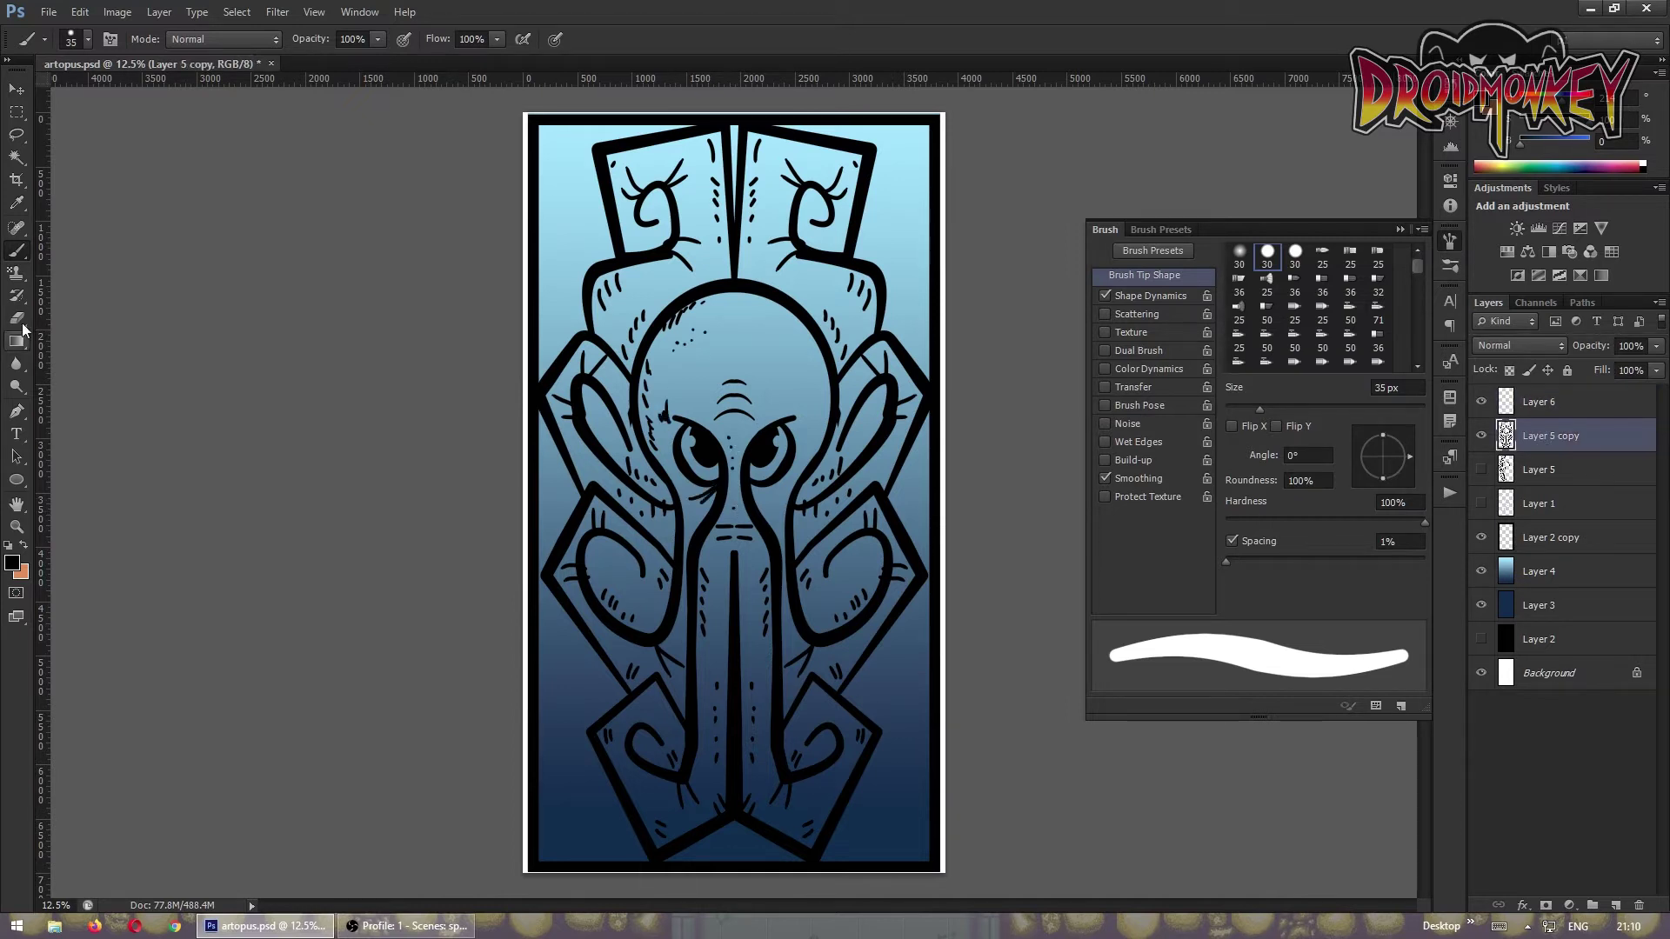
{"action": "key", "text": "e"}
{"action": "key", "text": "v"}
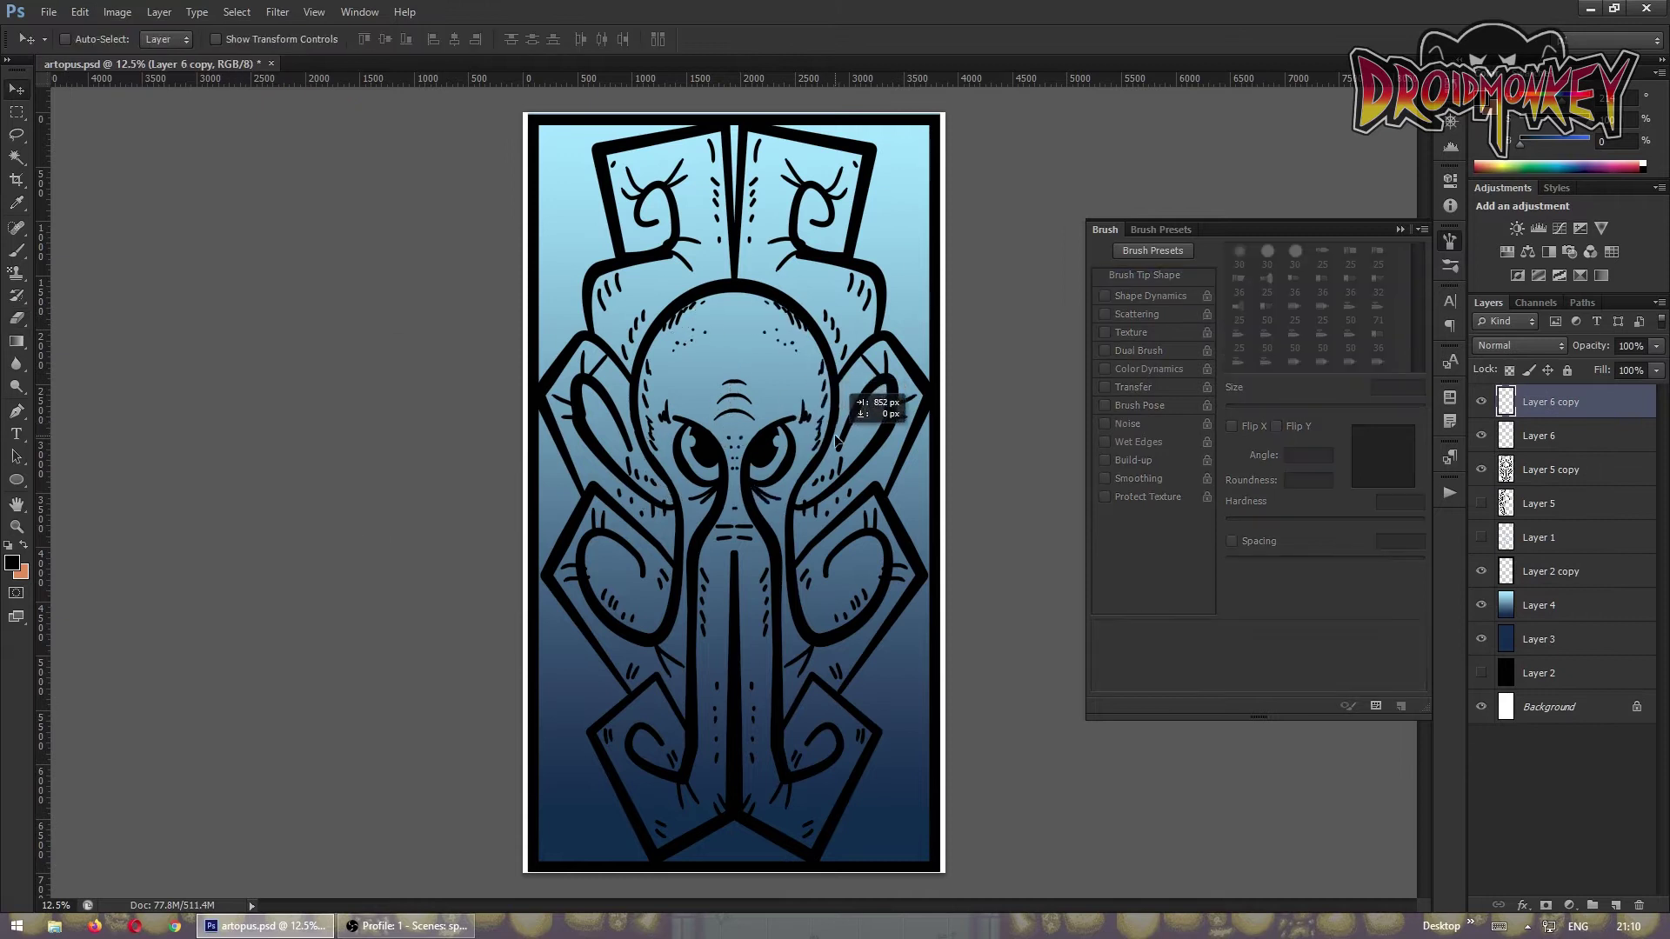
{"action": "key", "text": "Delete"}
{"action": "key", "text": "Delete"}
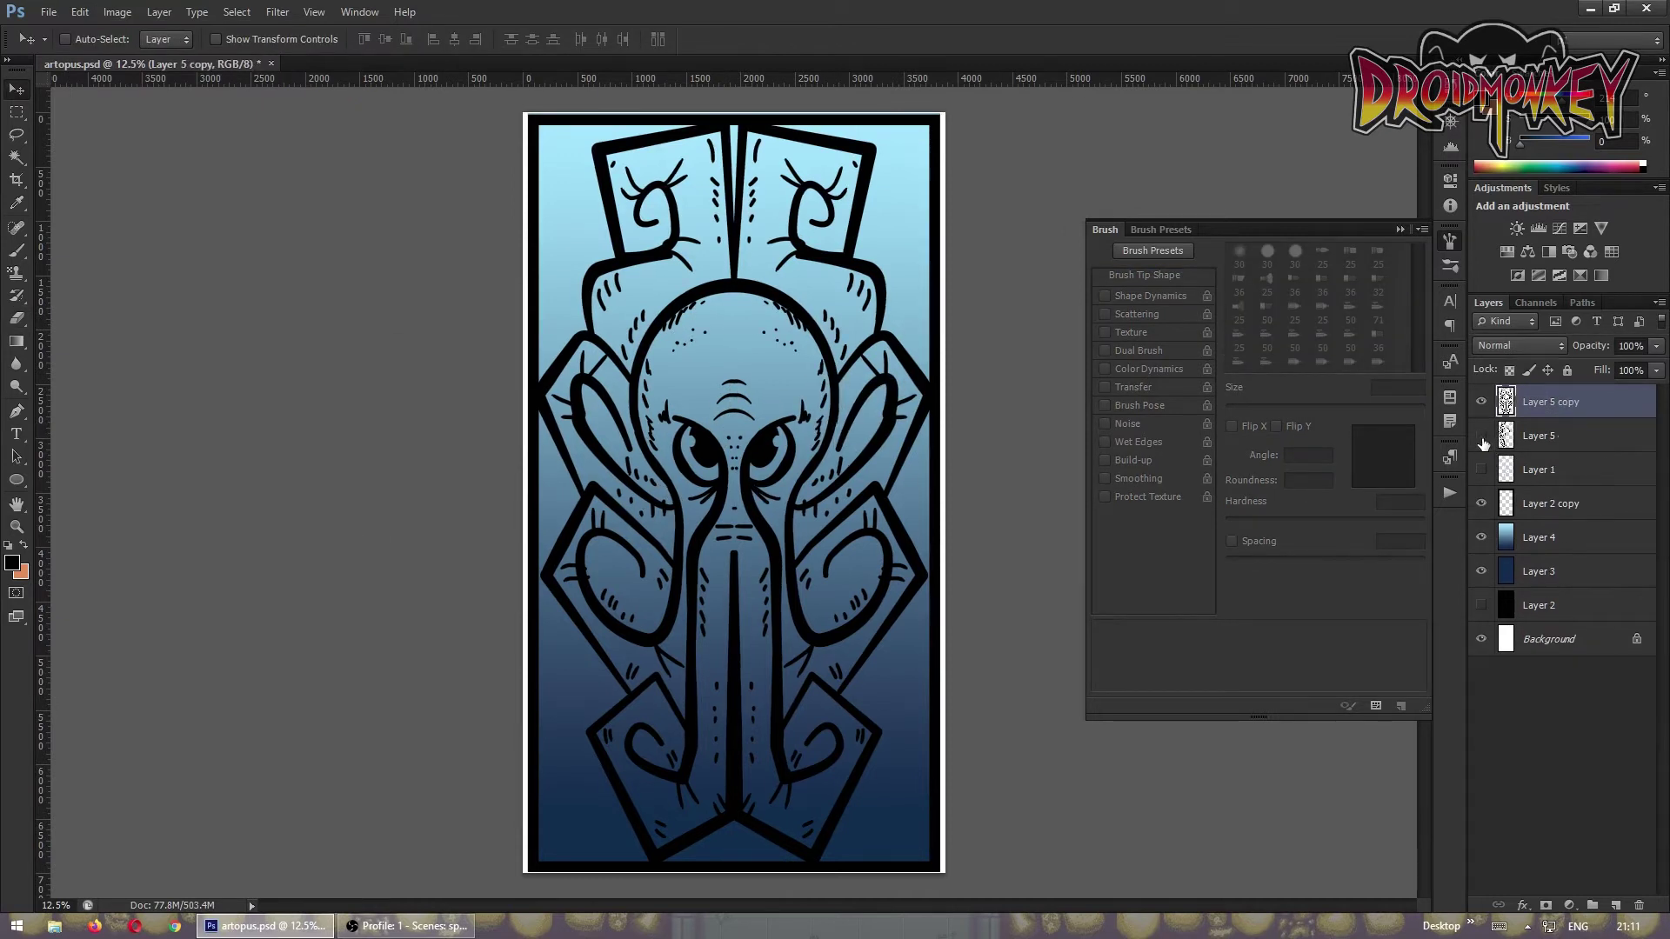
- Rename the border layer to 'frame' and save the document
{"action": "double_click", "coordinate": [1536, 503]}
{"action": "type", "text": "frame"}
{"action": "key", "text": "Return"}
{"action": "key", "text": "ctrl+s"}
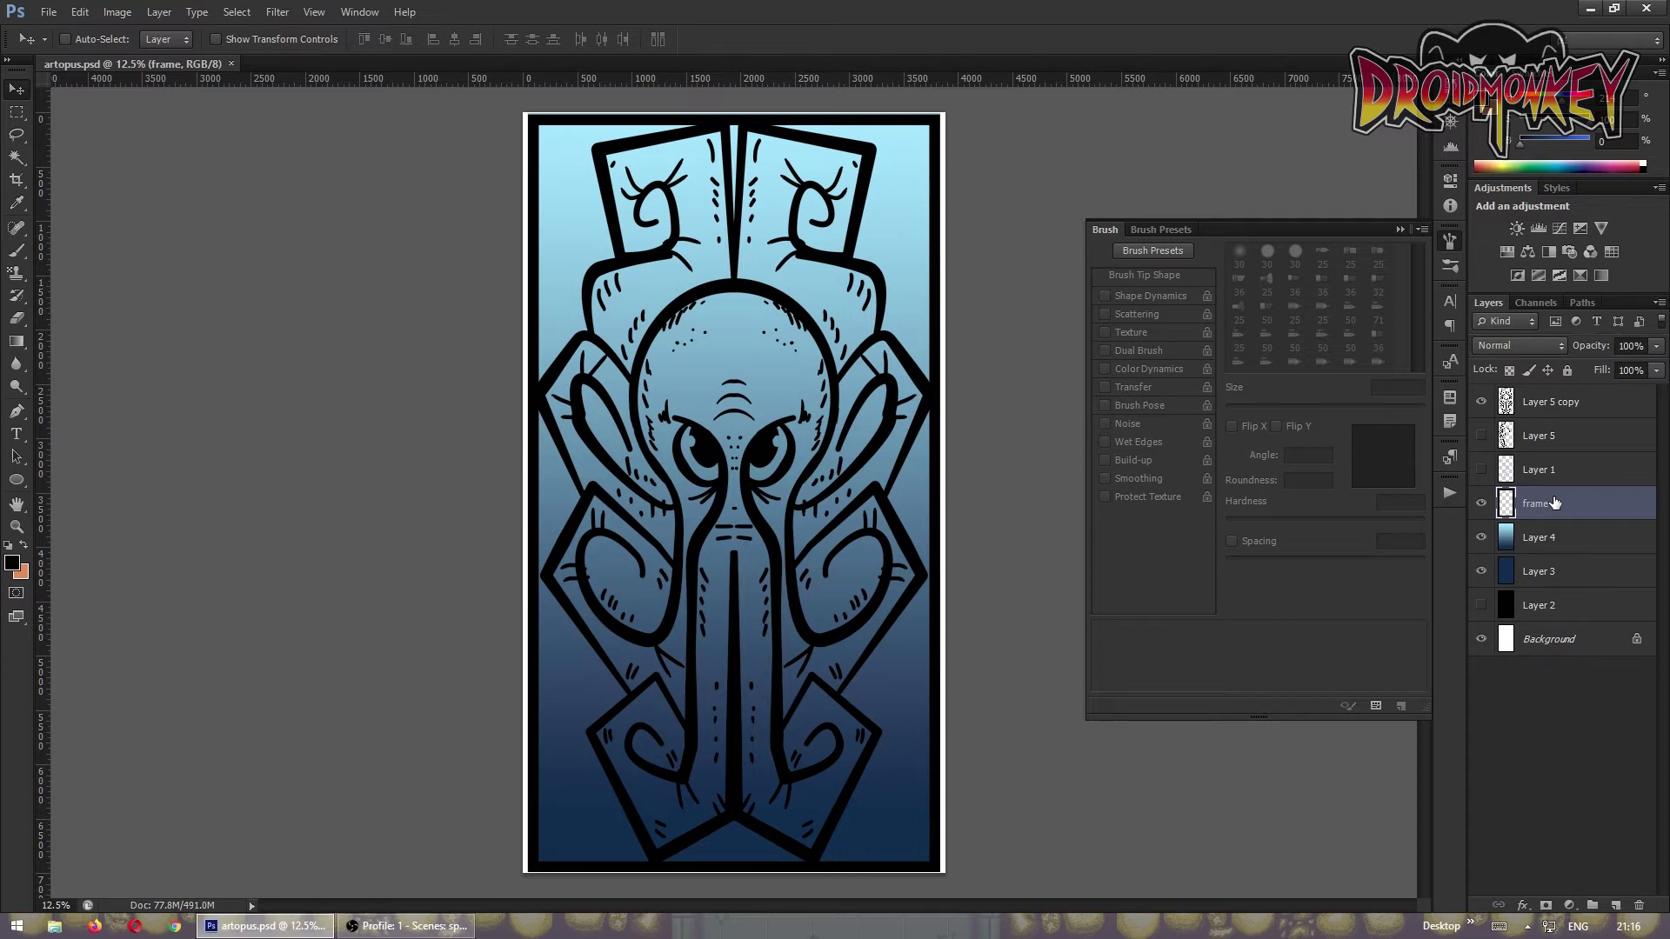
- Lock the line-art layer and fill a new layer beneath it with magenta
{"action": "left_click", "coordinate": [1553, 405]}
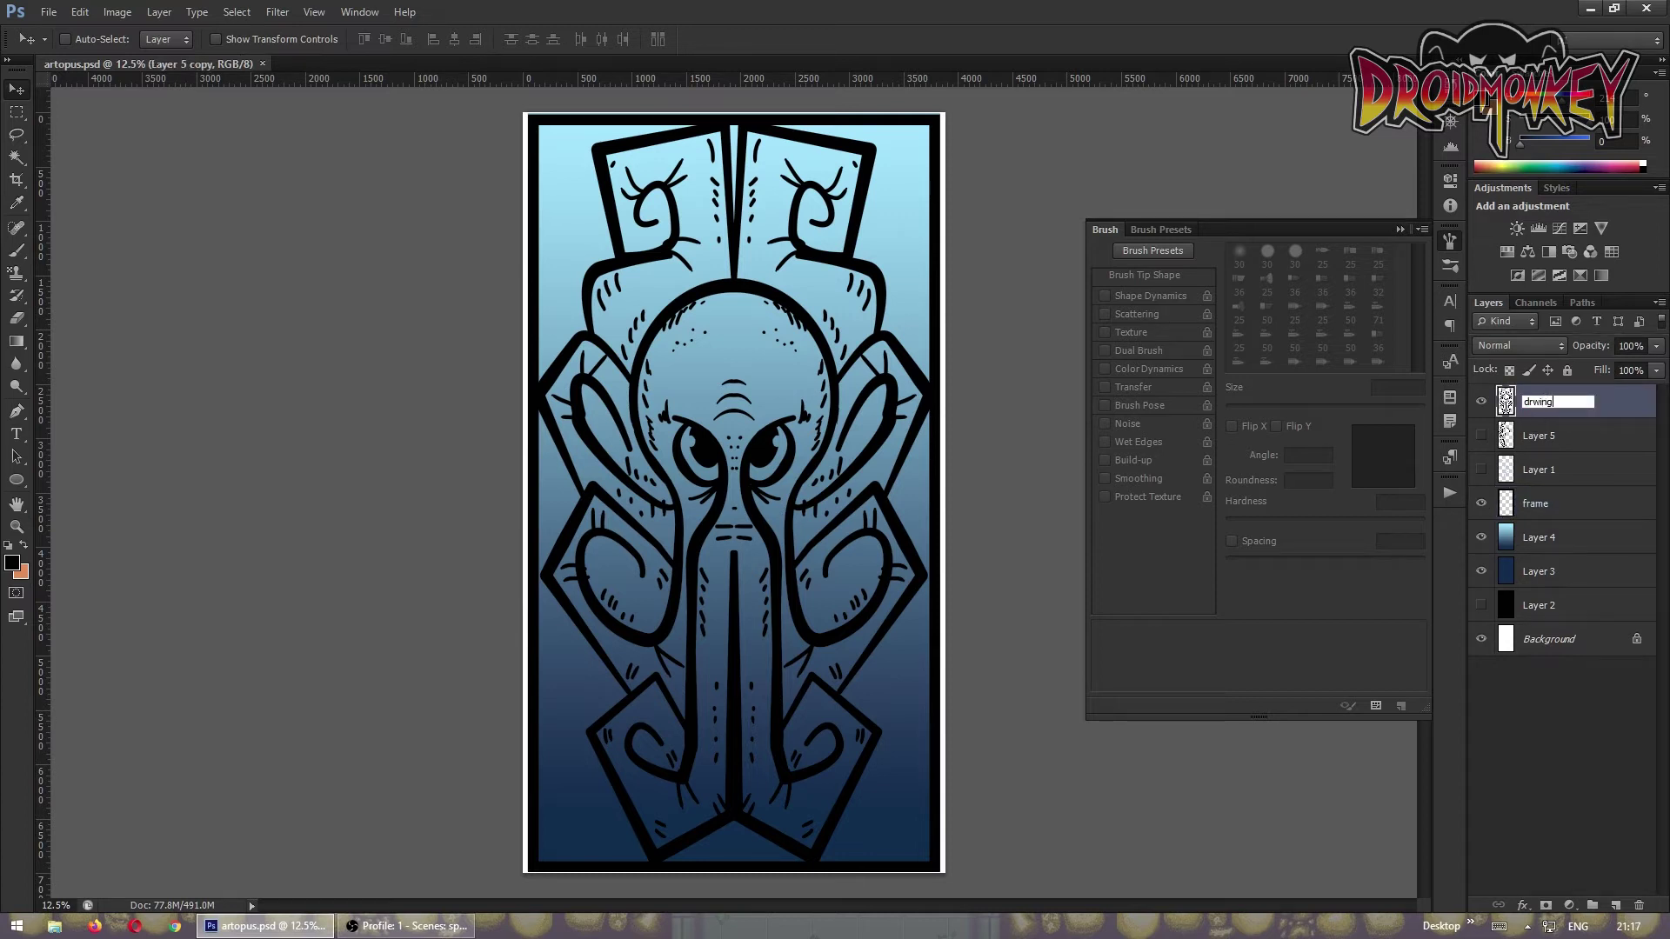
{"action": "left_click", "coordinate": [1573, 369]}
{"action": "key", "text": "g"}
{"action": "left_click", "coordinate": [12, 564]}
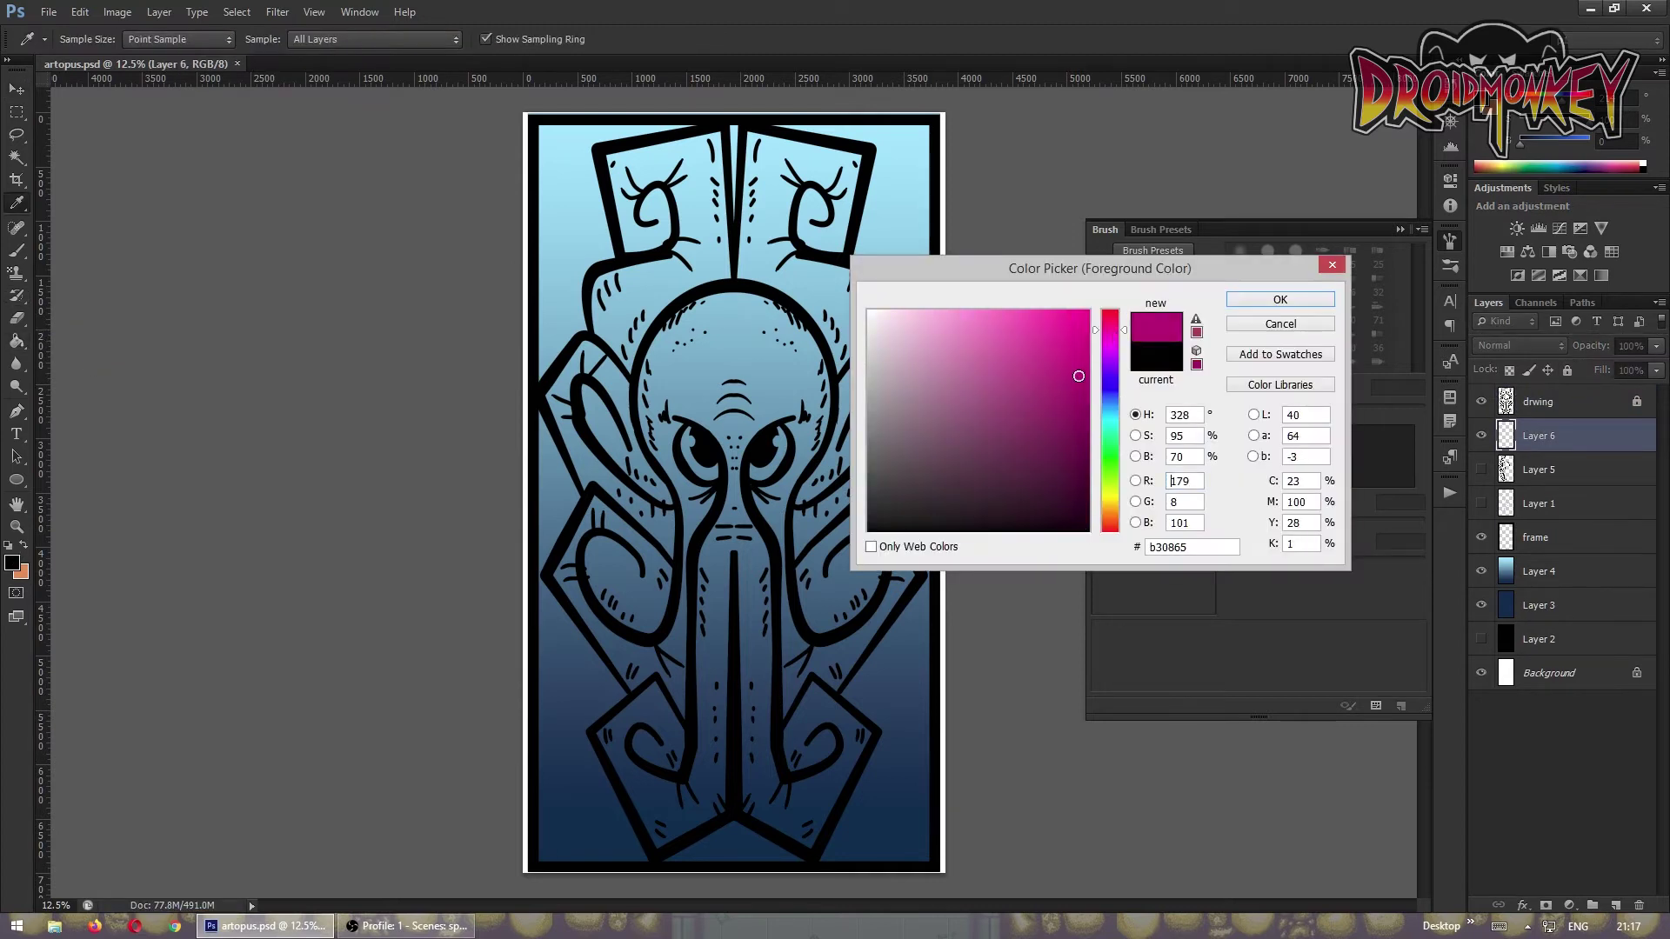
{"action": "left_click", "coordinate": [1280, 298]}
{"action": "key", "text": "alt+BackSpace"}
- Magic Wand the areas outside the octopus and delete the magenta there
{"action": "key", "text": "w"}
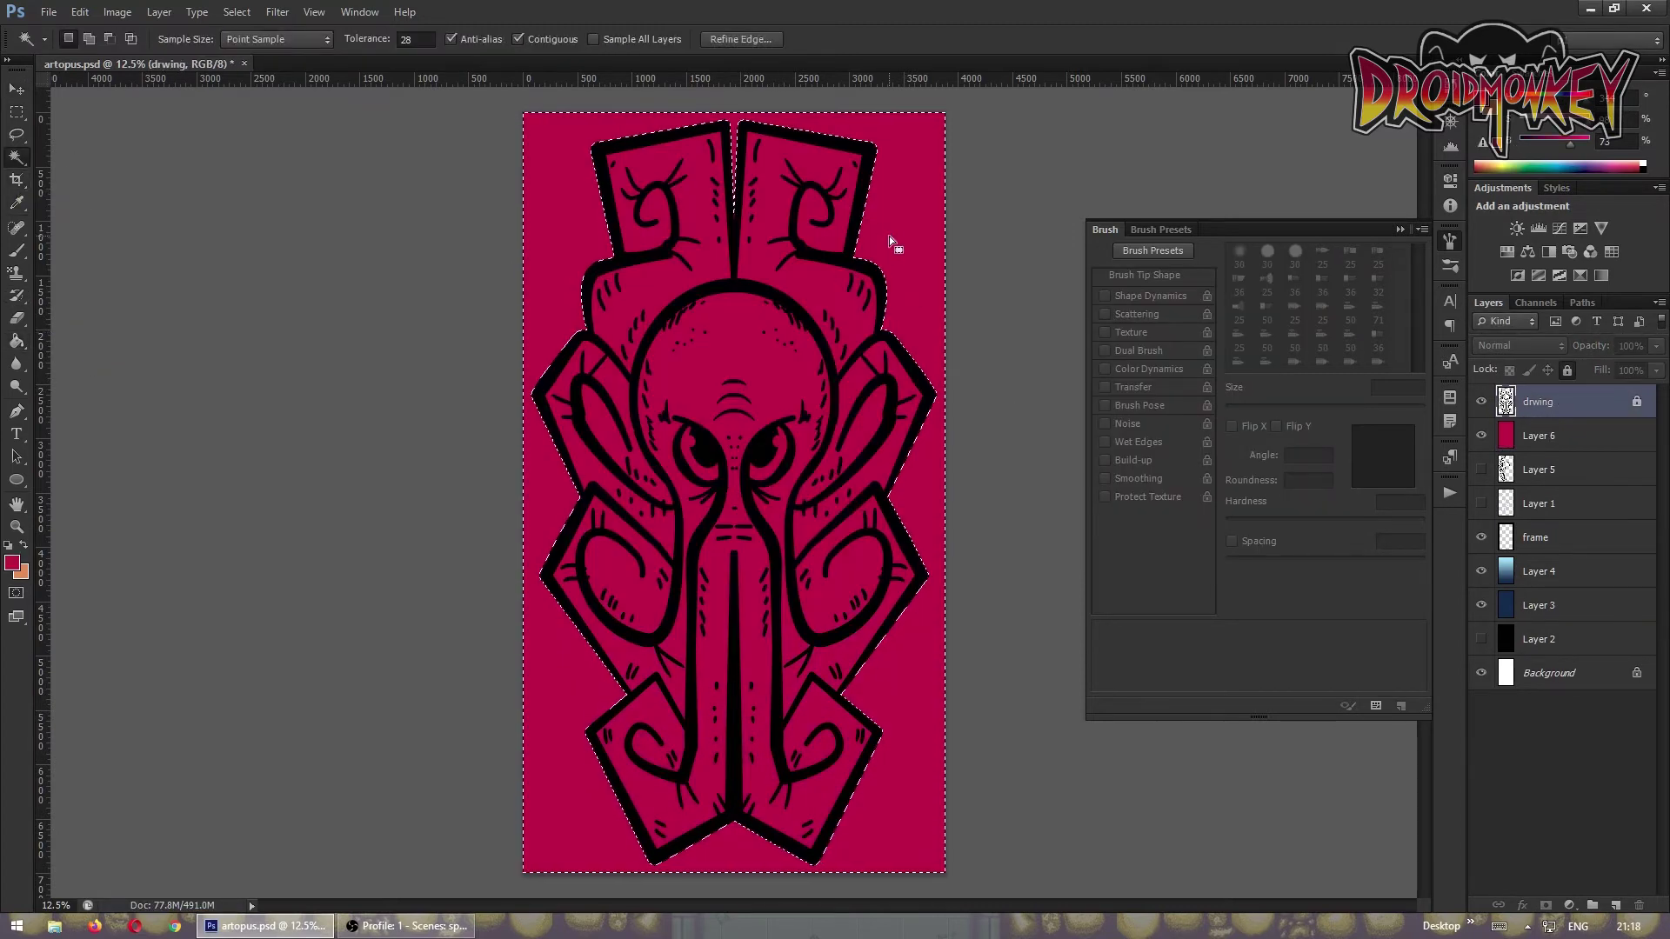
{"action": "left_click", "coordinate": [895, 243]}
{"action": "left_click", "coordinate": [1538, 436]}
{"action": "left_click", "coordinate": [236, 12]}
{"action": "key", "text": "Escape"}
{"action": "key", "text": "Delete"}
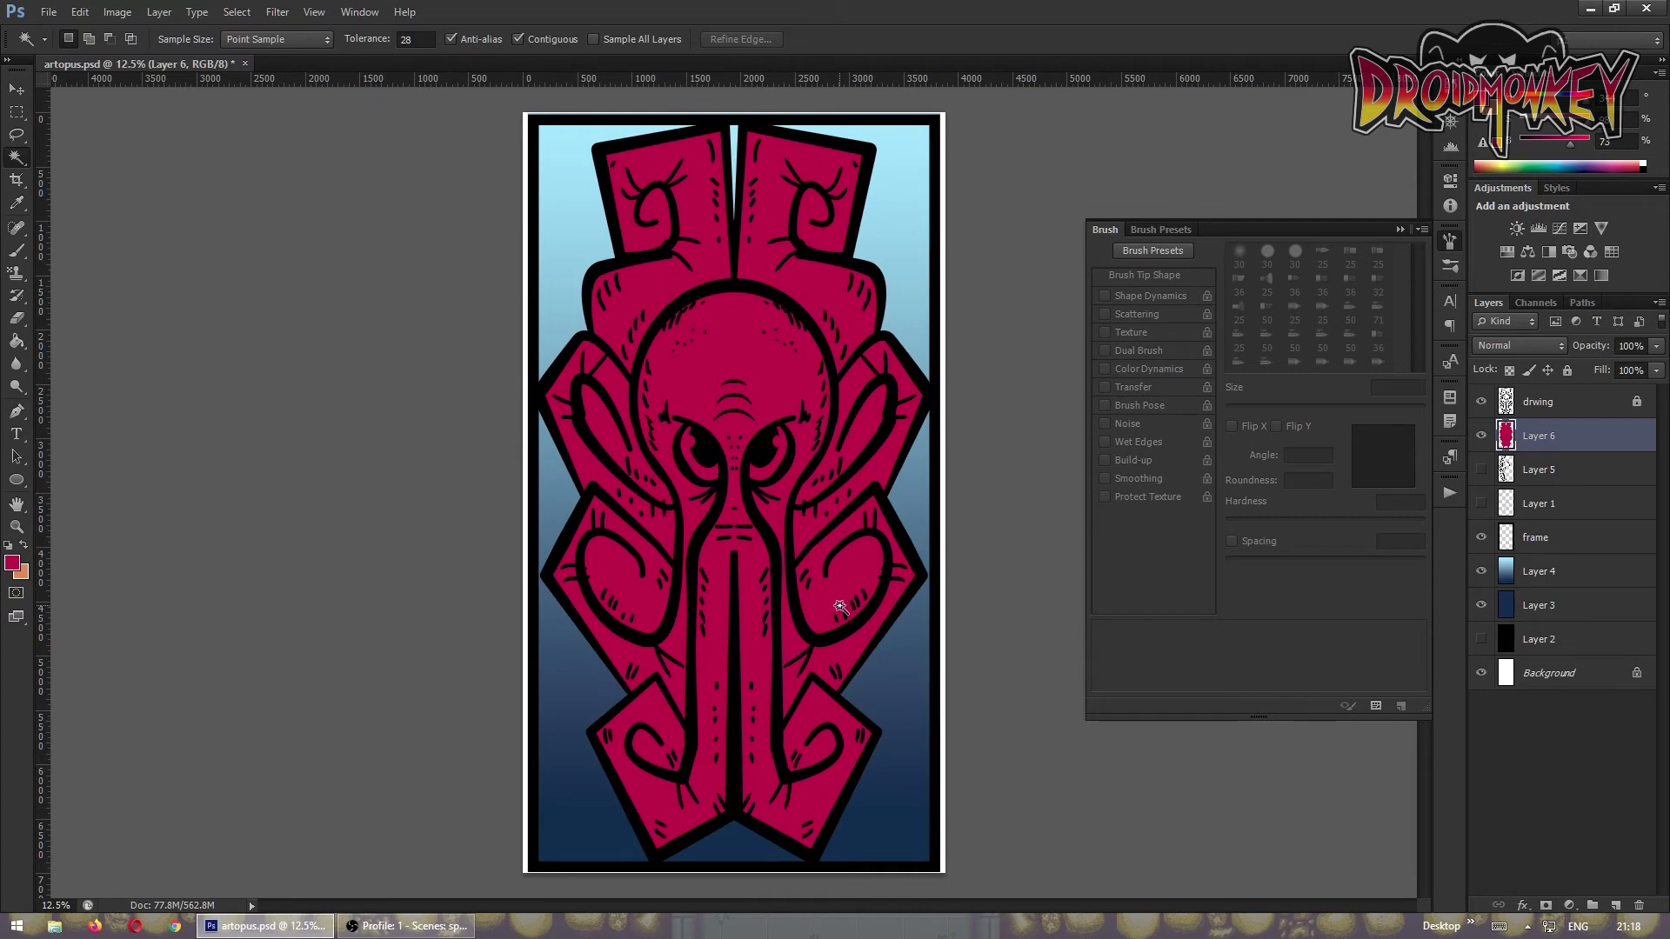
- On a new layer, fill the eye selections, expanded by 5 pixels, with white
{"action": "left_click", "coordinate": [1615, 905]}
{"action": "left_click", "coordinate": [840, 606]}
{"action": "left_click", "coordinate": [236, 11]}
{"action": "type", "text": "5"}
{"action": "key", "text": "Return"}
{"action": "left_click", "coordinate": [1542, 435]}
{"action": "key", "text": "Delete"}
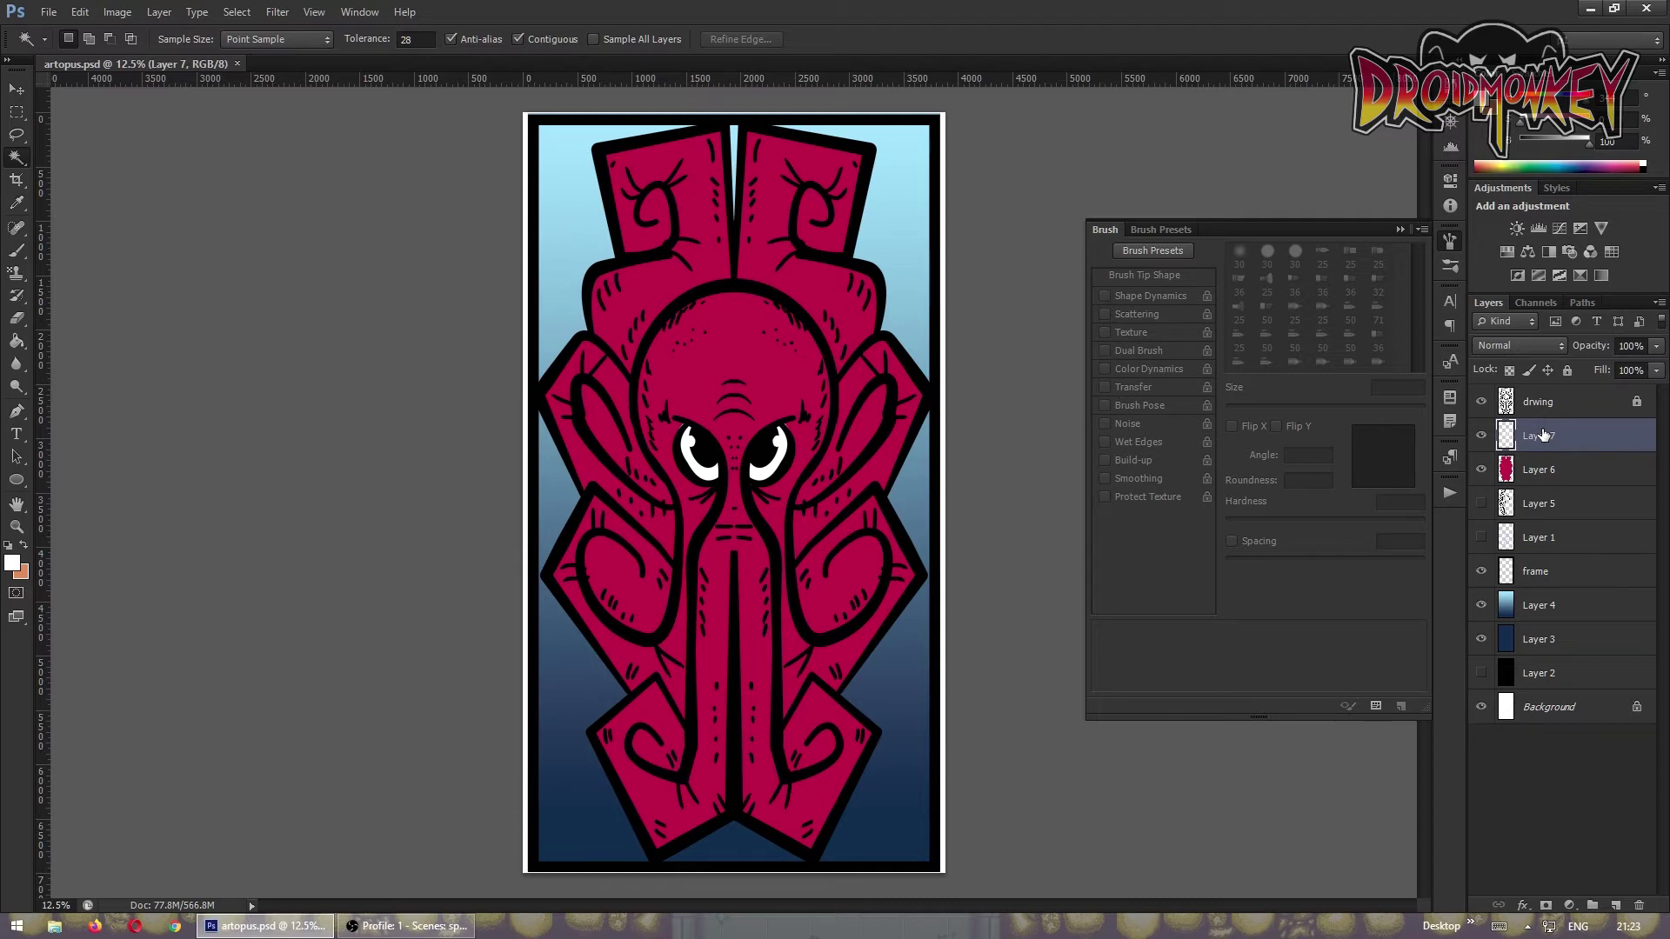
- Fill a new layer under Layer 7 with purple over the octopus body
{"action": "left_click", "coordinate": [1540, 469]}
{"action": "key", "text": "ctrl+shift+alt+n"}
{"action": "left_click", "coordinate": [12, 563]}
{"action": "left_click", "coordinate": [991, 418]}
{"action": "left_click", "coordinate": [1282, 298]}
{"action": "key", "text": "g"}
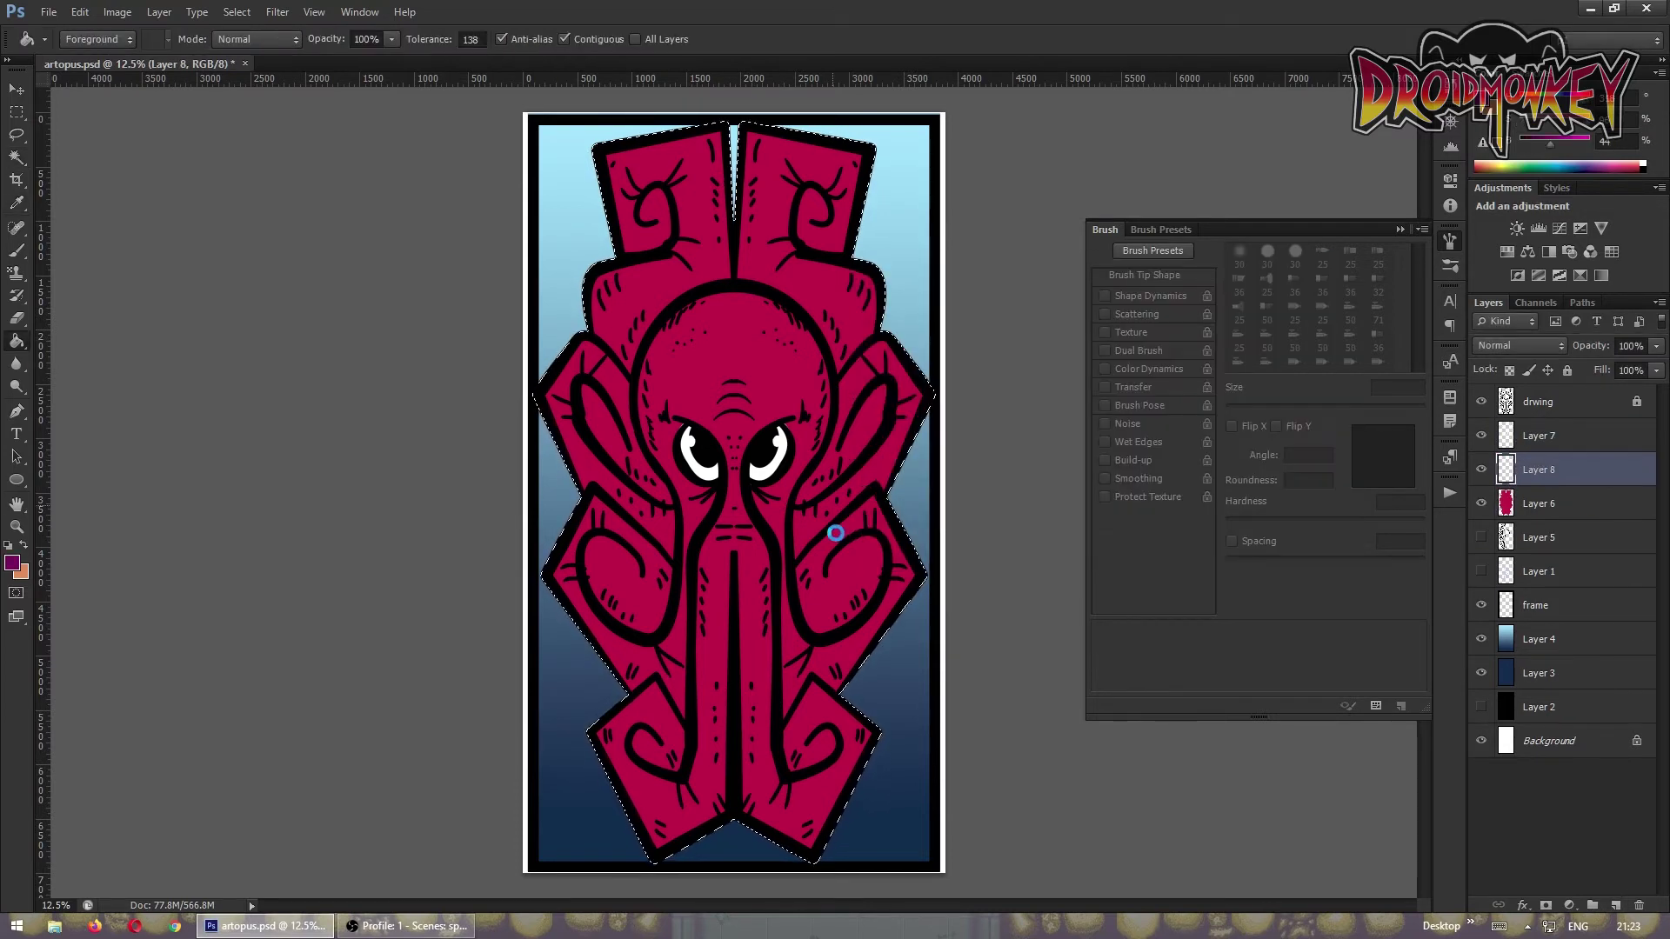
{"action": "left_click", "coordinate": [835, 532]}
- Pen-select the upper-left tentacle tip and erase purple there to reveal red
{"action": "key", "text": "p"}
{"action": "left_click", "coordinate": [668, 258]}
{"action": "left_click", "coordinate": [607, 353]}
{"action": "right_click", "coordinate": [635, 304]}
{"action": "key", "text": "Return"}
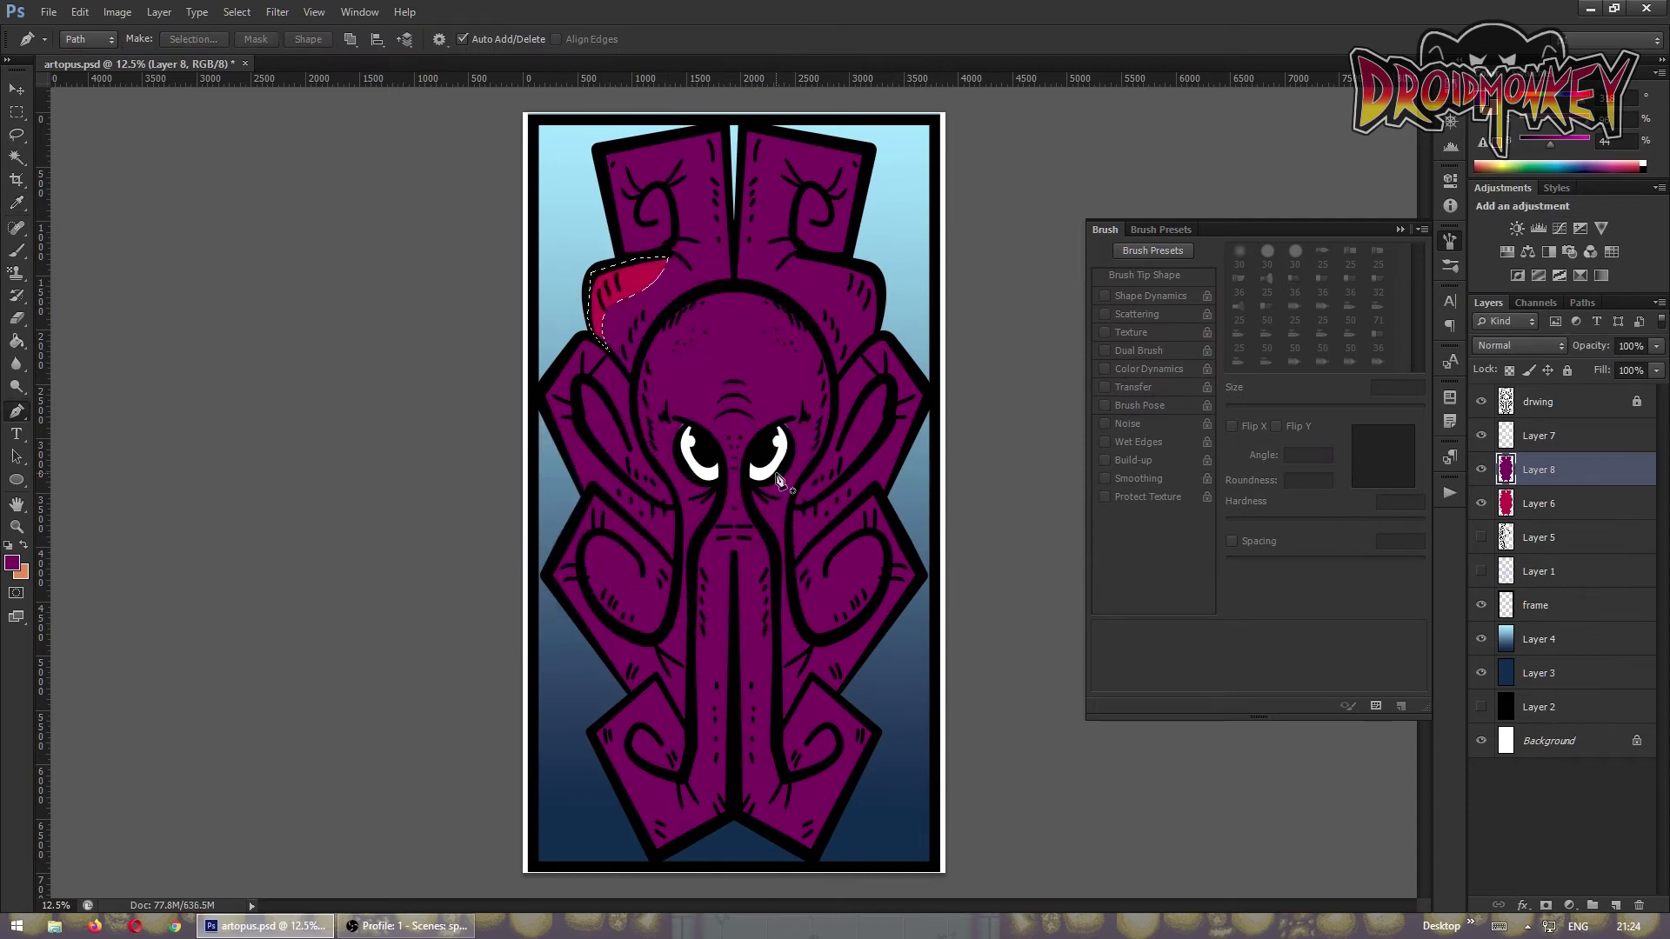
{"action": "key", "text": "e"}
{"action": "left_click_drag", "start_coordinate": [611, 343], "coordinate": [628, 276]}
{"action": "mouse_move", "coordinate": [677, 181]}
{"action": "left_mouse_down"}
{"action": "mouse_move", "coordinate": [689, 219]}
{"action": "mouse_move", "coordinate": [644, 209]}
{"action": "left_mouse_up"}
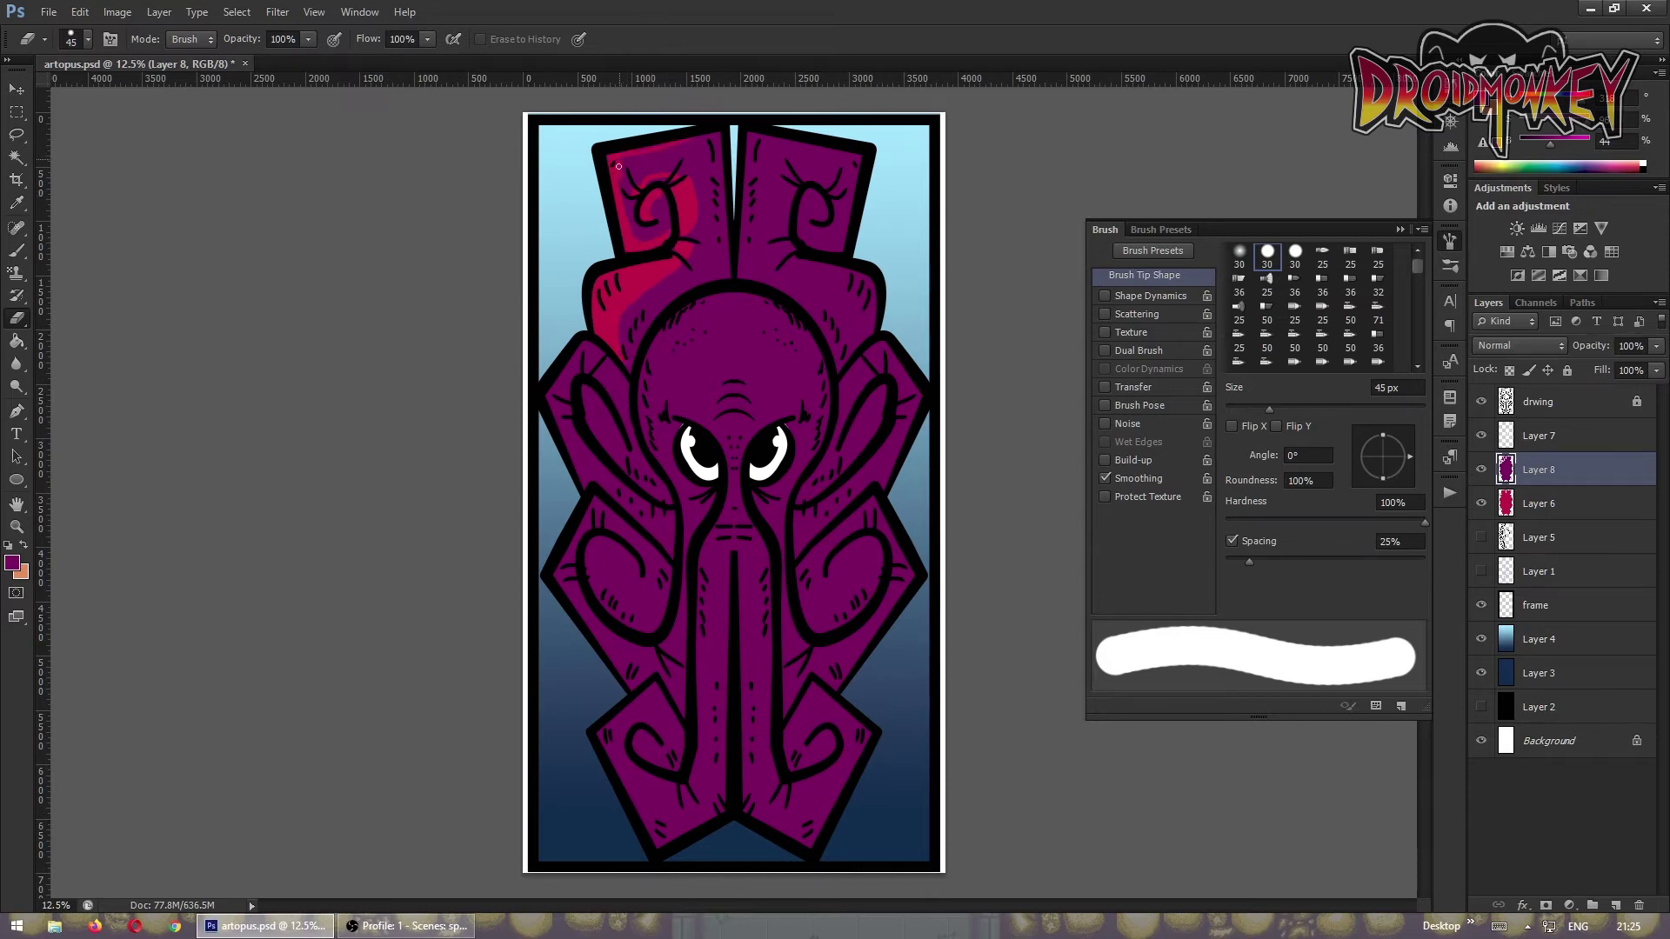
{"action": "left_click_drag", "start_coordinate": [637, 184], "coordinate": [696, 148]}
- With a smaller eraser, reveal red along the left tentacle, head and centre edges
{"action": "key", "text": "b"}
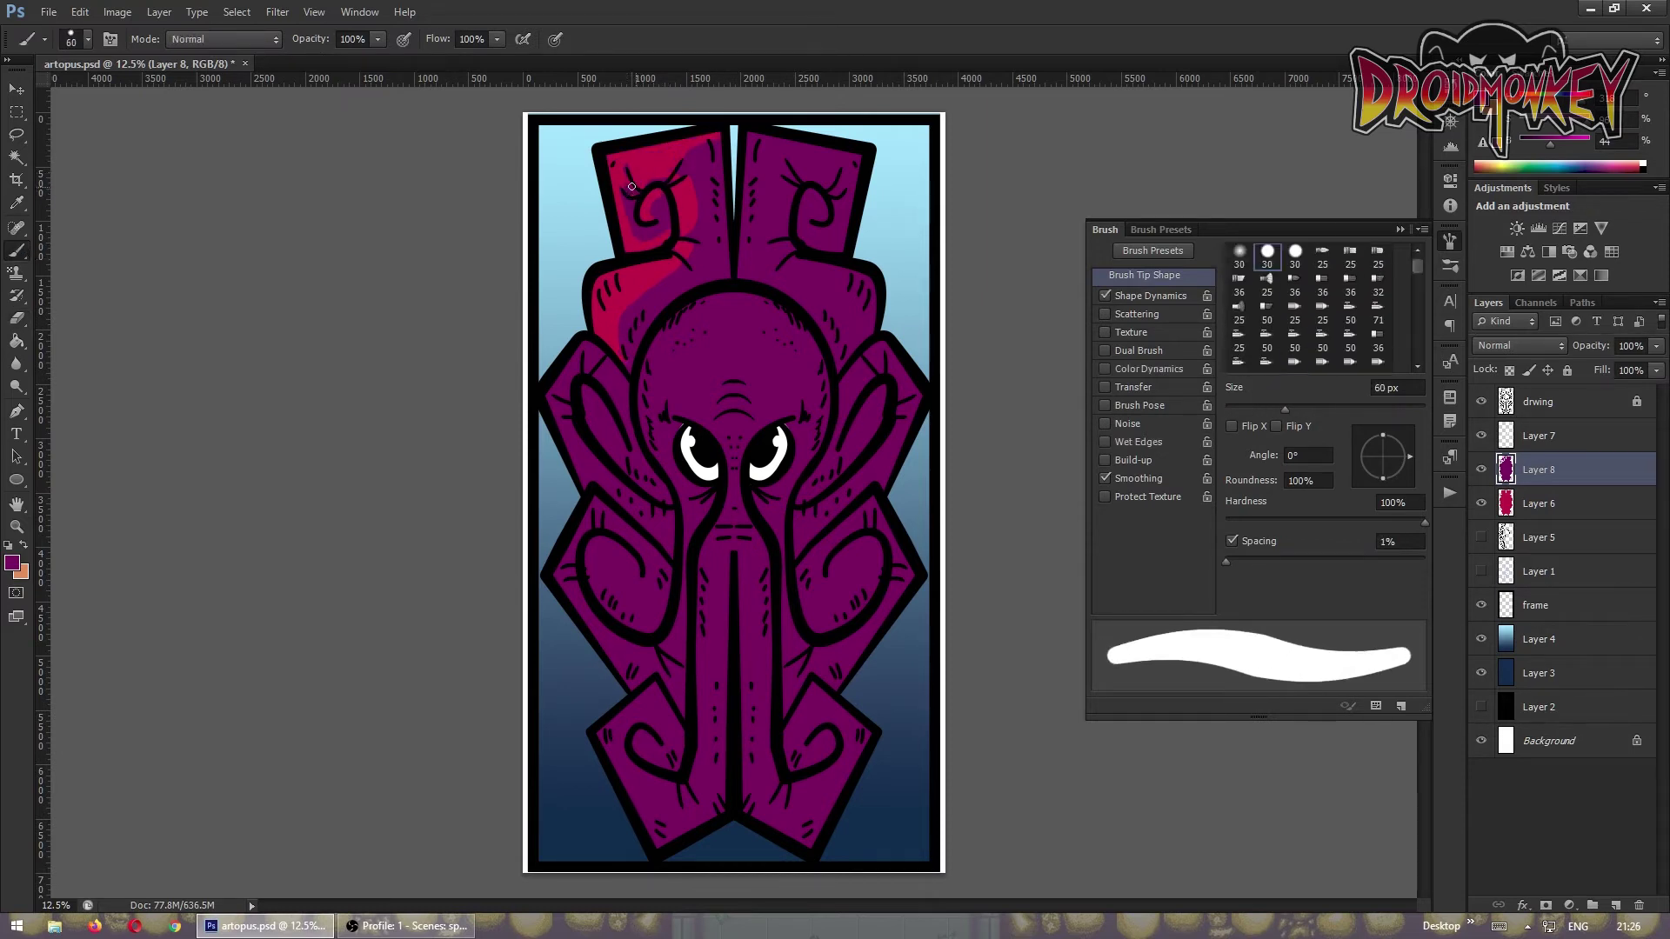
{"action": "key", "text": "e"}
{"action": "left_click_drag", "start_coordinate": [579, 483], "coordinate": [564, 383]}
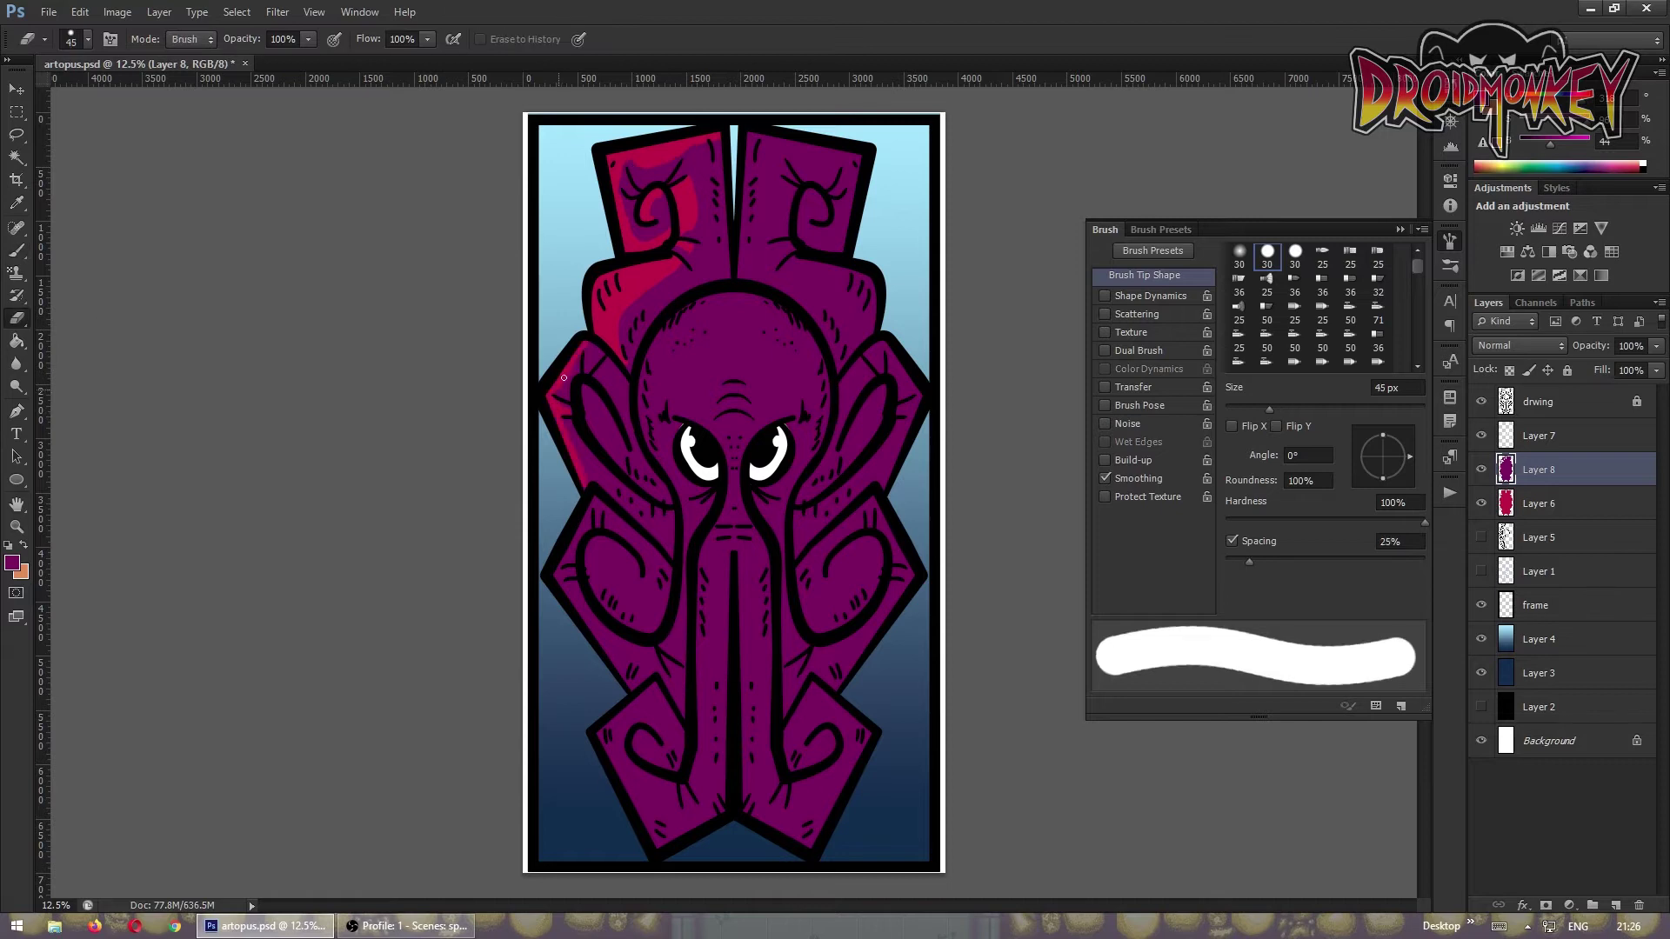
{"action": "left_click_drag", "start_coordinate": [685, 310], "coordinate": [667, 478]}
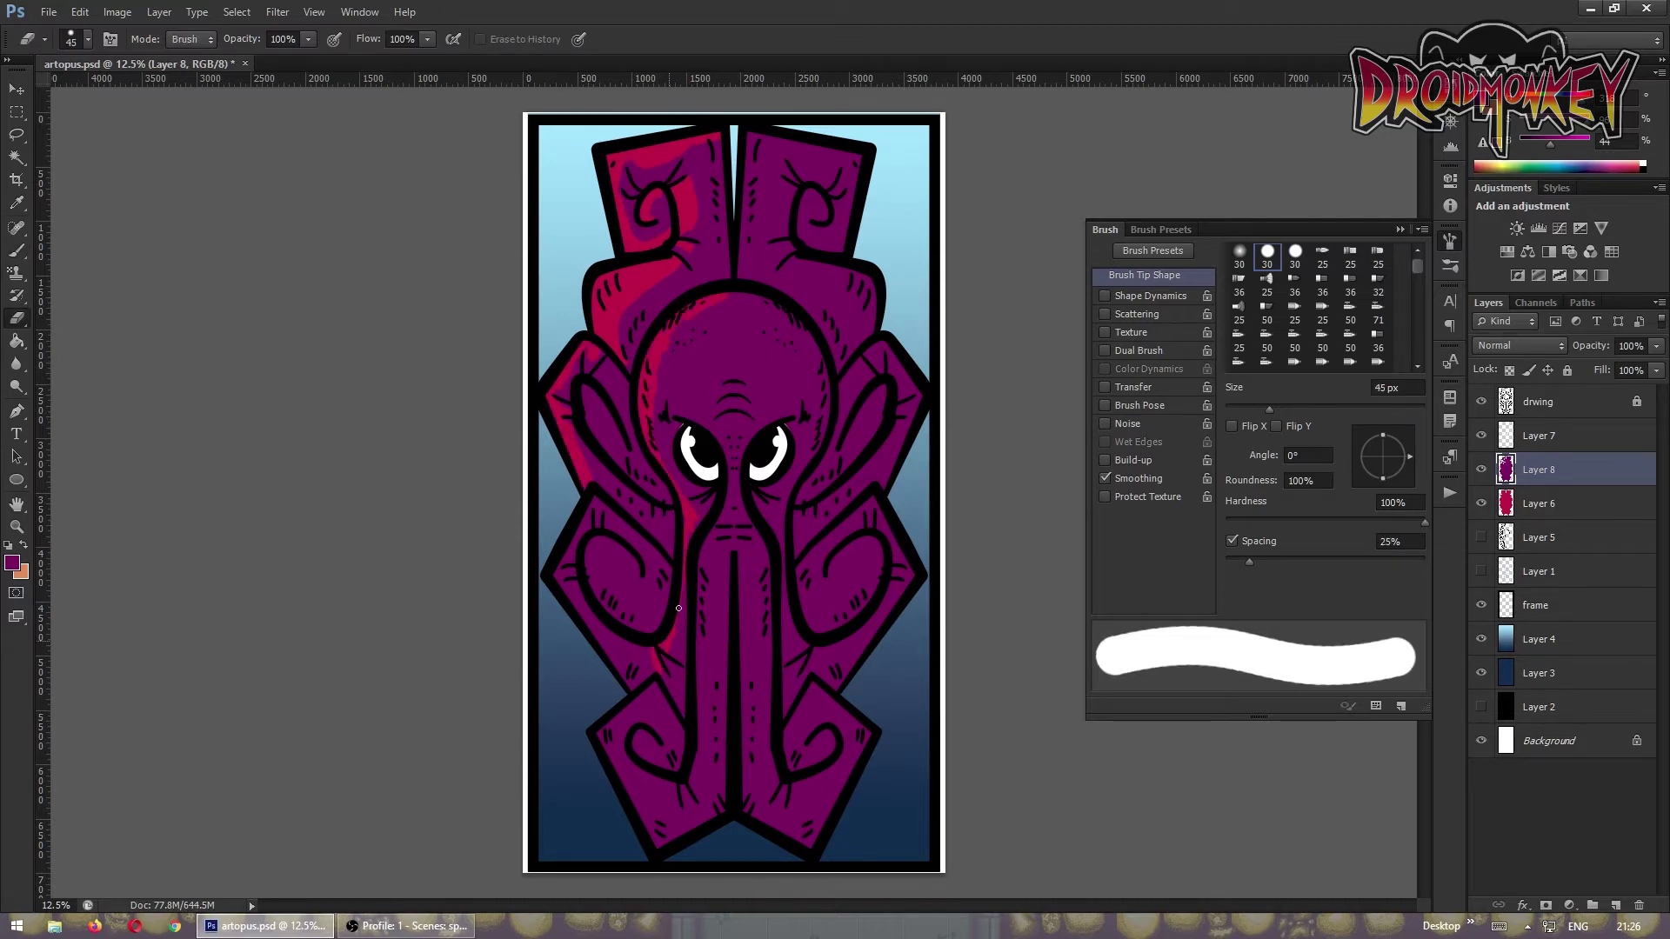
{"action": "left_click_drag", "start_coordinate": [660, 409], "coordinate": [684, 330]}
{"action": "left_click_drag", "start_coordinate": [728, 505], "coordinate": [698, 774]}
{"action": "left_click_drag", "start_coordinate": [609, 687], "coordinate": [696, 819]}
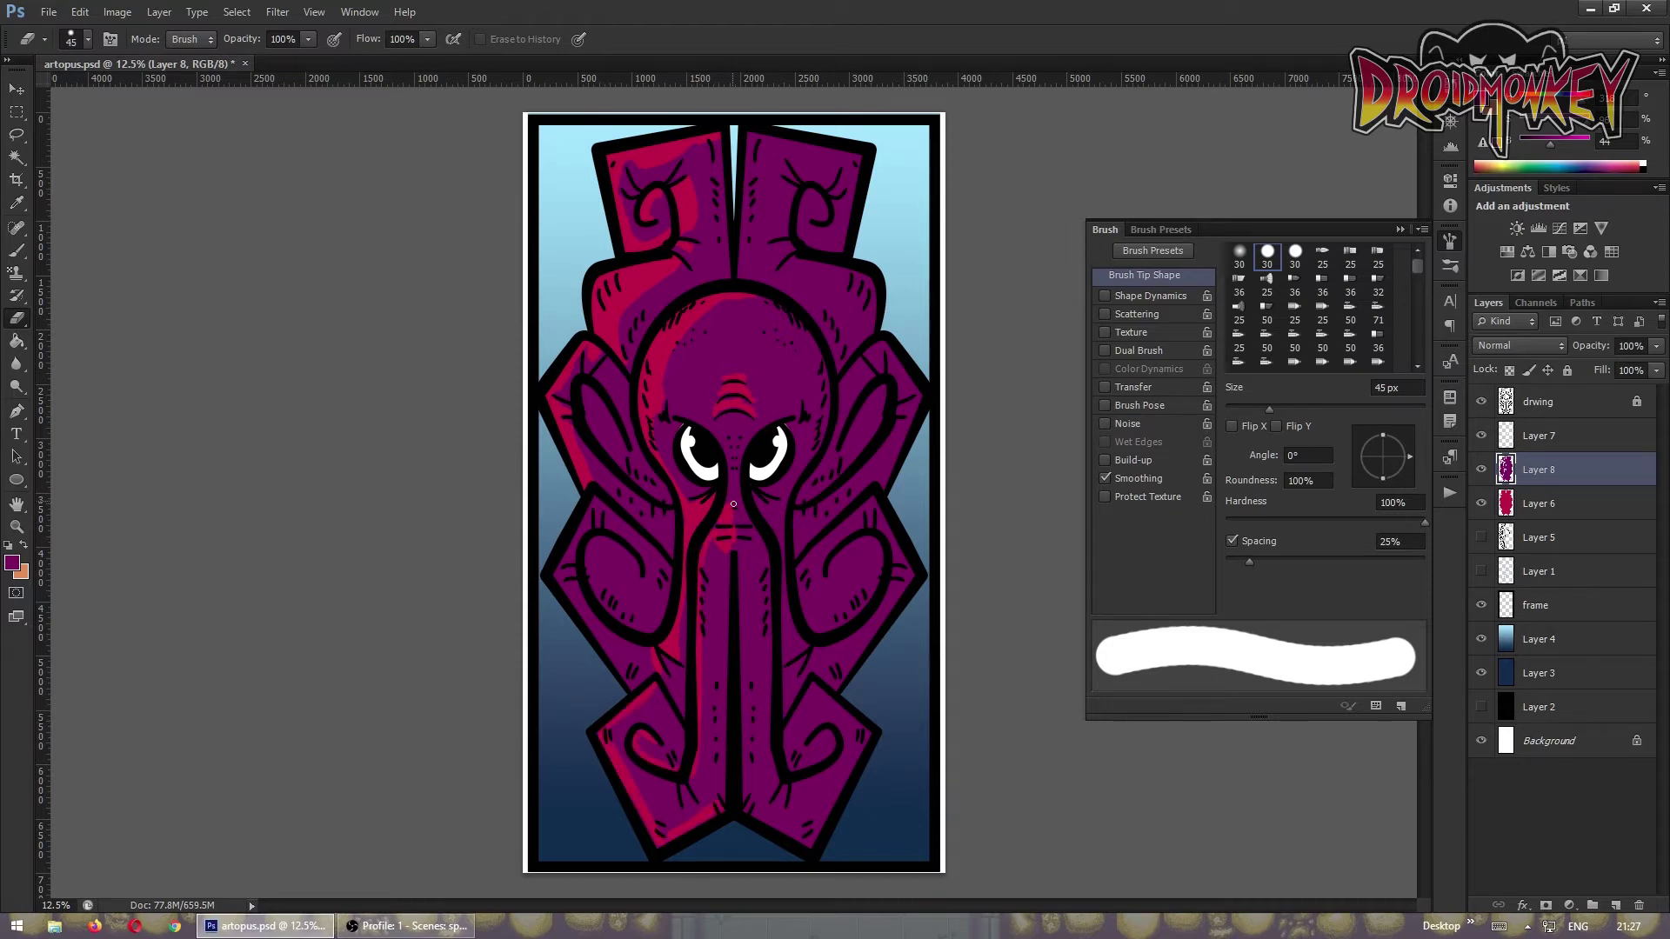
{"action": "mouse_move", "coordinate": [634, 687]}
{"action": "left_mouse_down"}
{"action": "mouse_move", "coordinate": [556, 577]}
{"action": "mouse_move", "coordinate": [598, 500]}
{"action": "left_mouse_up"}
- Marquee the left half of the shading and copy it toward the right side
{"action": "left_click_drag", "start_coordinate": [584, 387], "coordinate": [617, 565]}
{"action": "key", "text": "m"}
{"action": "left_click_drag", "start_coordinate": [736, 112], "coordinate": [942, 870]}
- Flip the copied shading horizontally and merge it down into Layer 8
{"action": "left_click_drag", "start_coordinate": [1540, 470], "coordinate": [1616, 904]}
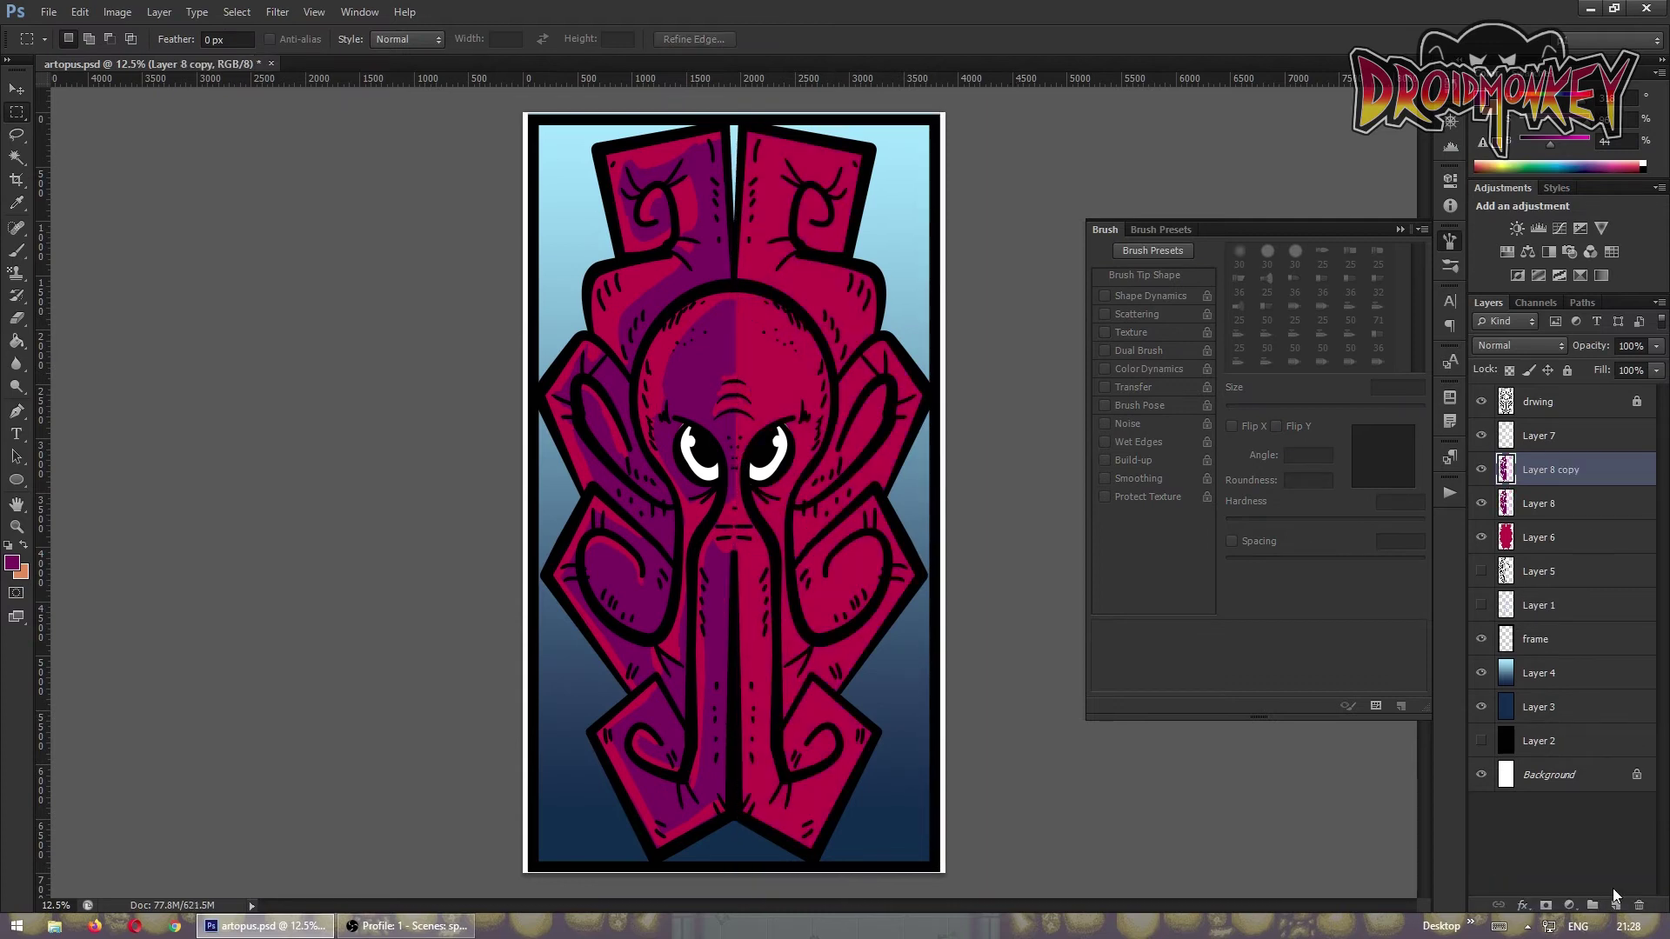
{"action": "left_click", "coordinate": [79, 13]}
{"action": "left_click", "coordinate": [348, 613]}
{"action": "key", "text": "v"}
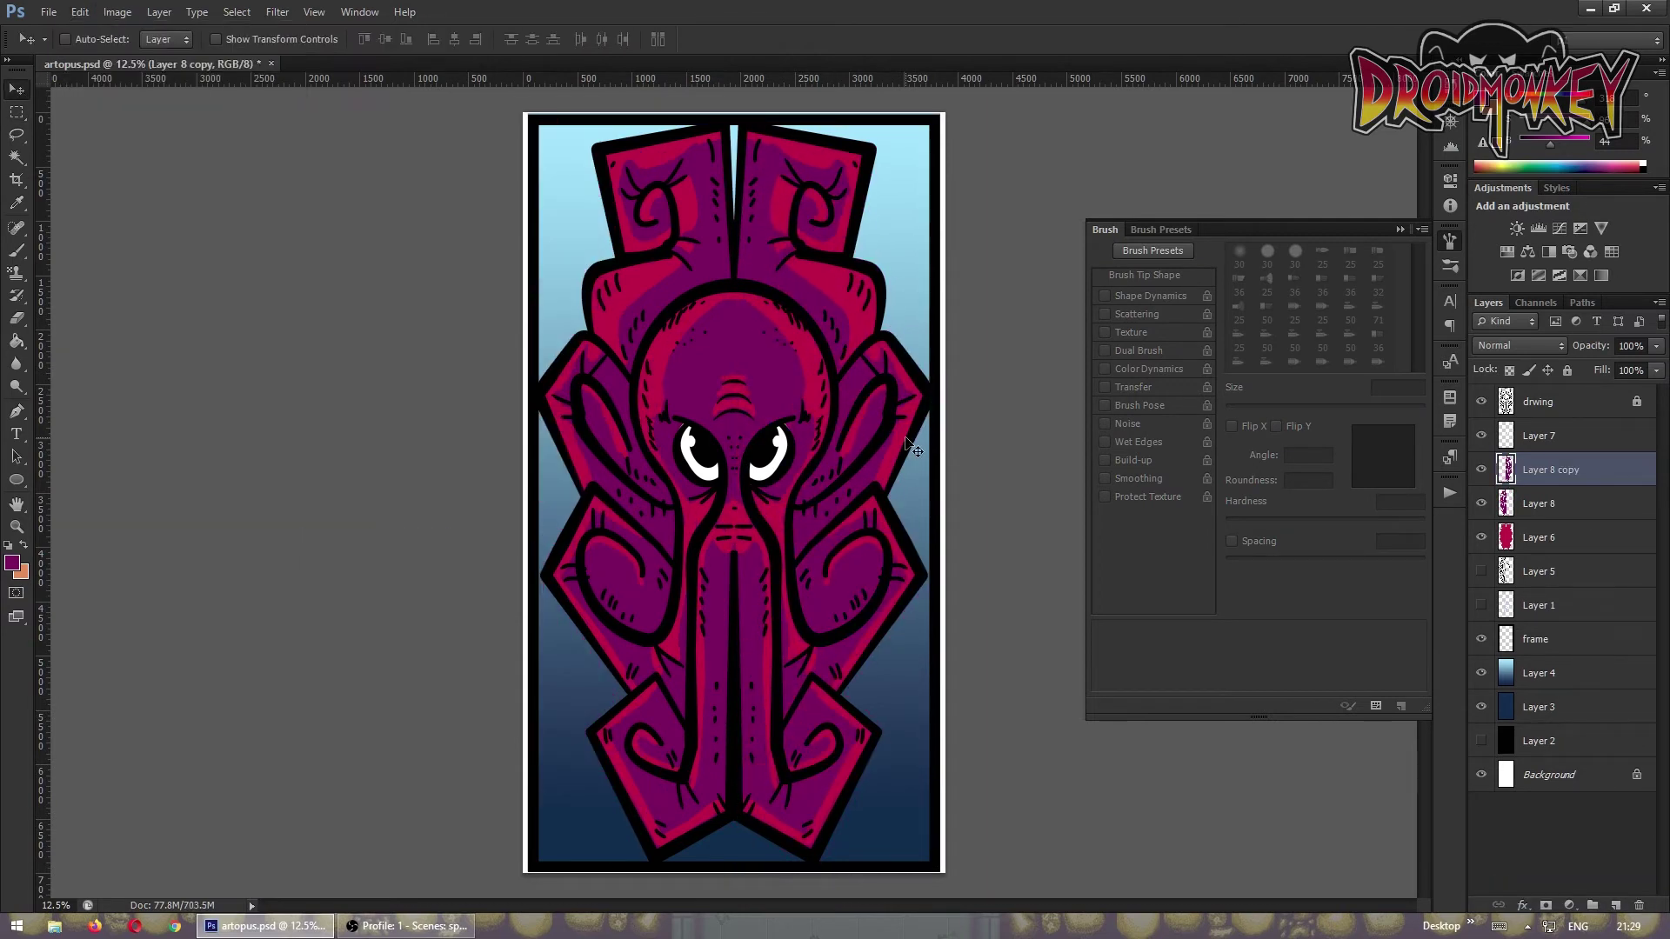
{"action": "key", "text": "ctrl+e"}
- Add a new empty layer and reduce the brush size
{"action": "key", "text": "b"}
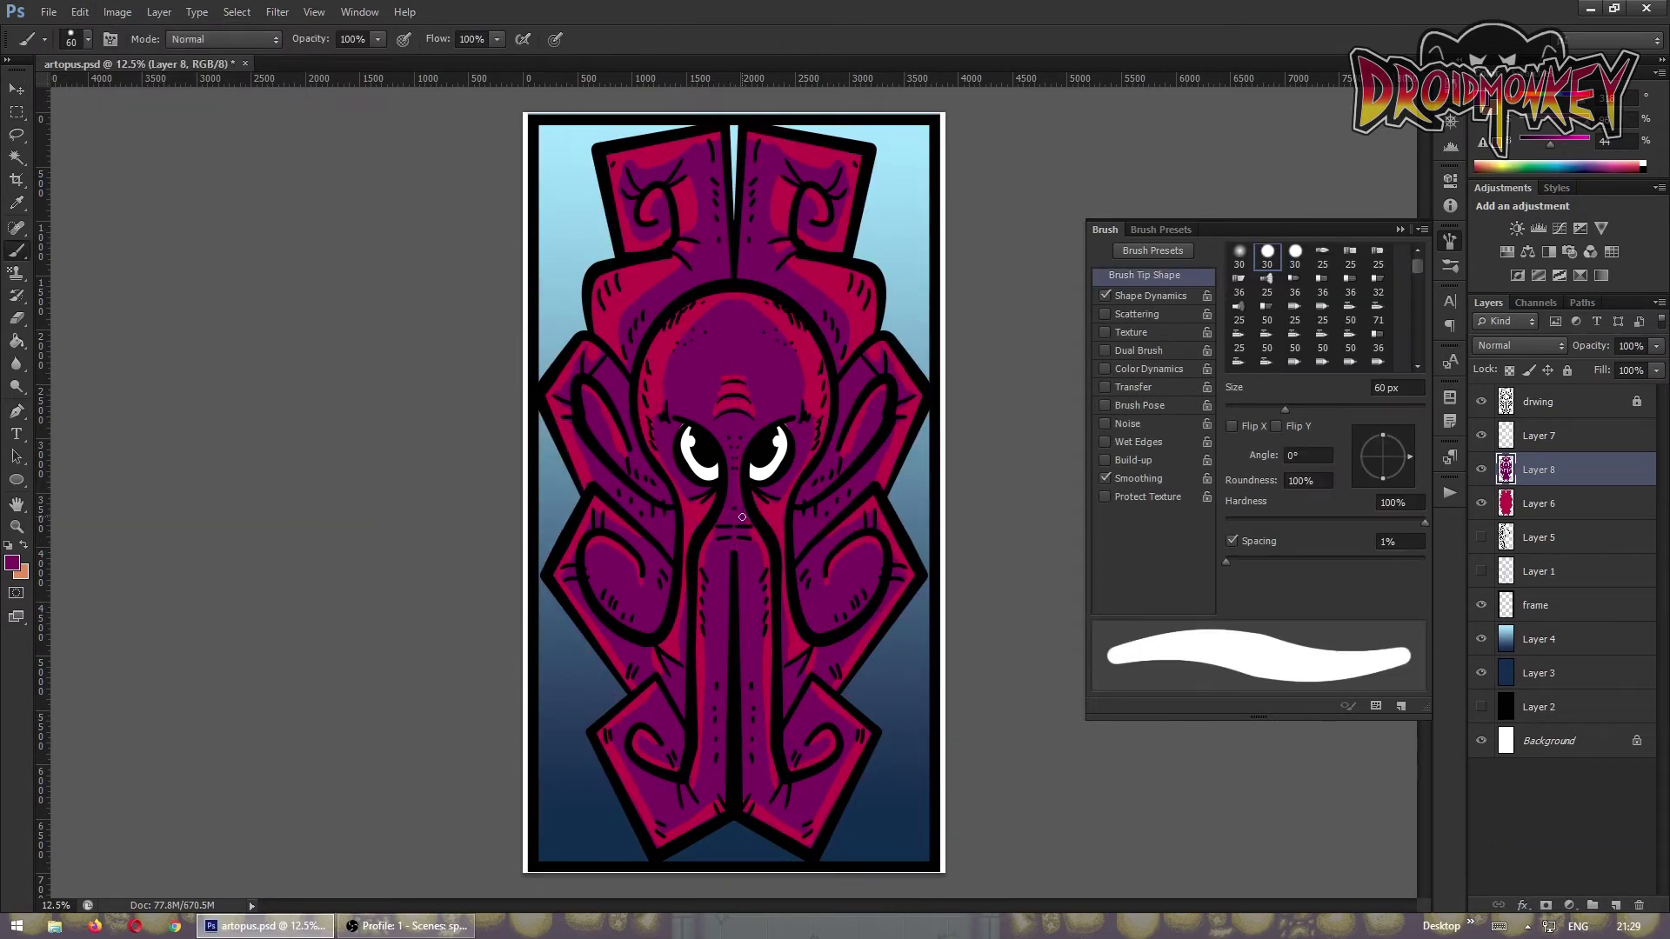
{"action": "key", "text": "bracketleft"}
{"action": "key", "text": "ctrl+shift+alt+n"}
{"action": "key", "text": "bracketleft"}
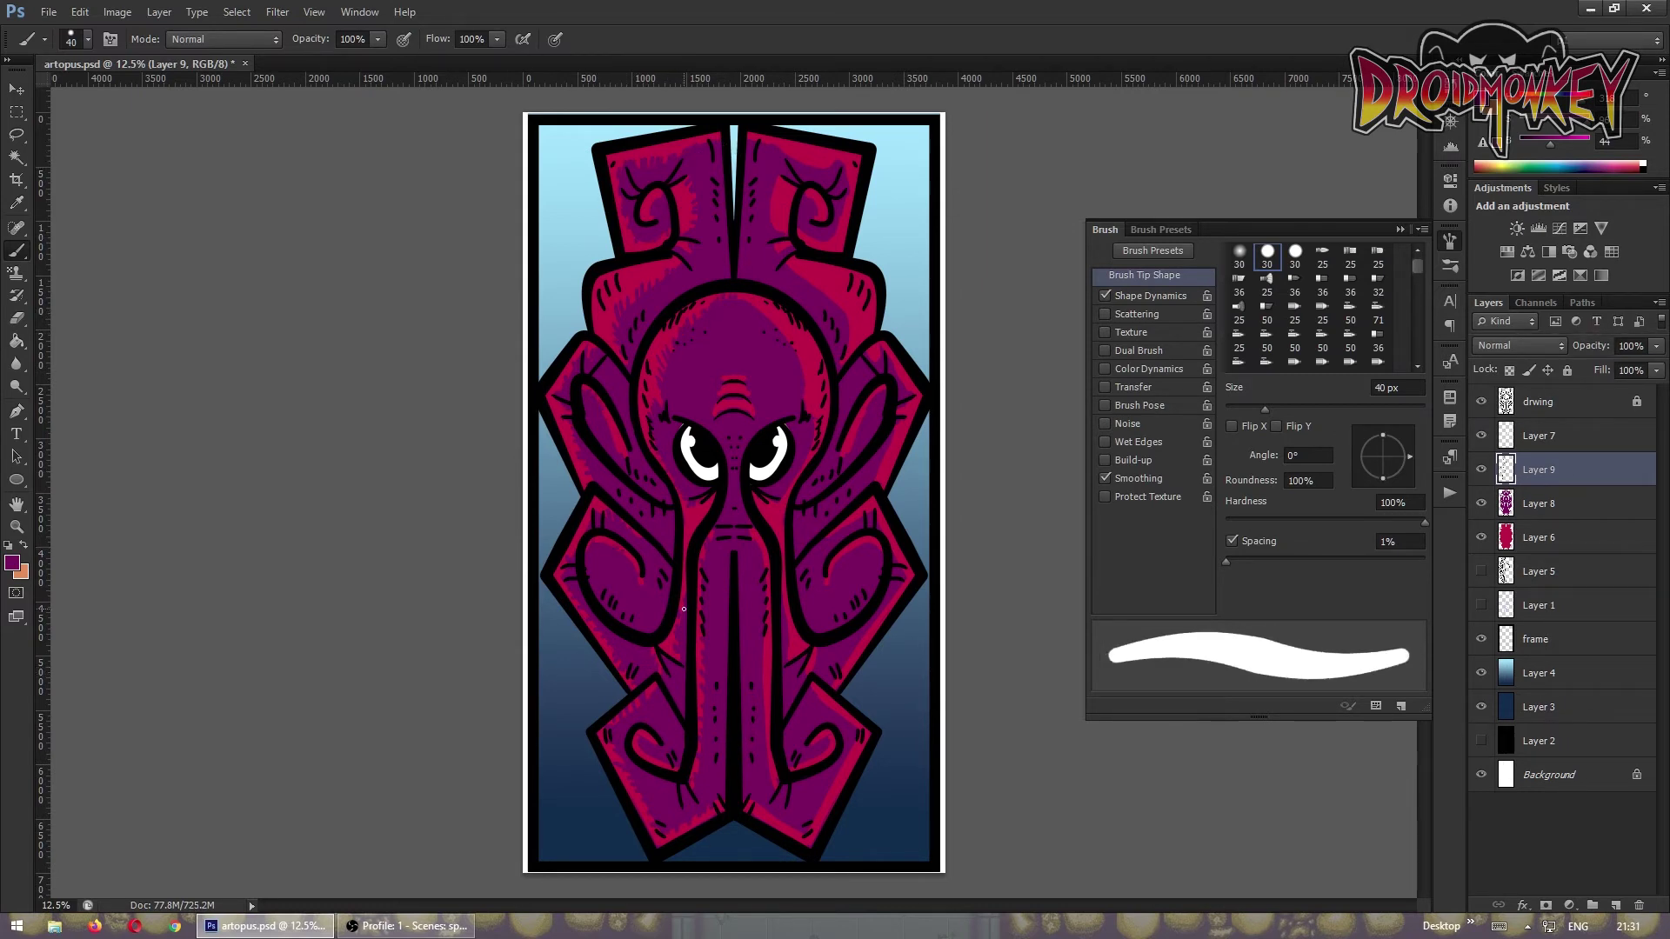
- Duplicate Layer 9, then undo the duplicate and return to the Brush
{"action": "key", "text": "ctrl+j"}
{"action": "key", "text": "v"}
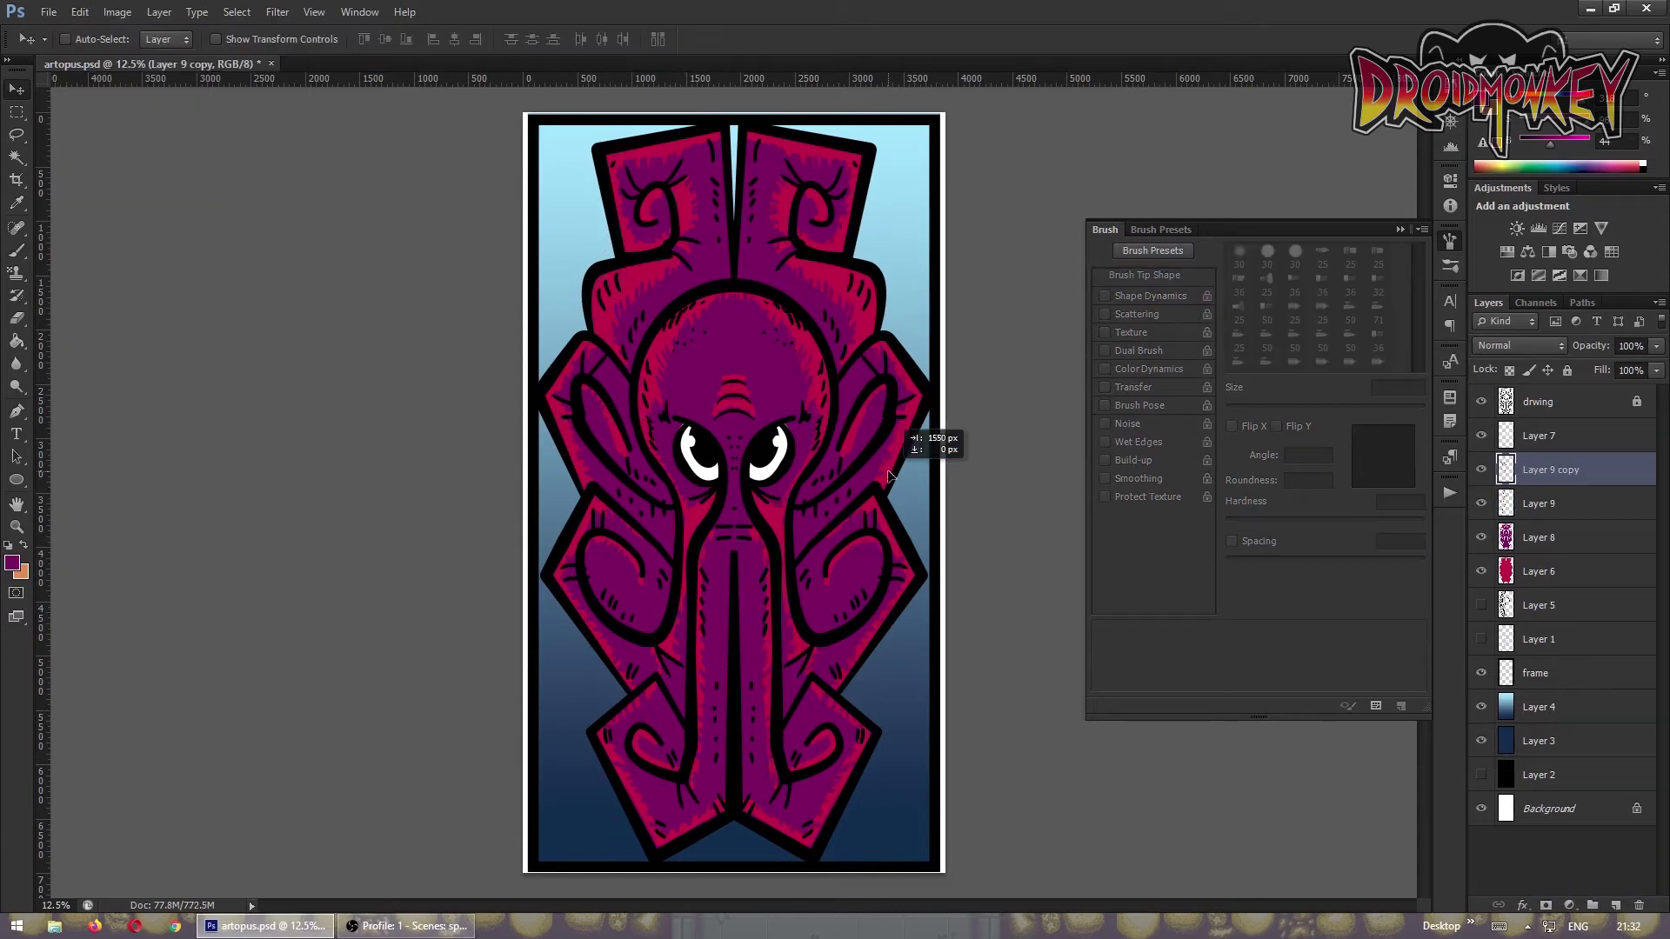
{"action": "key", "text": "ctrl+z"}
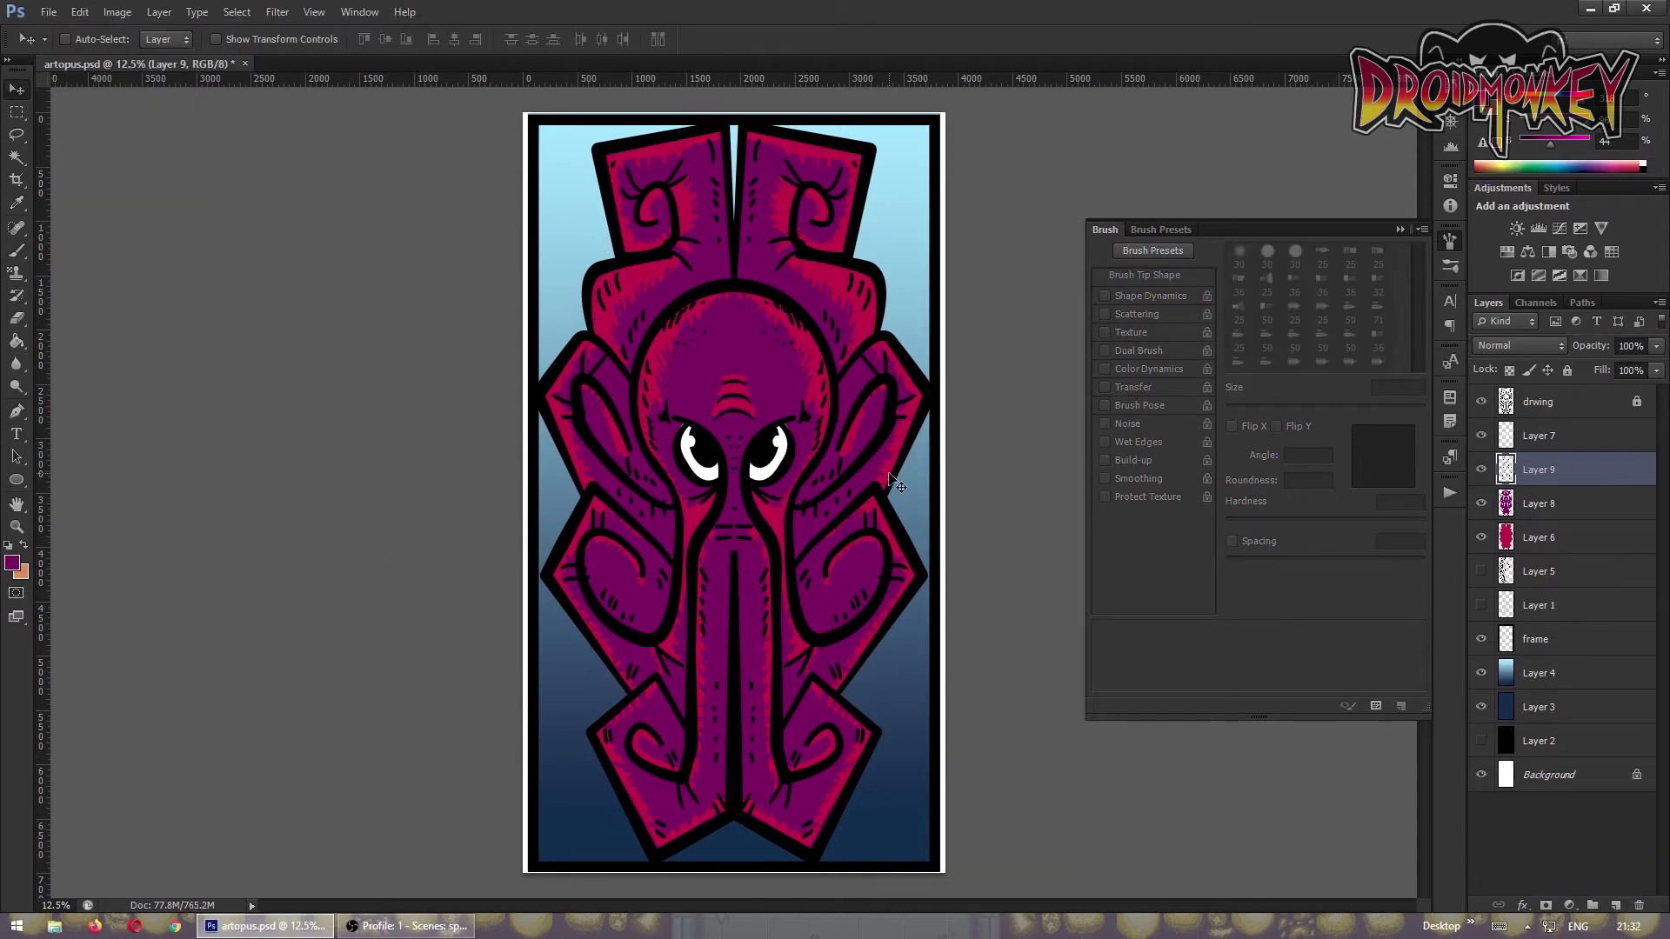
{"action": "key", "text": "b"}
- Pick a brighter pink and paint highlights on the left arm and head edges
{"action": "left_click", "coordinate": [12, 563]}
{"action": "left_click", "coordinate": [1044, 330]}
{"action": "left_click", "coordinate": [1267, 298]}
{"action": "left_click", "coordinate": [595, 304], "text": "alt"}
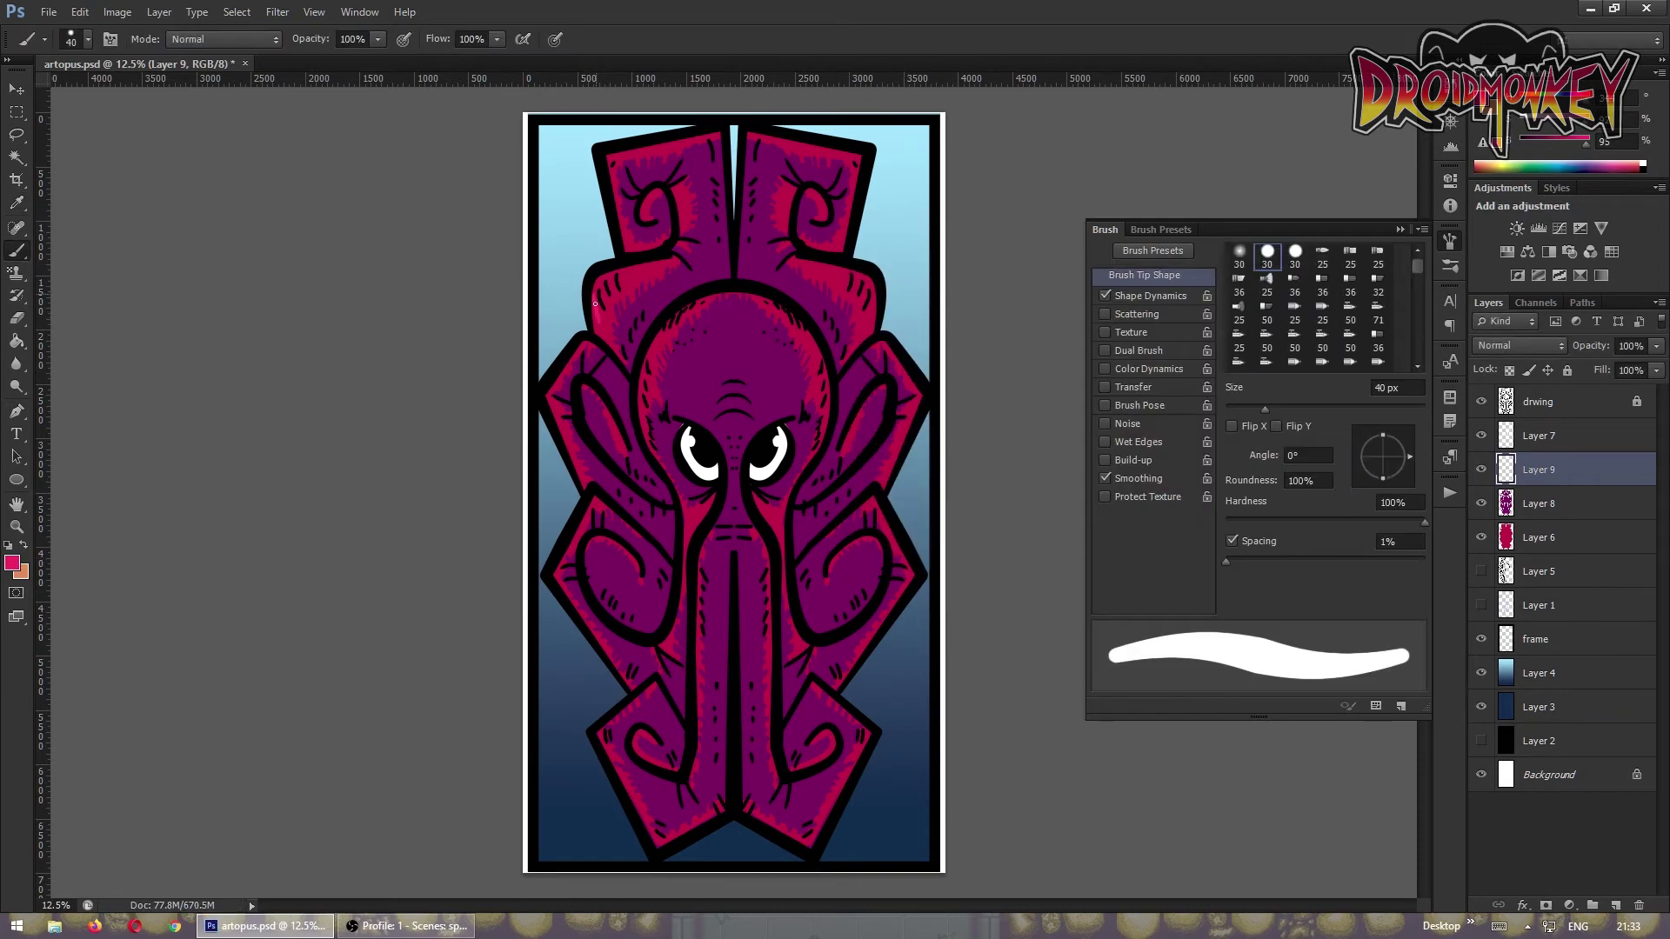
{"action": "left_click_drag", "start_coordinate": [604, 744], "coordinate": [648, 839]}
{"action": "left_click_drag", "start_coordinate": [683, 357], "coordinate": [653, 313]}
{"action": "left_click_drag", "start_coordinate": [618, 278], "coordinate": [648, 268]}
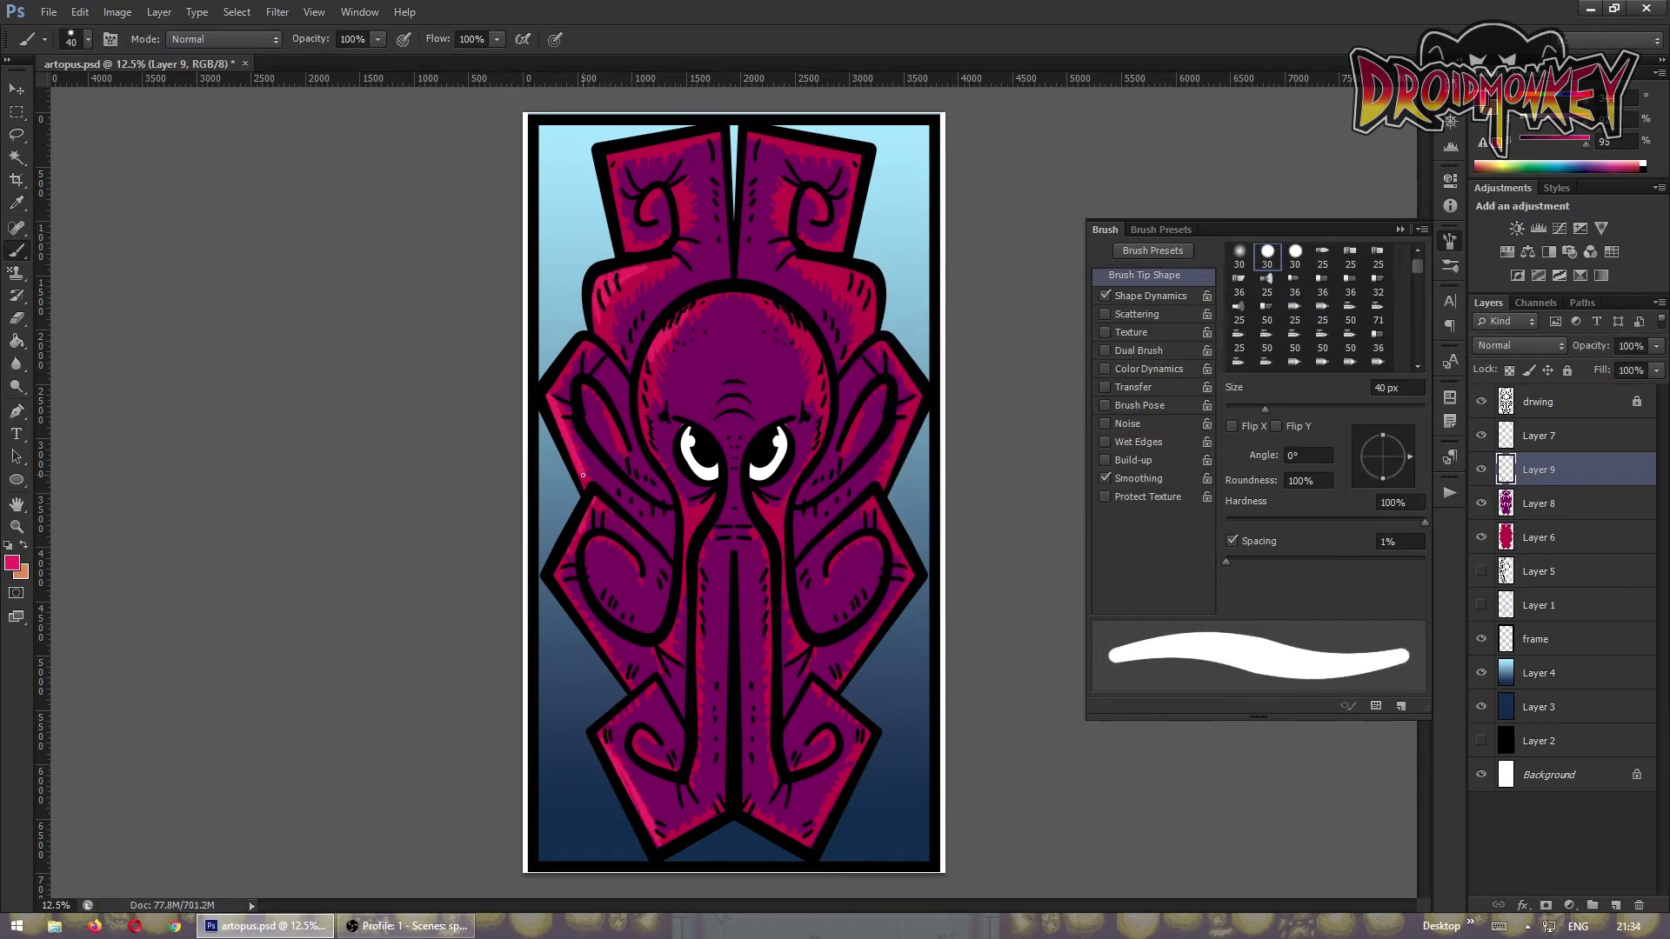
- Paint more pink highlights along the left outlines, central tentacle and head
{"action": "left_click_drag", "start_coordinate": [583, 475], "coordinate": [629, 792]}
{"action": "left_click_drag", "start_coordinate": [705, 539], "coordinate": [687, 508]}
{"action": "left_click_drag", "start_coordinate": [663, 331], "coordinate": [640, 418]}
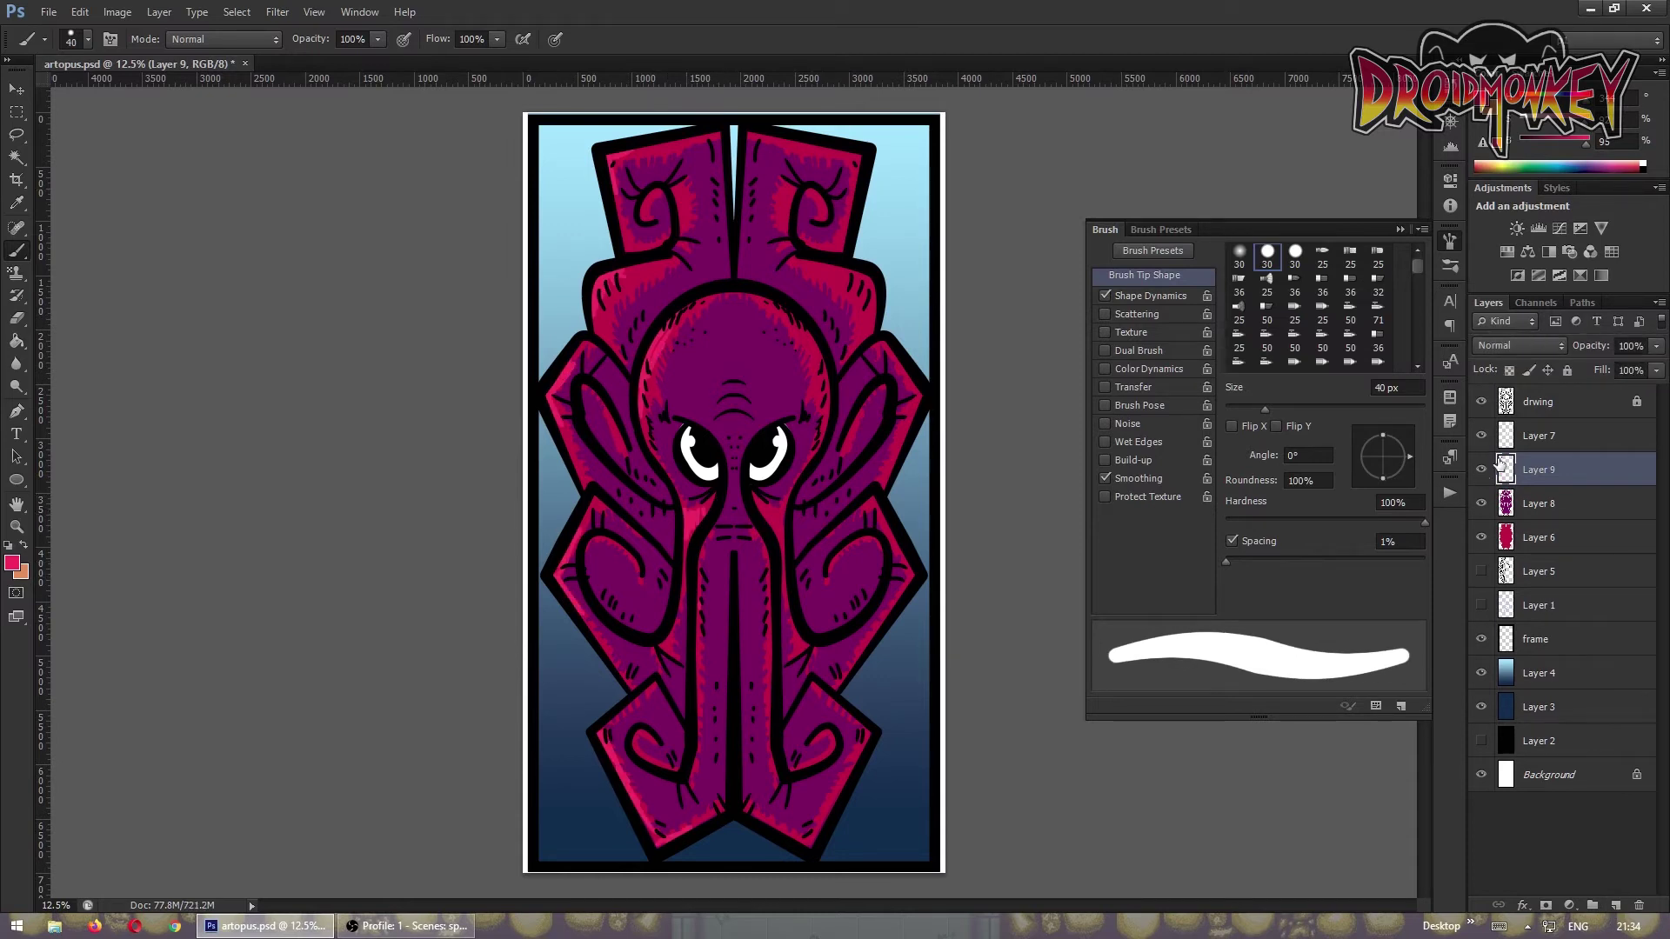
- Delete the unwanted layer, copy the eye highlight onto the right eye, and save
{"action": "left_click", "coordinate": [1639, 905]}
{"action": "key", "text": "Return"}
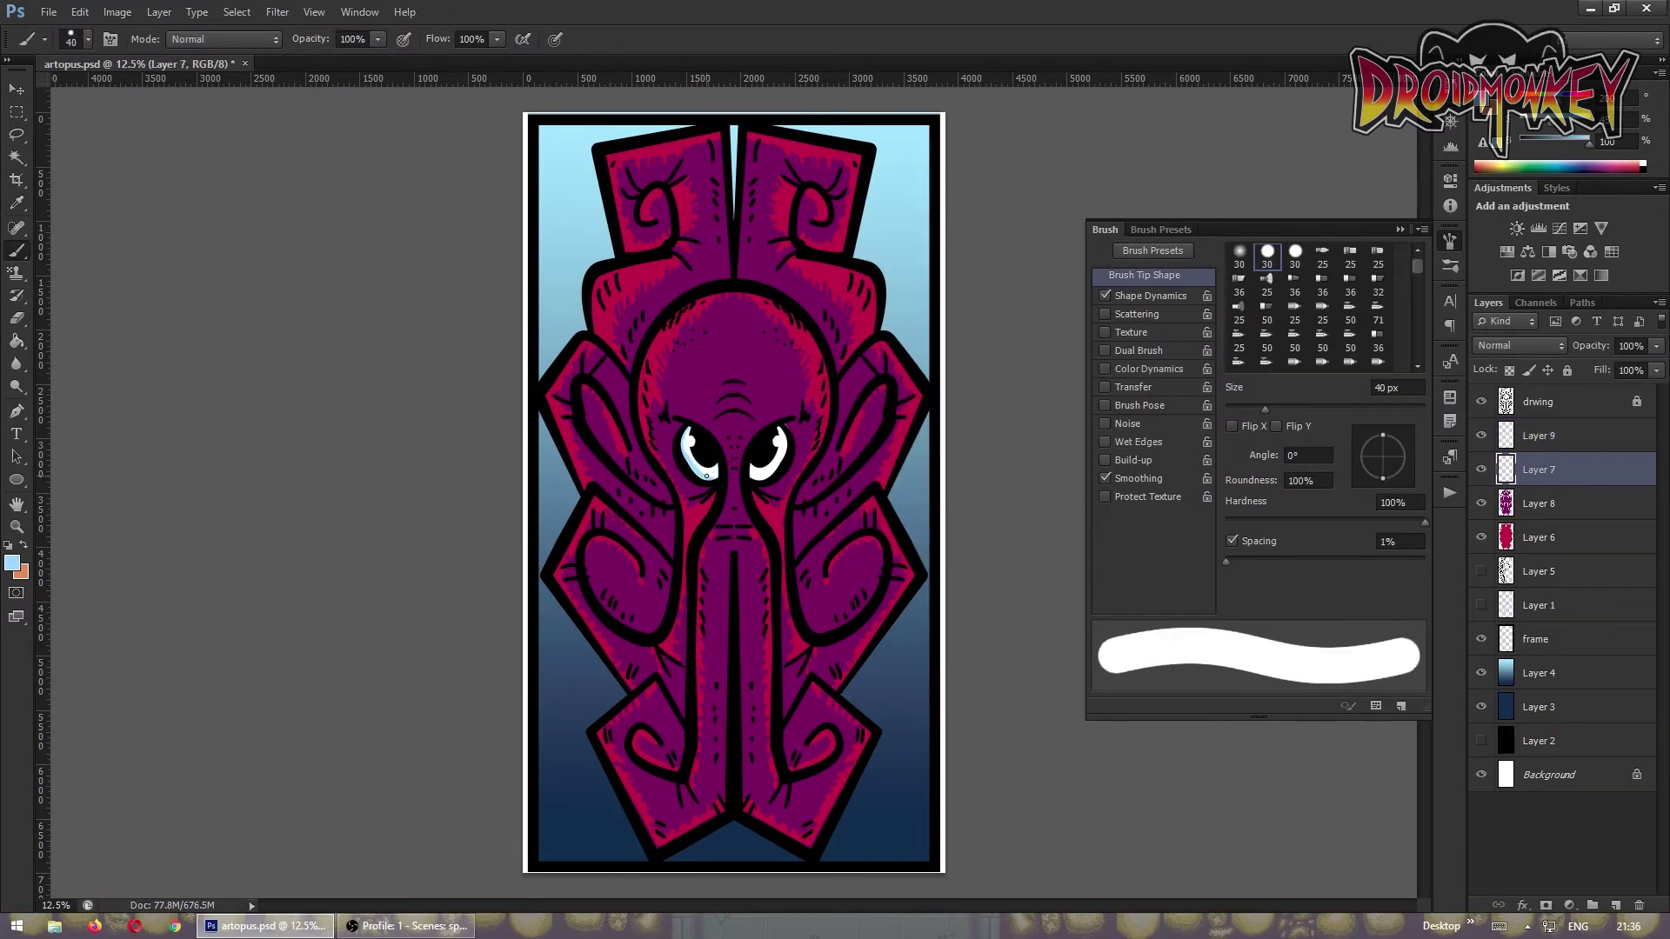
{"action": "key", "text": "ctrl+j"}
{"action": "key", "text": "v"}
{"action": "left_click_drag", "start_coordinate": [706, 475], "coordinate": [781, 477]}
{"action": "key", "text": "ctrl+s"}
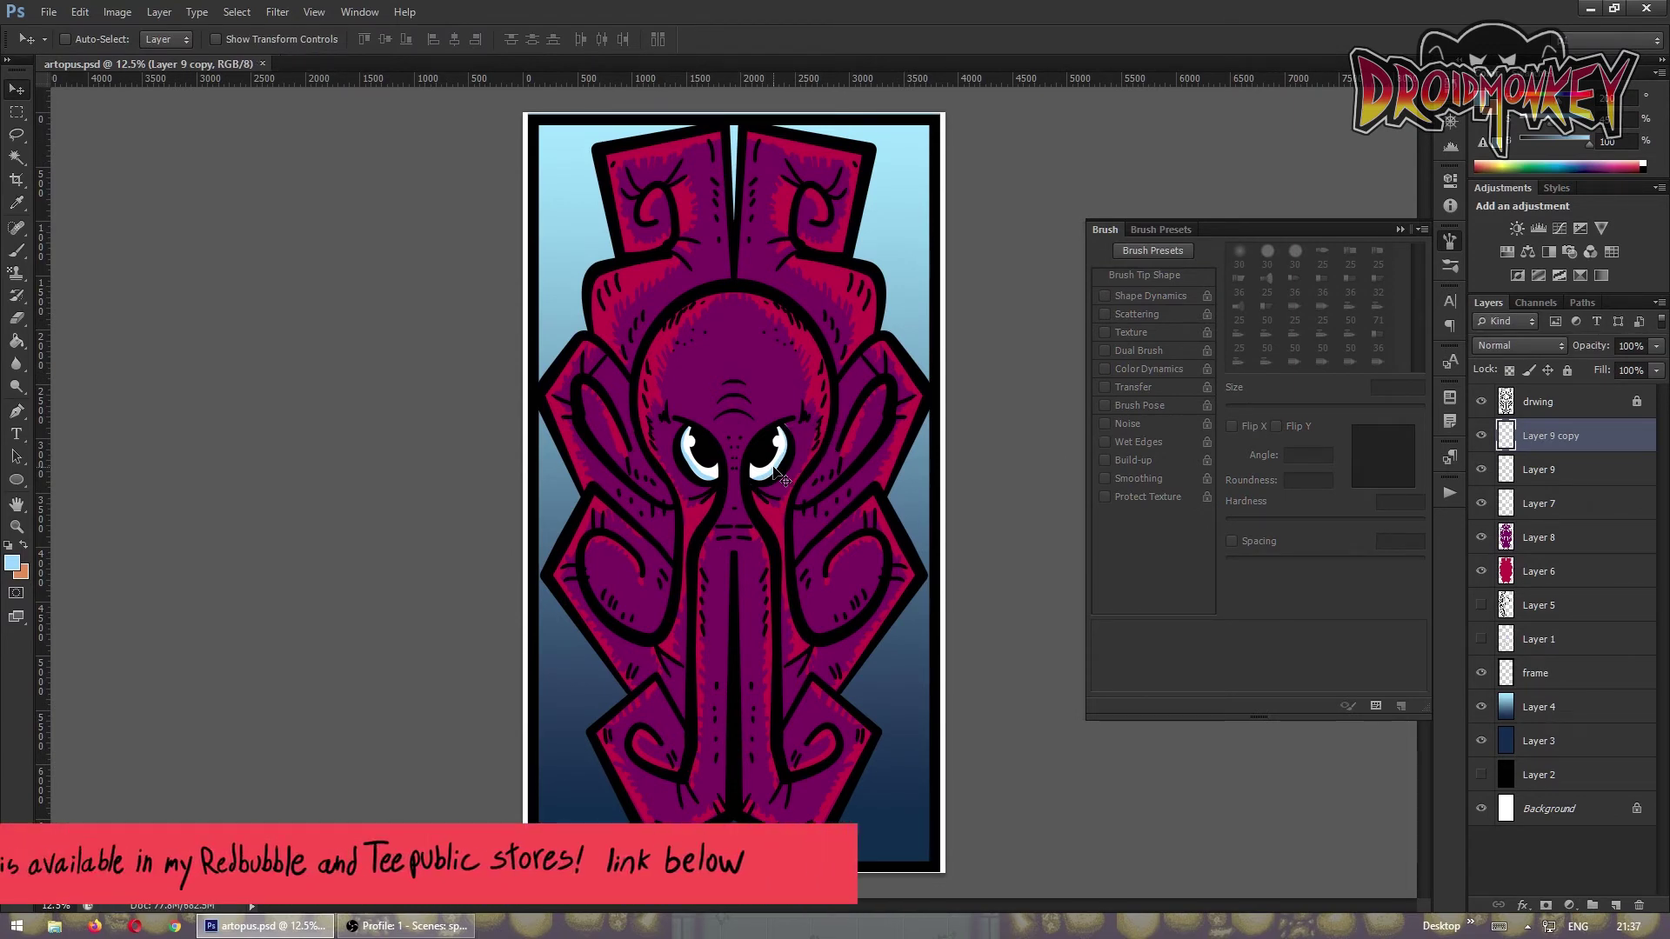
- On a new layer with the octopus hidden, brush ARTOPUS in red
{"action": "left_click", "coordinate": [1615, 904]}
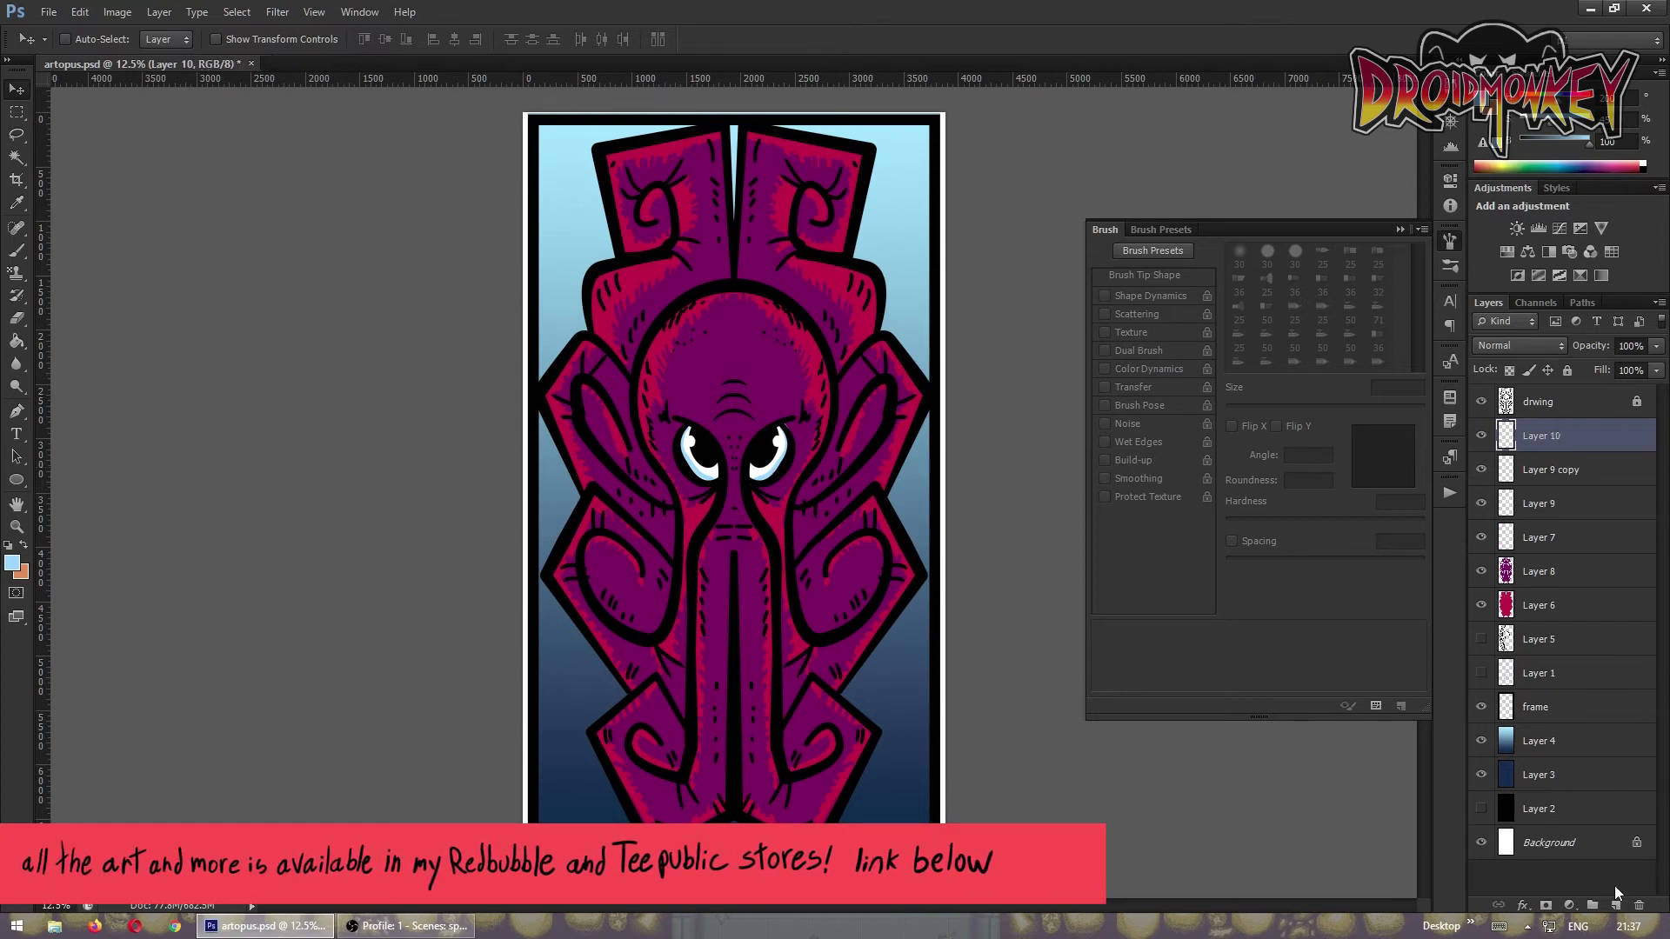
{"action": "left_click_drag", "start_coordinate": [1481, 401], "coordinate": [1482, 605]}
{"action": "key", "text": "b"}
{"action": "left_click_drag", "start_coordinate": [550, 495], "coordinate": [609, 515]}
{"action": "mouse_move", "coordinate": [546, 441]}
{"action": "left_mouse_down"}
{"action": "mouse_move", "coordinate": [626, 448]}
{"action": "mouse_move", "coordinate": [670, 481]}
{"action": "left_mouse_up"}
{"action": "left_click_drag", "start_coordinate": [661, 405], "coordinate": [692, 477]}
{"action": "left_click_drag", "start_coordinate": [731, 425], "coordinate": [727, 426]}
{"action": "mouse_move", "coordinate": [762, 408]}
{"action": "left_mouse_down"}
{"action": "mouse_move", "coordinate": [787, 440]}
{"action": "mouse_move", "coordinate": [837, 407]}
{"action": "left_mouse_up"}
{"action": "mouse_move", "coordinate": [887, 407]}
{"action": "left_mouse_down"}
{"action": "mouse_move", "coordinate": [839, 462]}
{"action": "mouse_move", "coordinate": [774, 417]}
{"action": "left_mouse_up"}
- Thicken the letters P, O, T and R
{"action": "mouse_move", "coordinate": [744, 435]}
{"action": "left_mouse_down"}
{"action": "mouse_move", "coordinate": [726, 452]}
{"action": "mouse_move", "coordinate": [723, 405]}
{"action": "left_mouse_up"}
{"action": "left_click_drag", "start_coordinate": [709, 409], "coordinate": [696, 478]}
{"action": "left_click_drag", "start_coordinate": [633, 418], "coordinate": [674, 479]}
{"action": "left_click_drag", "start_coordinate": [635, 489], "coordinate": [630, 416]}
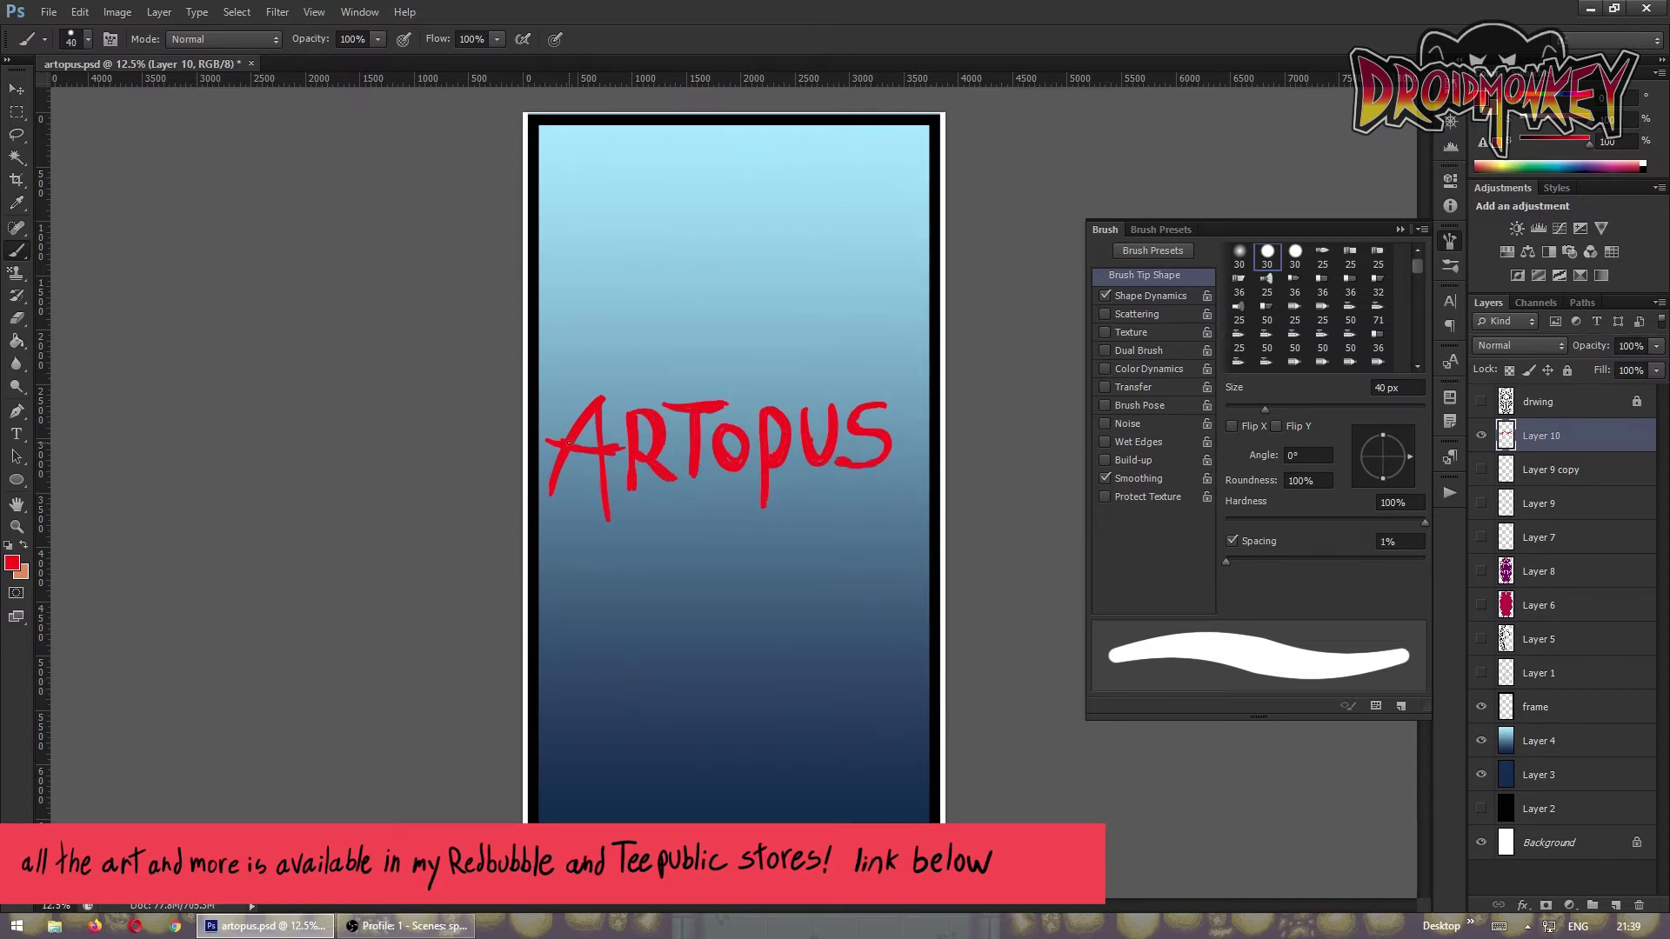
- Turn the lettering vertical, shrink it to the bottom right, and show the octopus again
{"action": "key", "text": "ctrl+t"}
{"action": "left_click_drag", "start_coordinate": [905, 531], "coordinate": [800, 557]}
{"action": "mouse_move", "coordinate": [718, 434]}
{"action": "left_mouse_down"}
{"action": "mouse_move", "coordinate": [896, 730]}
{"action": "mouse_move", "coordinate": [936, 687]}
{"action": "left_mouse_up"}
{"action": "left_click", "coordinate": [1481, 572]}
{"action": "left_click", "coordinate": [1481, 606]}
{"action": "key", "text": "Return"}
- Place a 180°-rotated copy of the lettering at the top left and merge both
{"action": "key", "text": "ctrl+j"}
{"action": "left_click_drag", "start_coordinate": [896, 783], "coordinate": [609, 191]}
{"action": "left_click", "coordinate": [79, 12]}
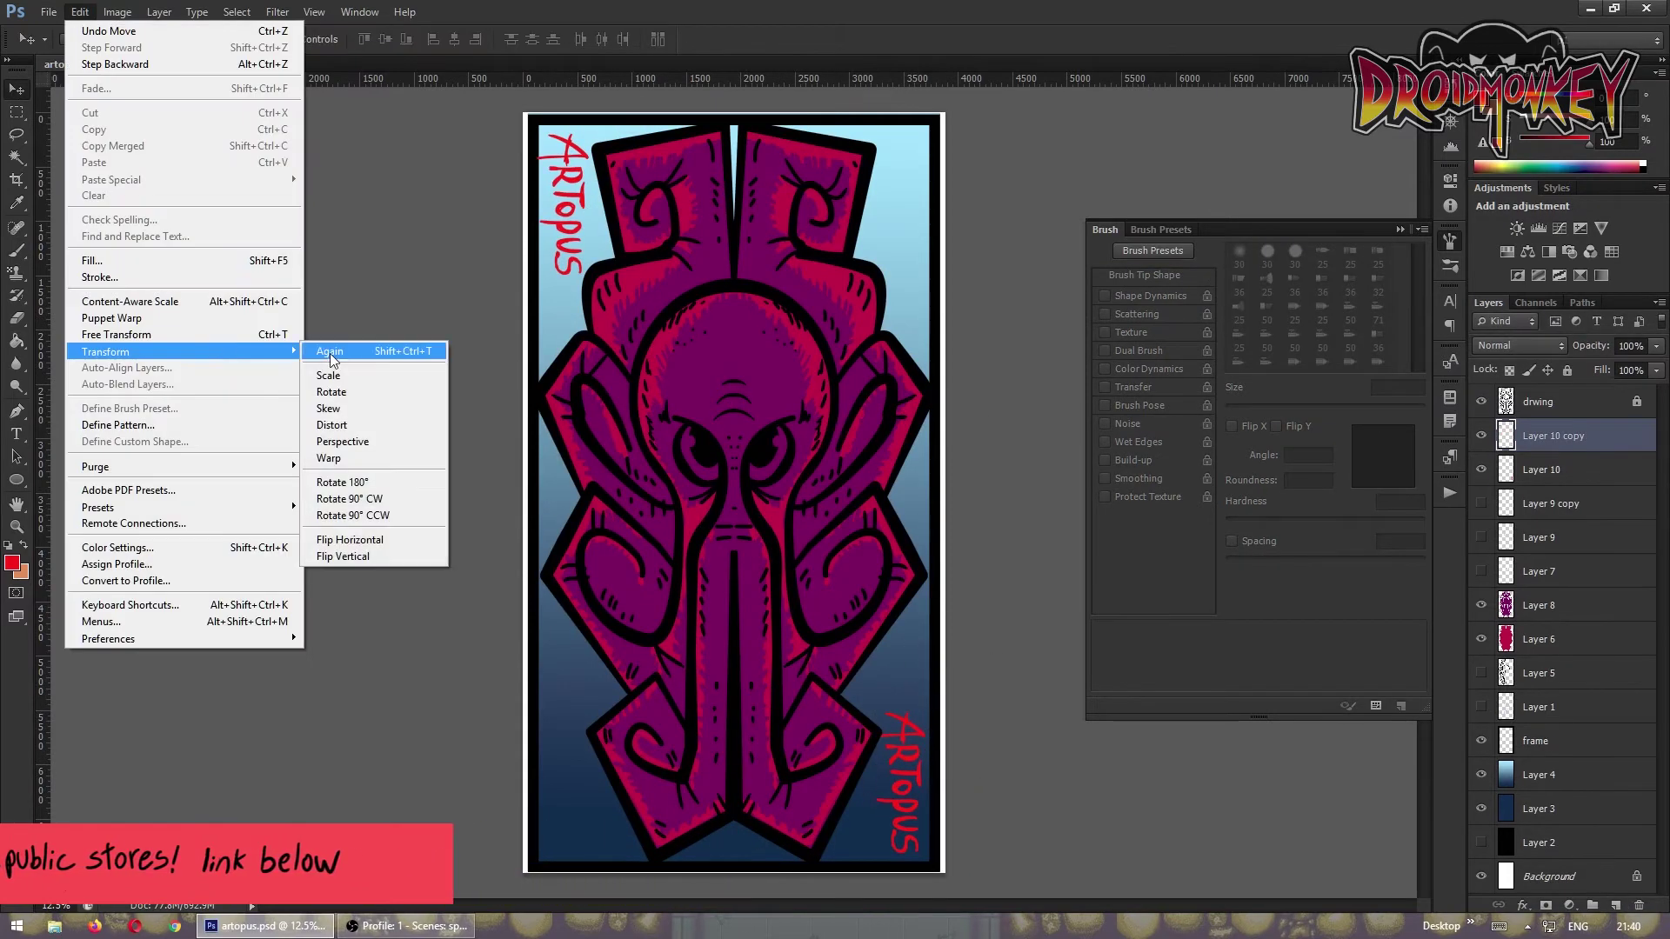
{"action": "left_click", "coordinate": [487, 439]}
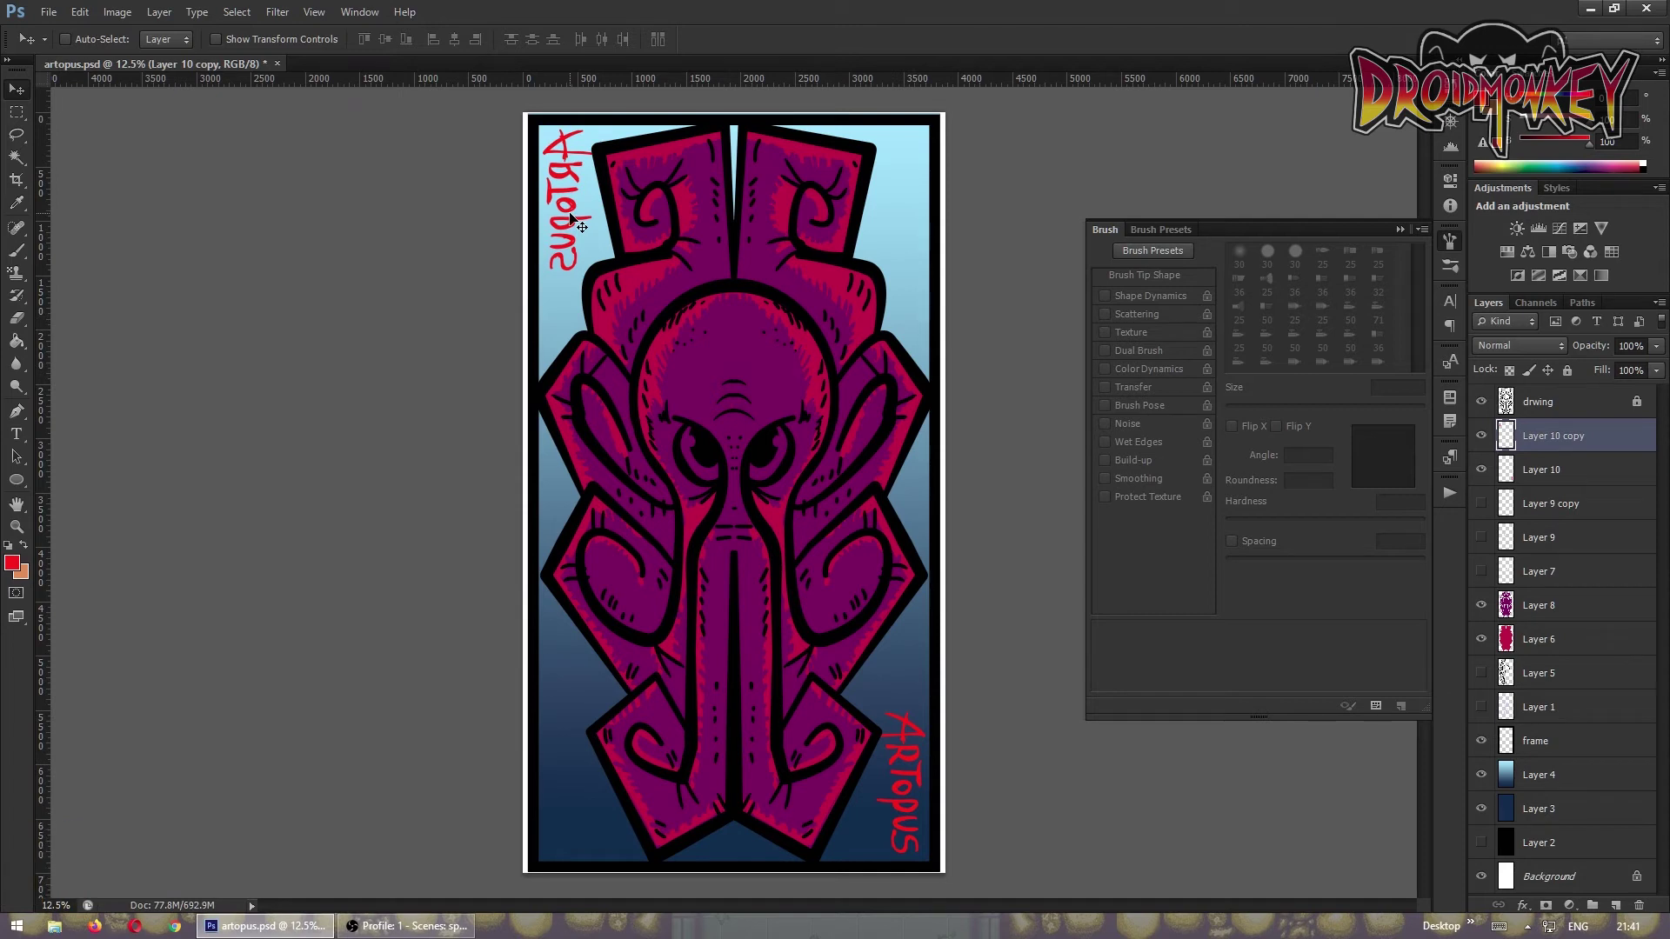
{"action": "key", "text": "ctrl+e"}
- Rename the lettering layer 'text' and show the other eye highlight again
{"action": "double_click", "coordinate": [1553, 436]}
{"action": "type", "text": "text"}
{"action": "key", "text": "Return"}
{"action": "left_click", "coordinate": [1482, 470]}
{"action": "left_click", "coordinate": [1481, 503]}
- Add a new empty layer for further painting with the Brush
{"action": "key", "text": "ctrl+shift+alt+n"}
{"action": "key", "text": "b"}
{"action": "left_click", "coordinate": [12, 563]}
- Draw a small light-blue circle path near the lower left and stroke it into a bubble ring
{"action": "left_click", "coordinate": [1279, 298]}
{"action": "key", "text": "u"}
{"action": "left_click_drag", "start_coordinate": [552, 746], "coordinate": [582, 775]}
{"action": "right_click", "coordinate": [551, 274]}
{"action": "key", "text": "Escape"}
{"action": "key", "text": "p"}
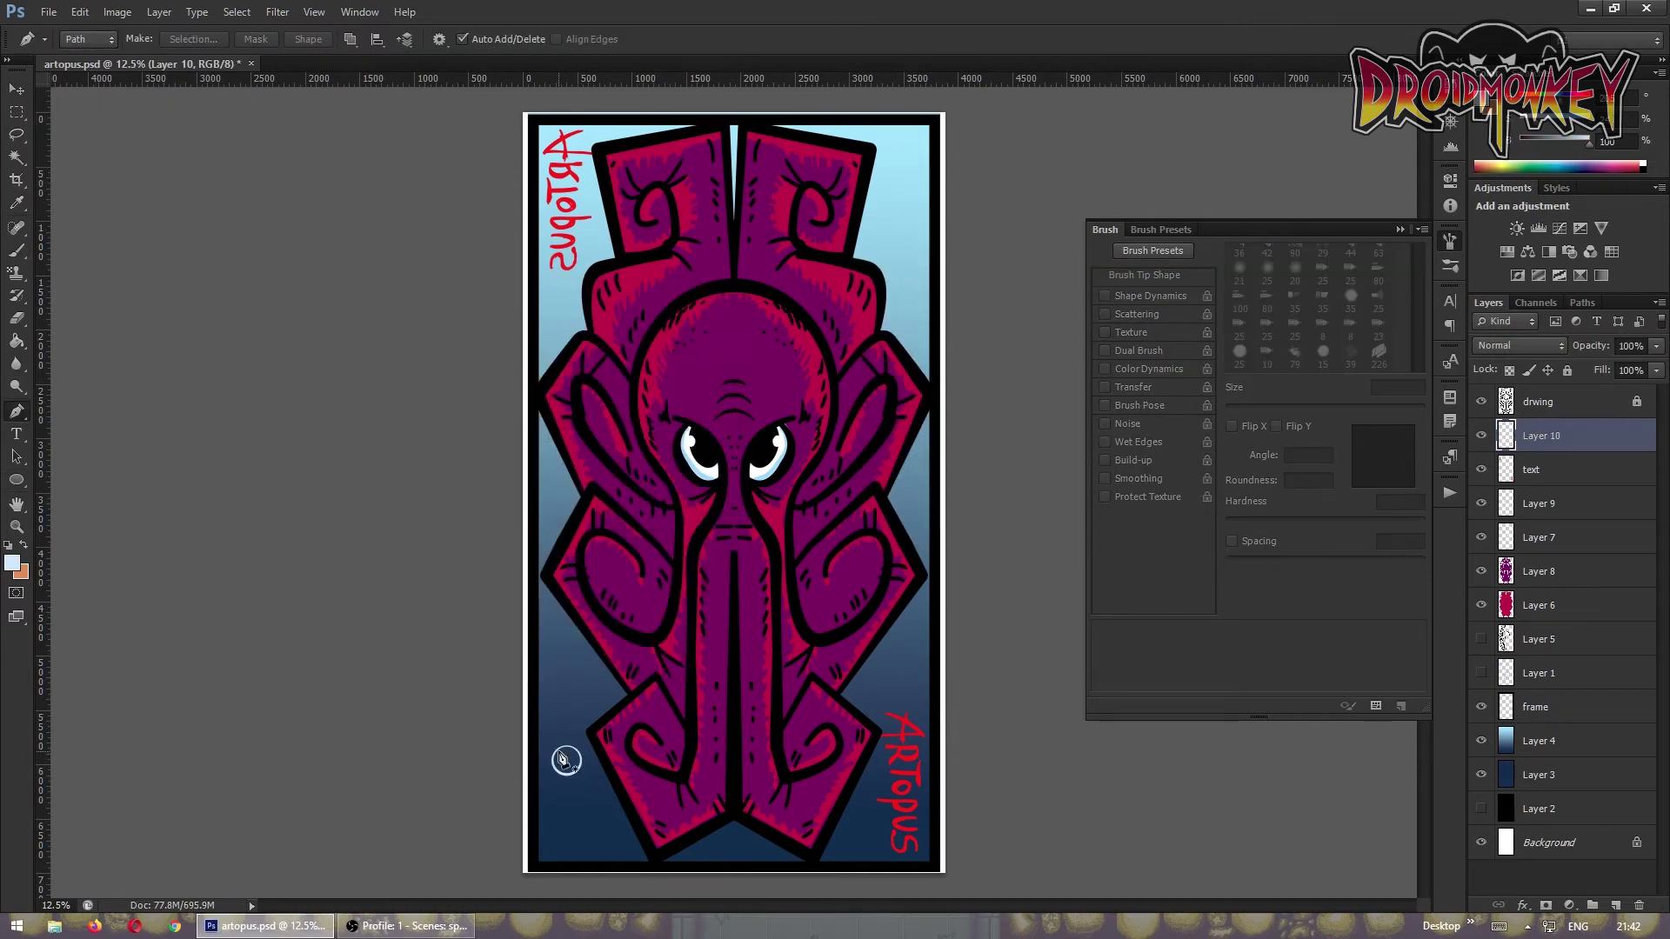
{"action": "left_click", "coordinate": [1450, 240]}
{"action": "left_click", "coordinate": [1320, 199]}
{"action": "right_click", "coordinate": [457, 614]}
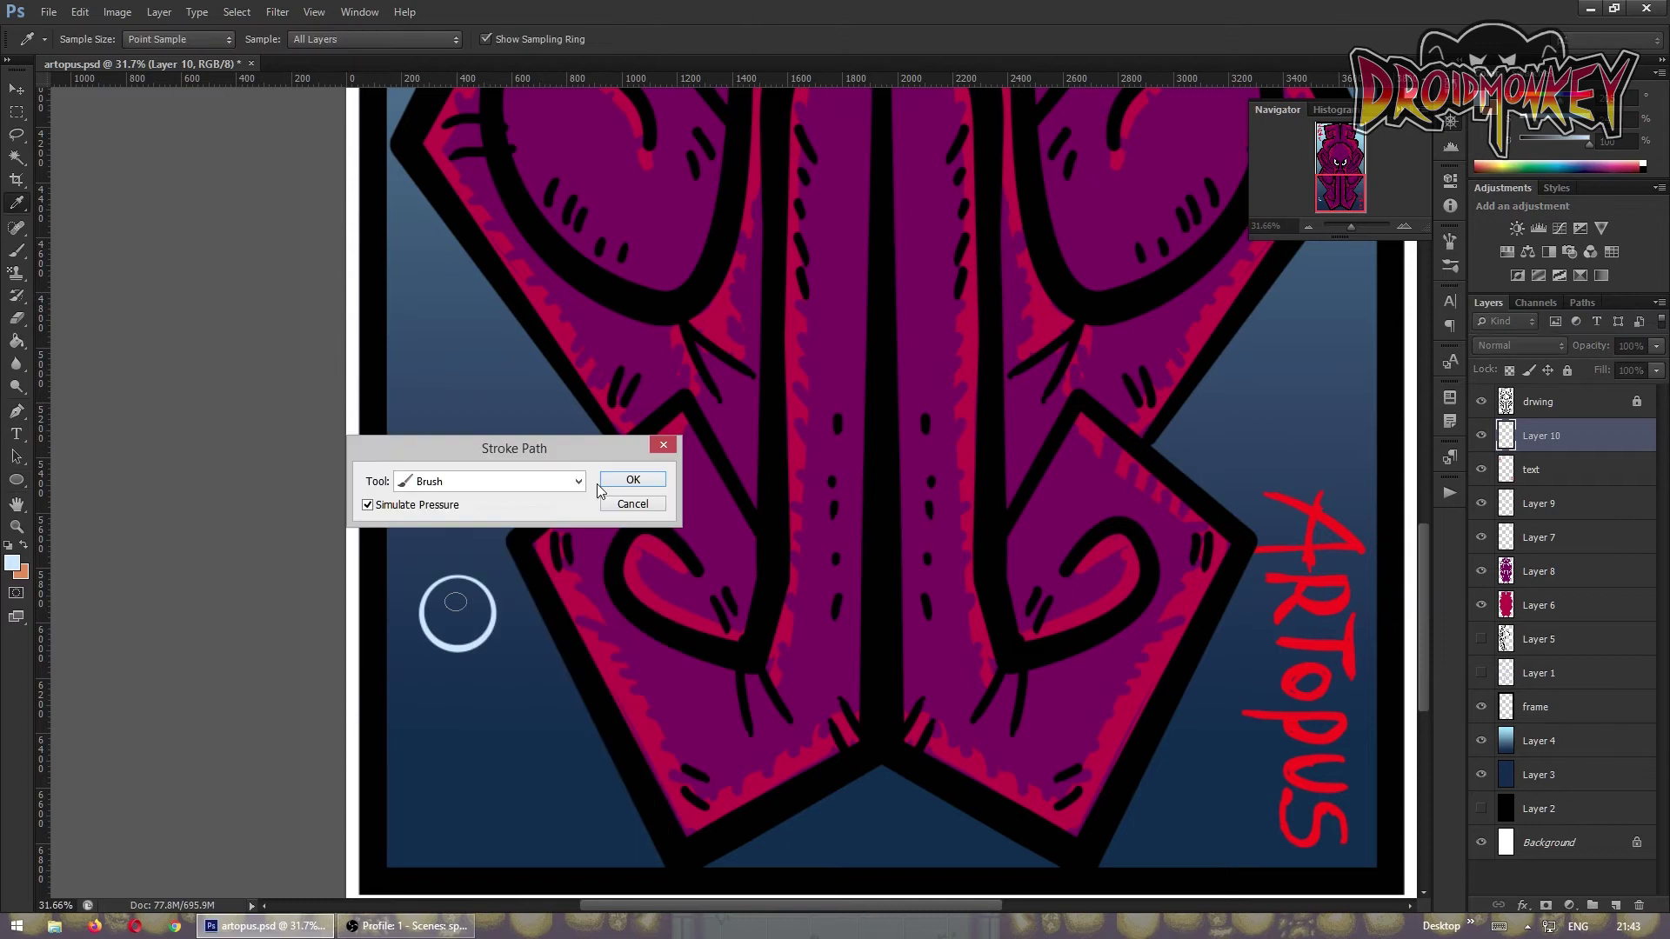
{"action": "key", "text": "Return"}
- Select the bubble's interior and paint a white shine curve inside it
{"action": "key", "text": "w"}
{"action": "left_click", "coordinate": [427, 614]}
{"action": "key", "text": "Return"}
{"action": "left_click", "coordinate": [15, 251]}
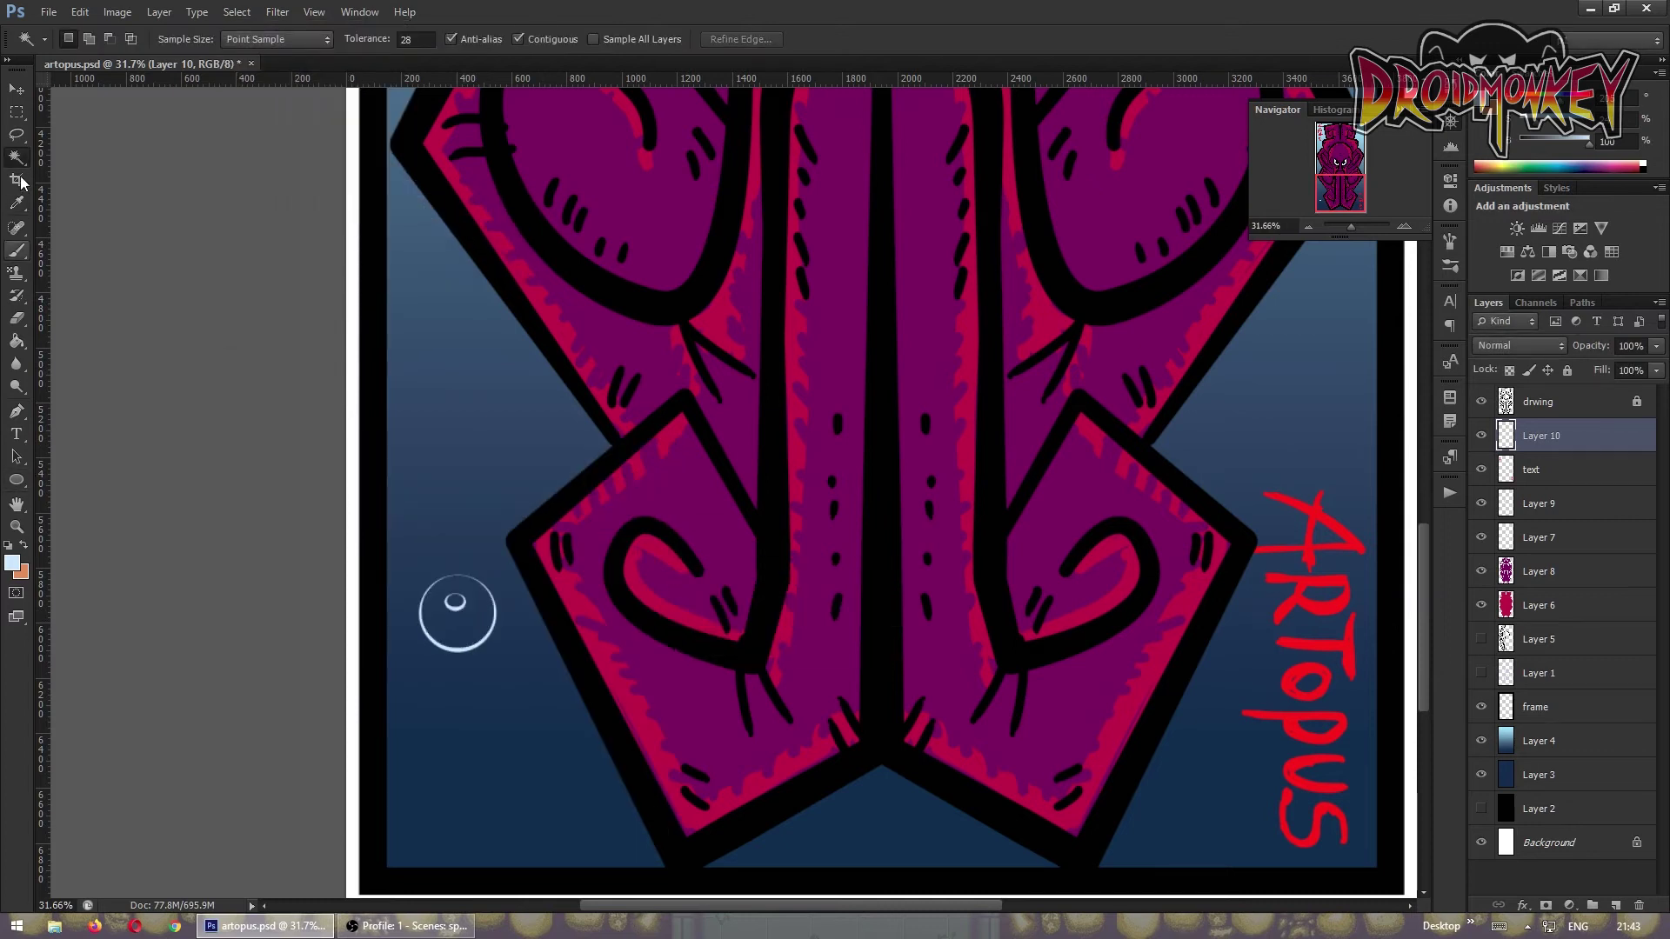
{"action": "left_click_drag", "start_coordinate": [485, 616], "coordinate": [441, 619]}
{"action": "key", "text": "ctrl+0"}
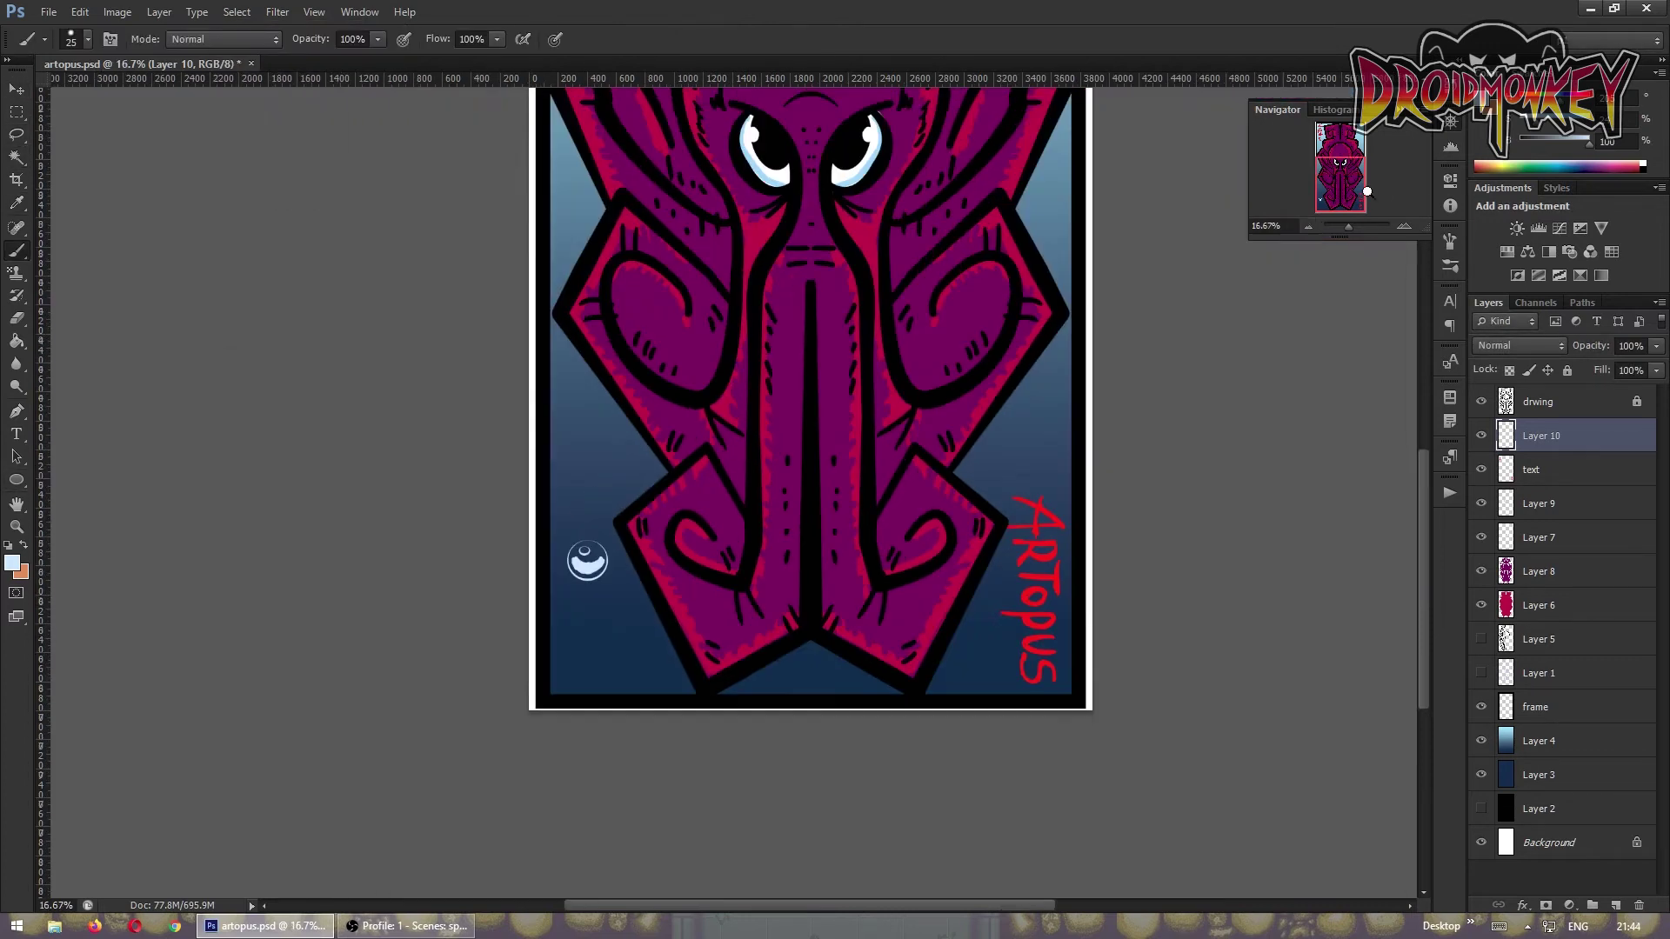
- Duplicate the bubble to the upper right, discard a trial Hue/Saturation adjustment, and hide that copy
{"action": "key", "text": "v"}
{"action": "mouse_move", "coordinate": [586, 559]}
{"action": "left_mouse_down"}
{"action": "mouse_move", "coordinate": [565, 319]}
{"action": "mouse_move", "coordinate": [896, 232]}
{"action": "left_mouse_up"}
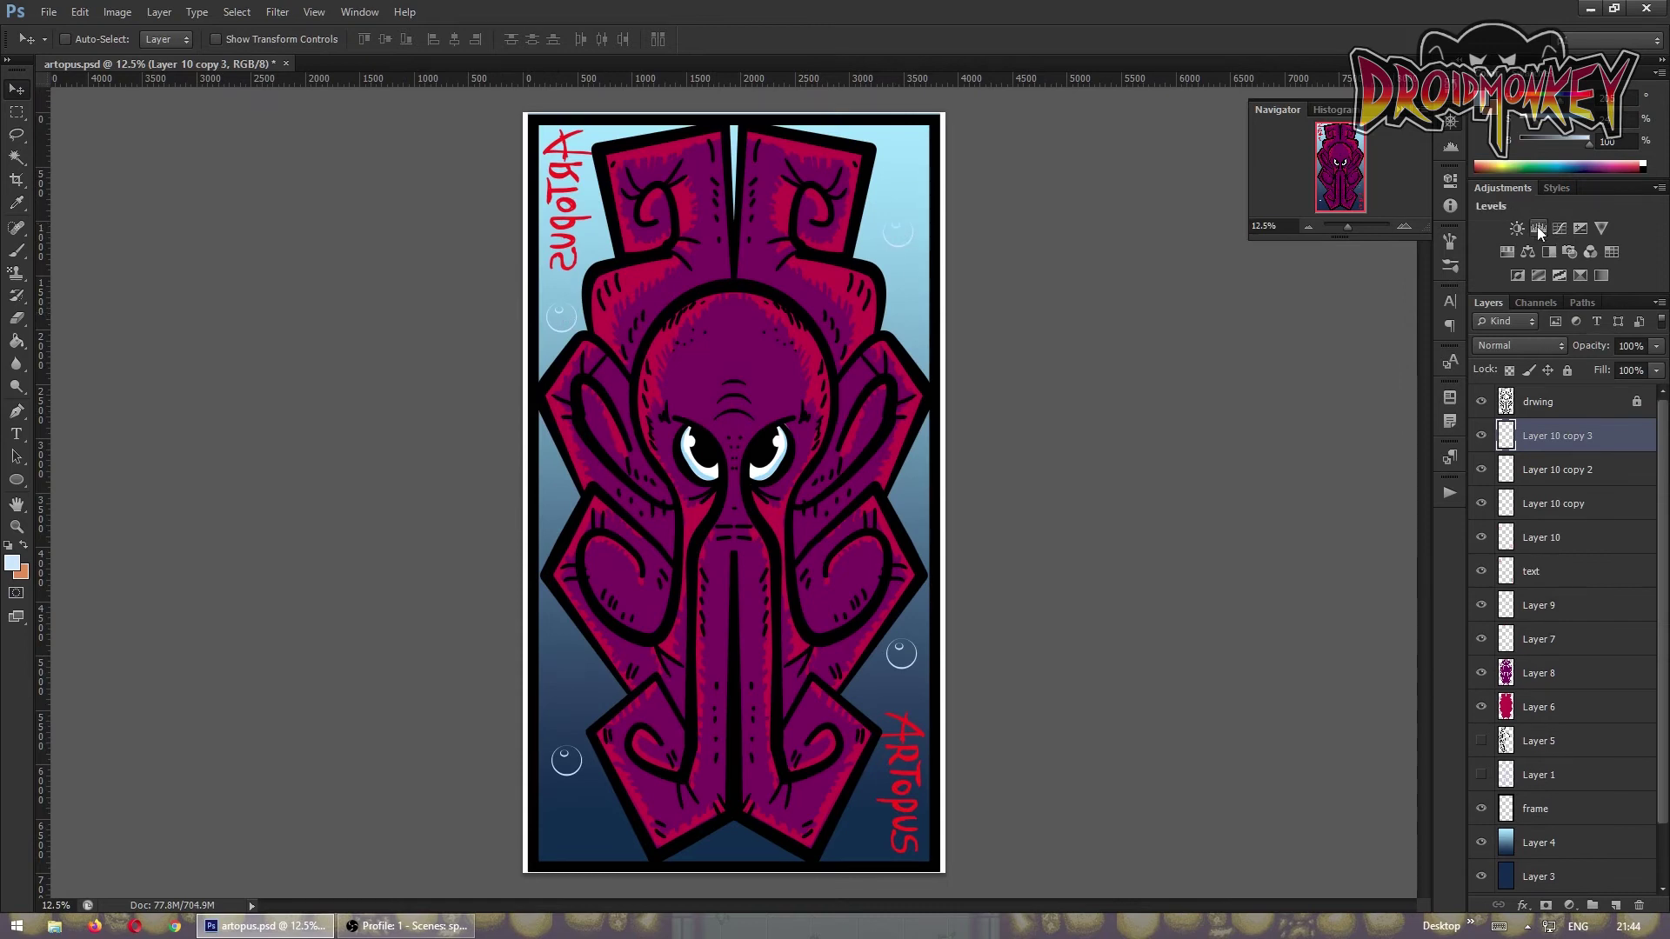
{"action": "left_click", "coordinate": [1508, 253]}
{"action": "left_click_drag", "start_coordinate": [1316, 363], "coordinate": [1329, 363]}
{"action": "key", "text": "Delete"}
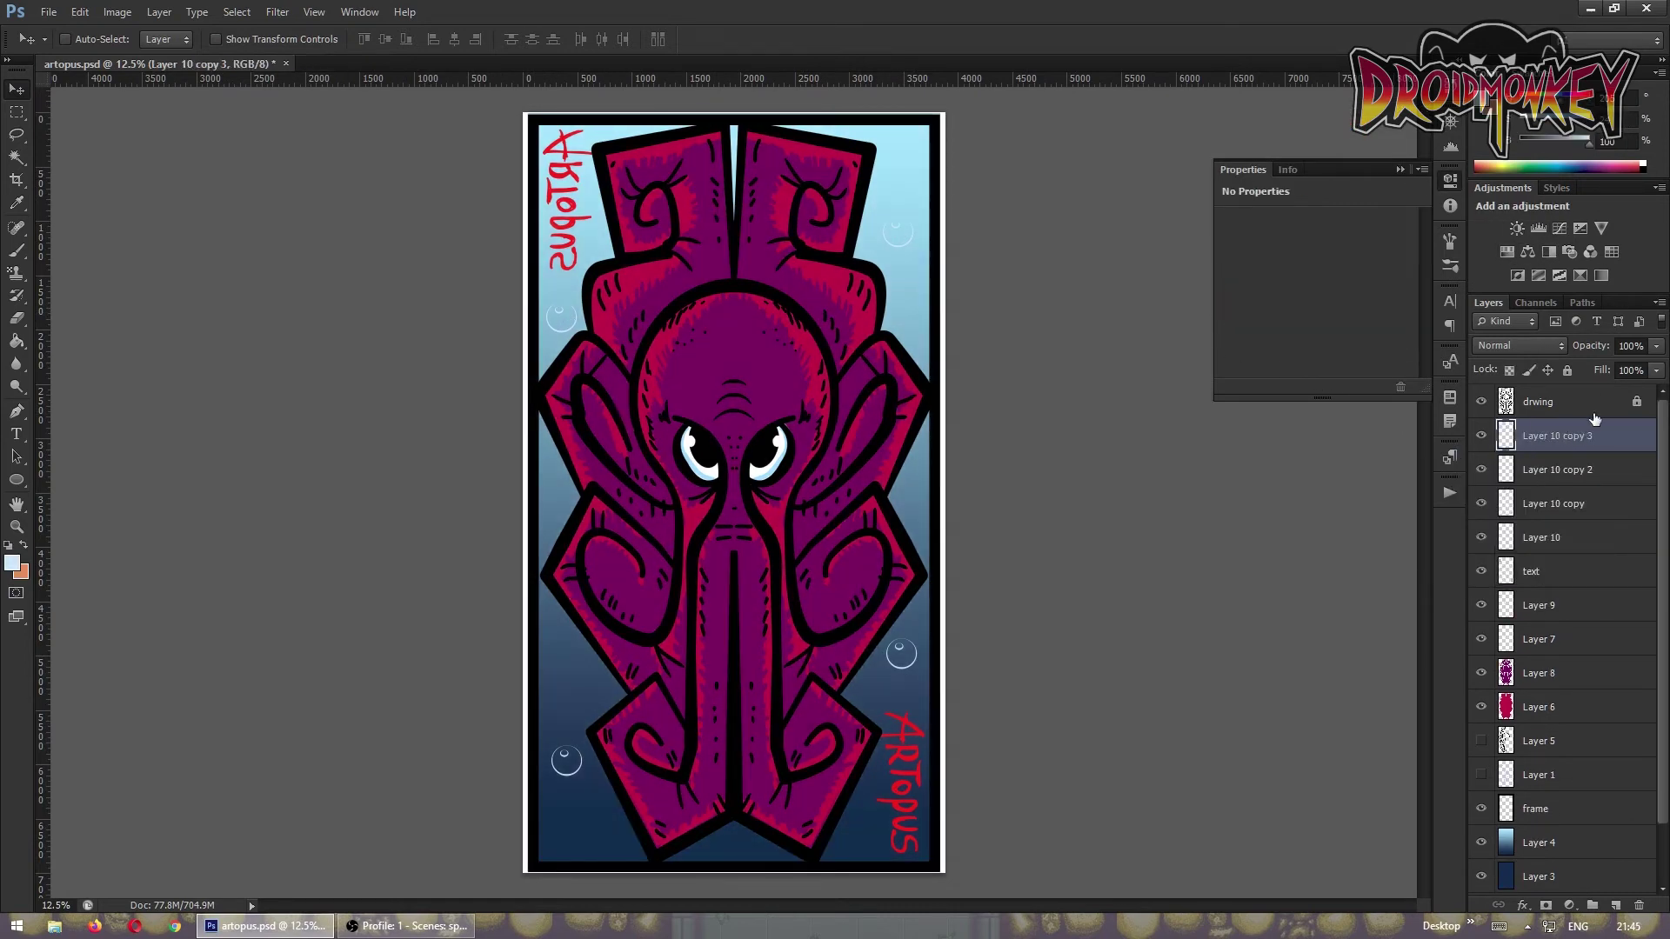
{"action": "left_click", "coordinate": [1481, 436]}
- Scatter bubble copies around the octopus along the poster's left, right and bottom edges
{"action": "left_click", "coordinate": [1535, 537]}
{"action": "left_click_drag", "start_coordinate": [566, 761], "coordinate": [587, 787]}
{"action": "left_click_drag", "start_coordinate": [901, 654], "coordinate": [913, 623]}
{"action": "left_click_drag", "start_coordinate": [561, 317], "coordinate": [902, 314]}
{"action": "mouse_move", "coordinate": [561, 317]}
{"action": "left_mouse_down"}
{"action": "mouse_move", "coordinate": [549, 478]}
{"action": "mouse_move", "coordinate": [913, 474]}
{"action": "mouse_move", "coordinate": [913, 525]}
{"action": "left_mouse_up"}
{"action": "left_click_drag", "start_coordinate": [549, 477], "coordinate": [560, 673]}
{"action": "left_click_drag", "start_coordinate": [561, 672], "coordinate": [566, 705]}
{"action": "left_click_drag", "start_coordinate": [913, 524], "coordinate": [910, 692]}
{"action": "left_click_drag", "start_coordinate": [910, 691], "coordinate": [876, 772]}
{"action": "left_click_drag", "start_coordinate": [913, 475], "coordinate": [921, 452]}
{"action": "left_click_drag", "start_coordinate": [561, 318], "coordinate": [567, 281]}
{"action": "mouse_move", "coordinate": [587, 787]}
{"action": "left_mouse_down"}
{"action": "mouse_move", "coordinate": [621, 837]}
{"action": "mouse_move", "coordinate": [733, 842]}
{"action": "left_mouse_up"}
{"action": "left_click_drag", "start_coordinate": [734, 842], "coordinate": [851, 838]}
{"action": "left_click_drag", "start_coordinate": [851, 839], "coordinate": [874, 797]}
- Merge the bubble copies into Layer 10 and make them pure white with Hue/Saturation Lightness +100
{"action": "key", "text": "ctrl+e"}
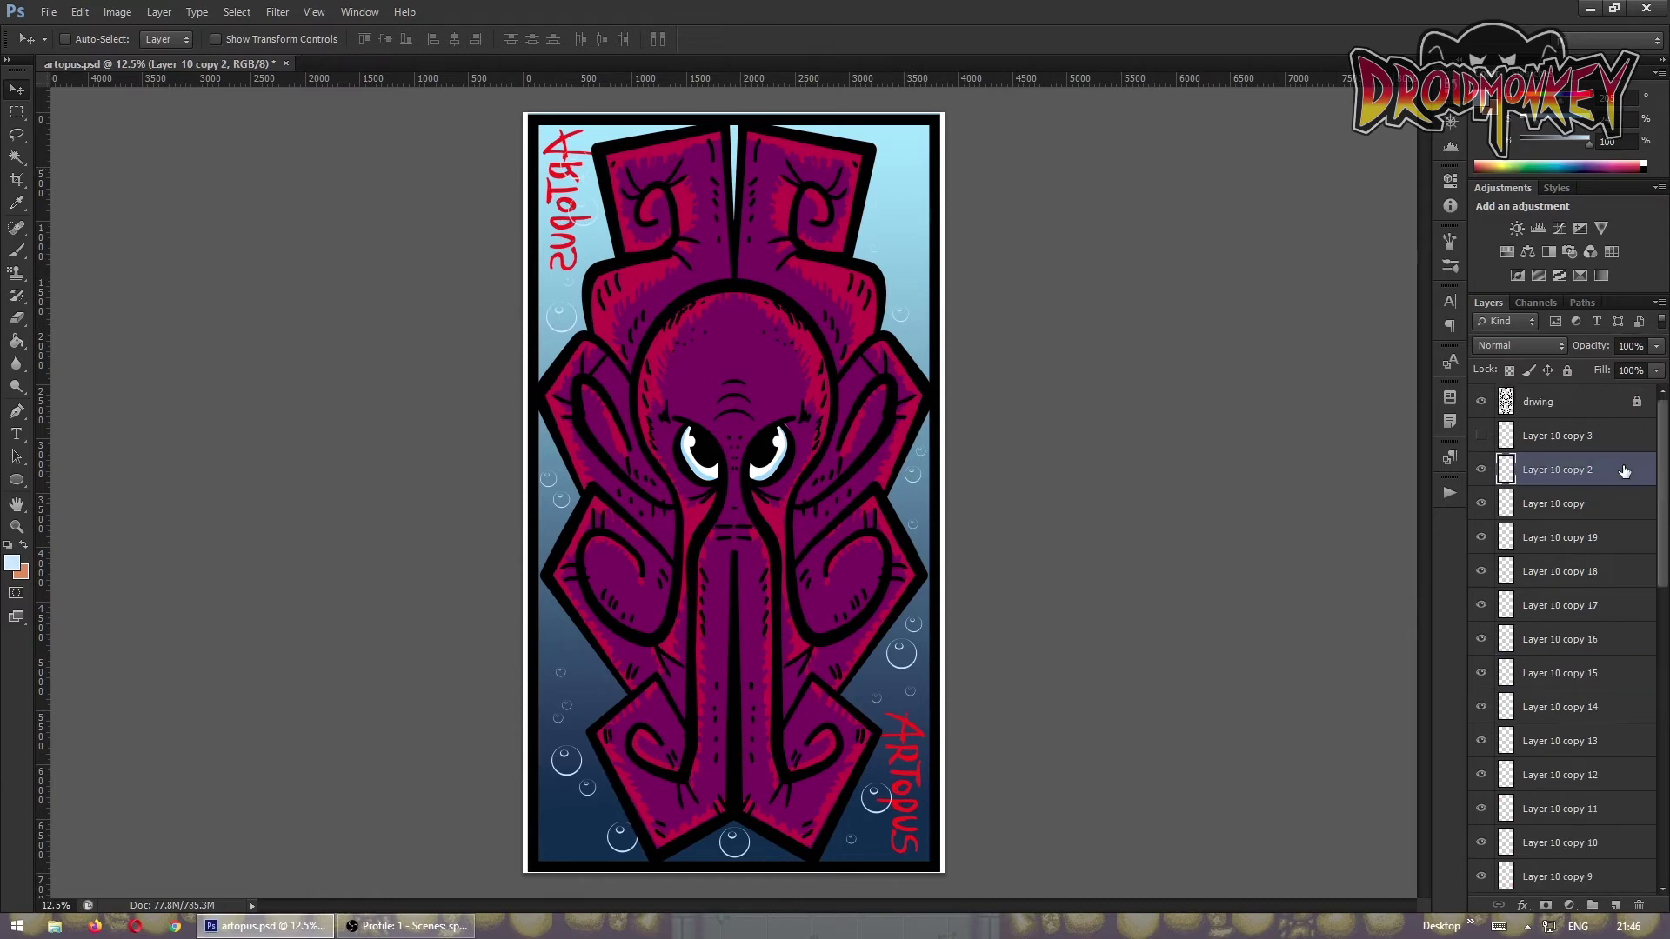
{"action": "key", "text": "ctrl+e"}
{"action": "key", "text": "ctrl+e"}
{"action": "left_click", "coordinate": [117, 13]}
{"action": "left_click", "coordinate": [348, 142]}
{"action": "left_click_drag", "start_coordinate": [1117, 416], "coordinate": [1204, 416]}
{"action": "left_click_drag", "start_coordinate": [1117, 374], "coordinate": [1032, 374]}
{"action": "left_click", "coordinate": [1344, 250]}
- Save the poster and hide the white Background layer
{"action": "key", "text": "v"}
{"action": "key", "text": "ctrl+s"}
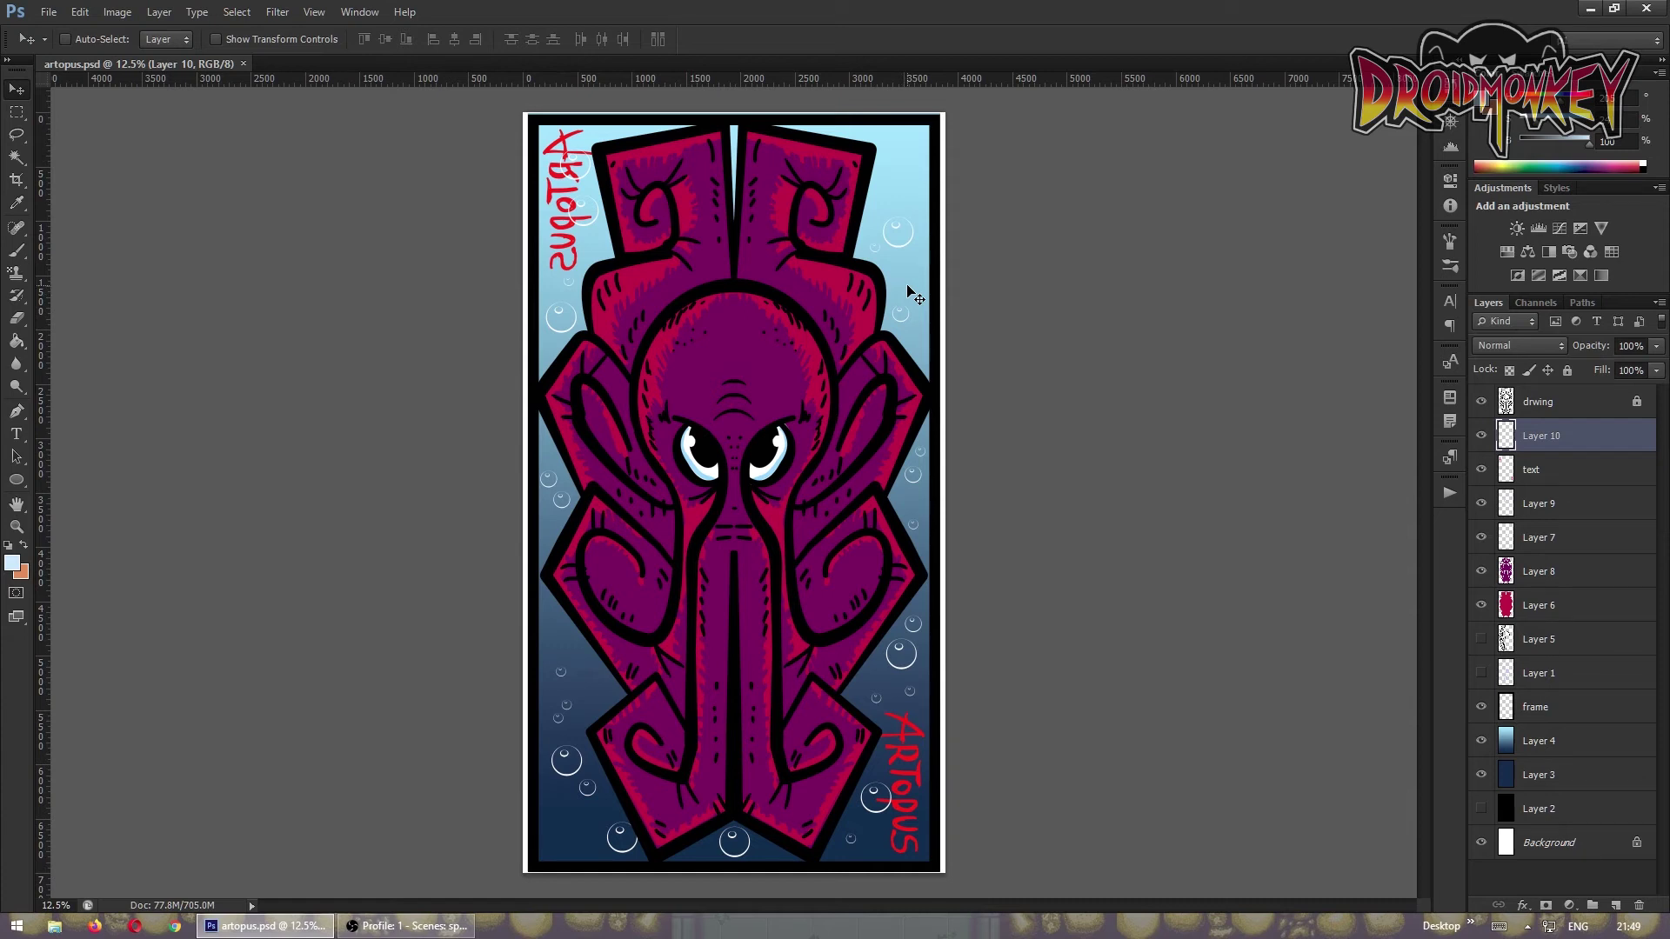
{"action": "left_click", "coordinate": [1481, 842]}
- On a new layer, pen-trace the paintbrush outline from the lower tentacle and stroke it black
{"action": "key", "text": "ctrl+shift+alt+n"}
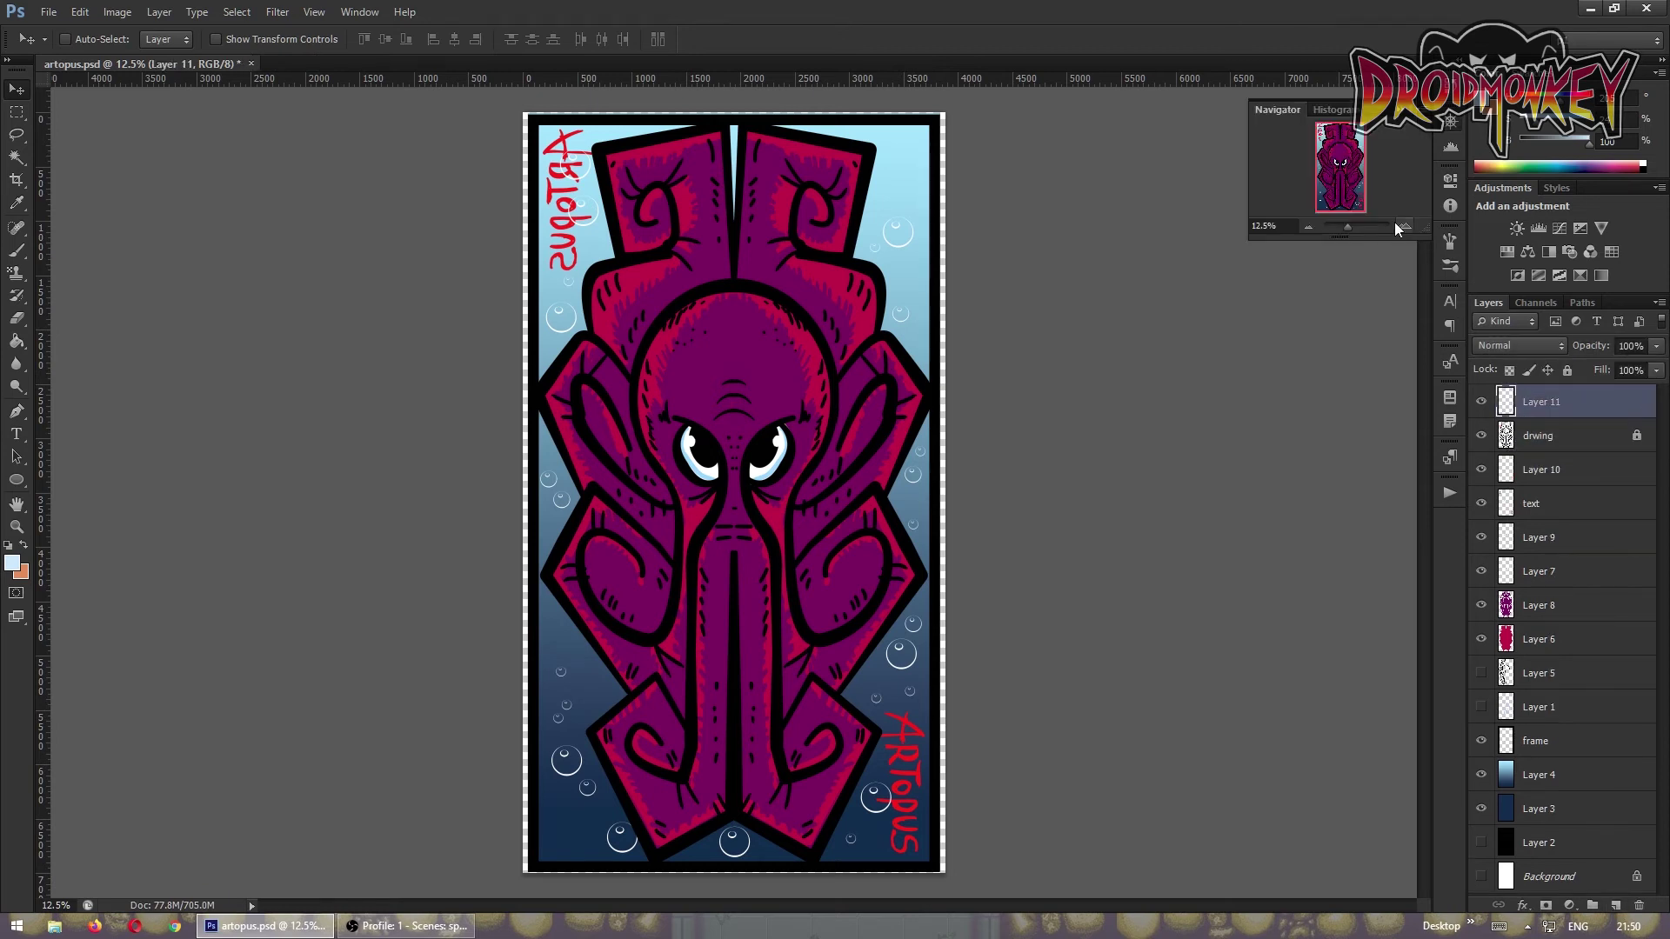
{"action": "left_click_drag", "start_coordinate": [1395, 222], "coordinate": [1350, 225]}
{"action": "key", "text": "p"}
{"action": "left_click", "coordinate": [864, 675]}
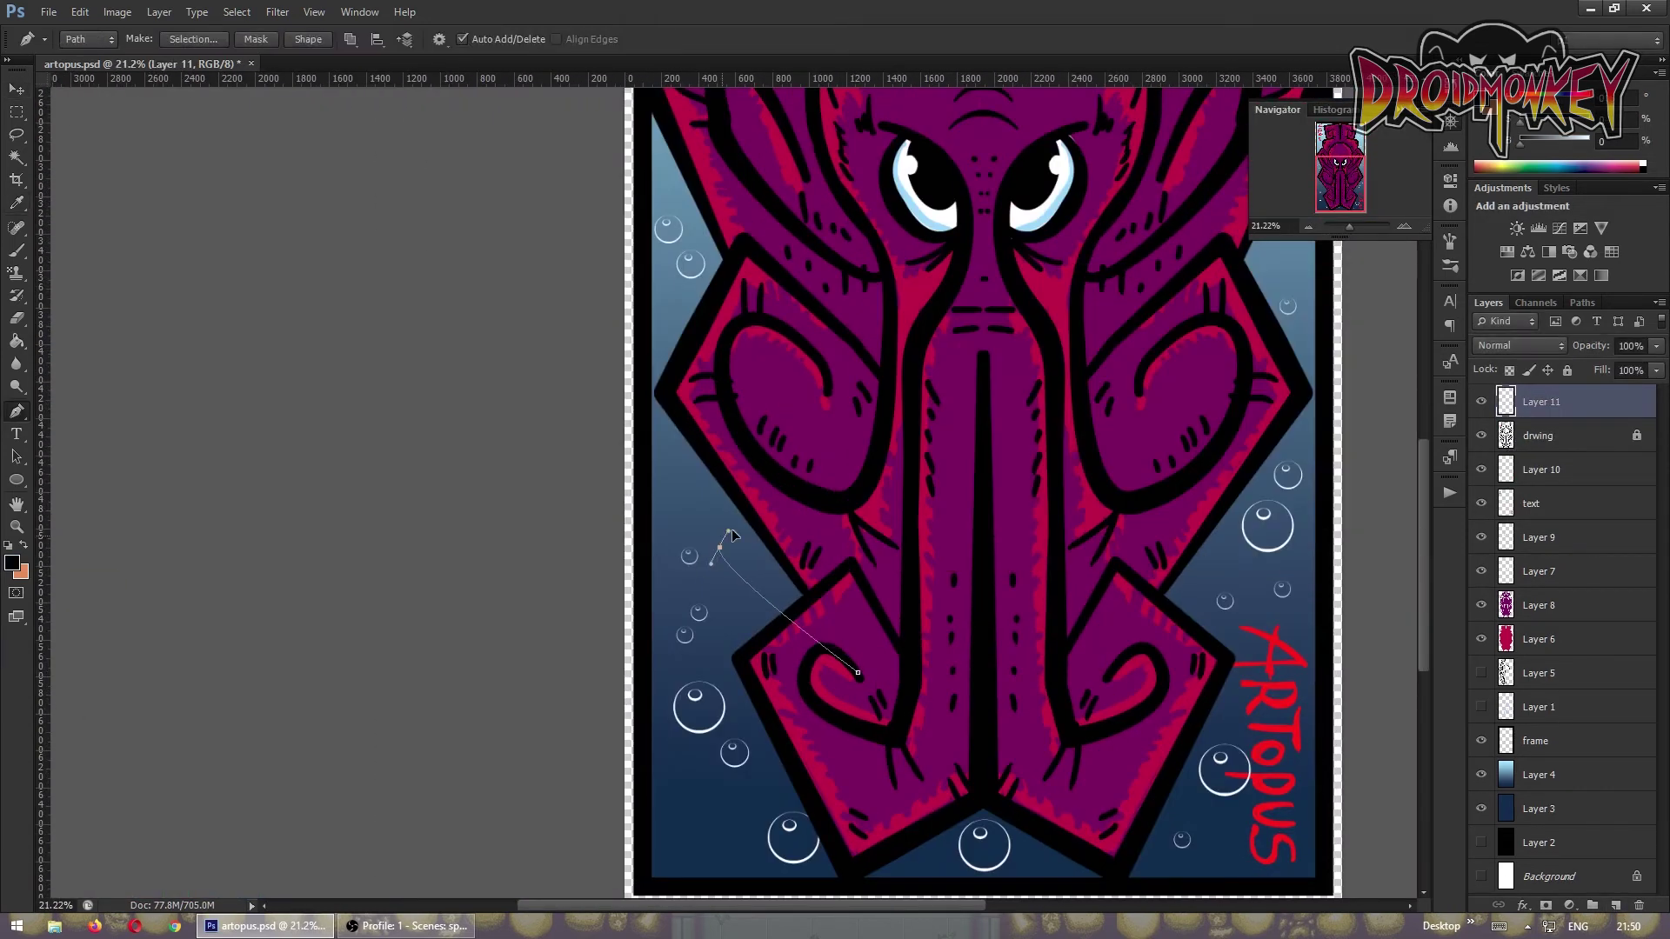
{"action": "left_click_drag", "start_coordinate": [711, 558], "coordinate": [719, 551]}
{"action": "right_click", "coordinate": [719, 551]}
{"action": "key", "text": "Return"}
{"action": "scroll", "coordinate": [812, 662], "scroll_direction": "up", "scroll_amount": 2}
{"action": "key", "text": "b"}
{"action": "key", "text": "p"}
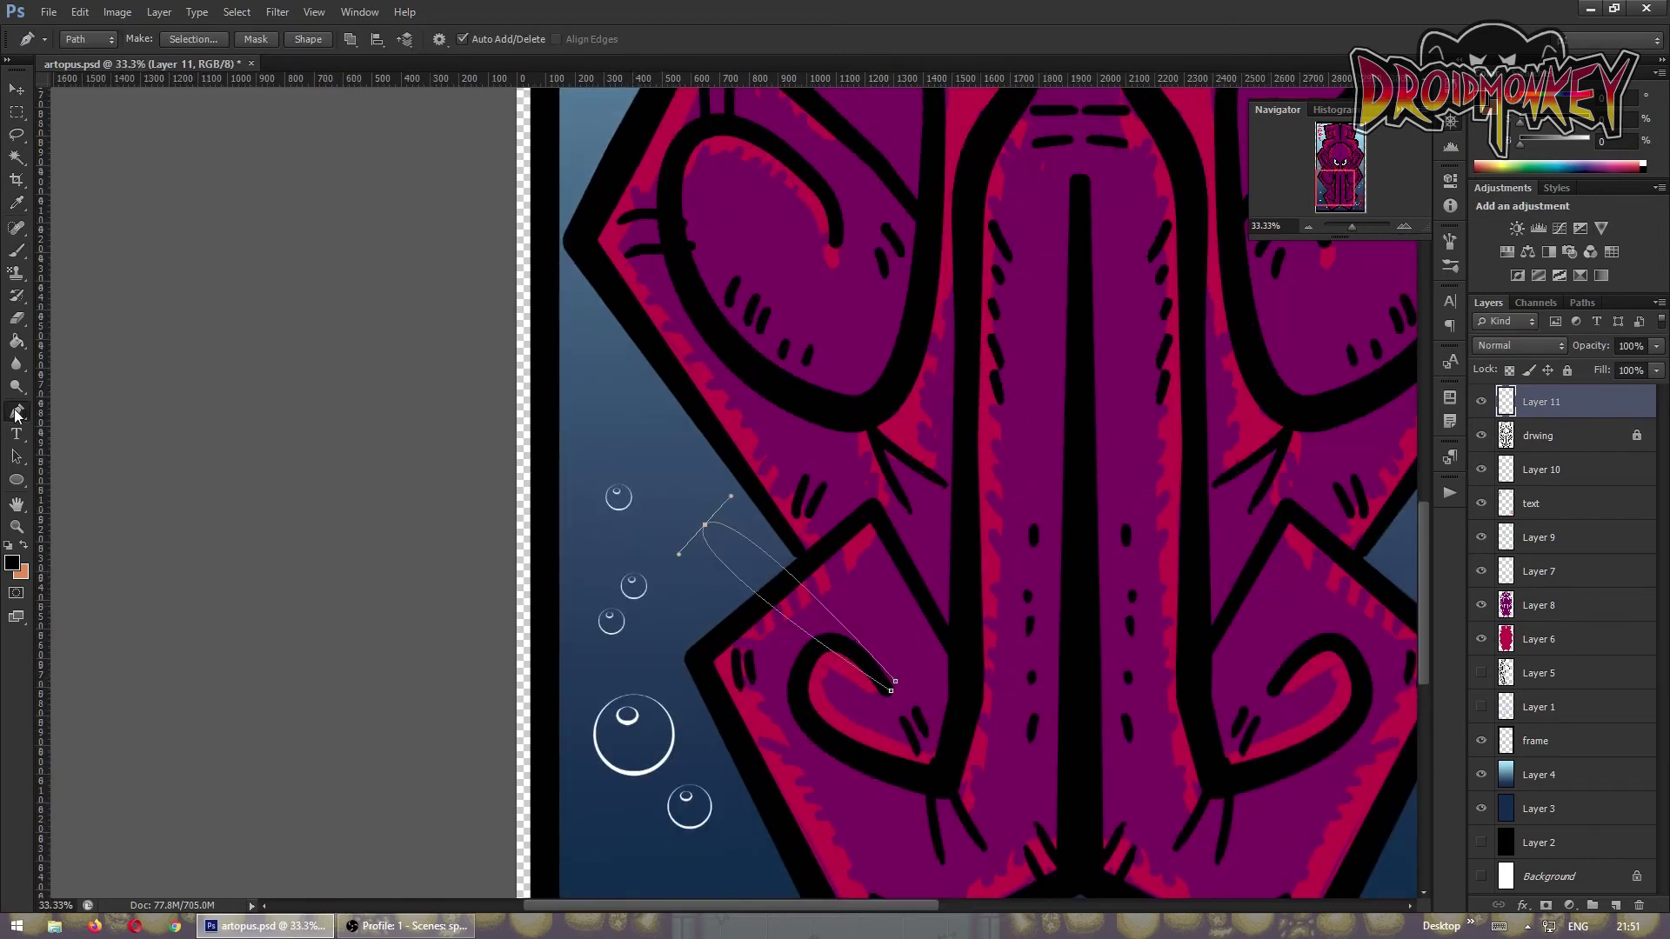
{"action": "right_click", "coordinate": [895, 645]}
{"action": "key", "text": "Return"}
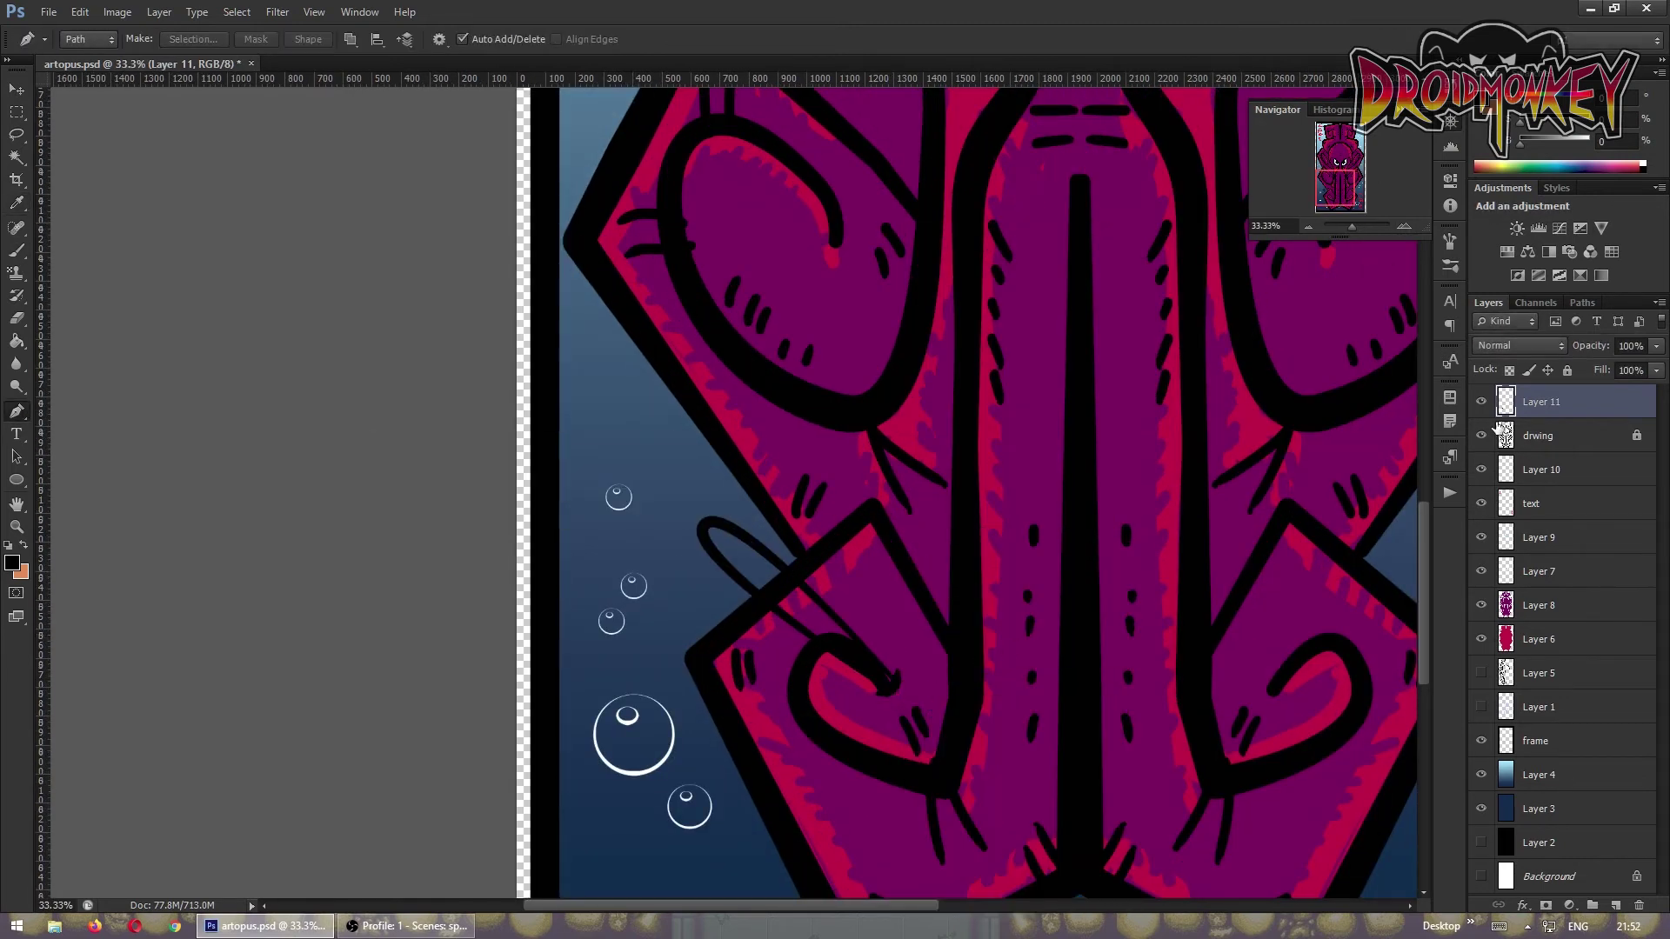
- Outline the brush tip and fill it solid black, undoing a trial white highlight
{"action": "left_click", "coordinate": [728, 528]}
{"action": "right_click", "coordinate": [712, 552]}
{"action": "key", "text": "Return"}
{"action": "key", "text": "b"}
{"action": "left_click_drag", "start_coordinate": [662, 479], "coordinate": [705, 535]}
{"action": "left_click_drag", "start_coordinate": [662, 477], "coordinate": [715, 522]}
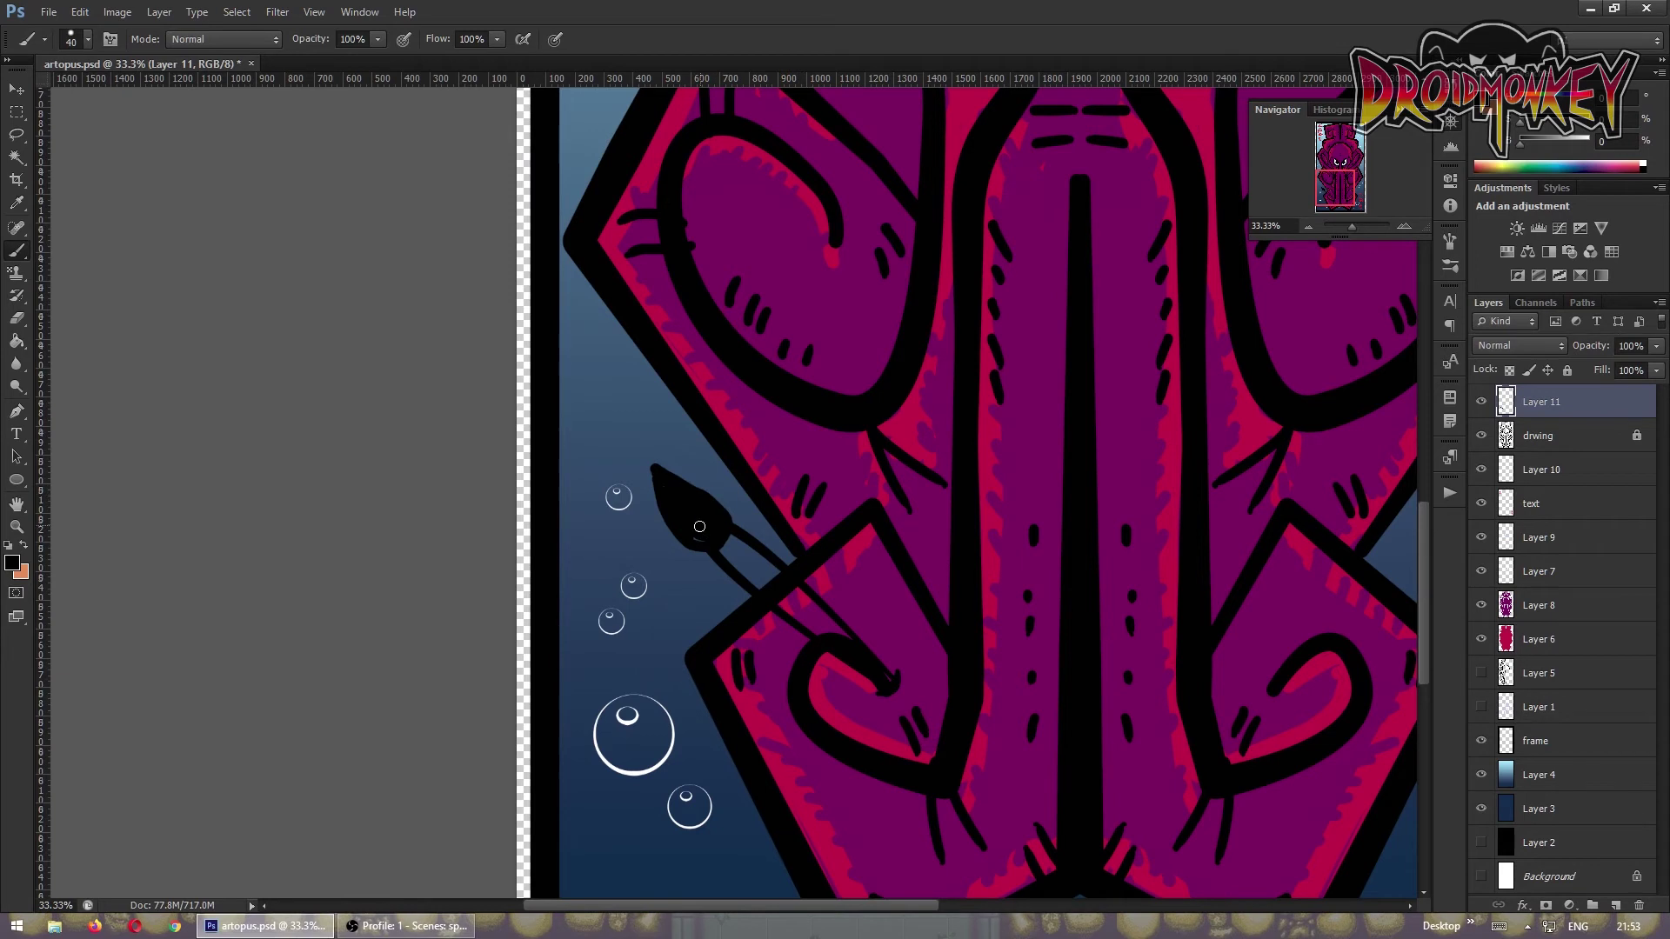
{"action": "left_click", "coordinate": [12, 563]}
{"action": "left_click_drag", "start_coordinate": [668, 482], "coordinate": [878, 674]}
{"action": "key", "text": "ctrl+z"}
- On a new layer beneath, paint the brush ferrule grey
{"action": "left_click", "coordinate": [1615, 906], "text": "ctrl"}
{"action": "left_click", "coordinate": [13, 563]}
{"action": "left_click", "coordinate": [1279, 298]}
{"action": "left_click", "coordinate": [12, 563]}
{"action": "left_click", "coordinate": [874, 435]}
{"action": "left_click", "coordinate": [1278, 298]}
{"action": "left_click_drag", "start_coordinate": [727, 548], "coordinate": [760, 596]}
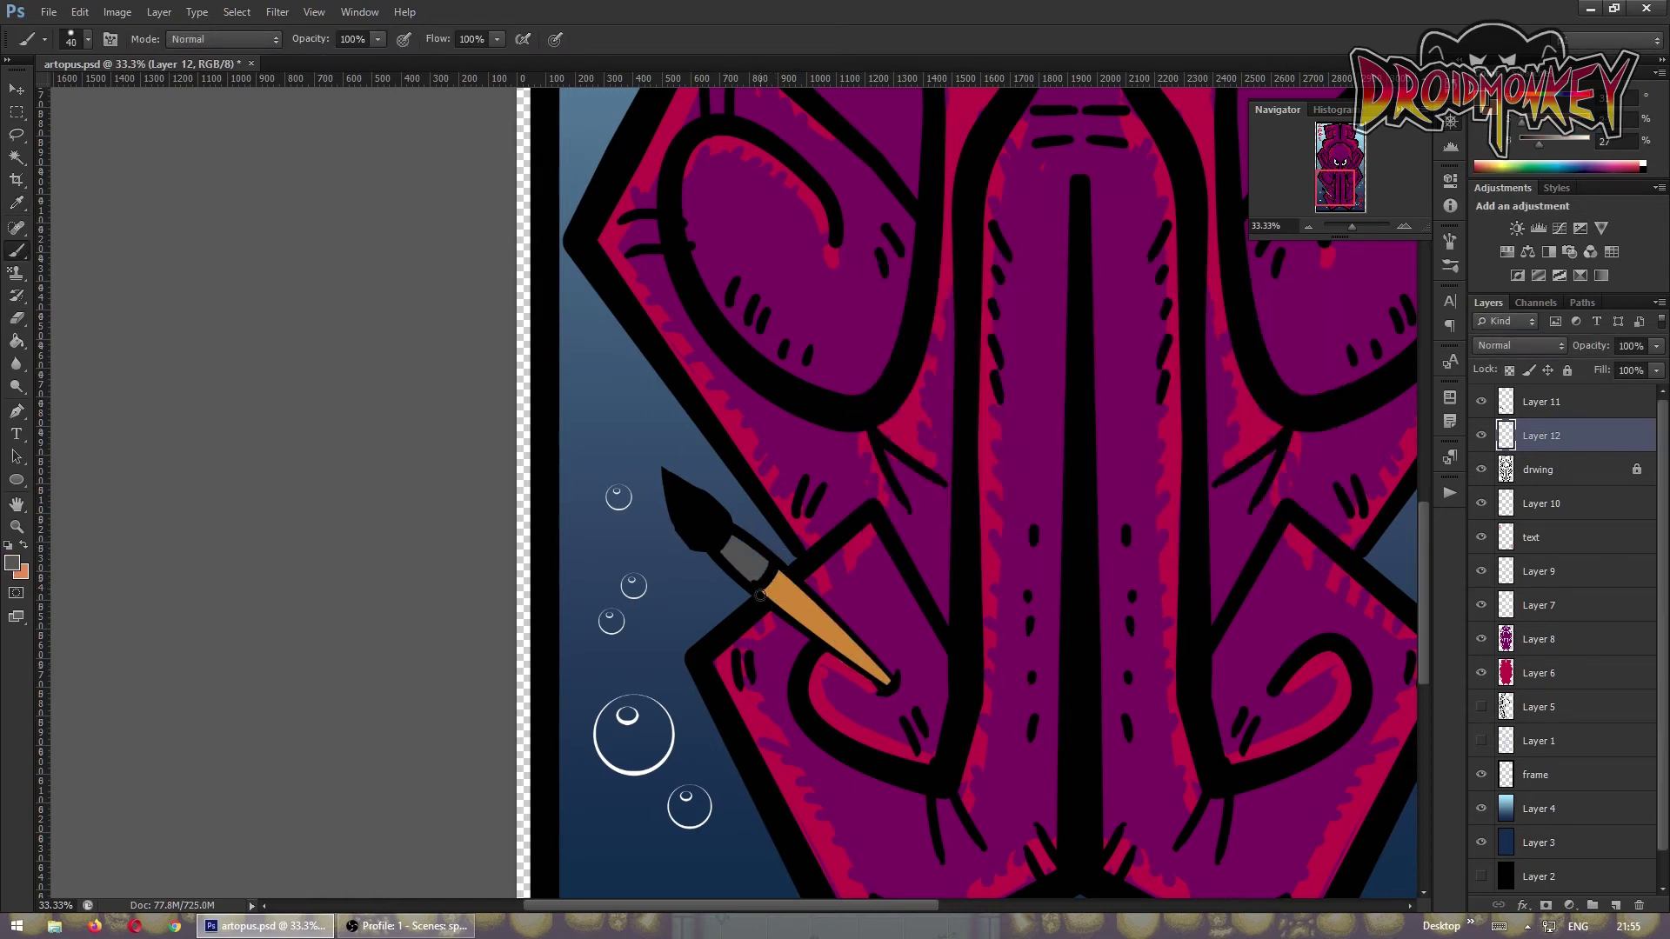
- Shade the brush handle with darker orange, add lighter orange highlights, and touch up the tip
{"action": "left_click", "coordinate": [12, 563]}
{"action": "left_click", "coordinate": [1044, 374]}
{"action": "left_click", "coordinate": [1279, 298]}
{"action": "left_click_drag", "start_coordinate": [769, 585], "coordinate": [883, 683]}
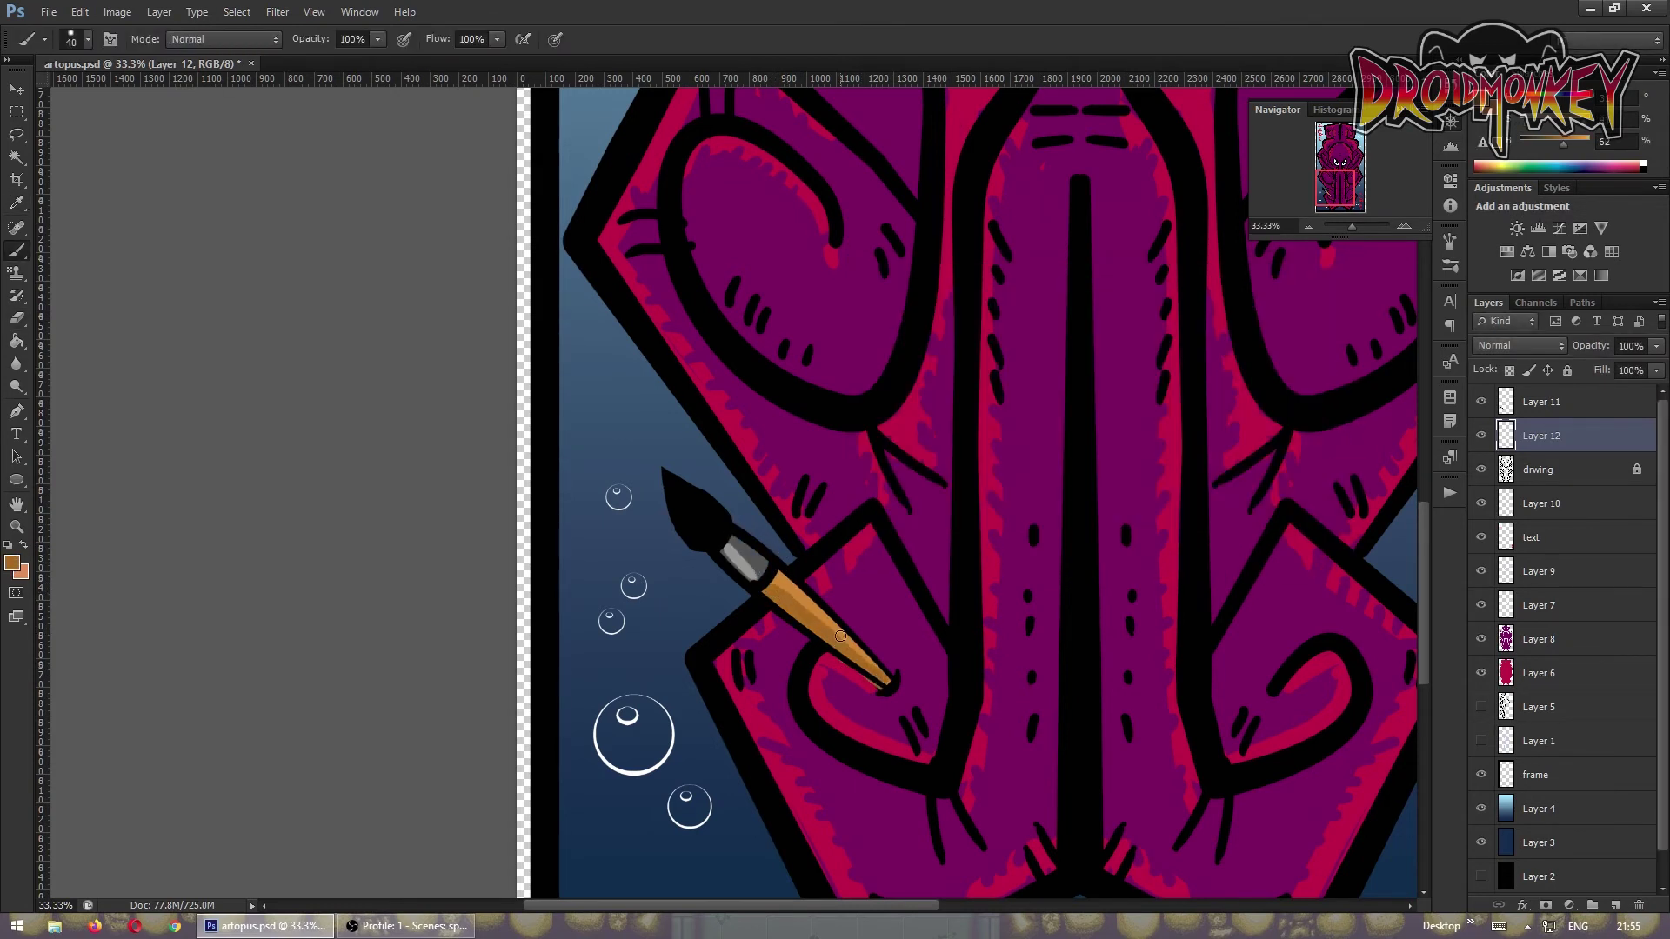
{"action": "left_click", "coordinate": [12, 563]}
{"action": "left_click", "coordinate": [1044, 365]}
{"action": "left_click", "coordinate": [1279, 299]}
{"action": "mouse_move", "coordinate": [783, 592]}
{"action": "left_mouse_down"}
{"action": "mouse_move", "coordinate": [898, 687]}
{"action": "mouse_move", "coordinate": [910, 657]}
{"action": "left_mouse_up"}
{"action": "key", "text": "e"}
{"action": "left_click", "coordinate": [26, 251]}
{"action": "left_click", "coordinate": [1307, 226]}
{"action": "left_click", "coordinate": [1307, 227]}
{"action": "left_click", "coordinate": [1307, 227]}
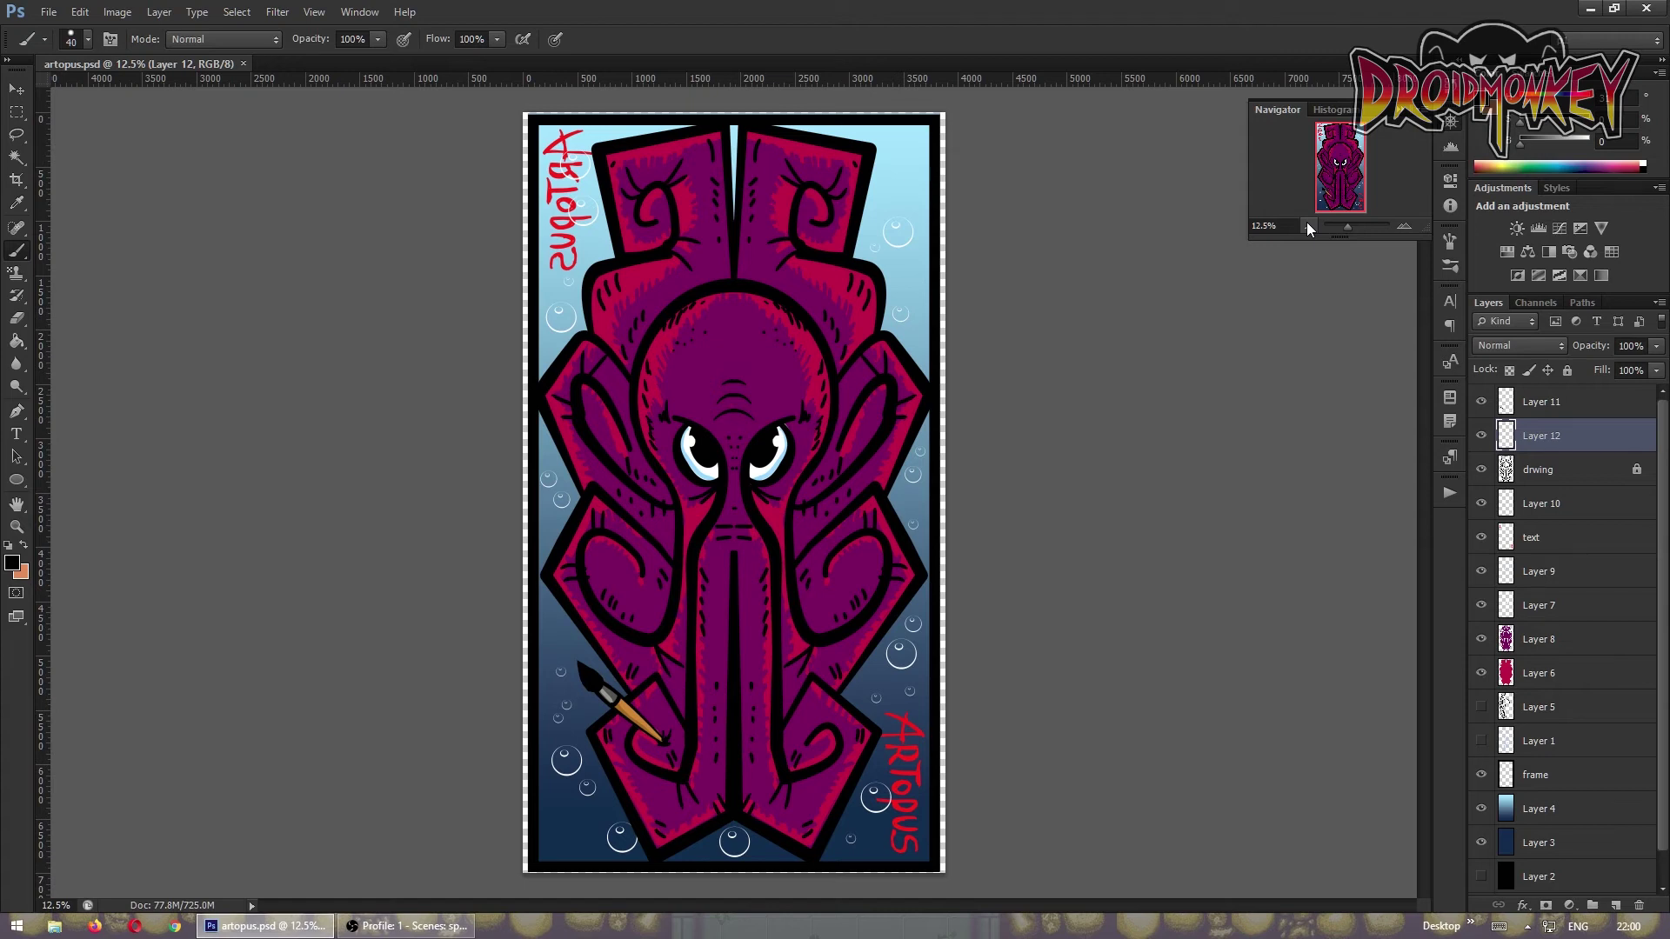
{"action": "left_click", "coordinate": [1615, 905]}
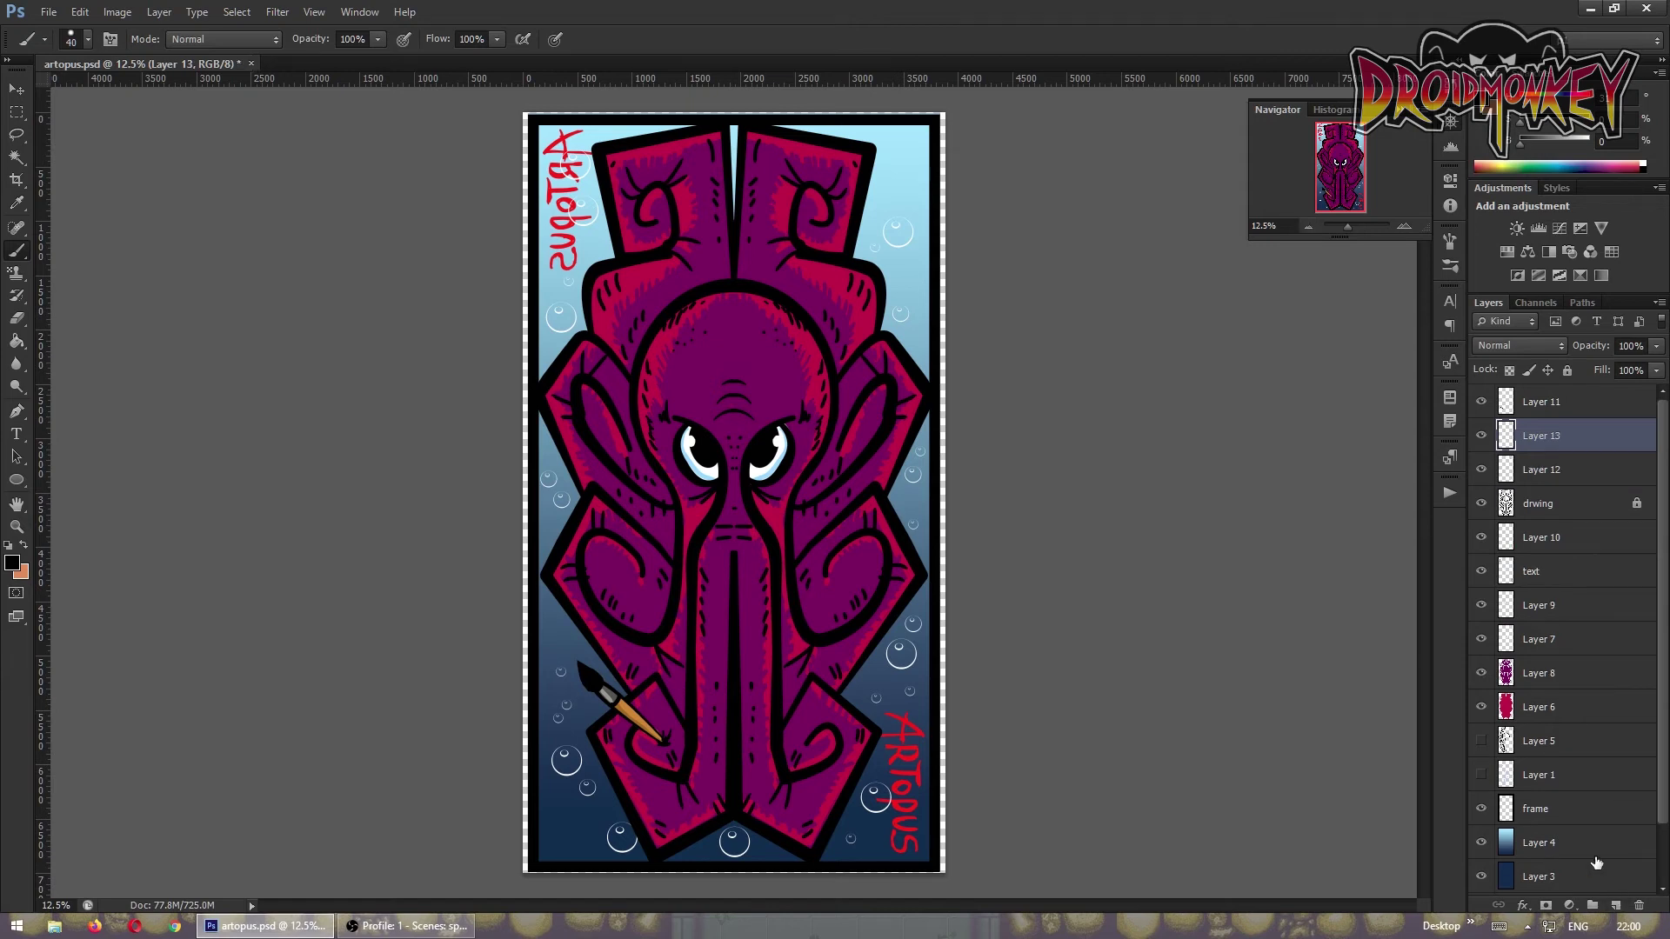
- Zoom in on the right tentacle and sketch a trial curve from it, then discard it
{"action": "key", "text": "ctrl+plus"}
{"action": "key", "text": "ctrl+plus"}
{"action": "key", "text": "ctrl+plus"}
{"action": "key", "text": "p"}
{"action": "left_click_drag", "start_coordinate": [809, 553], "coordinate": [887, 526]}
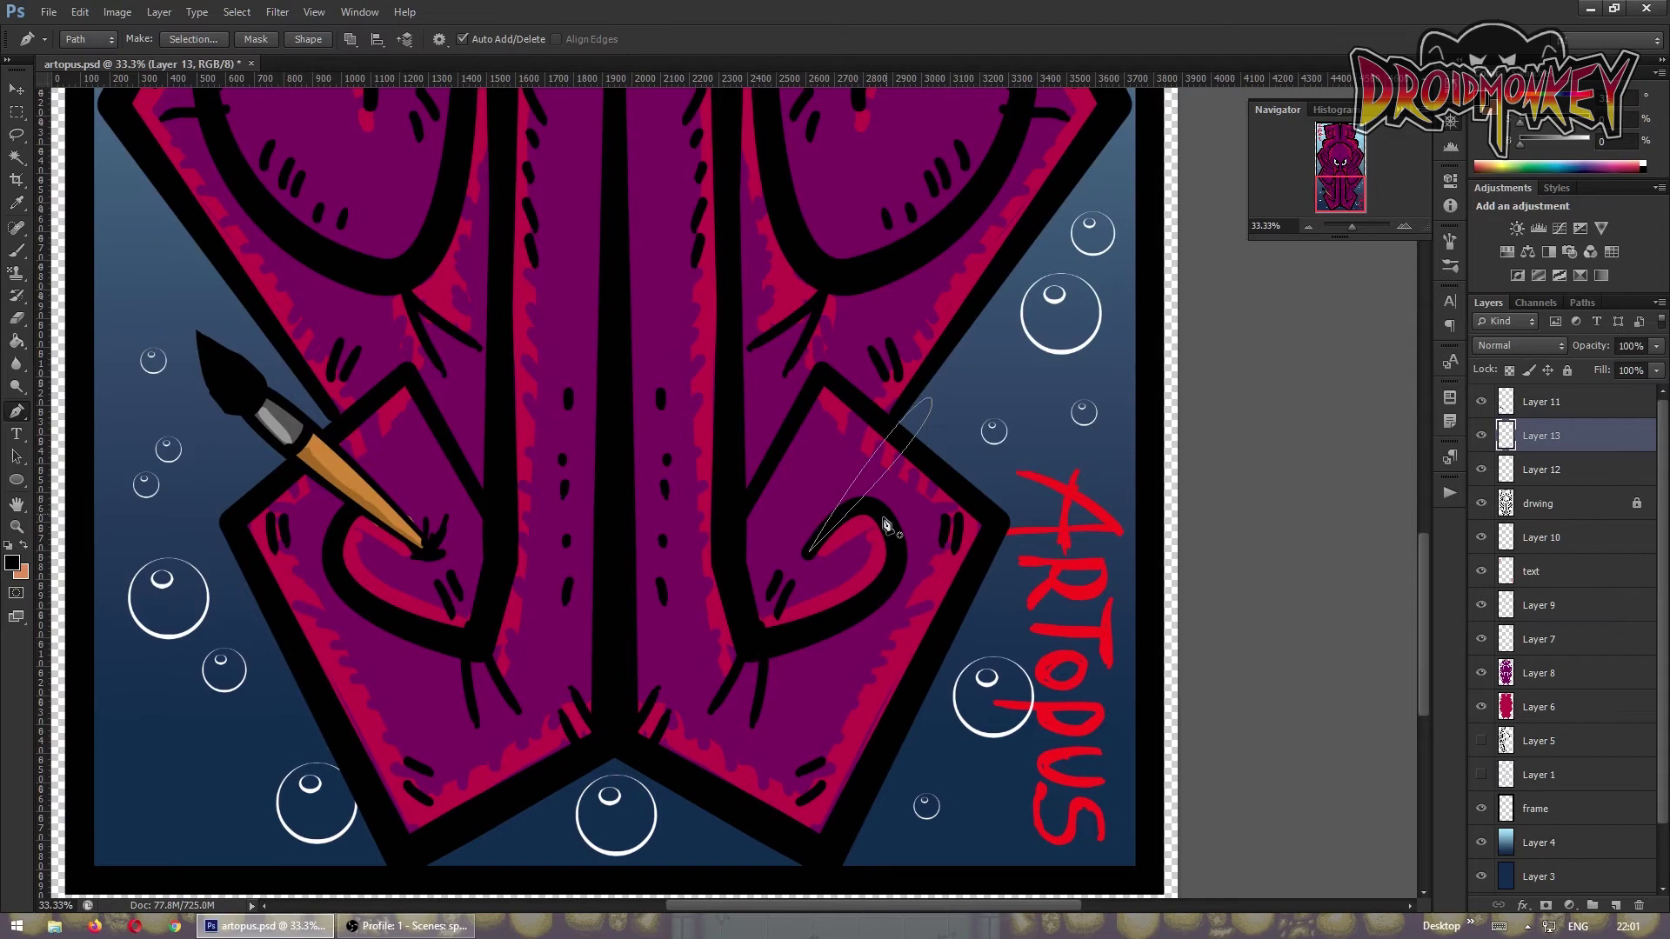
{"action": "key", "text": "b"}
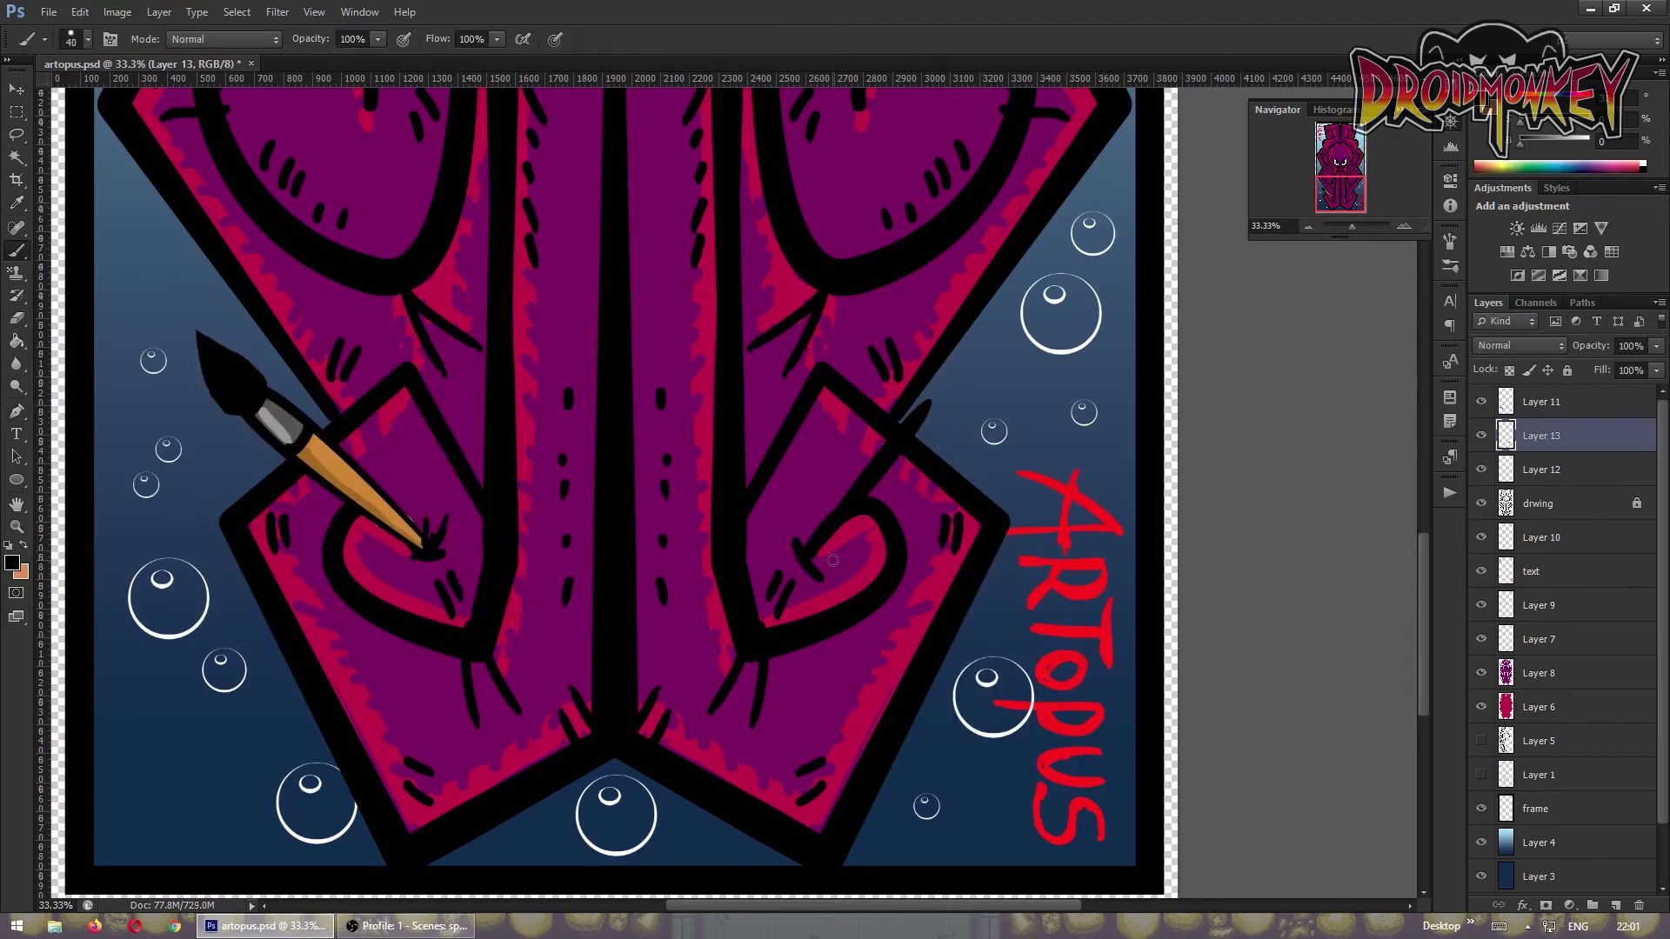
{"action": "key", "text": "ctrl+plus"}
{"action": "key", "text": "ctrl+plus"}
{"action": "key", "text": "ctrl+plus"}
{"action": "key", "text": "p"}
- Pen-trace the pen handle outline and inner nib loop, then stroke it in black
{"action": "left_click", "coordinate": [655, 525]}
{"action": "left_click", "coordinate": [676, 475]}
{"action": "left_click_drag", "start_coordinate": [710, 446], "coordinate": [722, 441]}
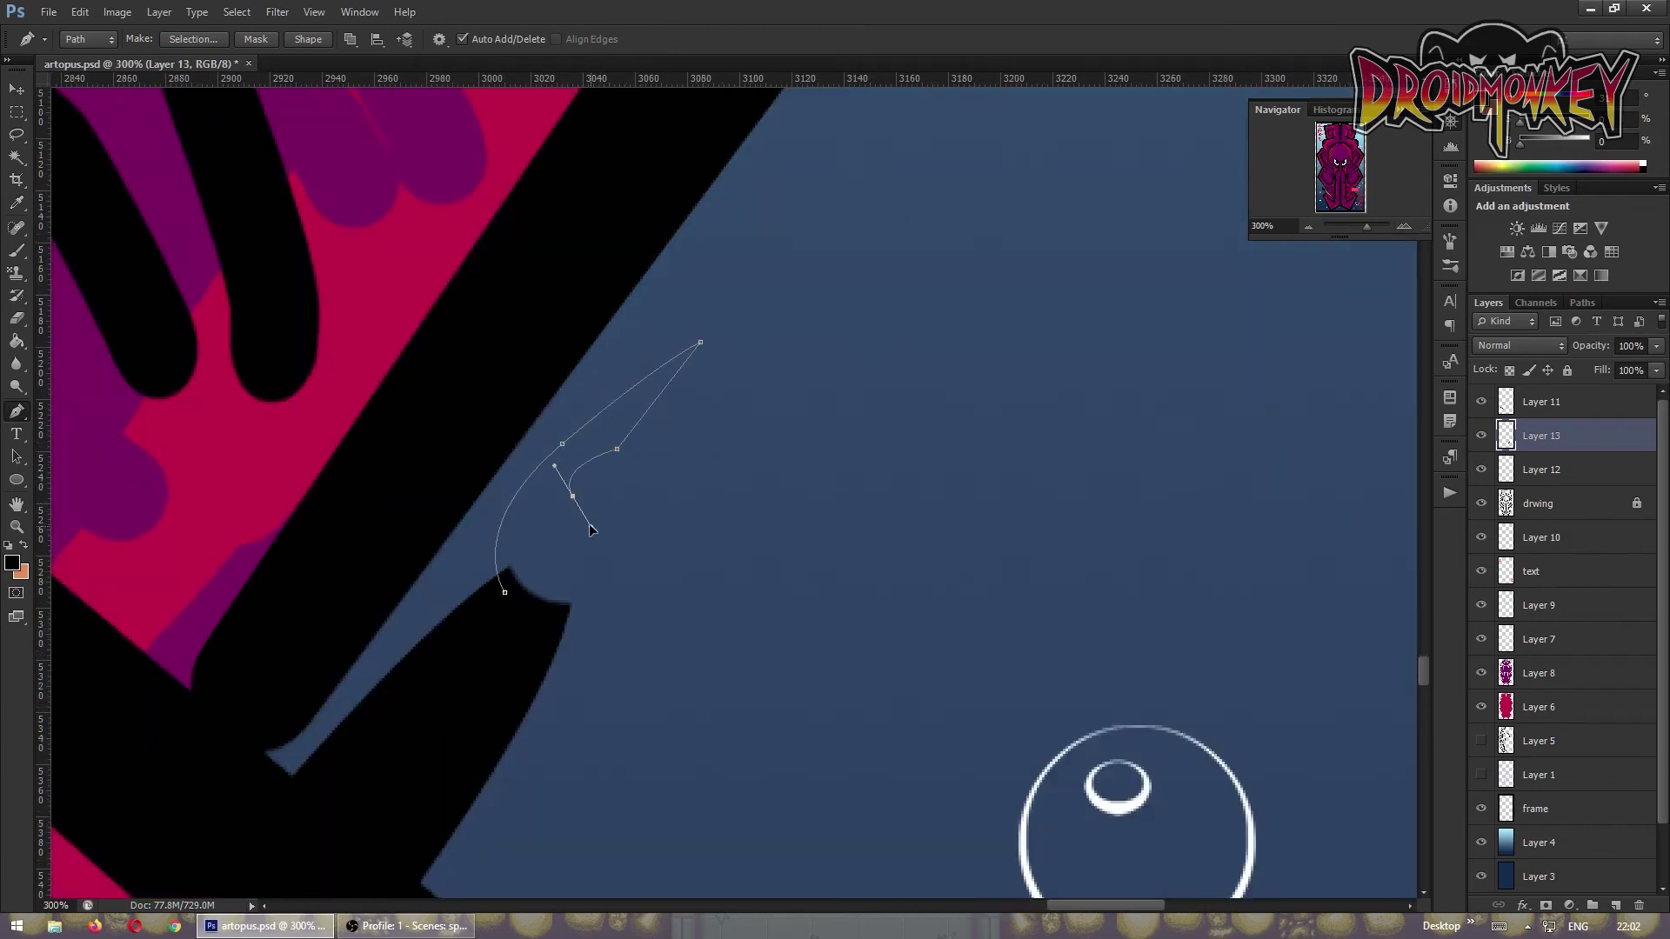
{"action": "left_click_drag", "start_coordinate": [546, 616], "coordinate": [636, 656]}
{"action": "left_click", "coordinate": [584, 522]}
{"action": "left_click", "coordinate": [704, 351]}
{"action": "left_click_drag", "start_coordinate": [665, 533], "coordinate": [654, 467]}
{"action": "key", "text": "Escape"}
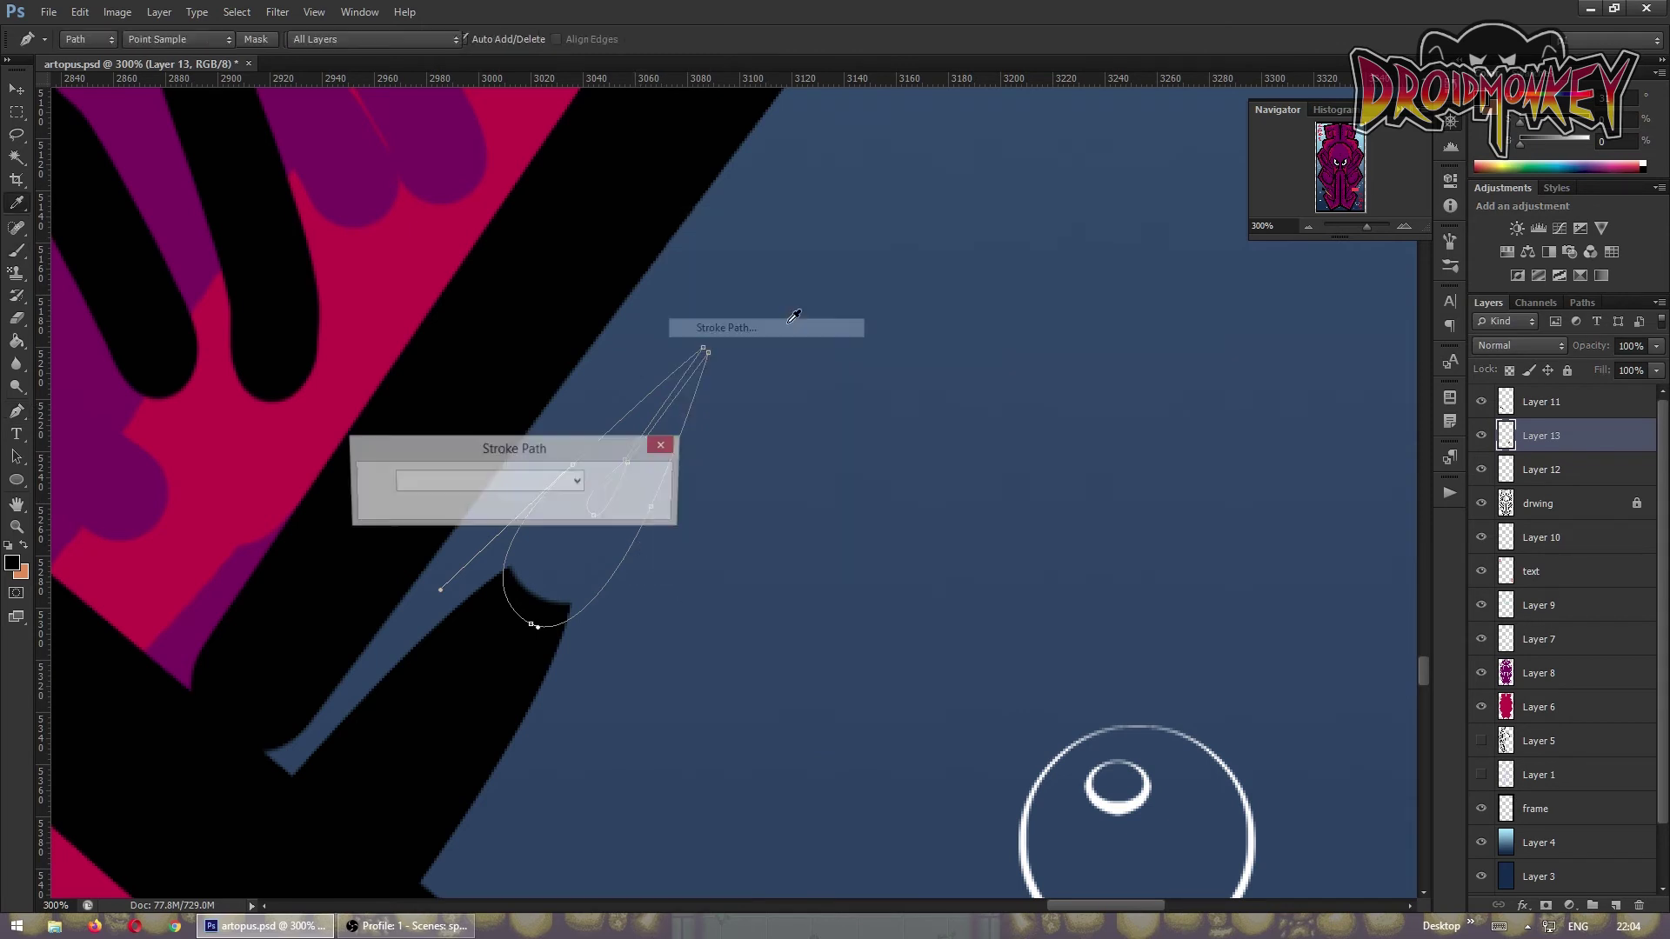
{"action": "left_click", "coordinate": [1308, 227]}
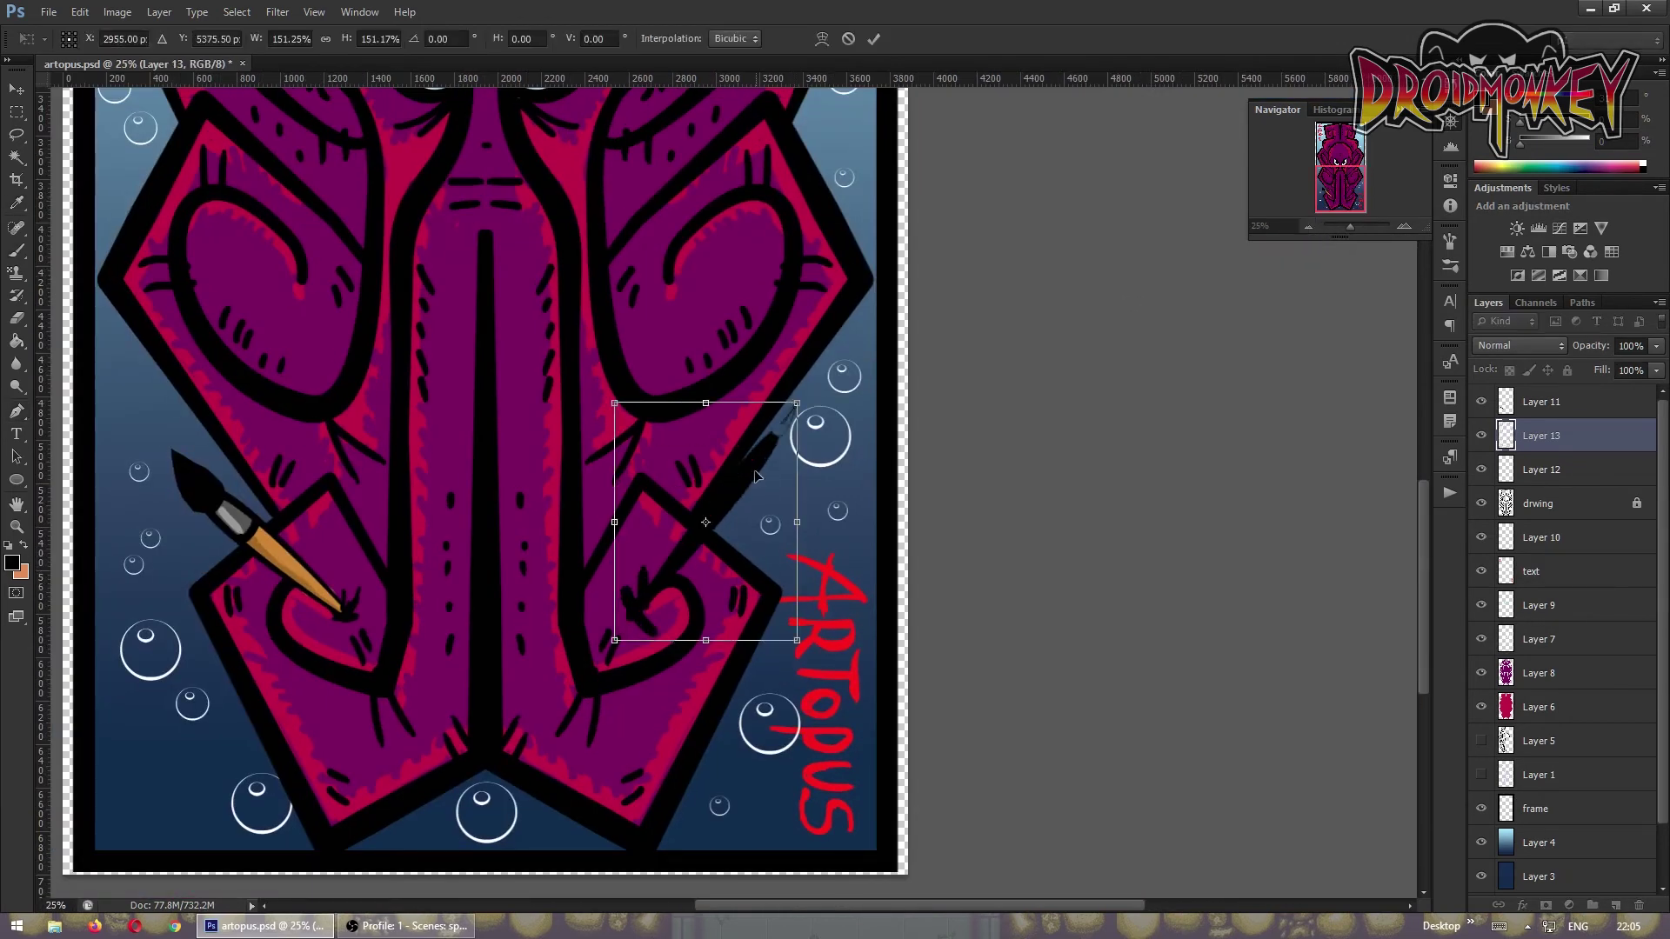
- Lasso and delete the rough black loop near the bubble
{"action": "key", "text": "z"}
{"action": "left_click", "coordinate": [793, 498]}
{"action": "key", "text": "l"}
{"action": "left_click_drag", "start_coordinate": [857, 328], "coordinate": [729, 465]}
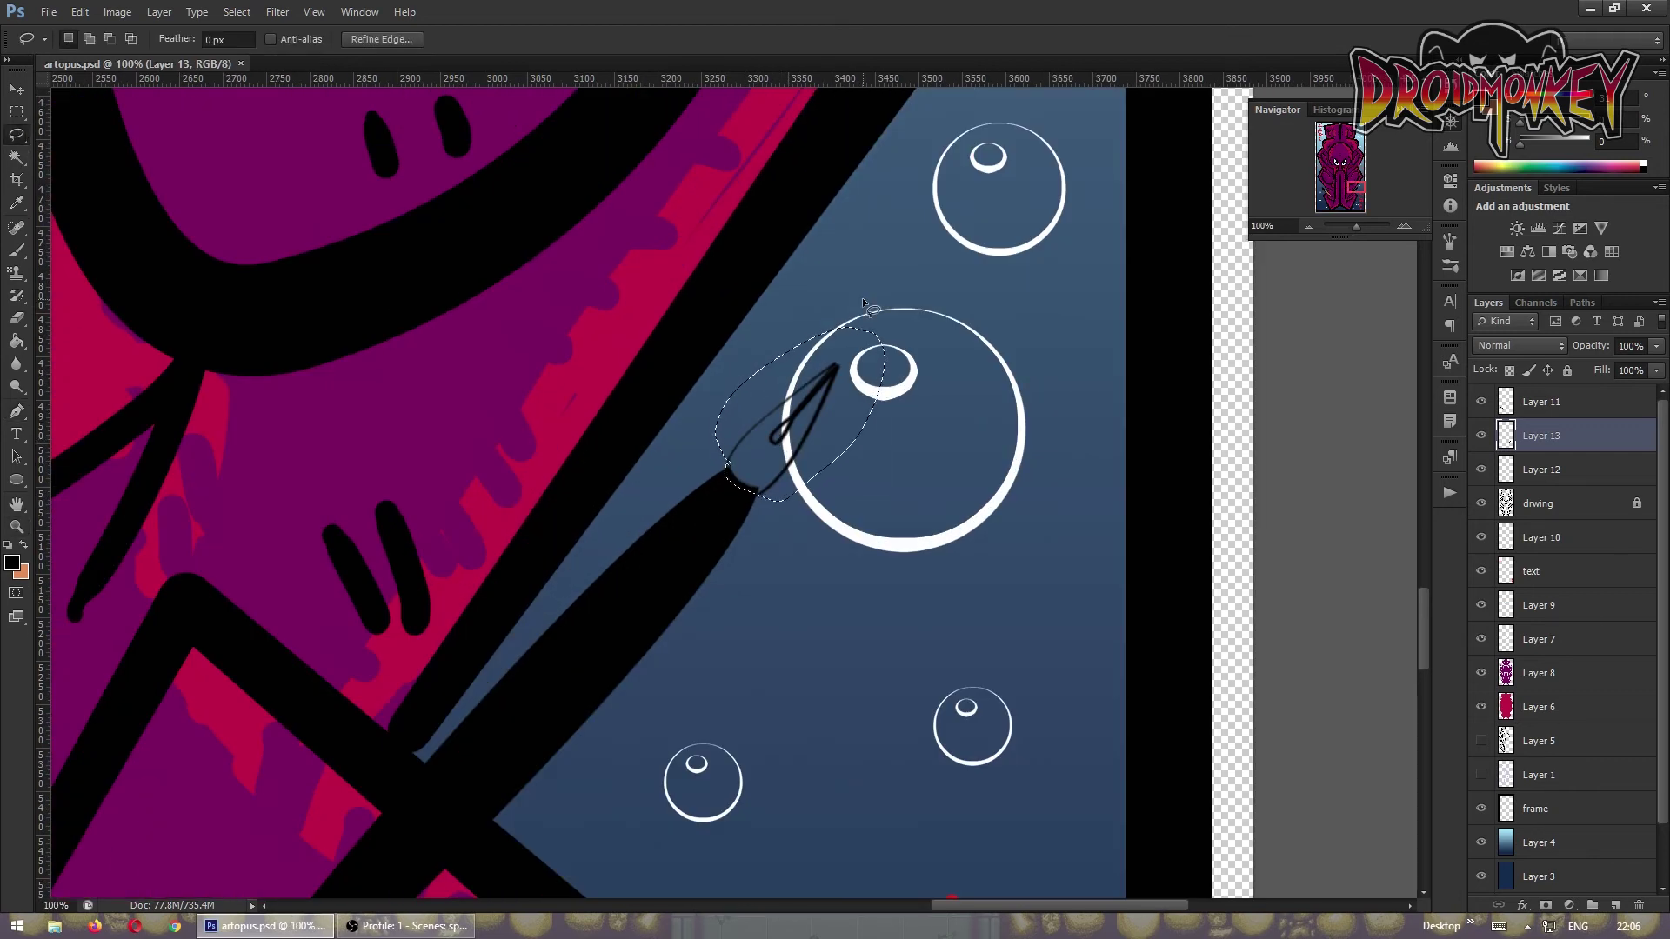
{"action": "key", "text": "Delete"}
{"action": "left_click", "coordinate": [1307, 227]}
{"action": "left_click", "coordinate": [1308, 227]}
- Draw a curved nib outline over the bubble, stroke it black, and rotate a duplicate into place
{"action": "key", "text": "p"}
{"action": "key", "text": "ctrl+z"}
{"action": "scroll", "coordinate": [728, 484], "scroll_direction": "up", "scroll_amount": 3}
{"action": "left_click_drag", "start_coordinate": [390, 557], "coordinate": [429, 498]}
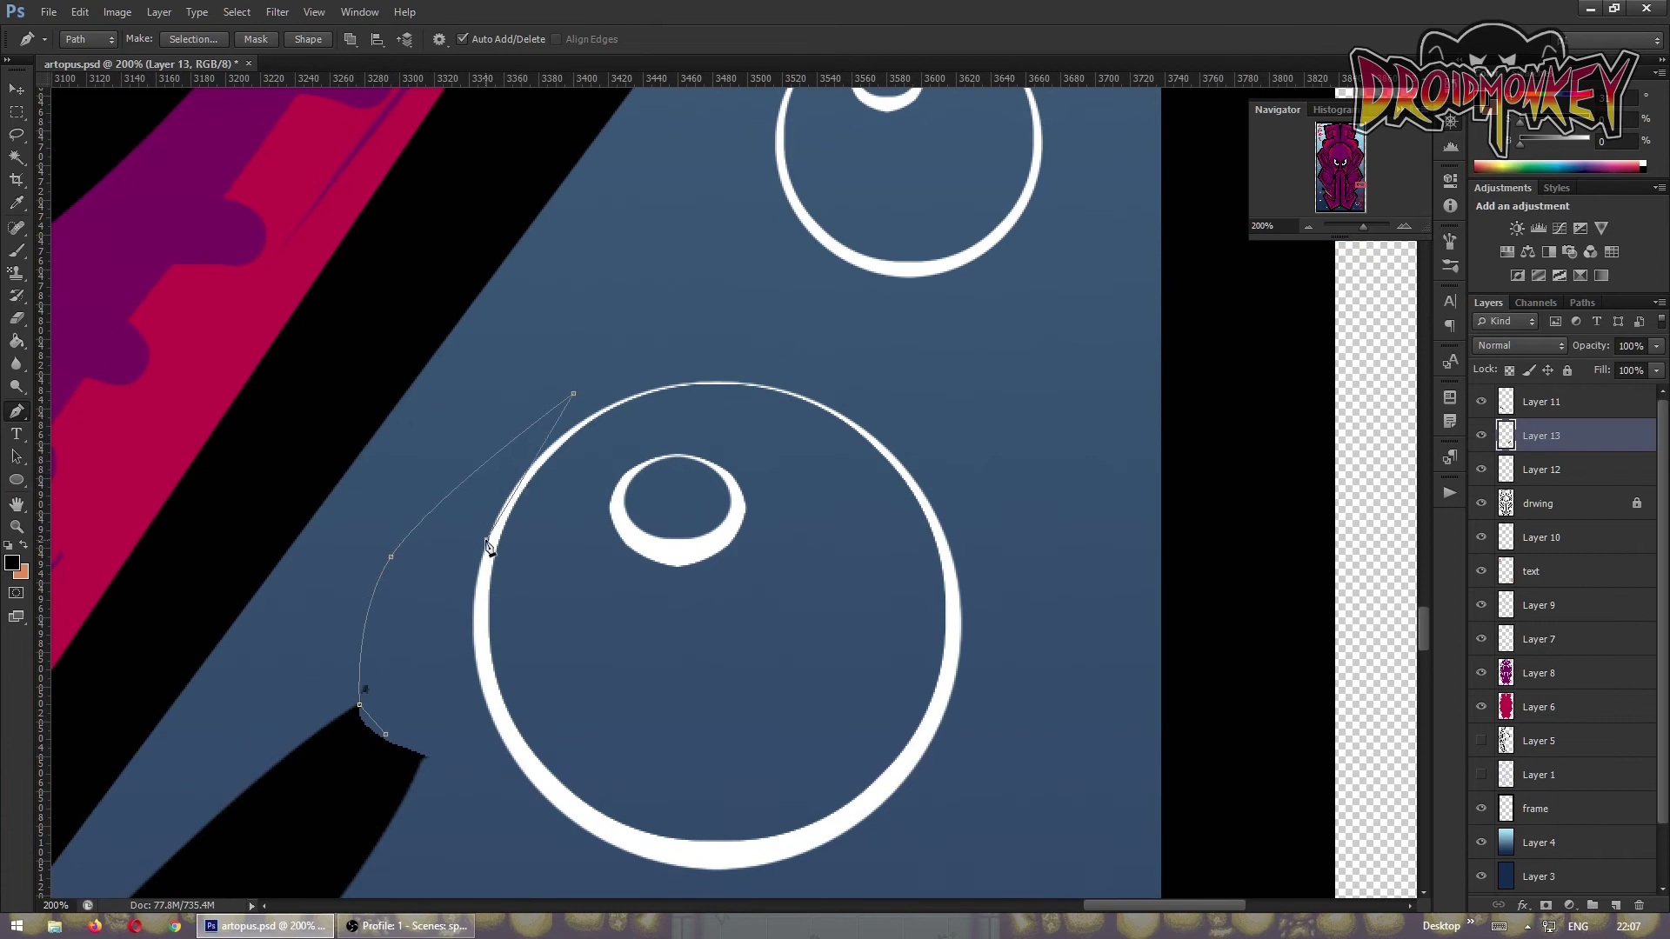
{"action": "key", "text": "Return"}
{"action": "key", "text": "ctrl+j"}
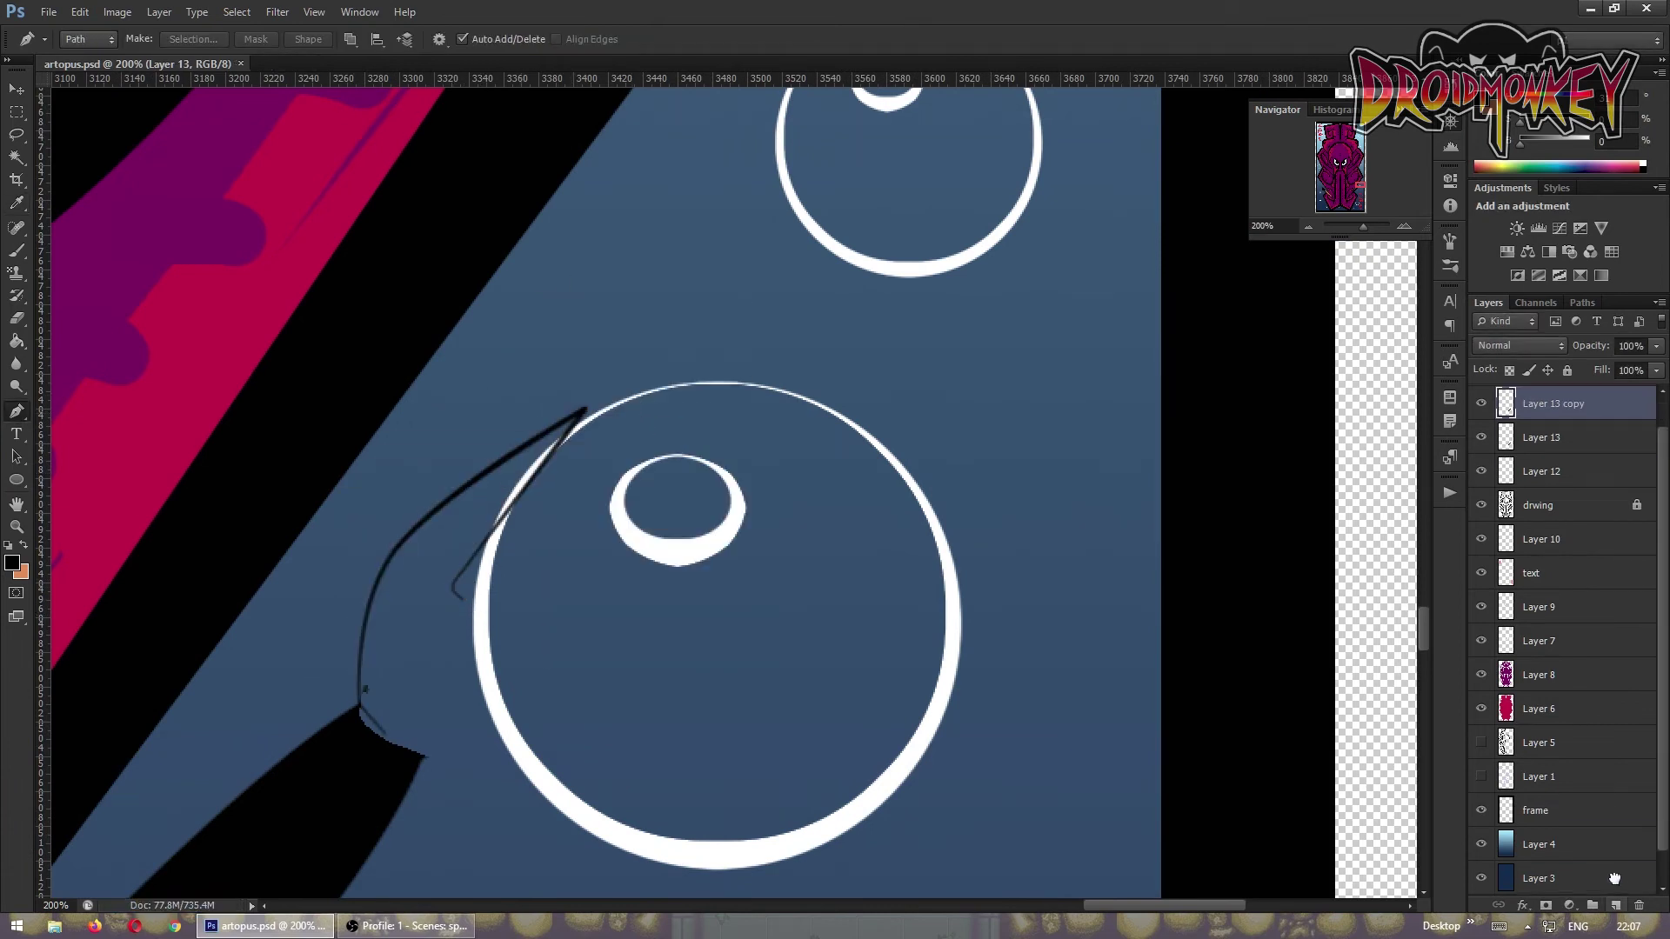
{"action": "left_click", "coordinate": [19, 87]}
{"action": "key", "text": "ctrl+t"}
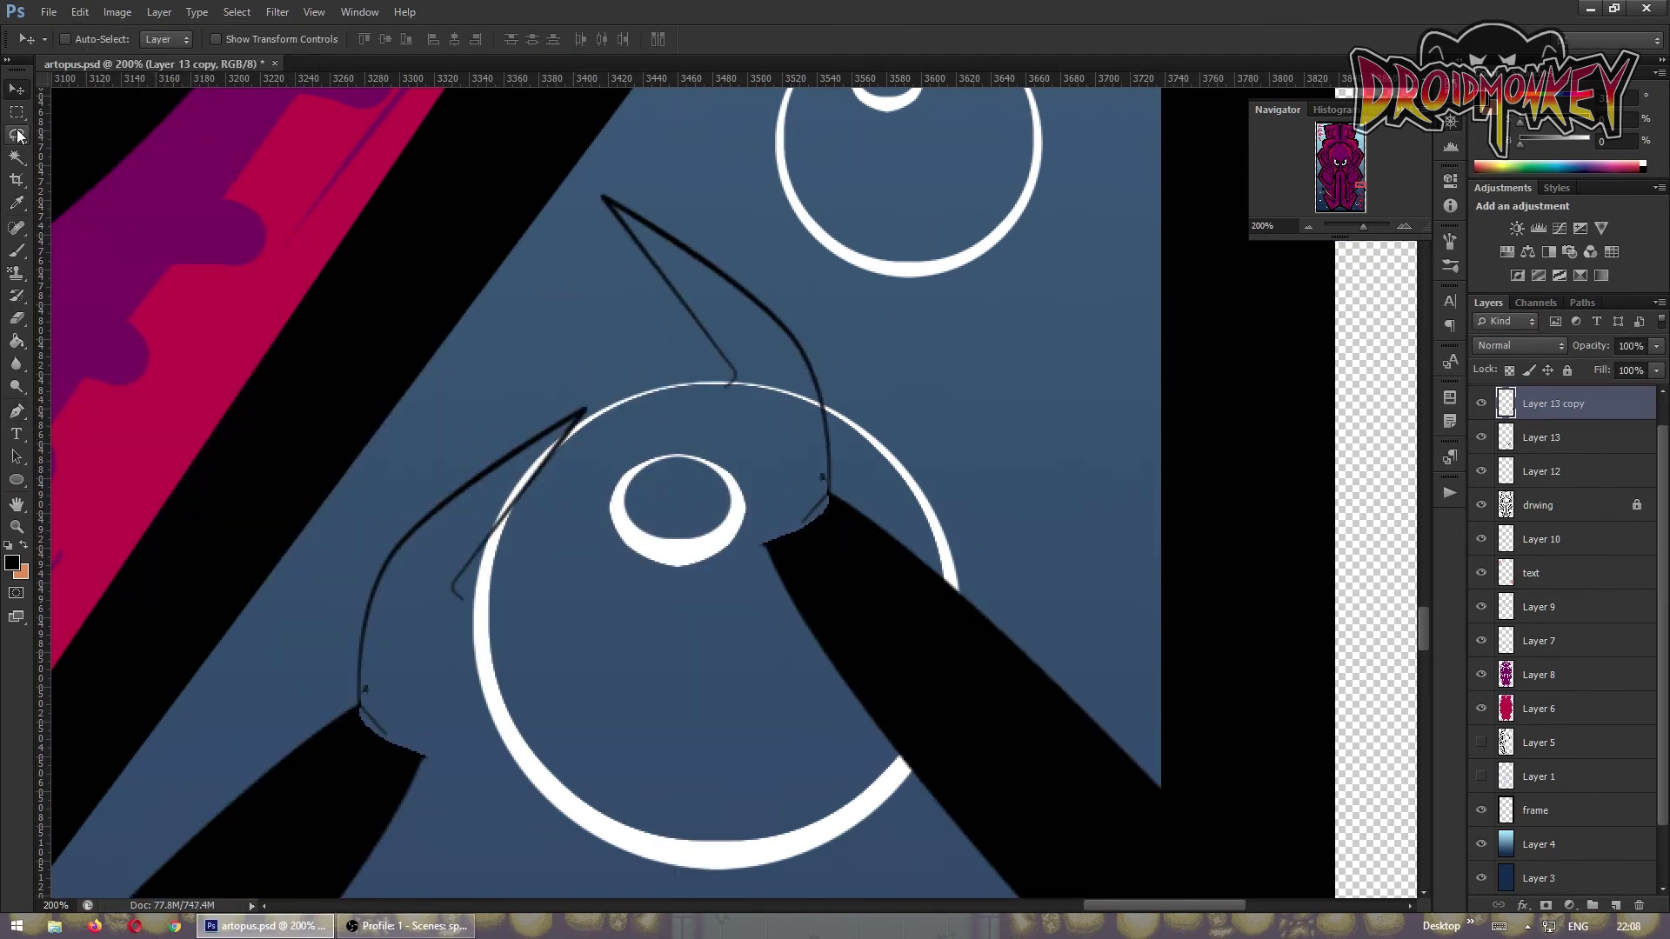
{"action": "mouse_move", "coordinate": [516, 451]}
{"action": "left_mouse_down"}
{"action": "mouse_move", "coordinate": [717, 645]}
{"action": "mouse_move", "coordinate": [568, 620]}
{"action": "mouse_move", "coordinate": [514, 565]}
{"action": "left_mouse_up"}
{"action": "key", "text": "Return"}
- Lasso the pen tip onto its own layer, merge it back, and nudge it slightly up-right
{"action": "key", "text": "ctrl+minus"}
{"action": "key", "text": "ctrl+minus"}
{"action": "key", "text": "ctrl+minus"}
{"action": "key", "text": "l"}
{"action": "right_click", "coordinate": [691, 496]}
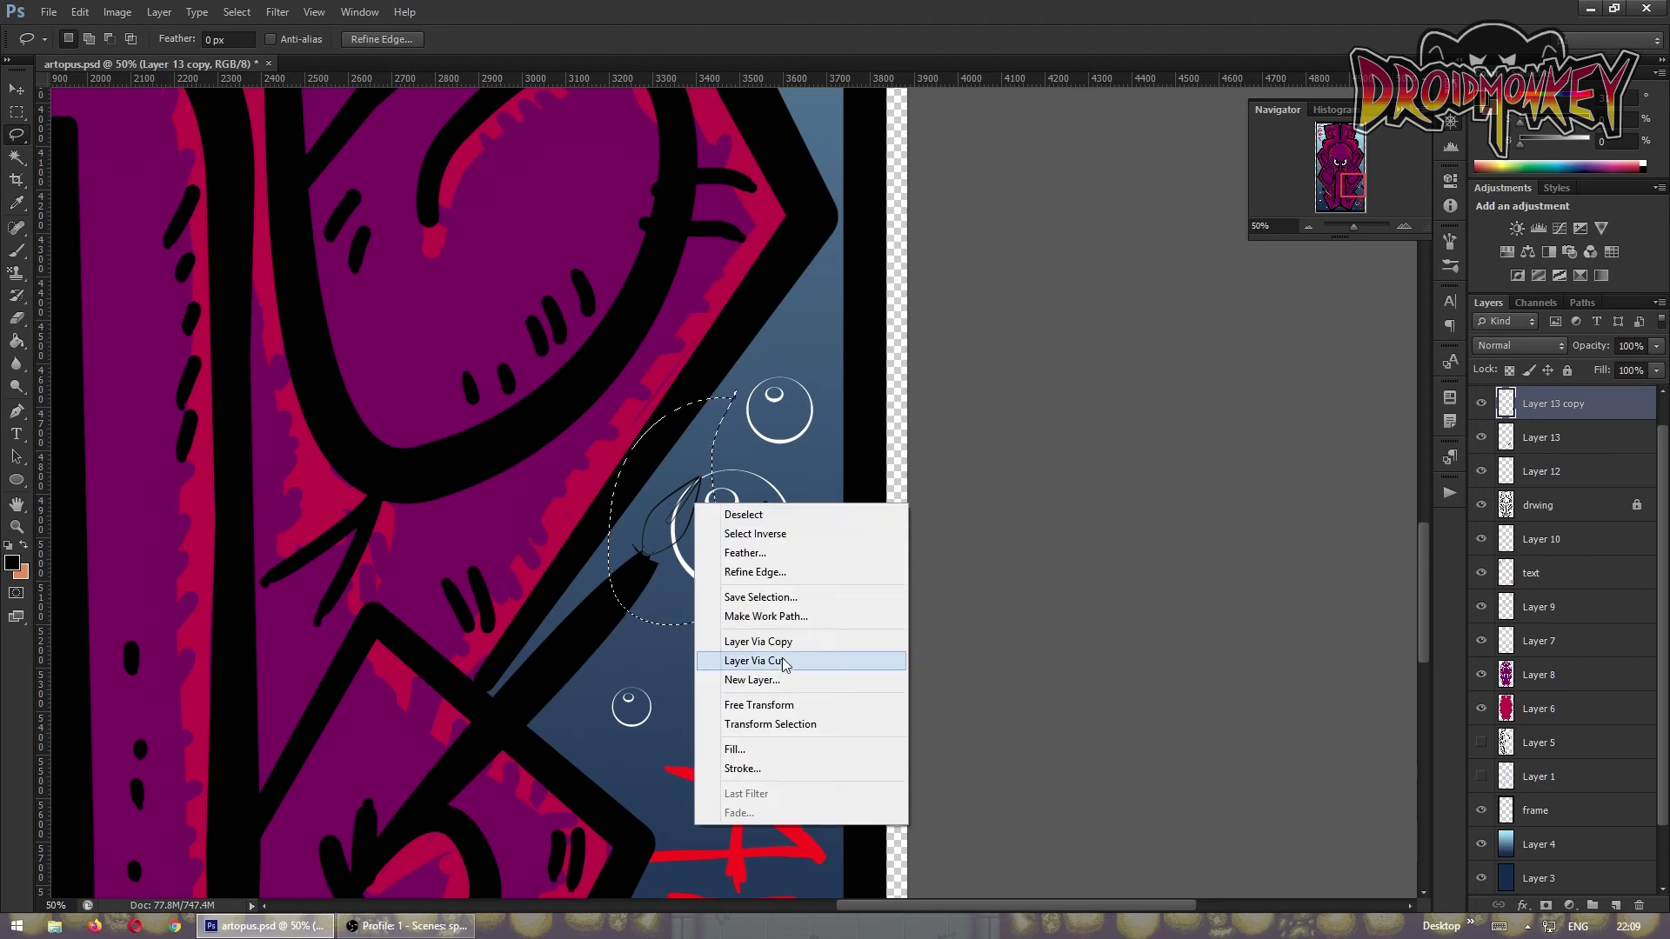
{"action": "left_click", "coordinate": [766, 656]}
{"action": "key", "text": "v"}
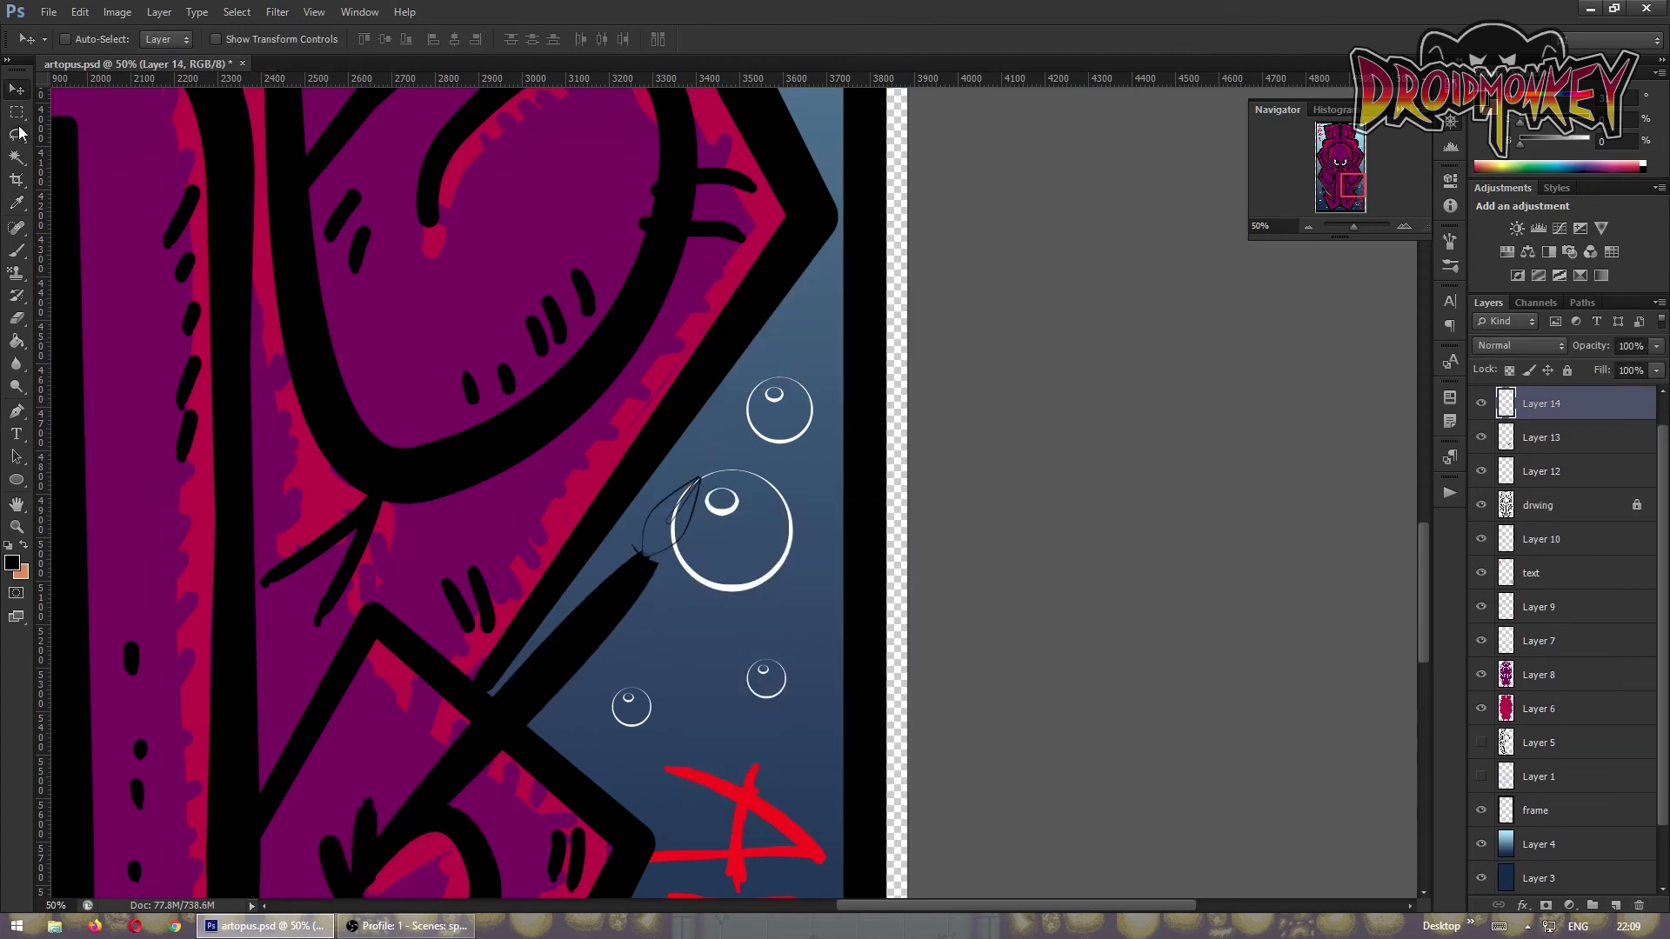
{"action": "key", "text": "ctrl+e"}
{"action": "scroll", "coordinate": [609, 268], "scroll_direction": "left", "scroll_amount": 3}
{"action": "left_click_drag", "start_coordinate": [832, 540], "coordinate": [849, 559]}
- Trace the nib's left curve with a thin tapered black brush stroke
{"action": "key", "text": "b"}
{"action": "key", "text": "p"}
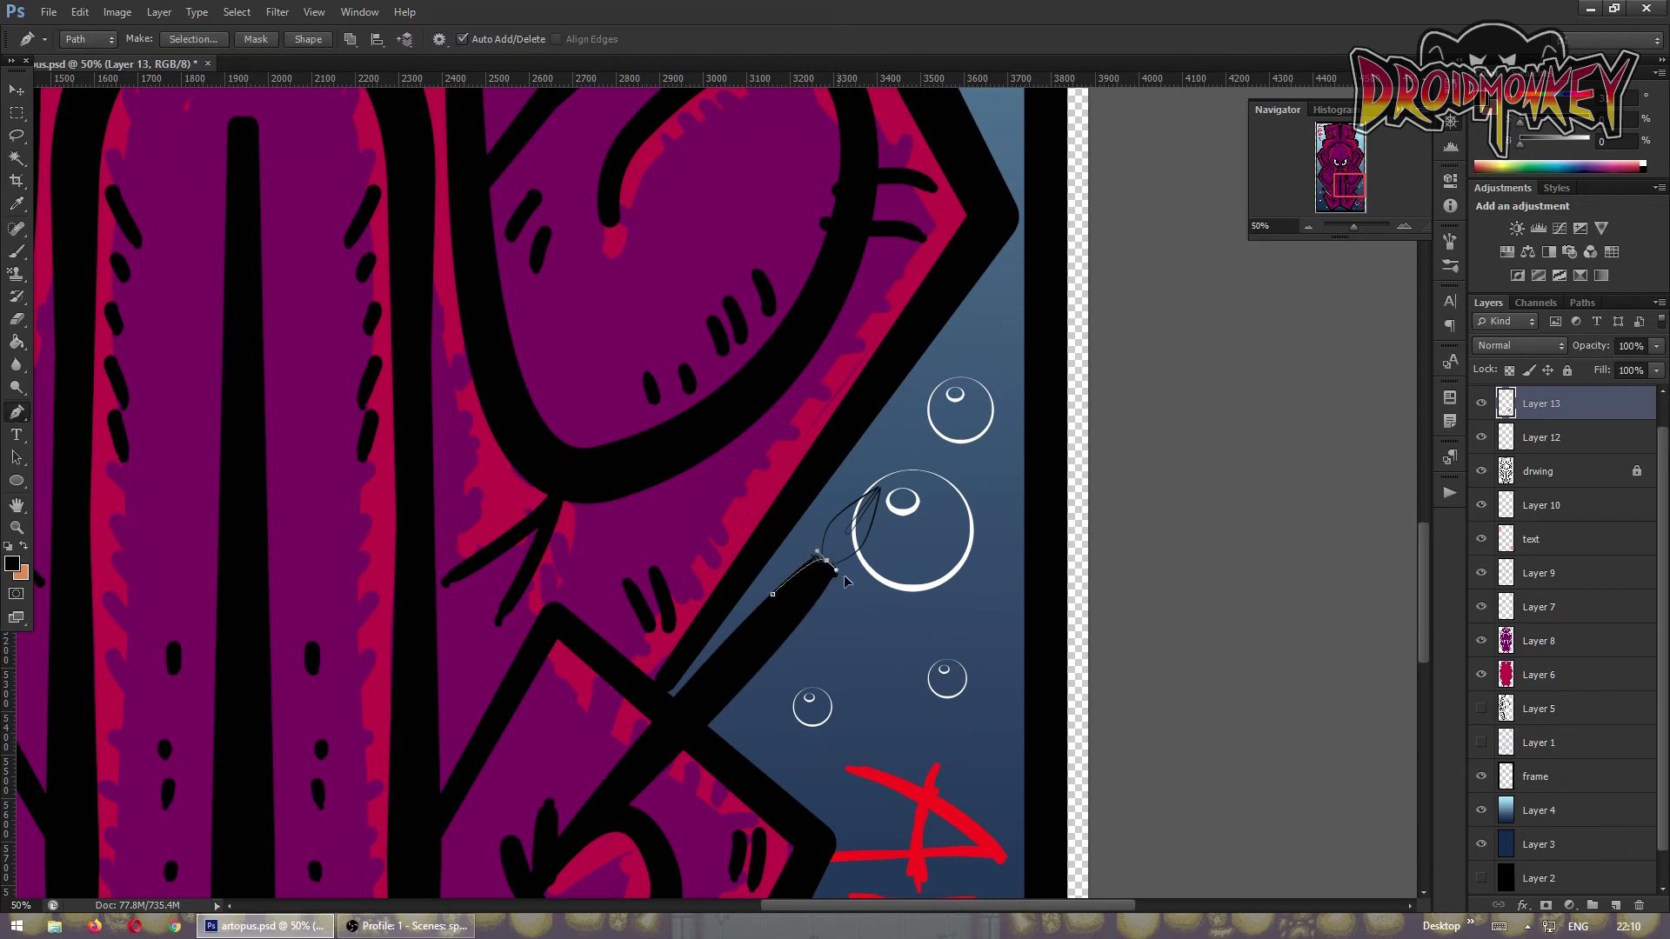
{"action": "key", "text": "e"}
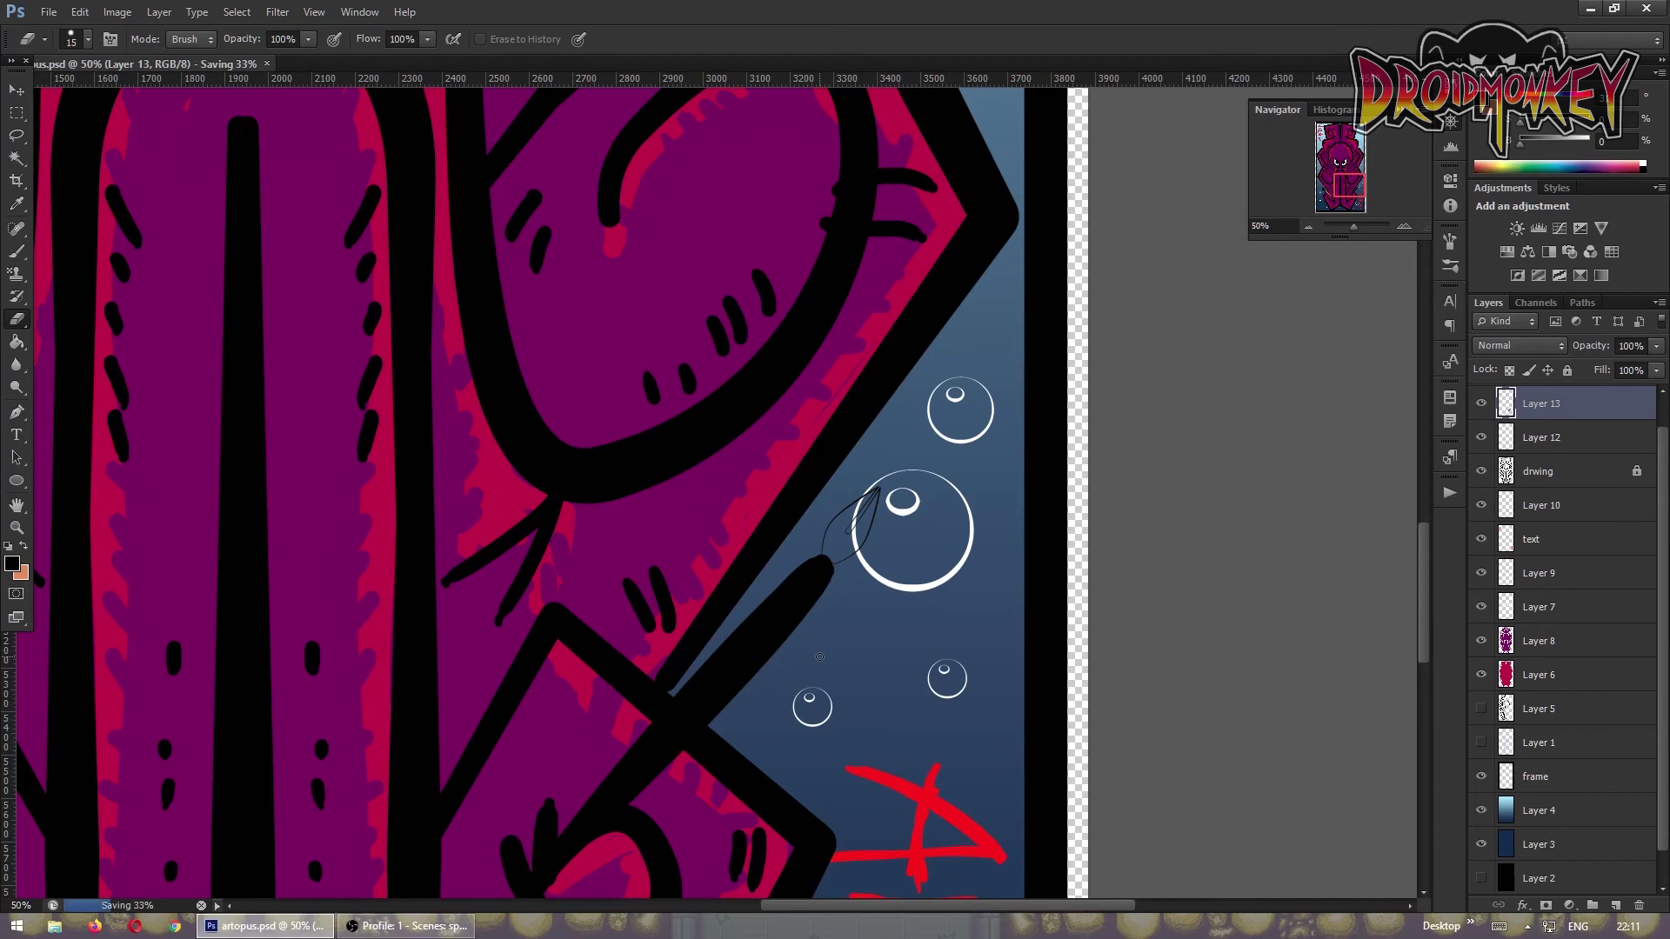
{"action": "scroll", "coordinate": [836, 635], "scroll_direction": "up", "scroll_amount": 3}
{"action": "key", "text": "b"}
{"action": "key", "text": "["}
{"action": "key", "text": "["}
{"action": "left_click_drag", "start_coordinate": [885, 445], "coordinate": [1001, 315]}
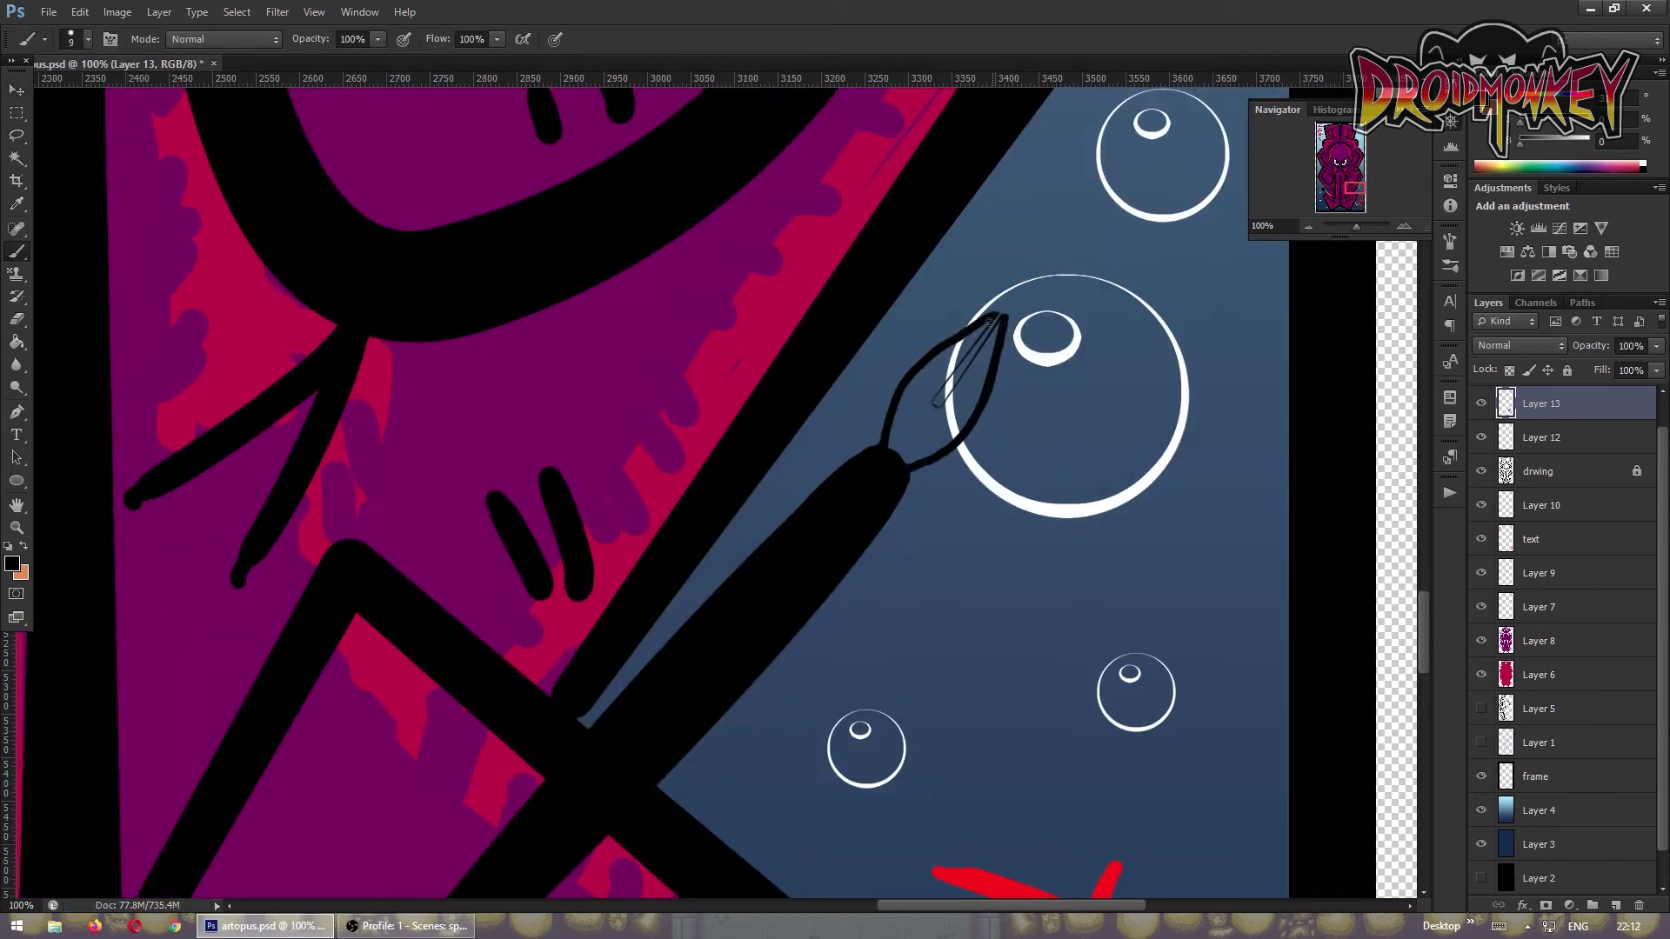
- On a new layer, paint the nib grey and tidy it with the eraser
{"action": "key", "text": "ctrl+minus"}
{"action": "key", "text": "ctrl+minus"}
{"action": "key", "text": "ctrl+minus"}
{"action": "key", "text": "ctrl+shift+alt+n"}
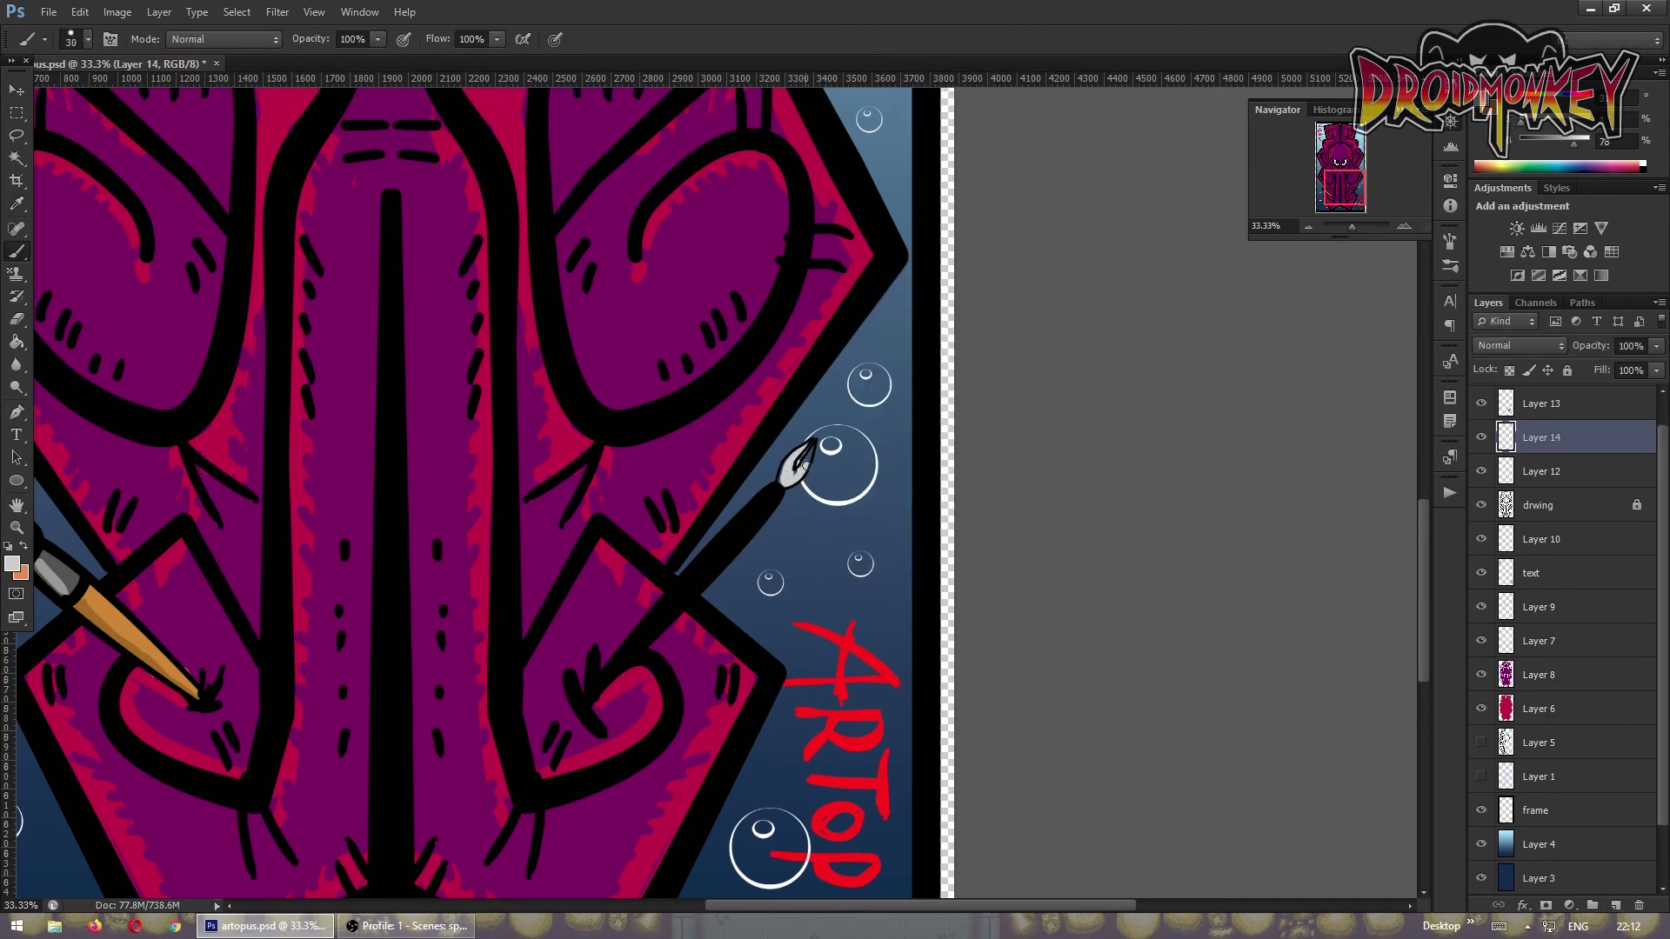
{"action": "scroll", "coordinate": [787, 483], "scroll_direction": "up", "scroll_amount": 3}
{"action": "key", "text": "e"}
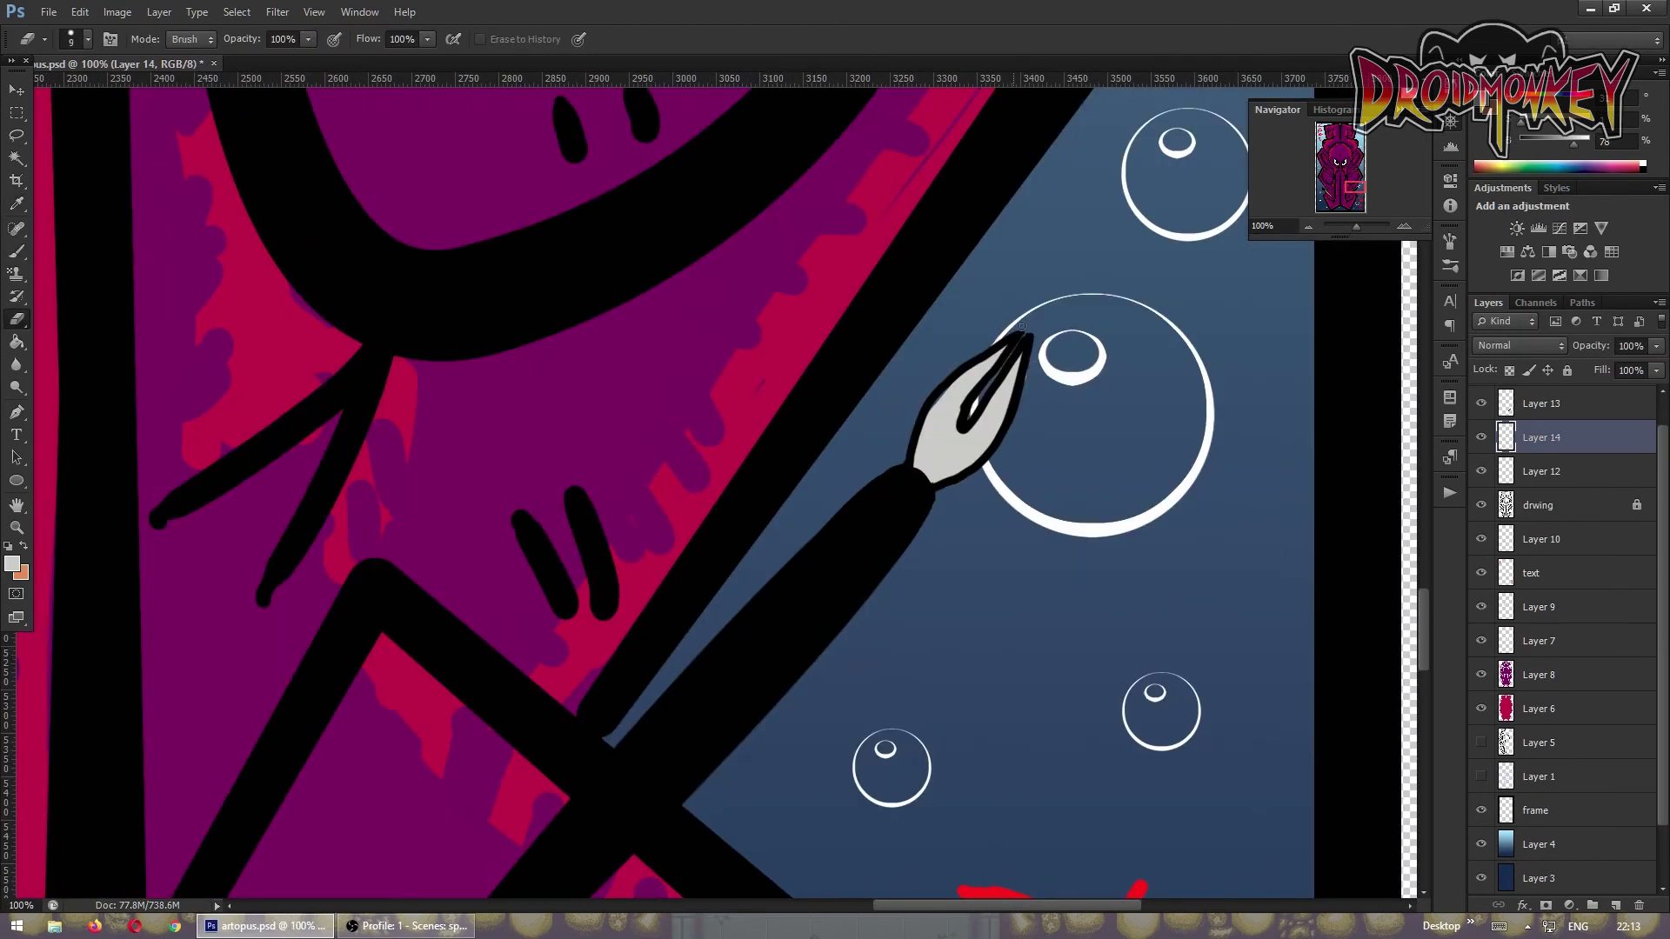
{"action": "key", "text": "b"}
{"action": "key", "text": "ctrl+minus"}
{"action": "key", "text": "ctrl+minus"}
{"action": "key", "text": "ctrl+minus"}
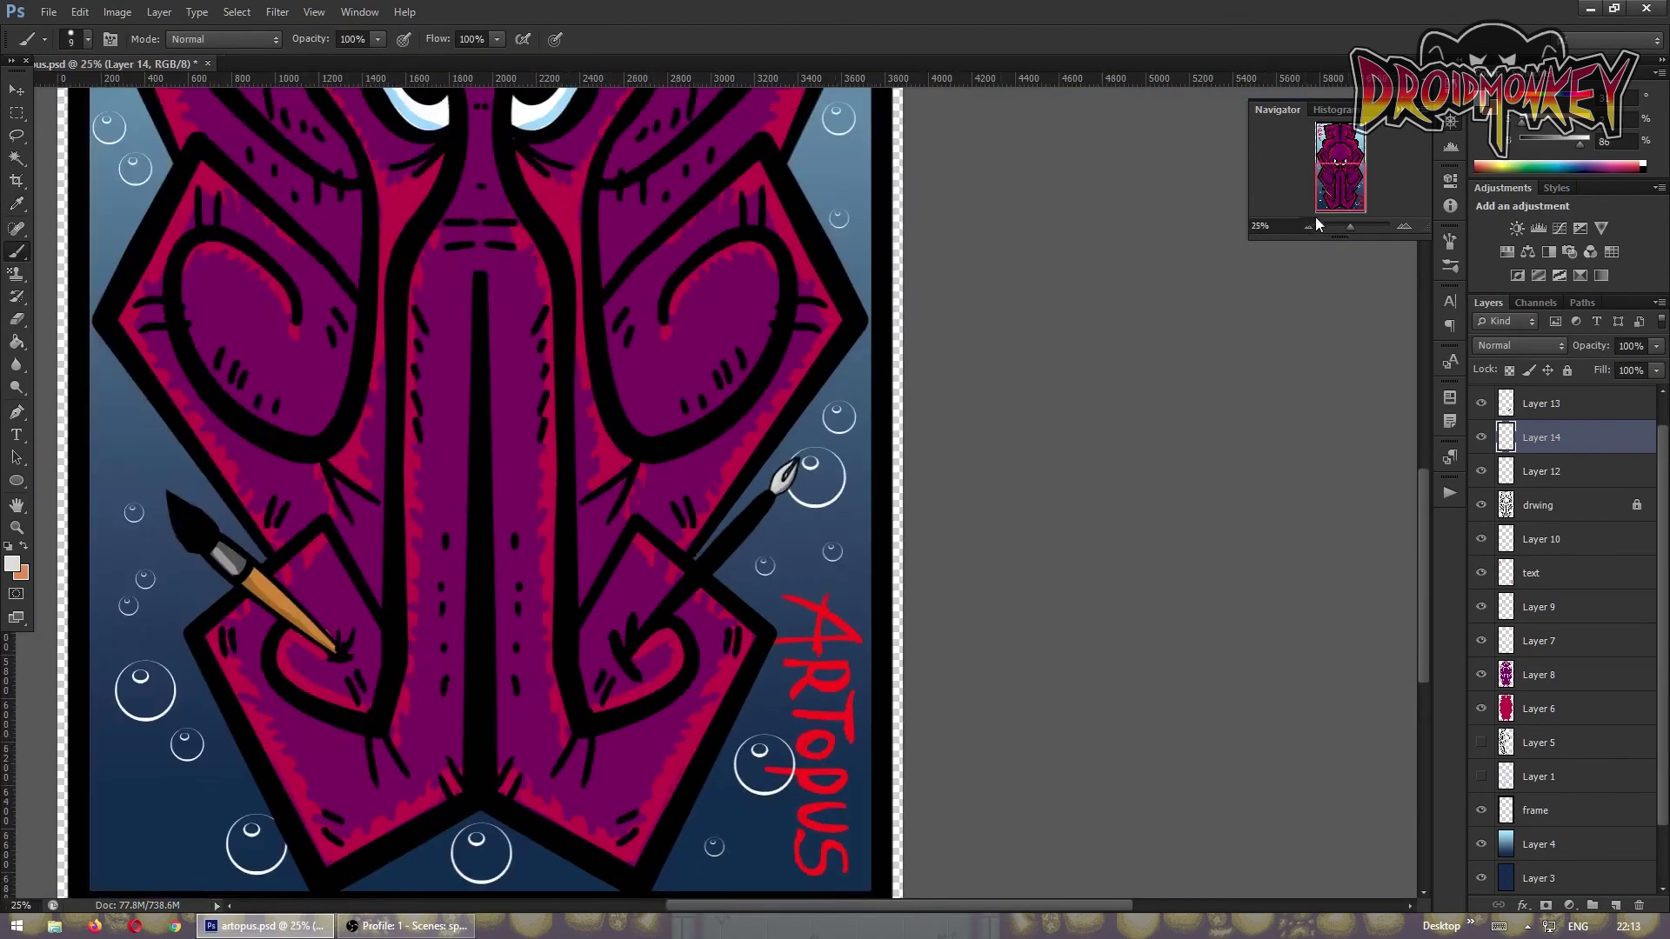
{"action": "left_click", "coordinate": [1310, 225]}
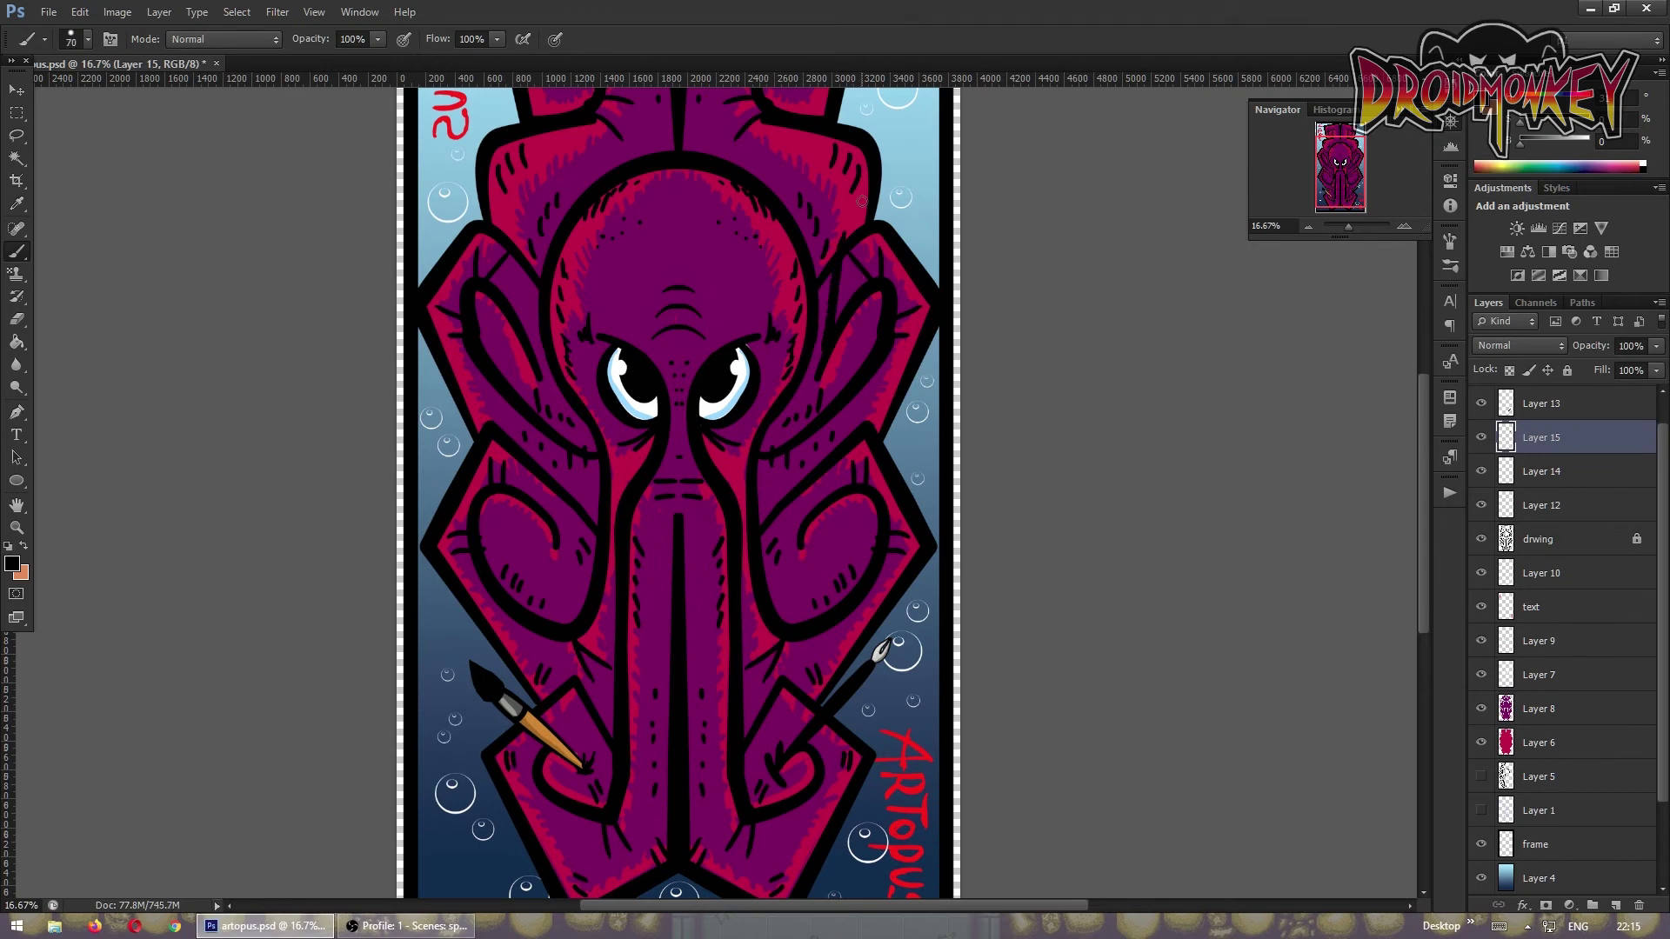
- Sketch a black quill outline at the upper right, undoing and redrawing it once
{"action": "left_click_drag", "start_coordinate": [862, 201], "coordinate": [830, 328]}
{"action": "key", "text": "ctrl+z"}
{"action": "left_click_drag", "start_coordinate": [896, 166], "coordinate": [862, 287]}
- Paint the quill shape white on a new layer beneath its outline
{"action": "left_click", "coordinate": [1577, 472]}
{"action": "key", "text": "ctrl+shift+alt+n"}
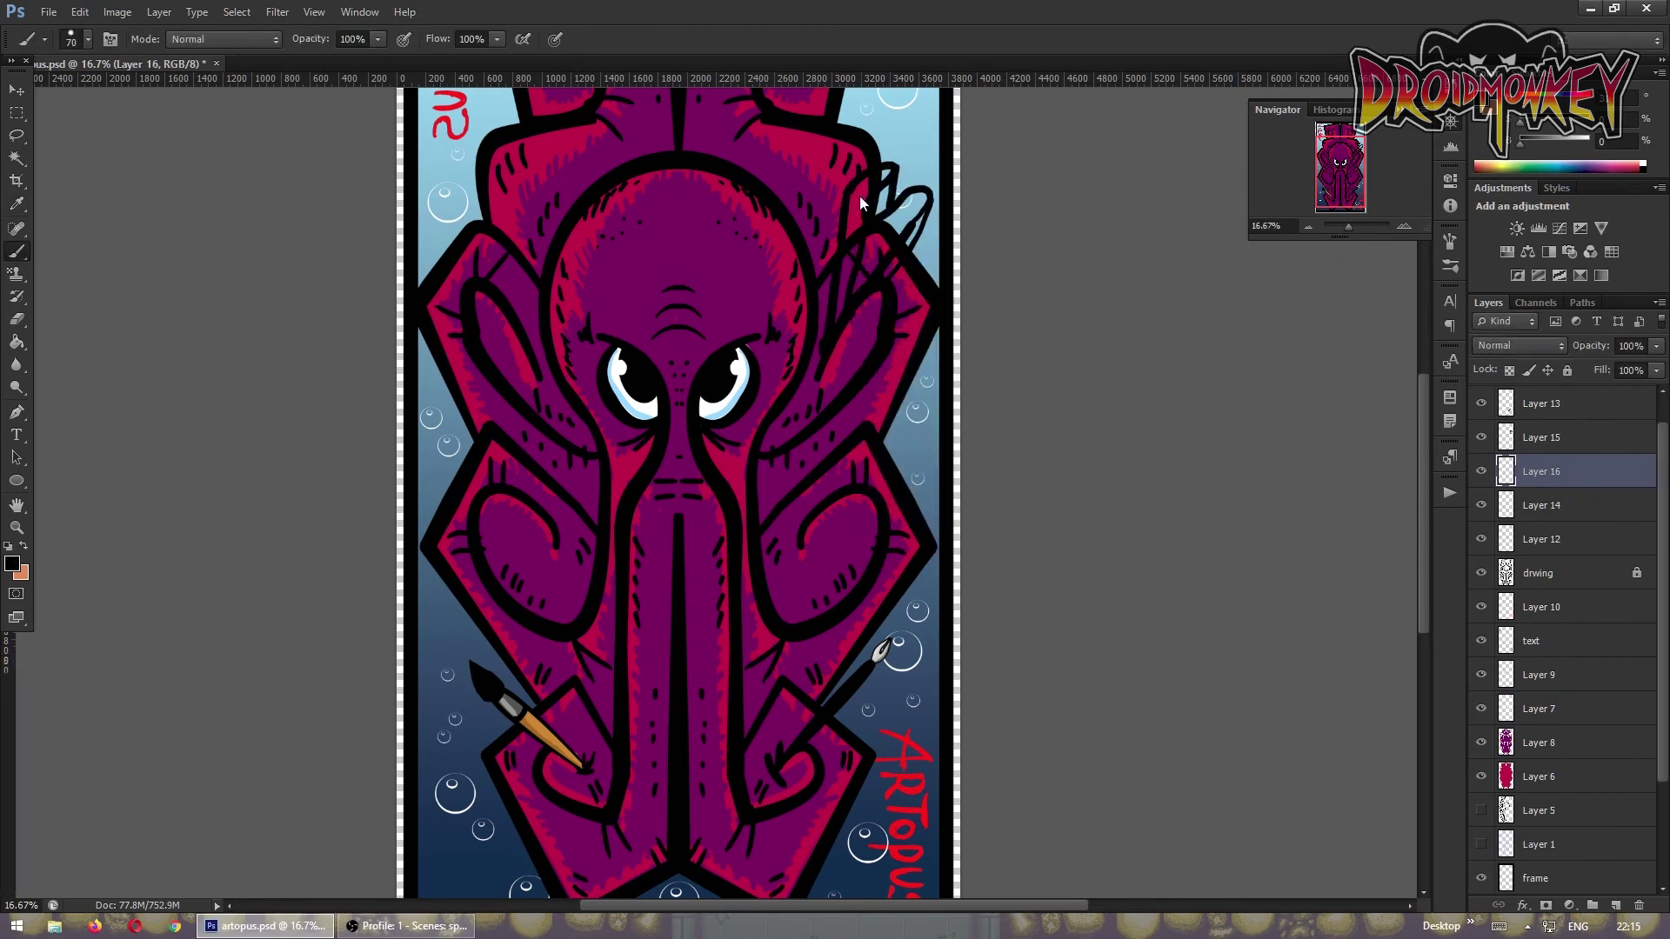
{"action": "left_click_drag", "start_coordinate": [875, 178], "coordinate": [890, 225]}
{"action": "key", "text": "Return"}
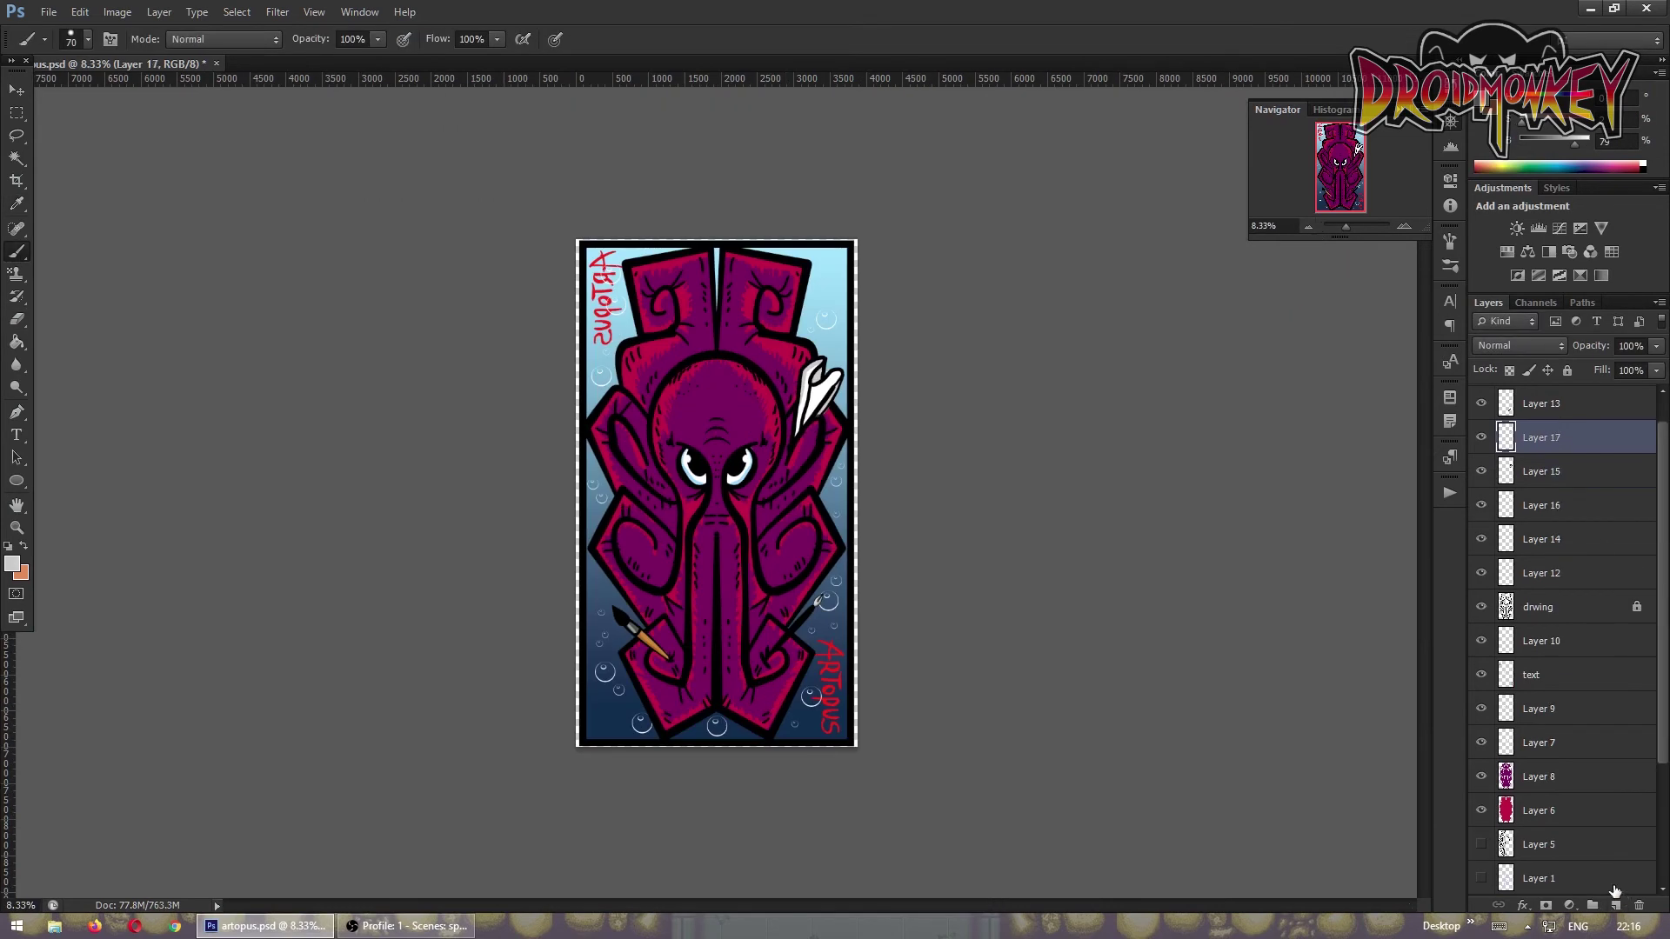
- Stroke the sketchpad outline path in black
{"action": "key", "text": "p"}
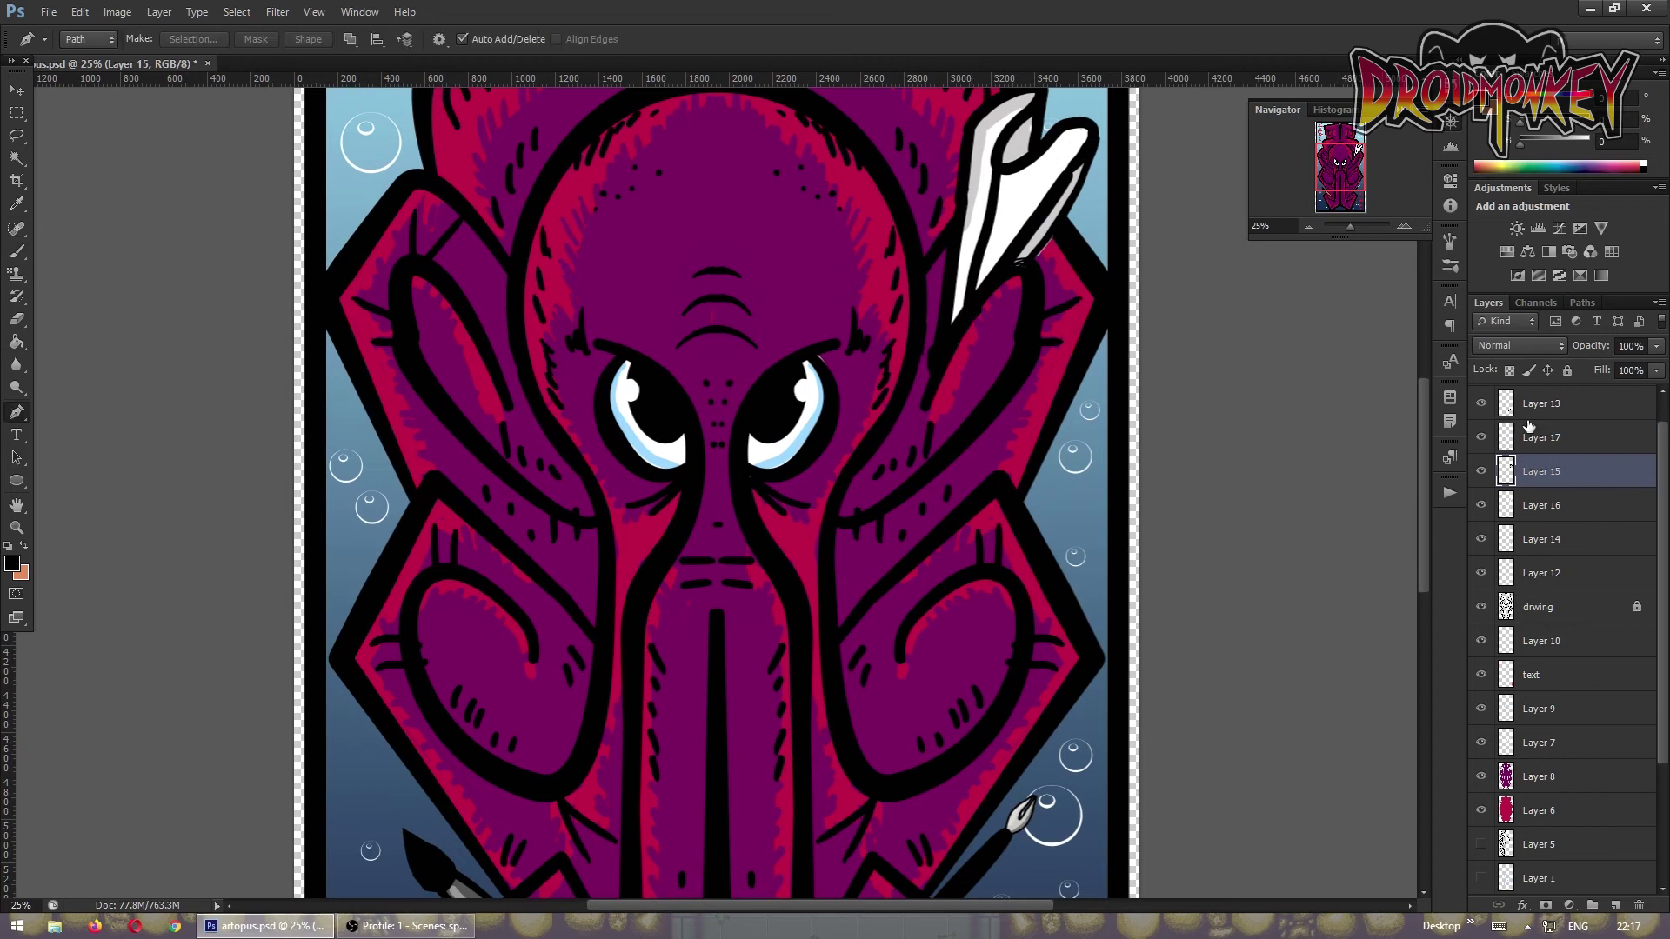
{"action": "key", "text": "alt+bracketright"}
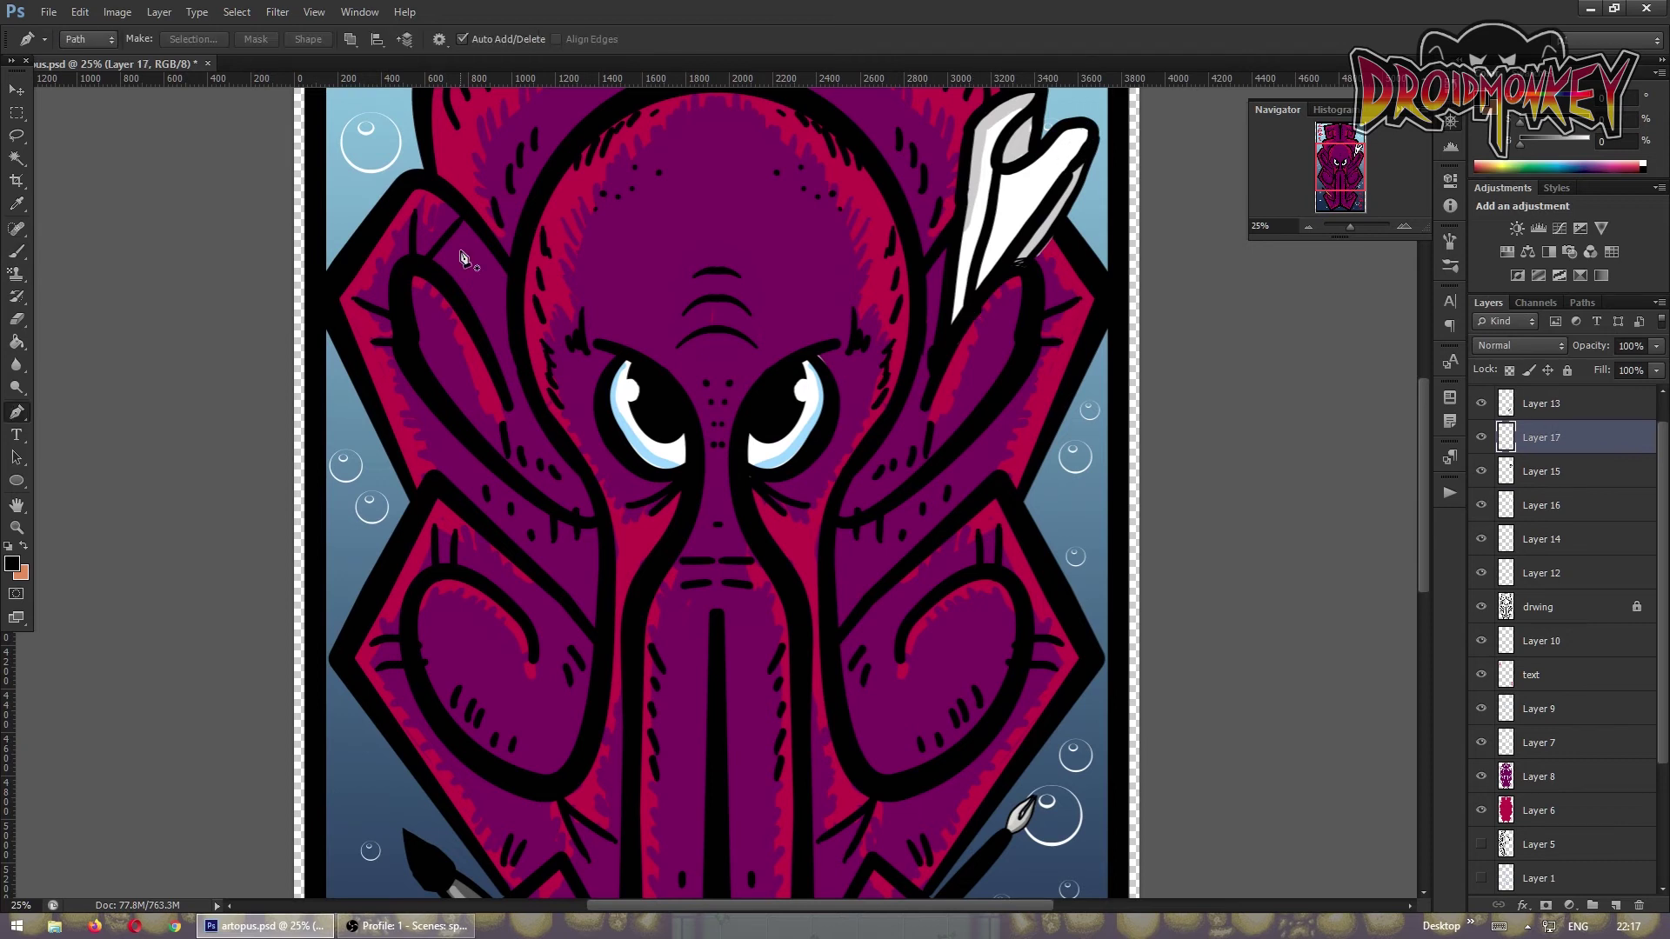
{"action": "right_click", "coordinate": [421, 189]}
{"action": "left_click", "coordinate": [487, 313]}
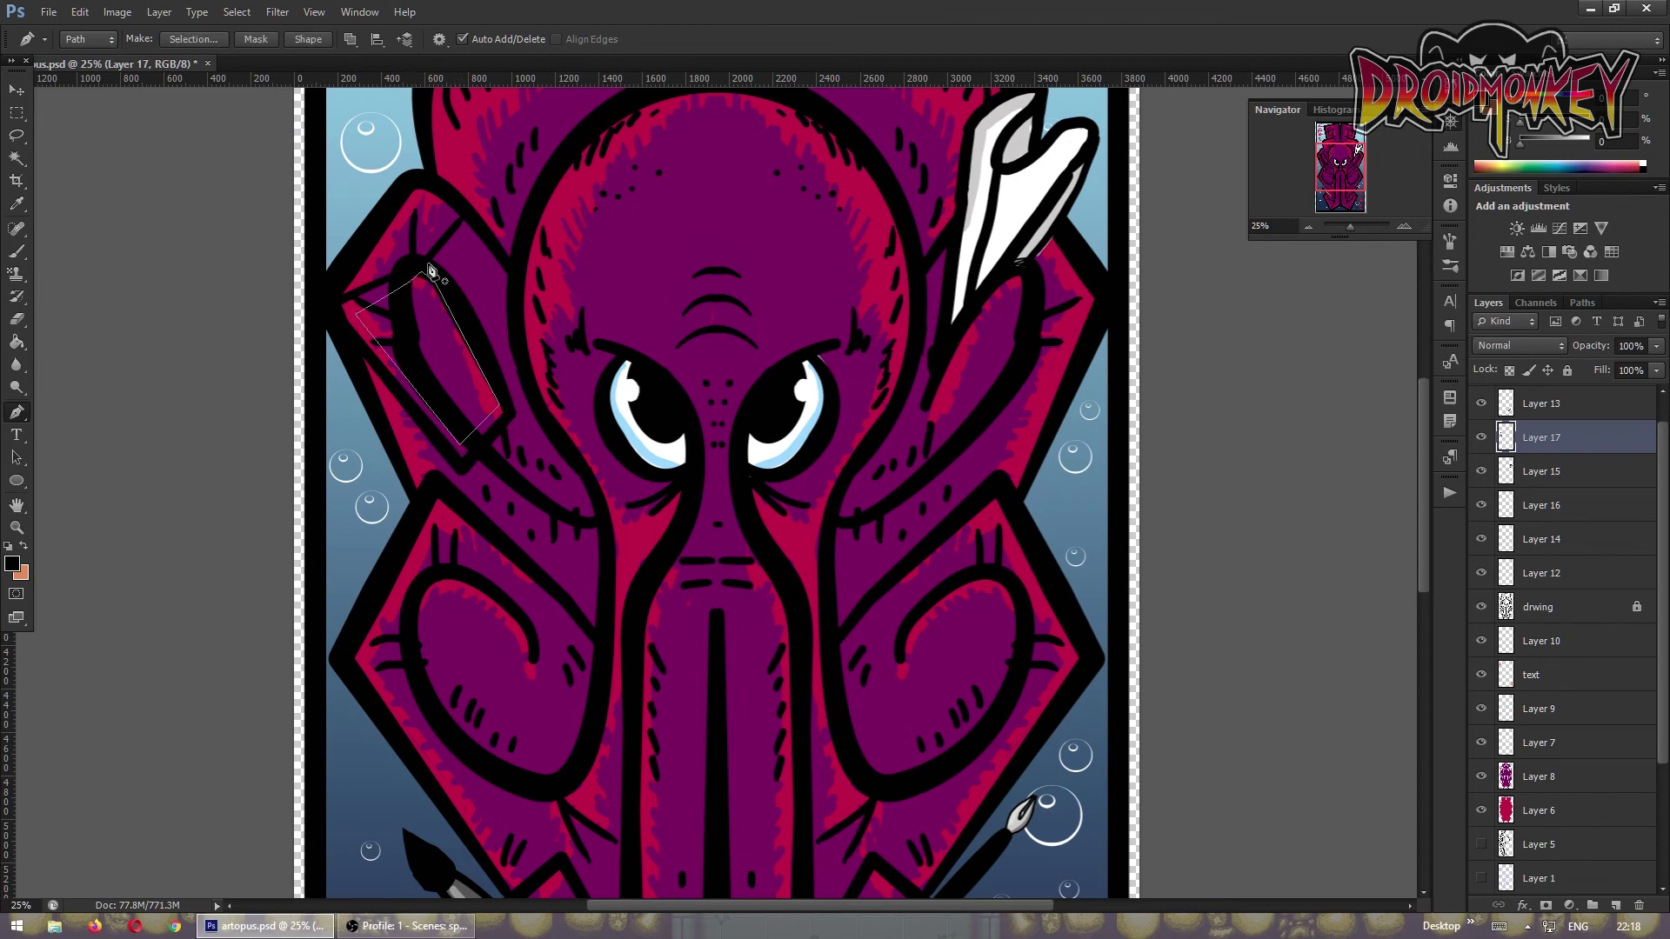
{"action": "key", "text": "Return"}
- Paint the sketchpad face white on a new layer and erase the excess
{"action": "key", "text": "ctrl+shift+alt+n"}
{"action": "key", "text": "i"}
{"action": "left_click", "coordinate": [12, 564]}
{"action": "left_click", "coordinate": [868, 311]}
{"action": "left_click", "coordinate": [1279, 299]}
{"action": "key", "text": "b"}
{"action": "left_click_drag", "start_coordinate": [374, 313], "coordinate": [474, 418]}
{"action": "key", "text": "e"}
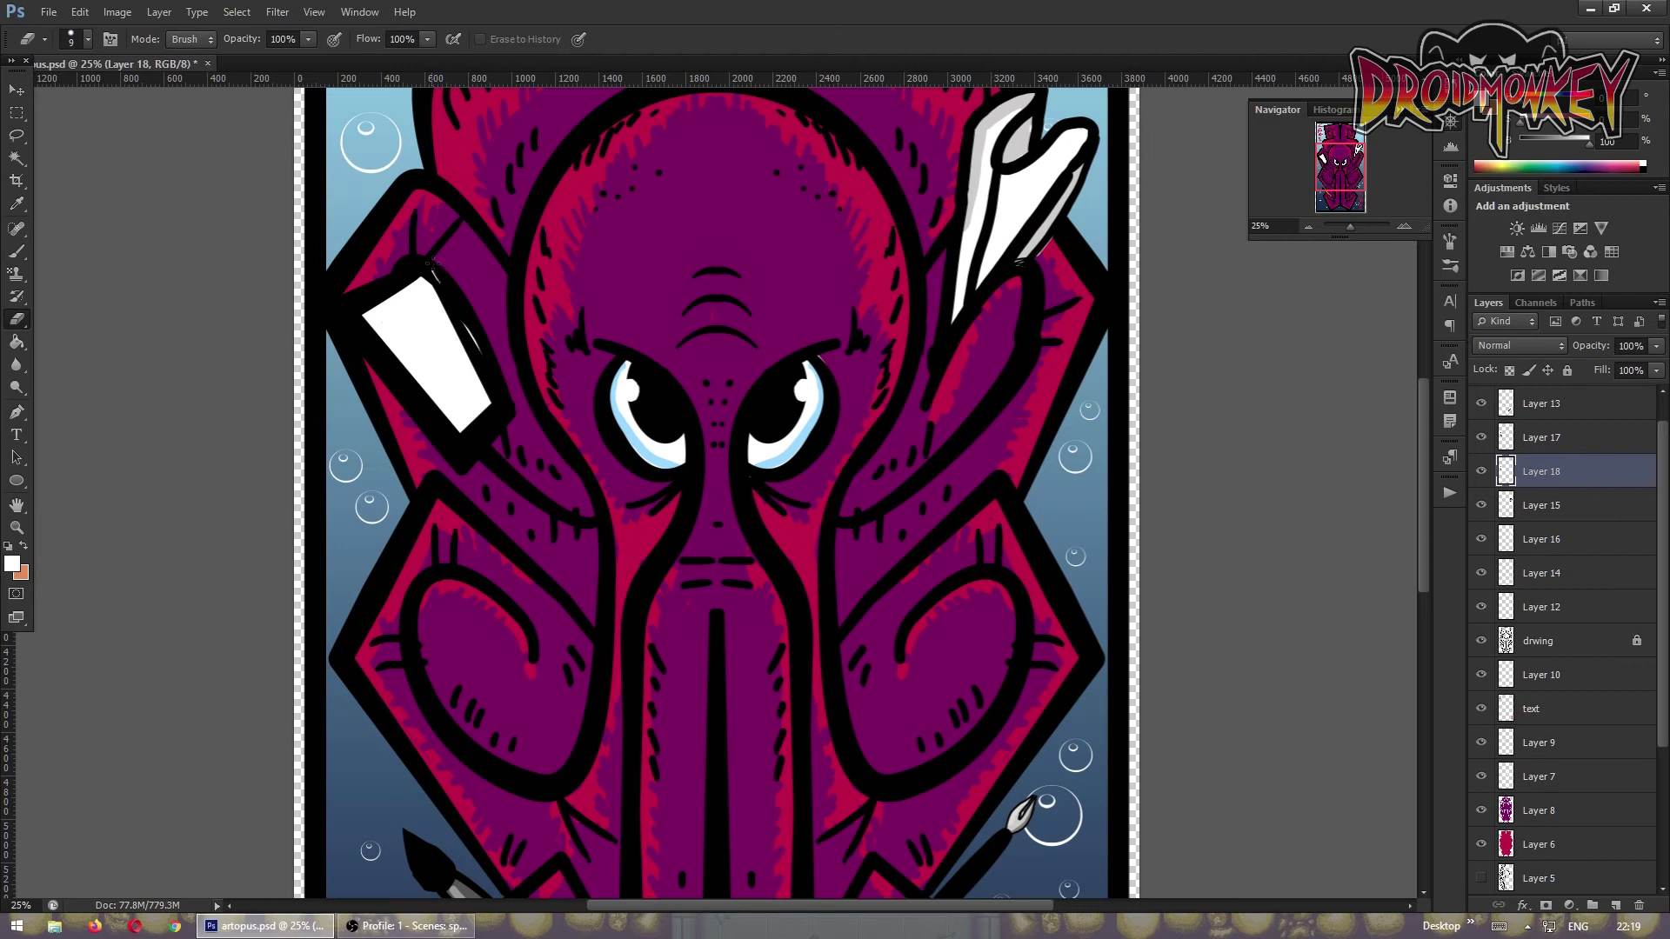
- On a new detail layer, pick a colour and path the sketchpad edge
{"action": "key", "text": "ctrl+shift+alt+n"}
{"action": "left_click", "coordinate": [12, 564]}
{"action": "left_click", "coordinate": [1275, 298]}
{"action": "key", "text": "p"}
{"action": "left_click", "coordinate": [397, 276]}
{"action": "left_click", "coordinate": [339, 304]}
{"action": "left_click", "coordinate": [399, 378]}
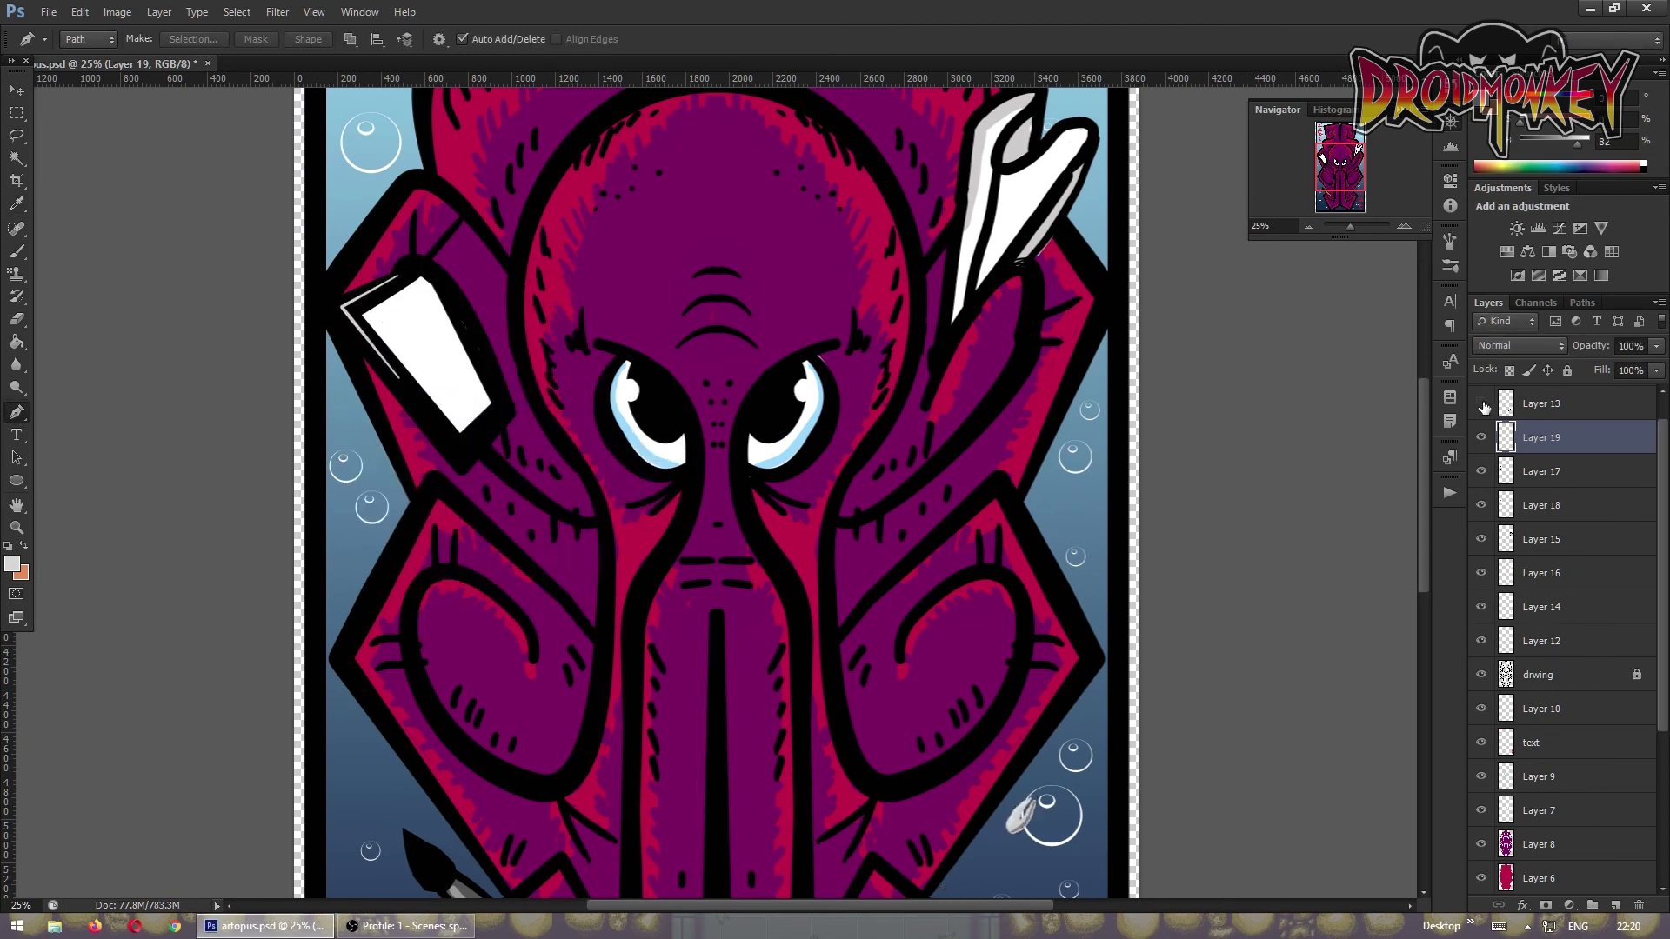
- With the line art hidden, fill the phone outline path black on a new layer
{"action": "scroll", "coordinate": [1566, 608], "scroll_direction": "up", "scroll_amount": 1}
{"action": "left_click", "coordinate": [1482, 708]}
{"action": "left_click", "coordinate": [1541, 504]}
{"action": "left_click", "coordinate": [1610, 899]}
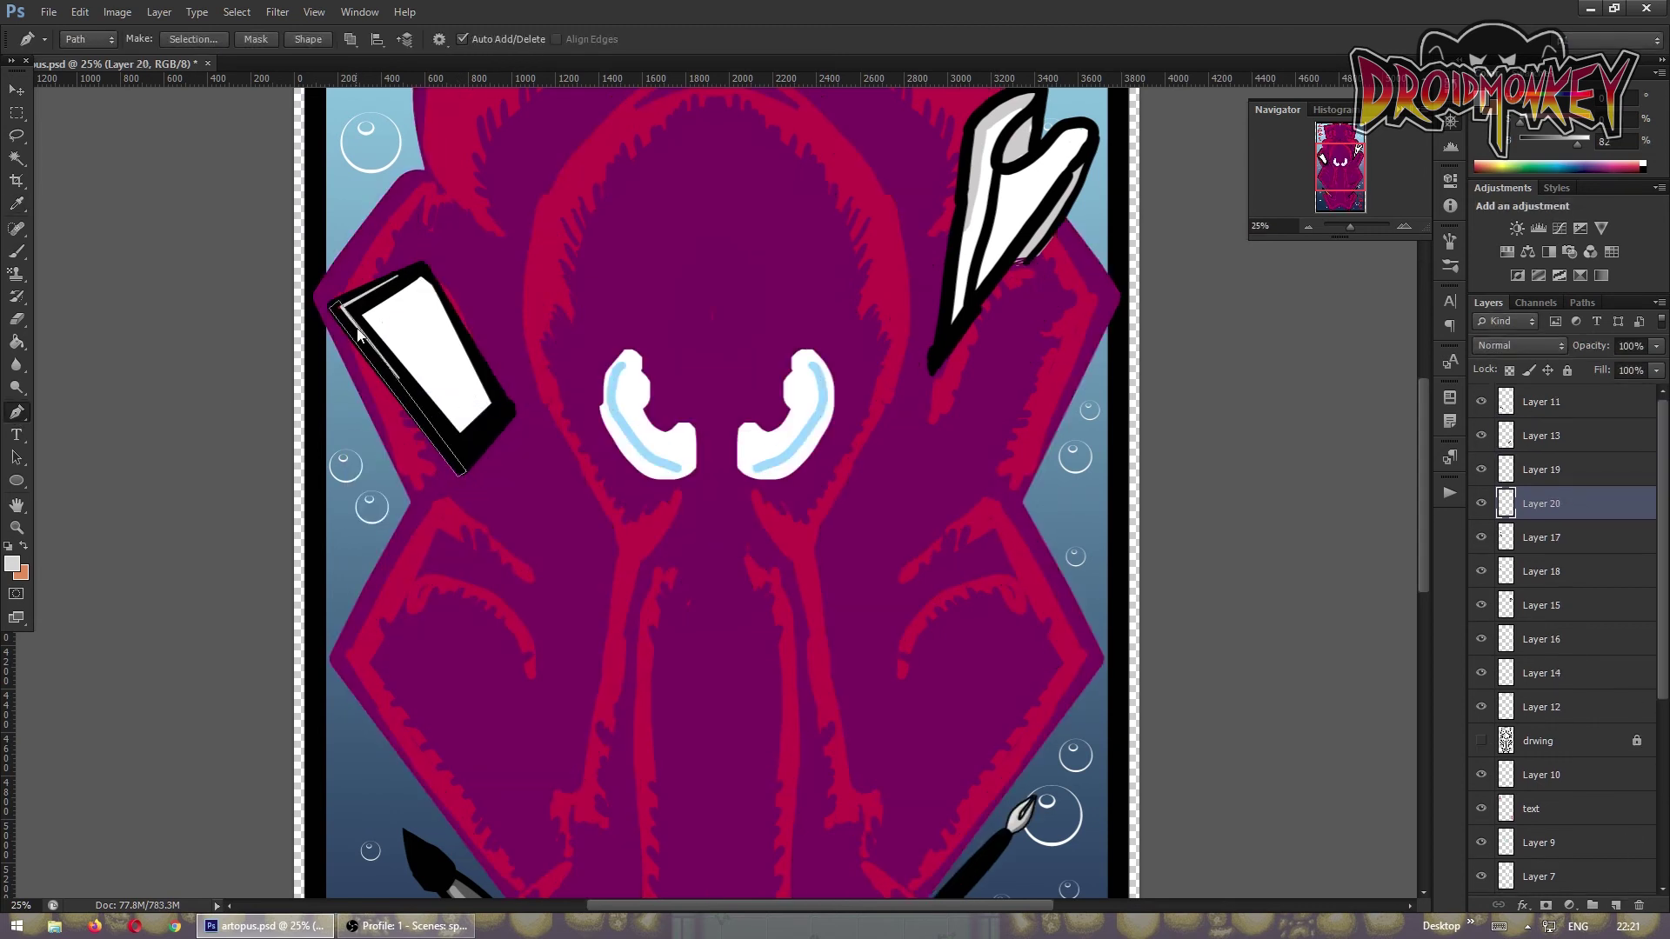
{"action": "right_click", "coordinate": [541, 412]}
{"action": "left_click", "coordinate": [592, 522]}
{"action": "key", "text": "Return"}
{"action": "key", "text": "Return"}
- Erase stray paint, show the line art, set the other phone layer to one-third opacity, merge down
{"action": "key", "text": "b"}
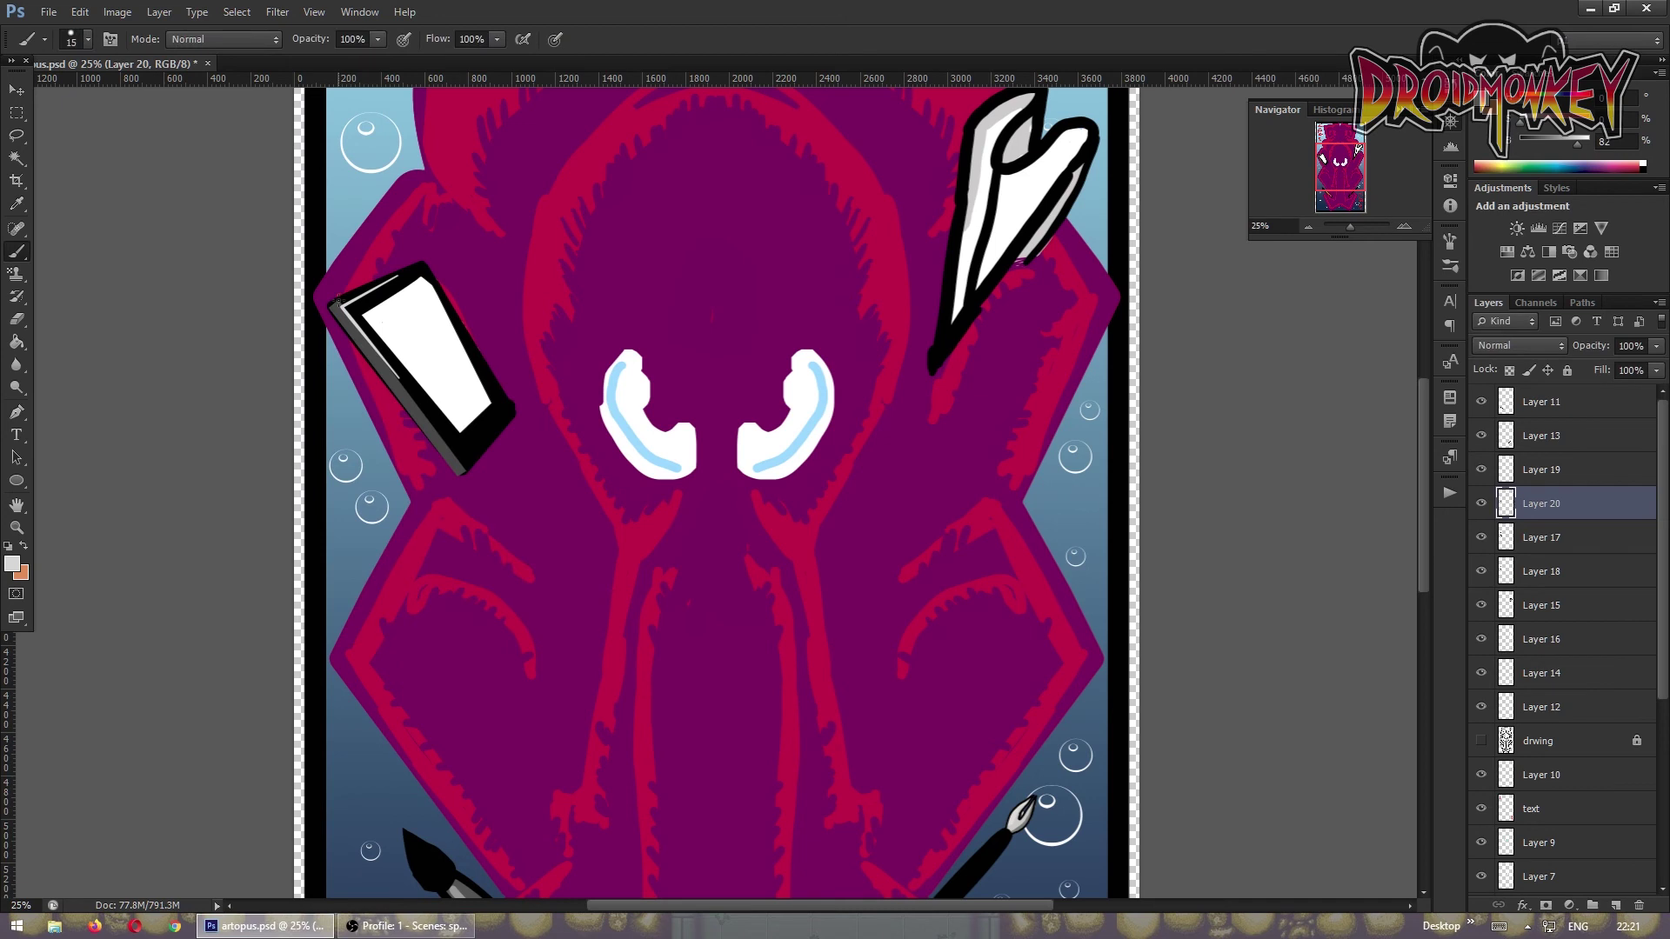
{"action": "key", "text": "e"}
{"action": "left_click", "coordinate": [1481, 741]}
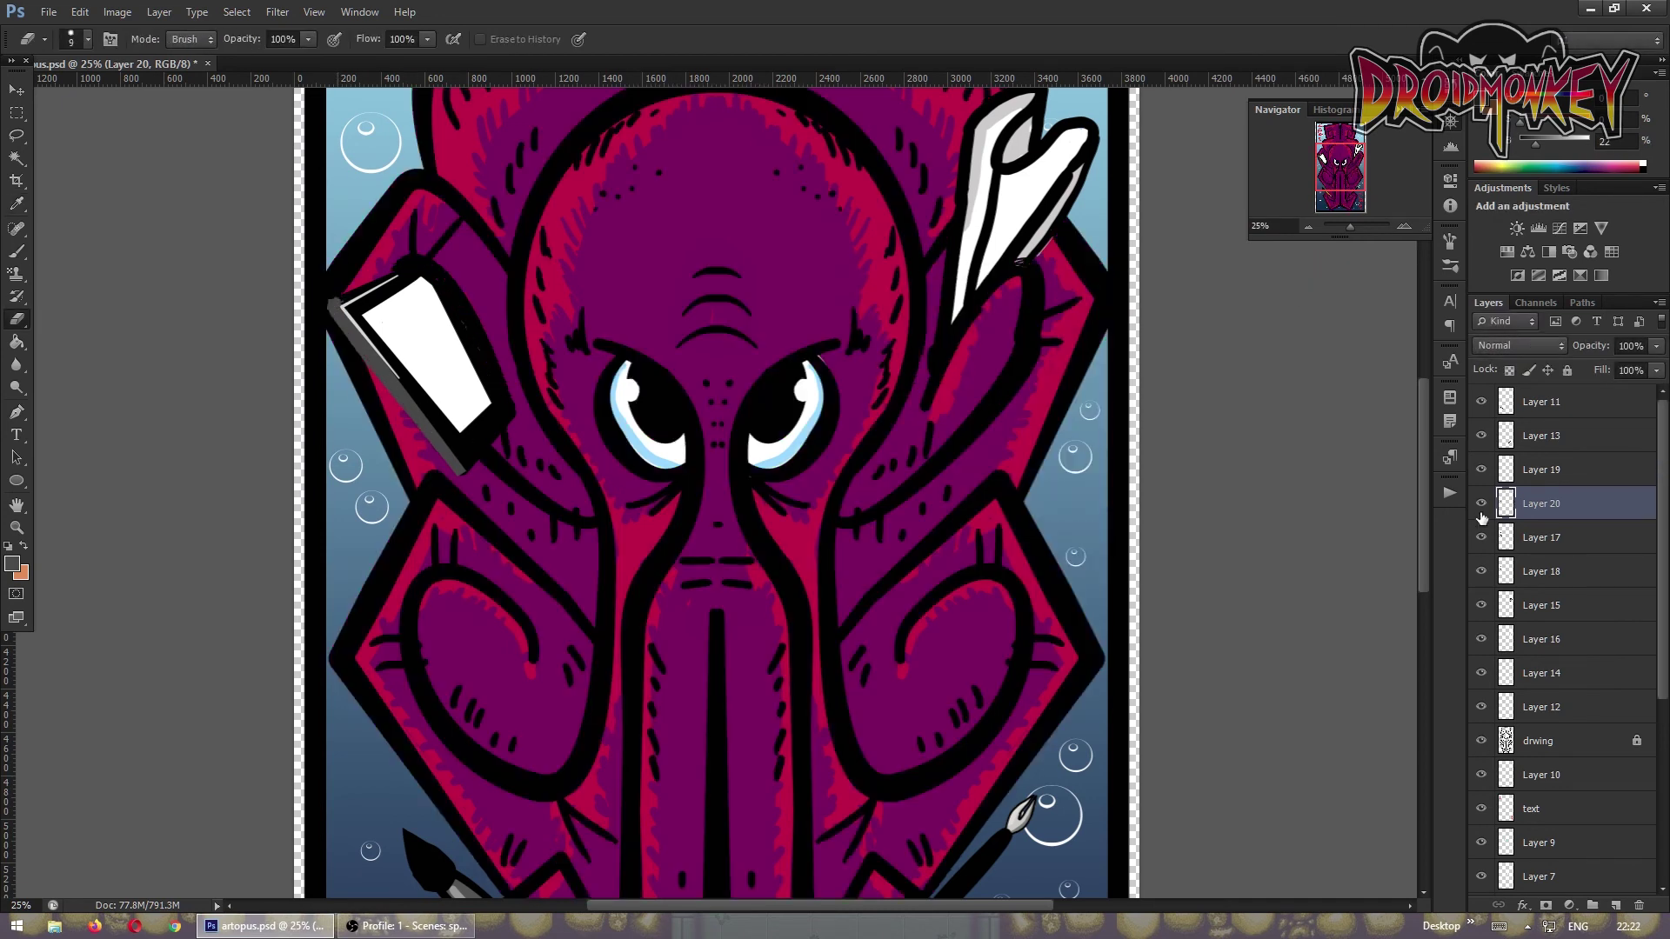
{"action": "key", "text": "v"}
{"action": "left_click", "coordinate": [1542, 470]}
{"action": "left_click_drag", "start_coordinate": [1657, 345], "coordinate": [1598, 369]}
{"action": "key", "text": "ctrl+e"}
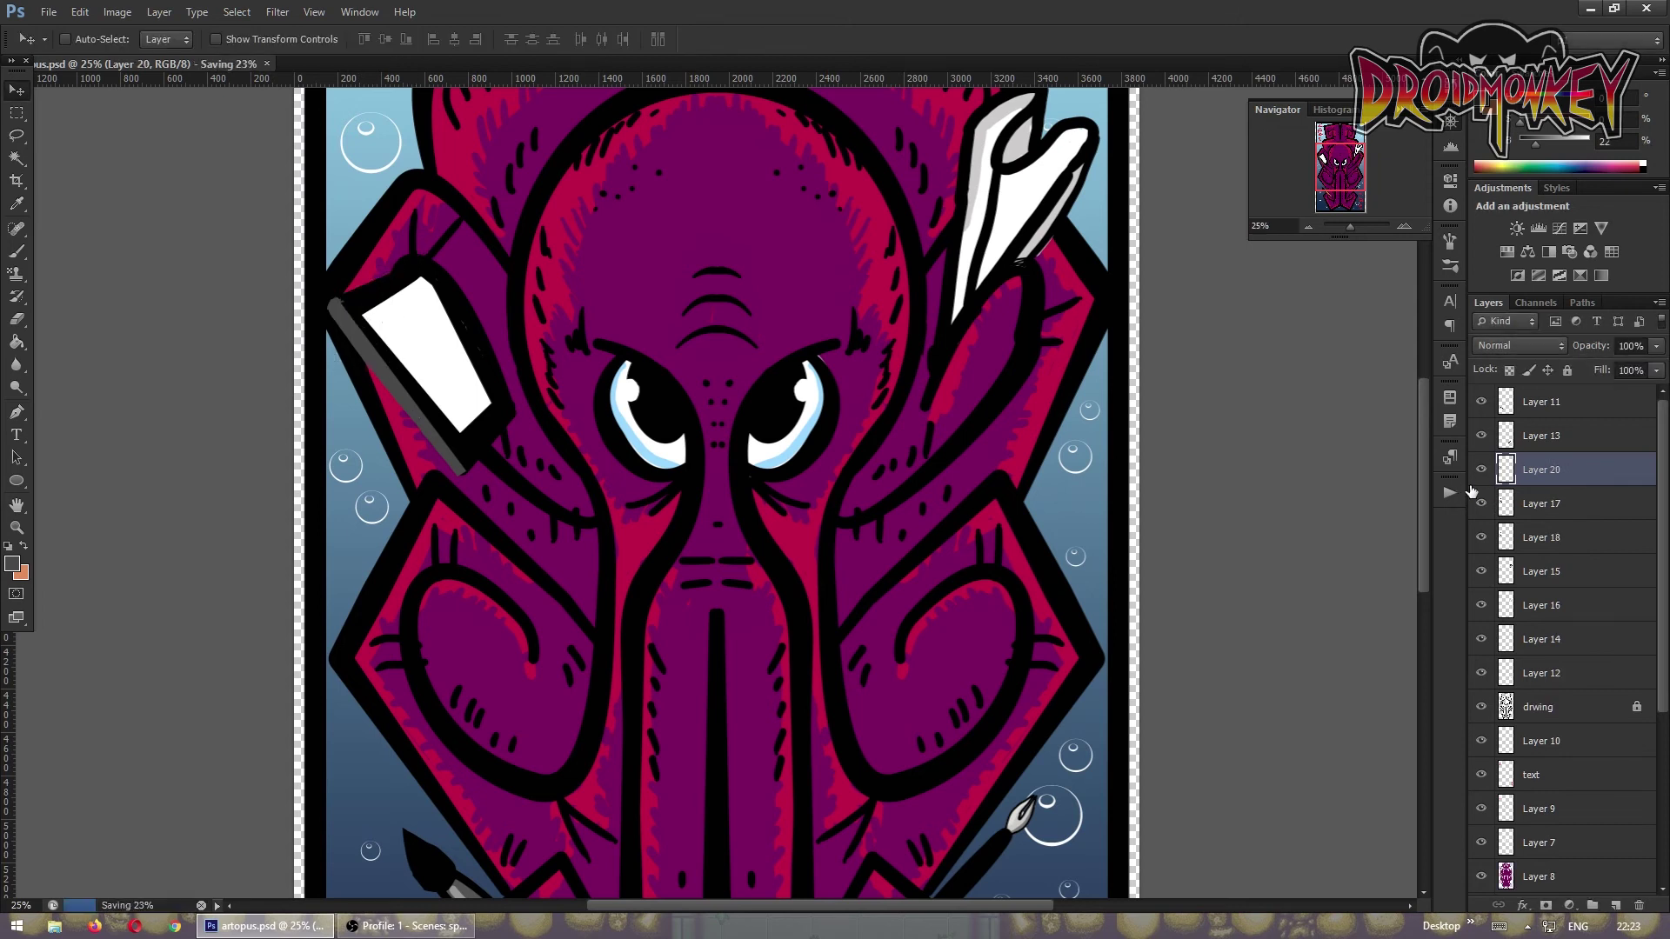
{"action": "left_click", "coordinate": [1304, 227]}
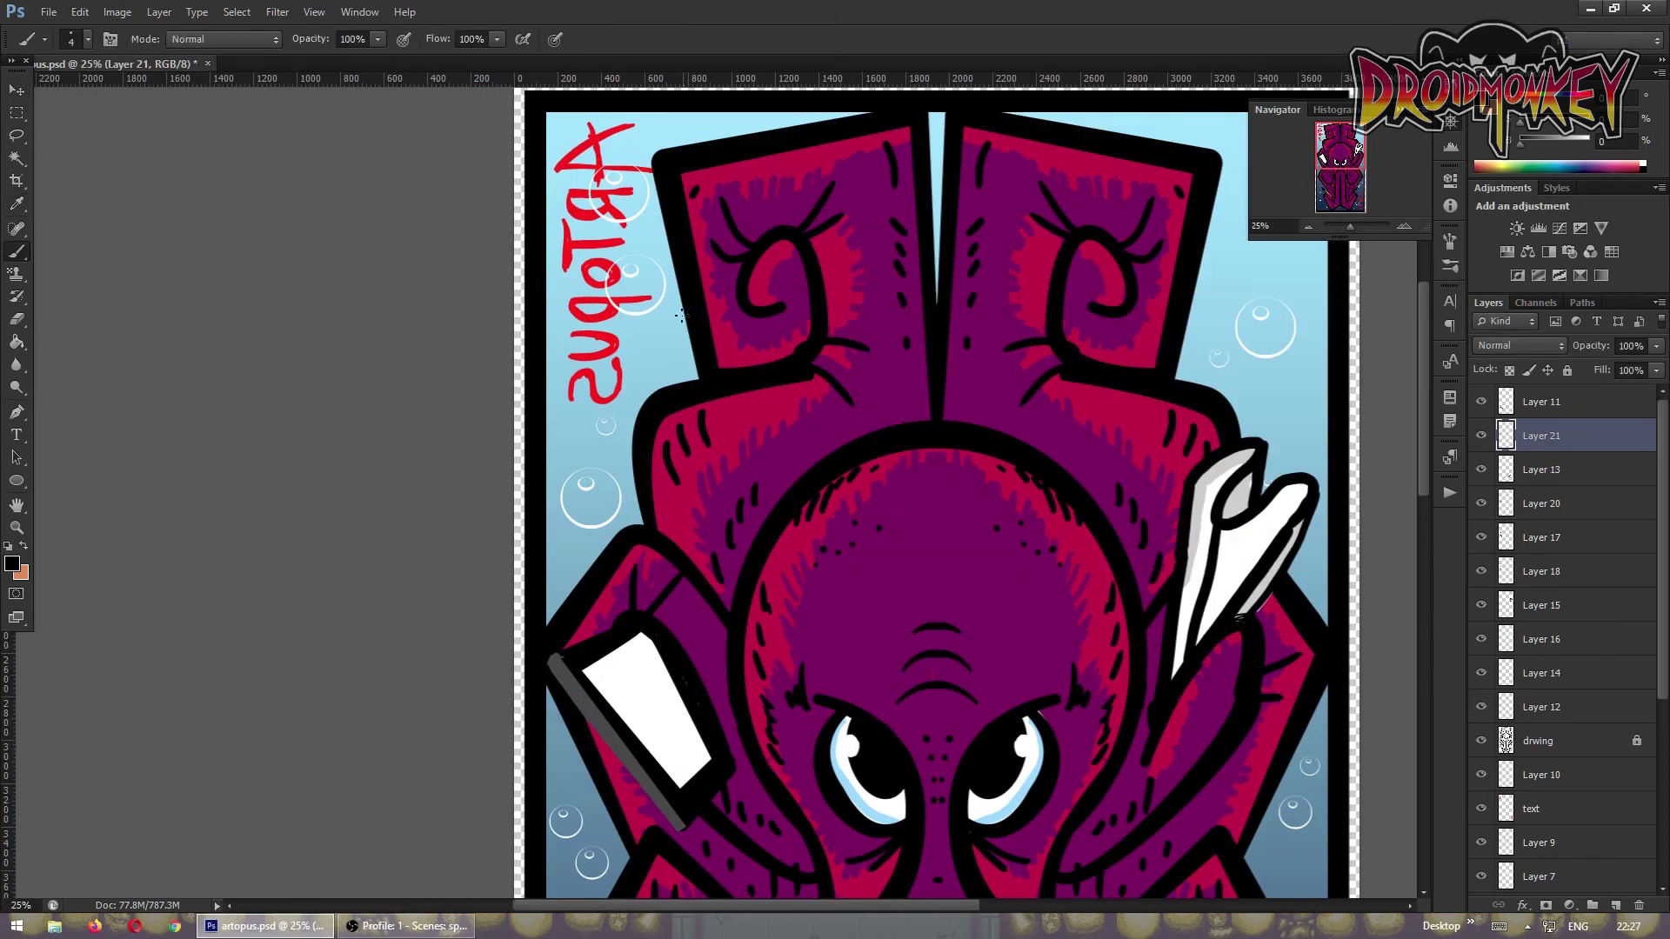
- Path the pencil outline at the top-left tentacle, erase cleanup, and view the whole poster
{"action": "key", "text": "p"}
{"action": "left_click", "coordinate": [616, 209]}
{"action": "left_click_drag", "start_coordinate": [653, 250], "coordinate": [668, 237]}
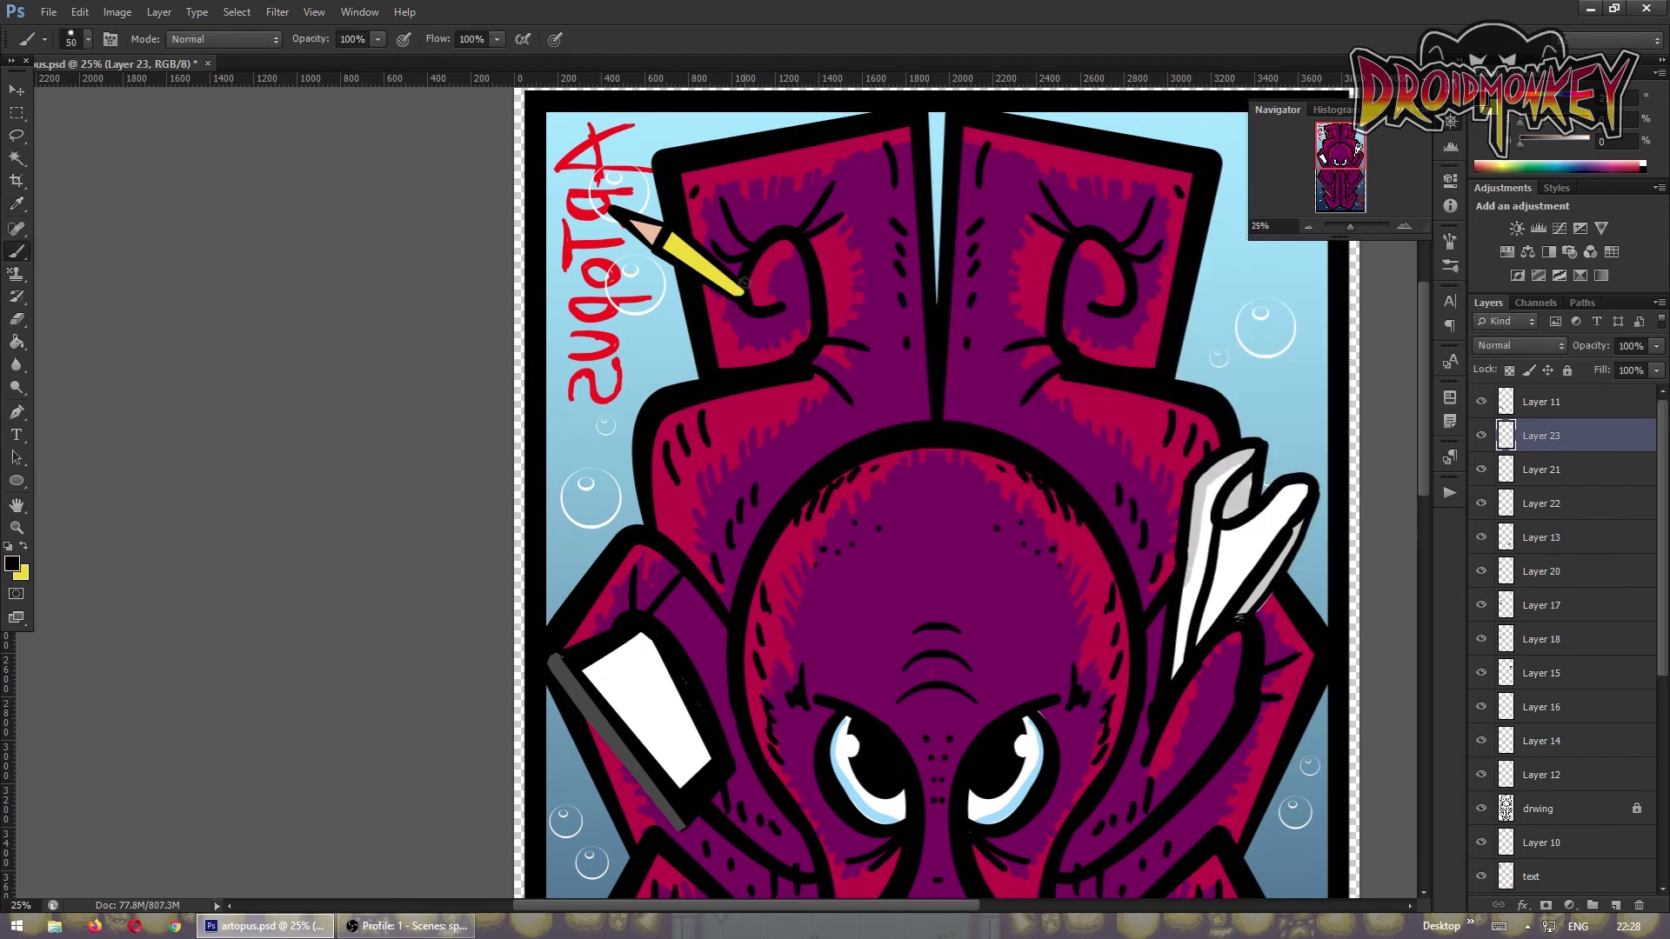
{"action": "key", "text": "e"}
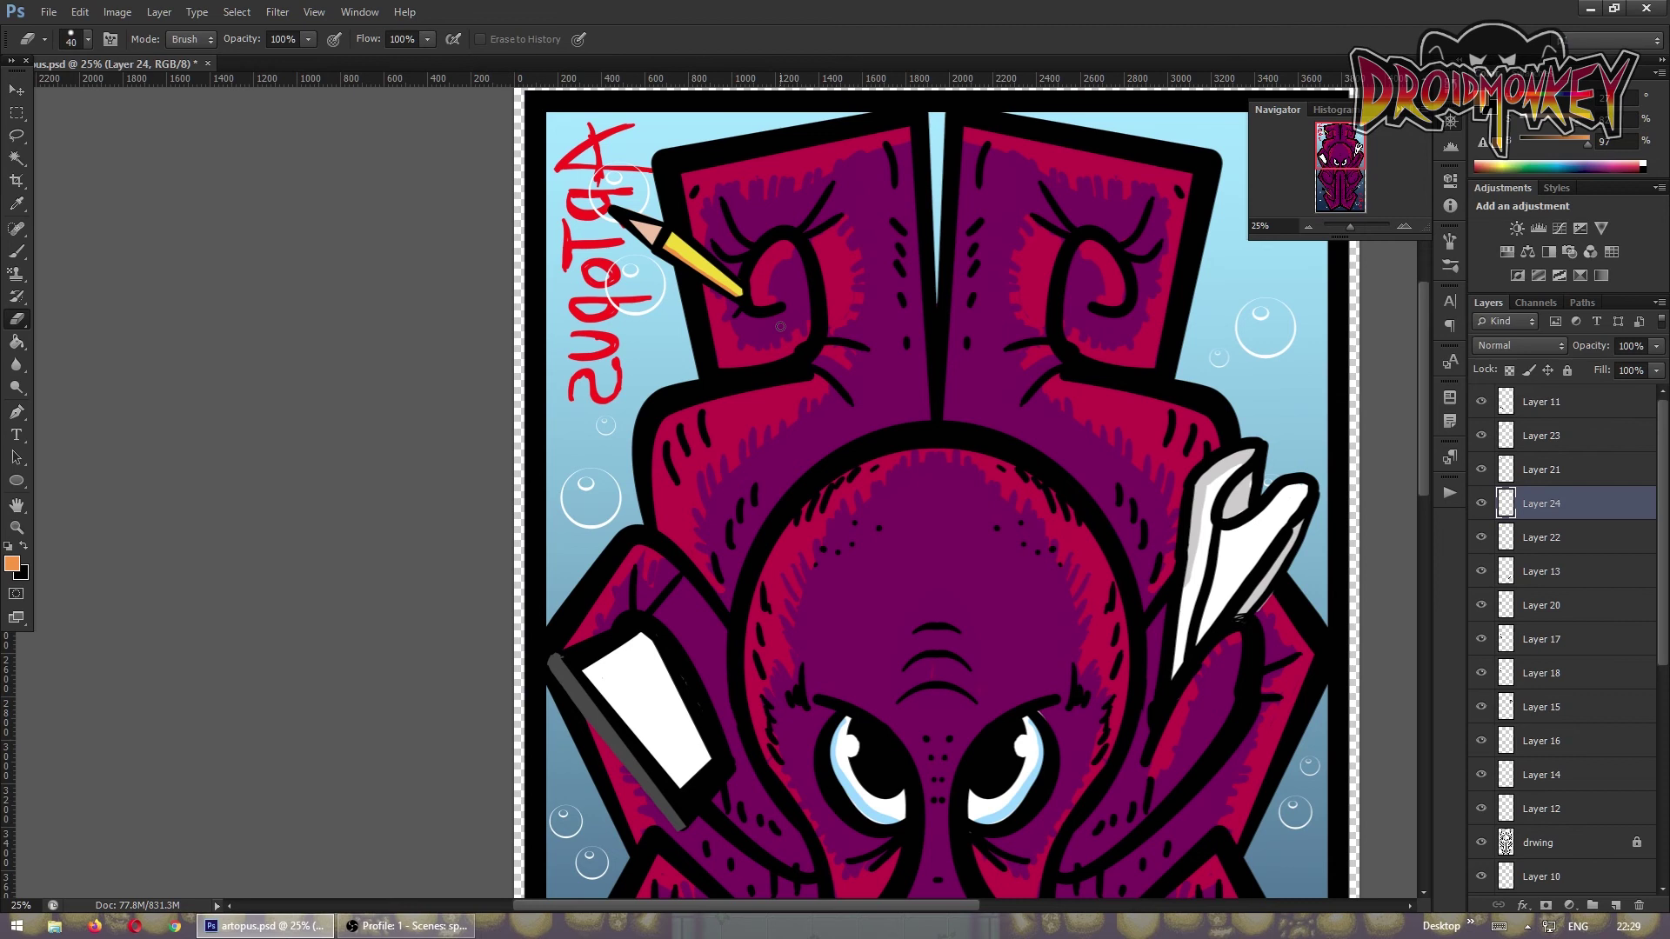
{"action": "left_click", "coordinate": [1308, 227]}
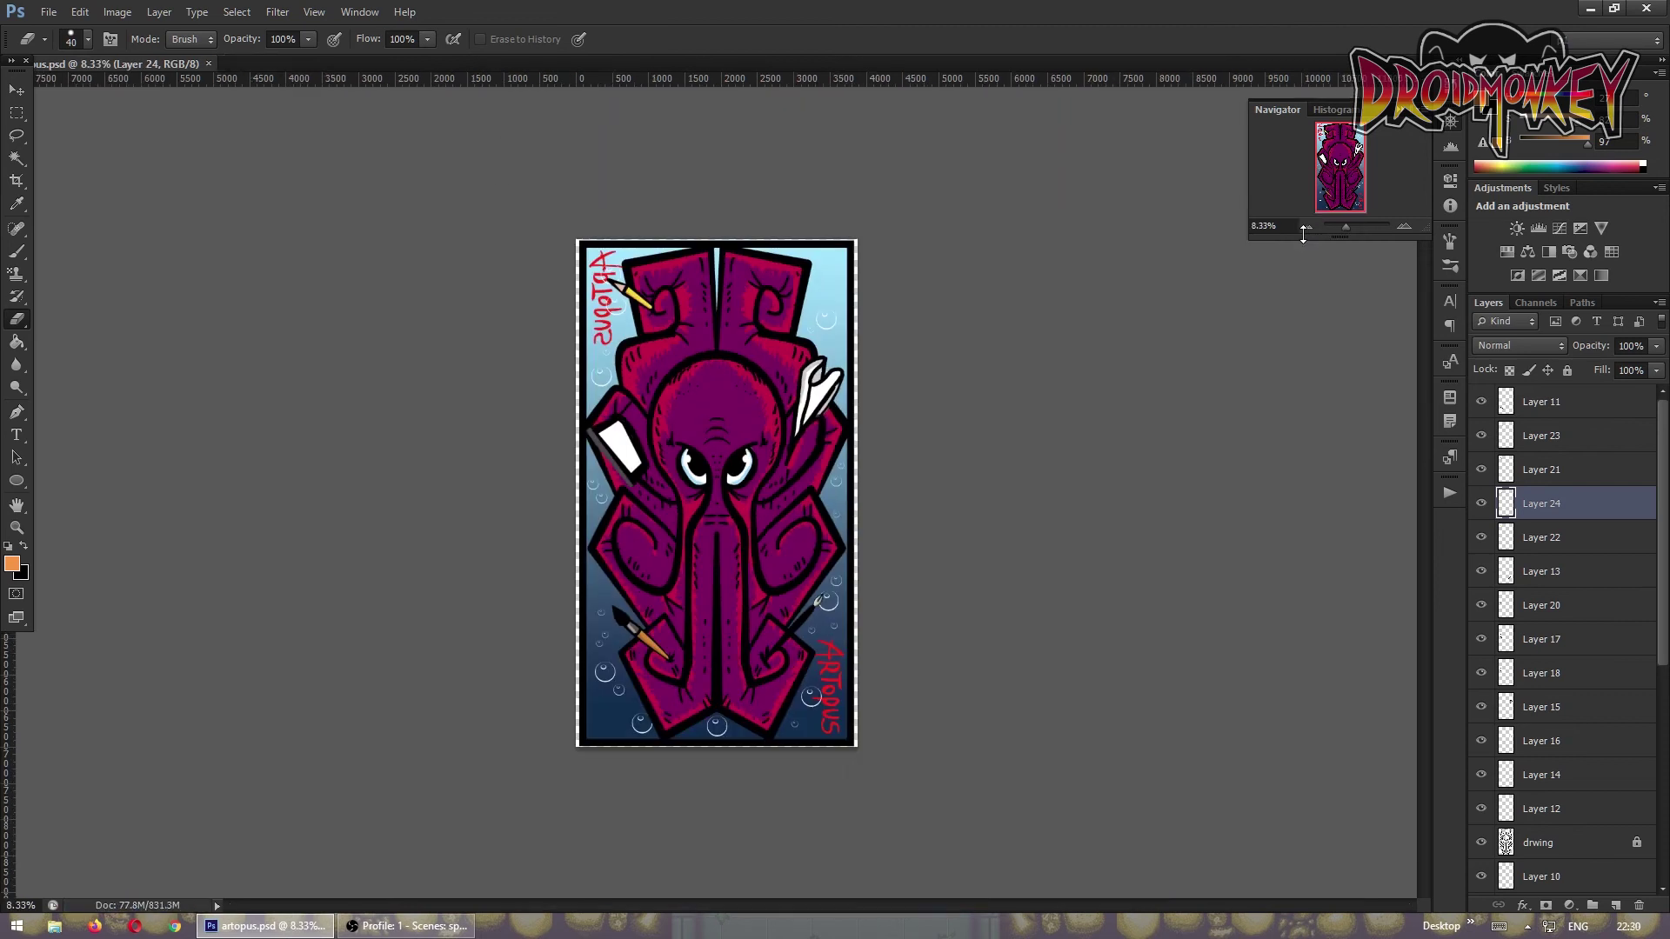
{"action": "key", "text": "ctrl+shift+alt+n"}
- Zoom in and stroke a black pen line from the right tentacle curl
{"action": "key", "text": "ctrl+plus"}
{"action": "key", "text": "ctrl+plus"}
{"action": "key", "text": "ctrl+plus"}
{"action": "left_click_drag", "start_coordinate": [1340, 167], "coordinate": [1344, 149]}
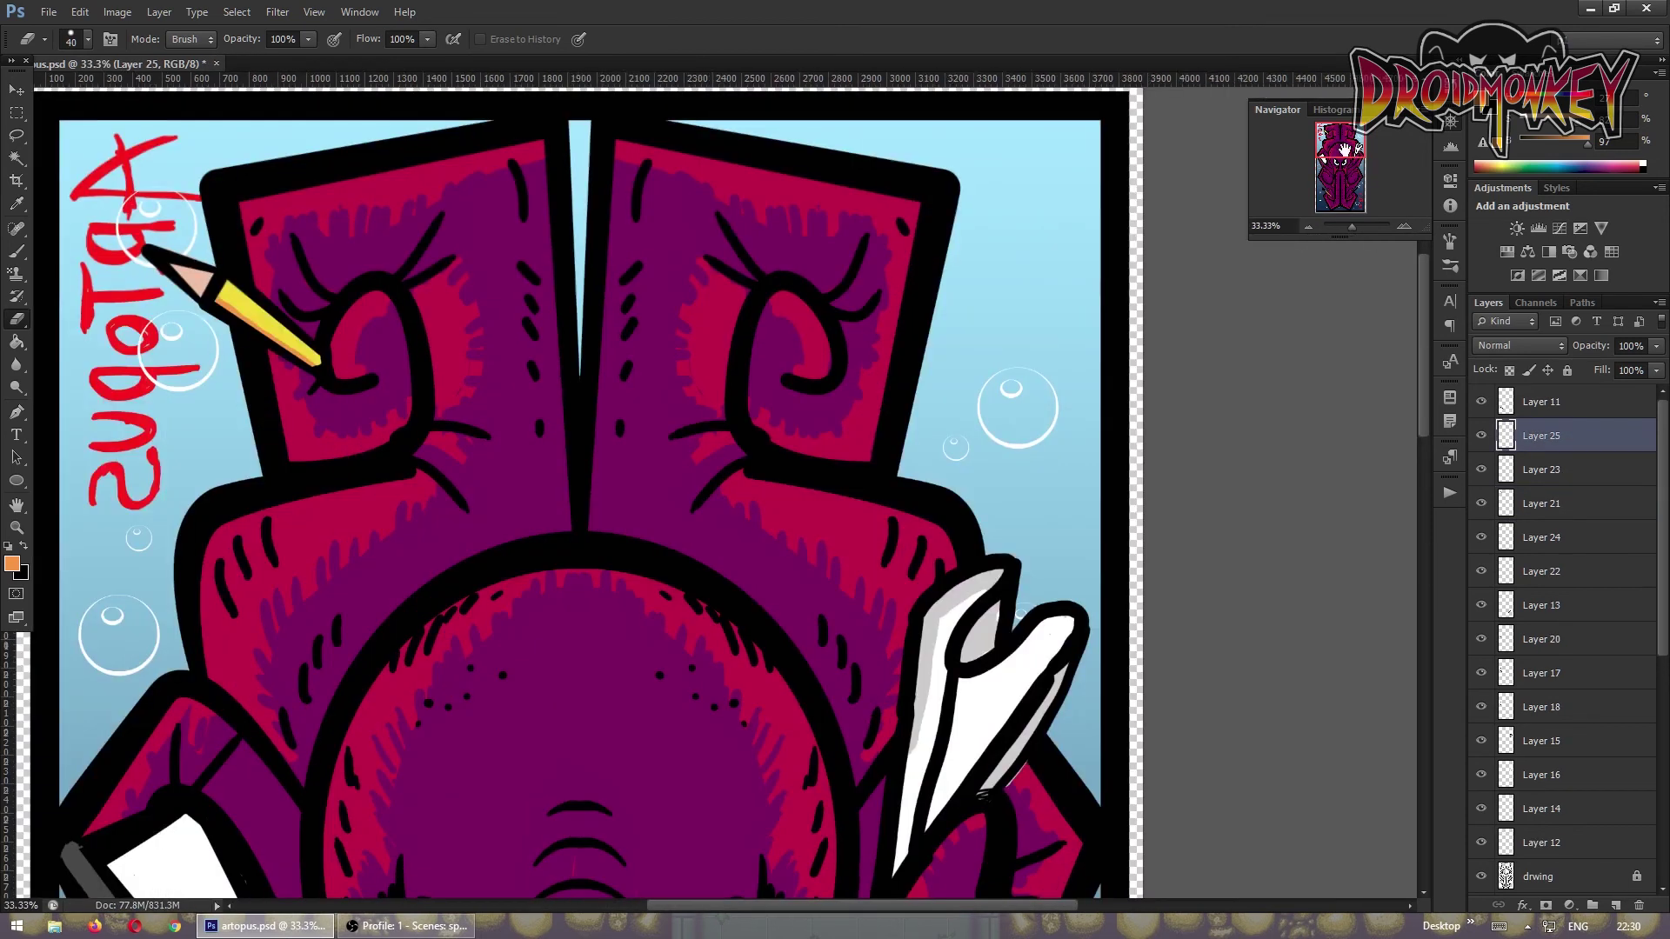
{"action": "key", "text": "p"}
{"action": "key", "text": "x"}
{"action": "left_click", "coordinate": [793, 383]}
{"action": "left_click", "coordinate": [863, 311]}
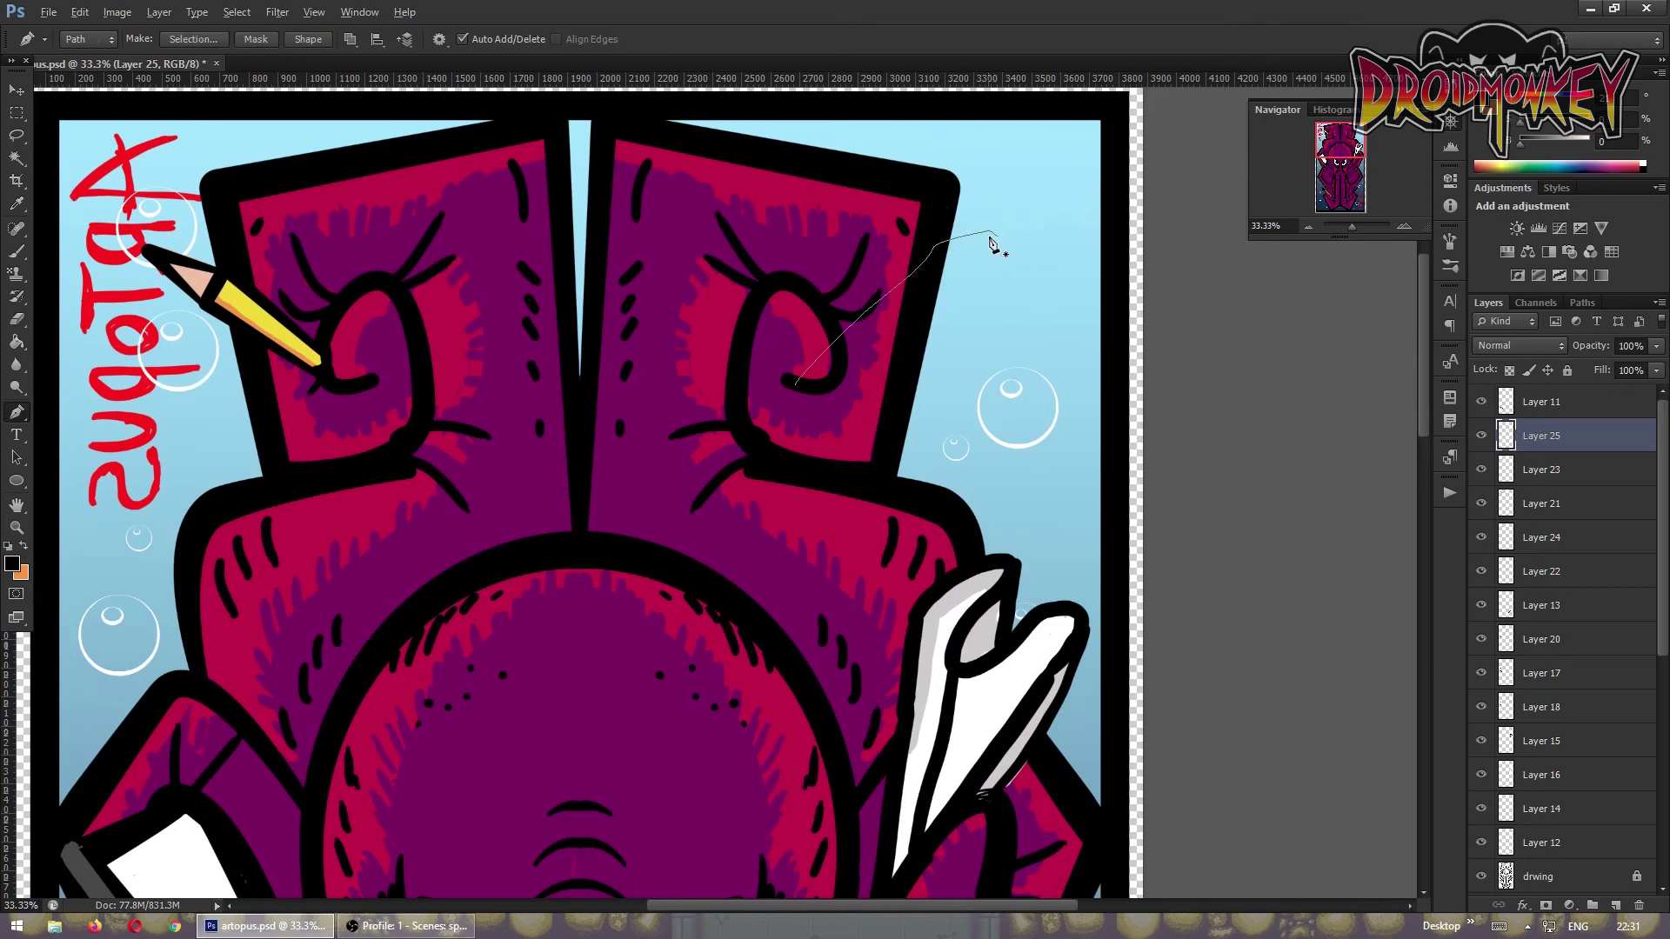
{"action": "key", "text": "b"}
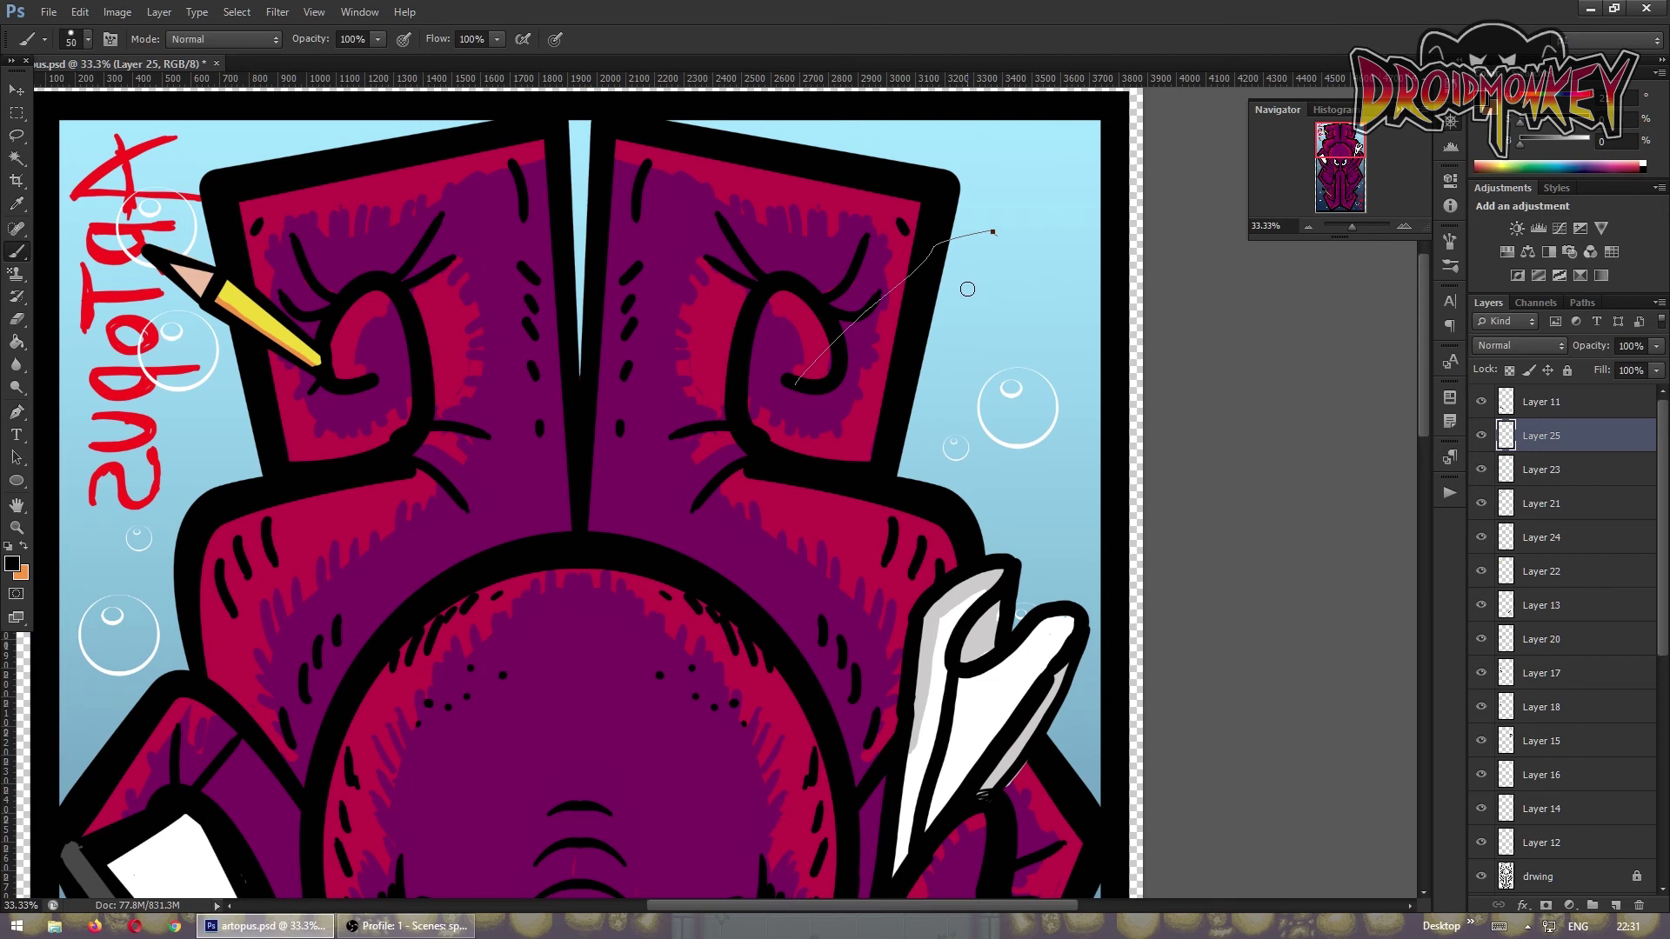
{"action": "key", "text": "Return"}
- Duplicate the line, flip it, and rotate the copy into an X
{"action": "key", "text": "ctrl+j"}
{"action": "left_click", "coordinate": [79, 12]}
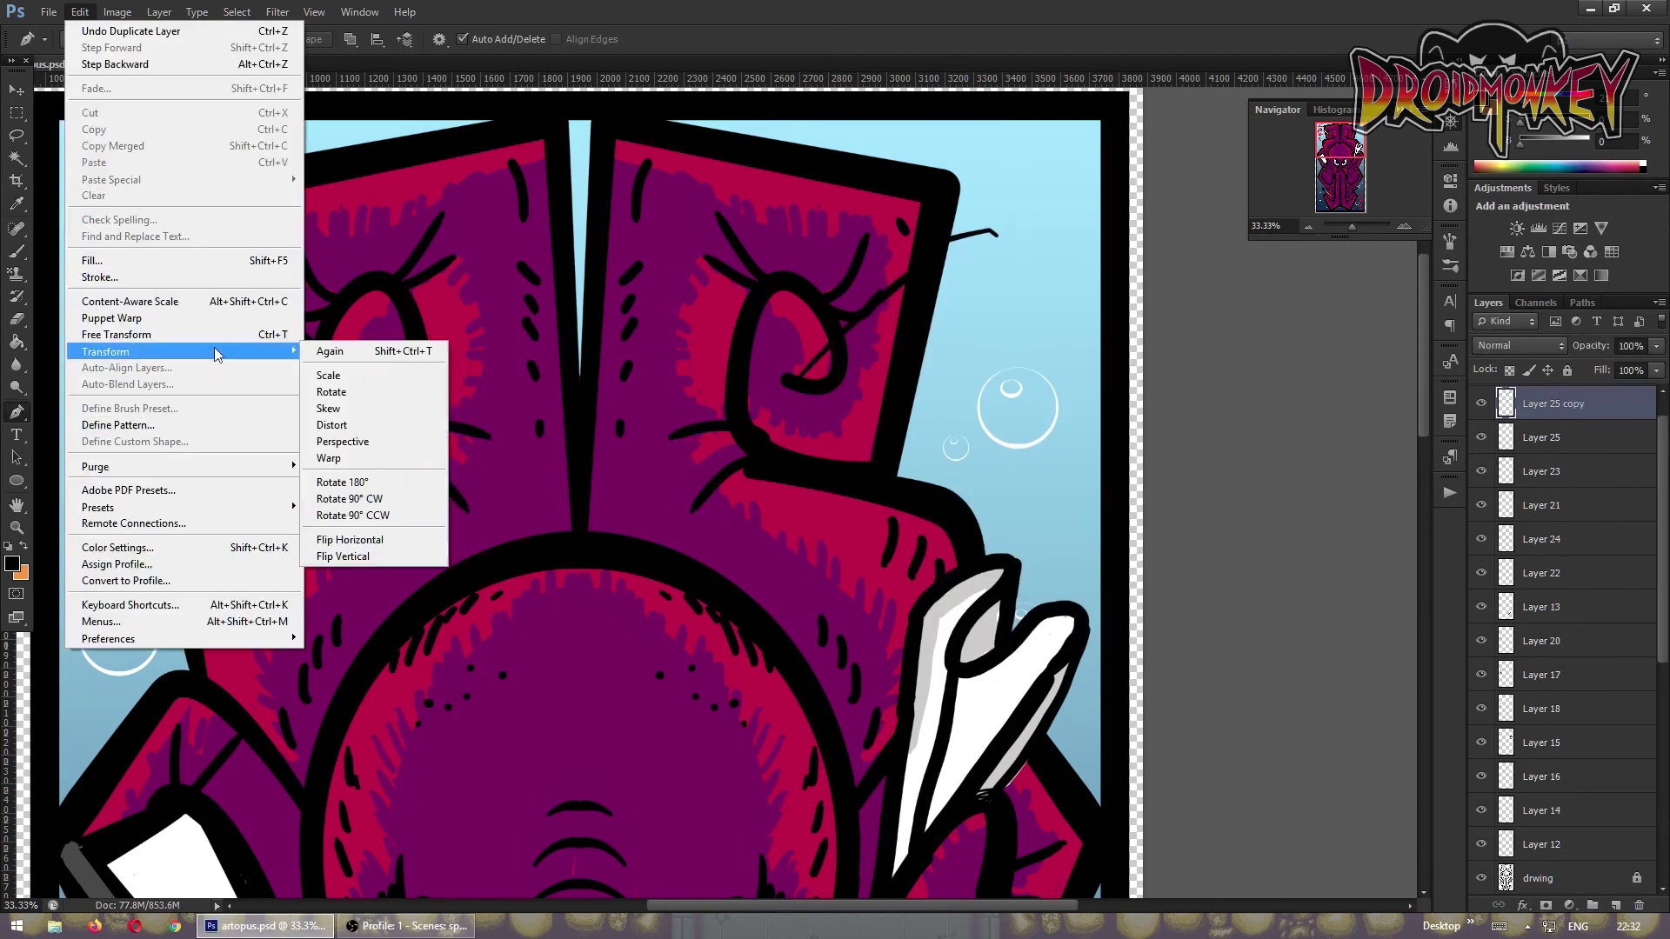
{"action": "left_click", "coordinate": [348, 537]}
{"action": "key", "text": "ctrl+t"}
{"action": "left_click_drag", "start_coordinate": [975, 364], "coordinate": [861, 376]}
{"action": "key", "text": "Return"}
- Merge the lines and paint the pen body solid black on a new layer
{"action": "key", "text": "p"}
{"action": "right_click", "coordinate": [1019, 160]}
{"action": "key", "text": "Escape"}
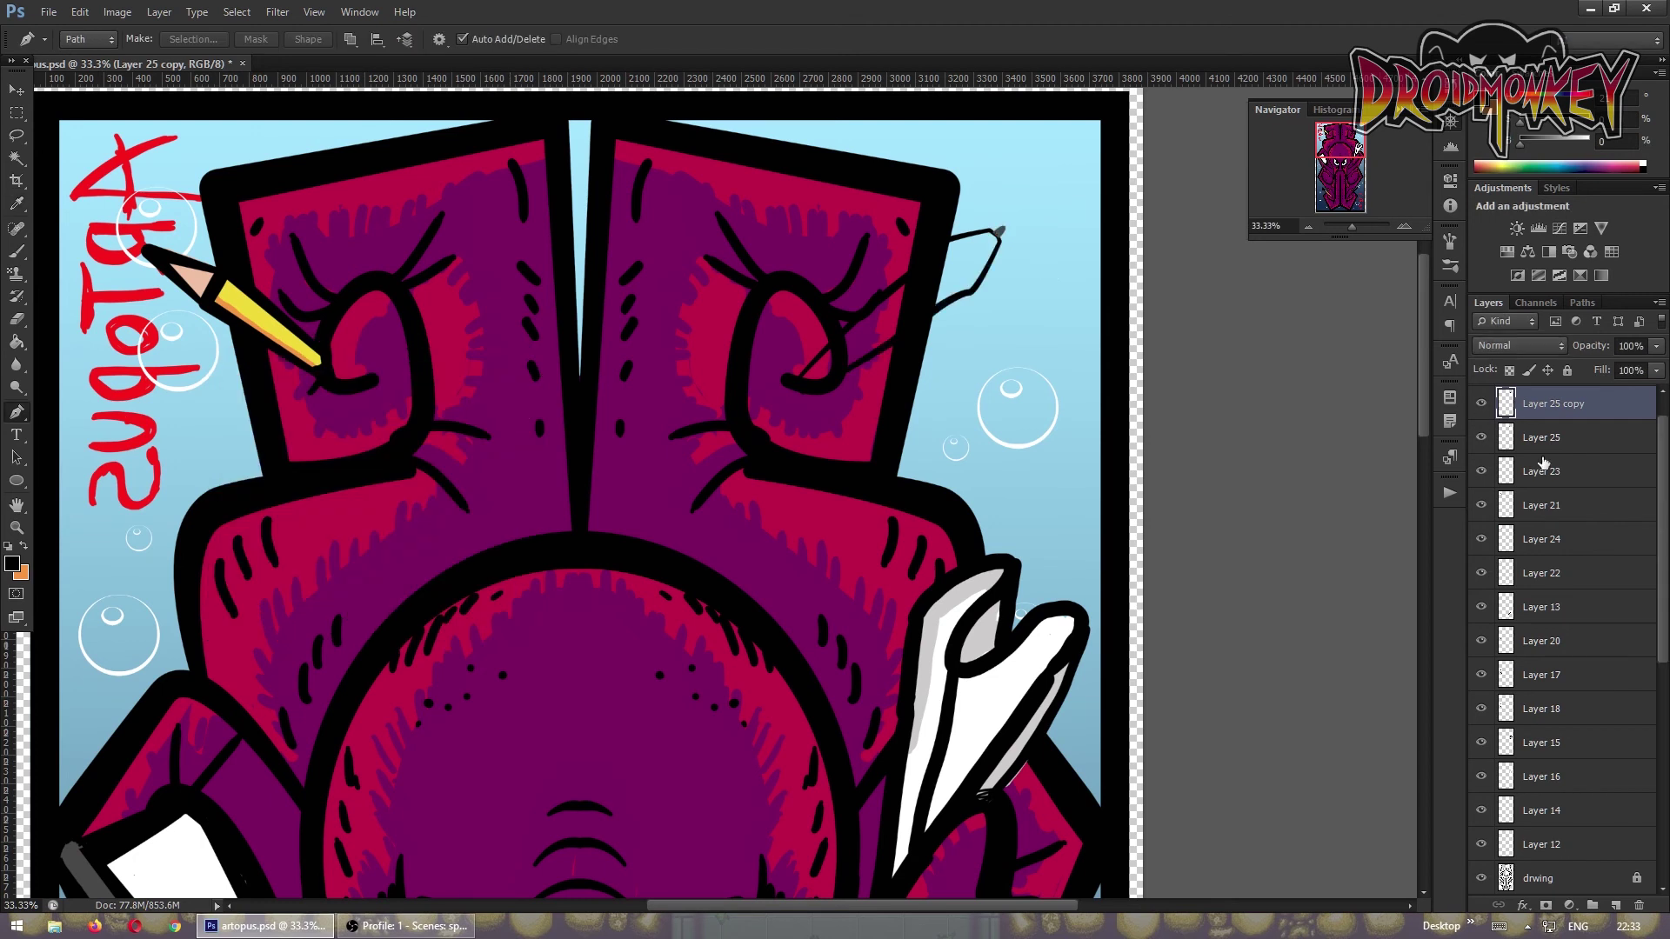
{"action": "key", "text": "ctrl+e"}
{"action": "left_click", "coordinate": [1544, 470]}
{"action": "key", "text": "ctrl+shift+alt+n"}
{"action": "key", "text": "b"}
{"action": "left_click_drag", "start_coordinate": [914, 351], "coordinate": [973, 273]}
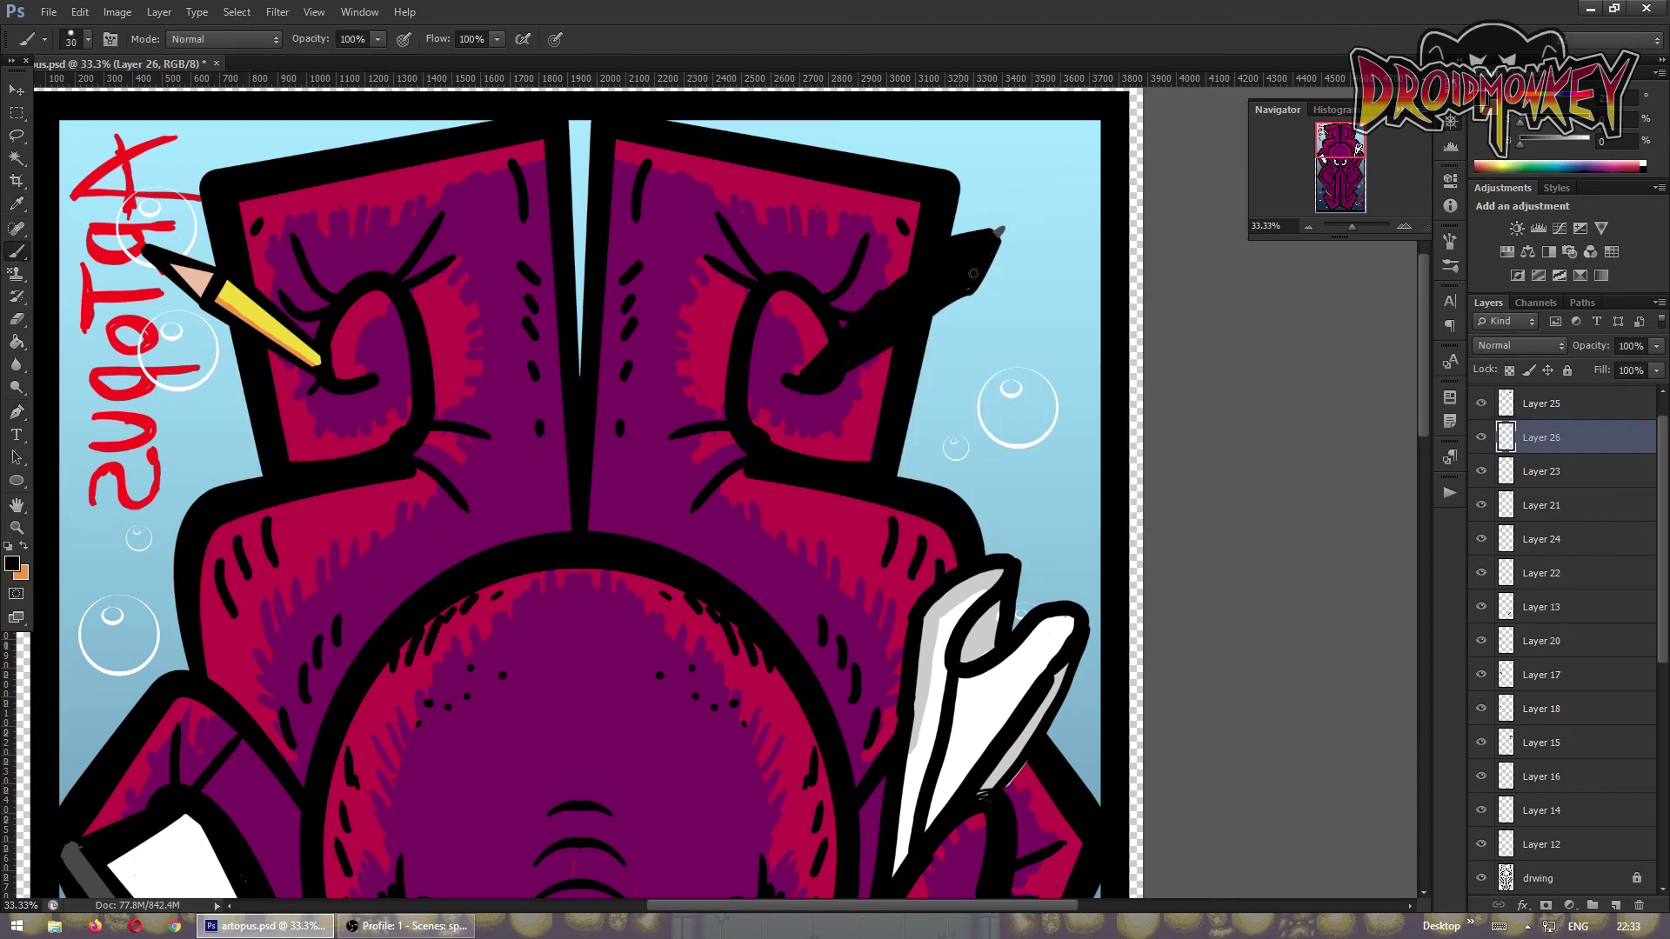
- Add a grey pen highlight and a new red-coloured layer for the signature
{"action": "left_click", "coordinate": [994, 243], "text": "alt"}
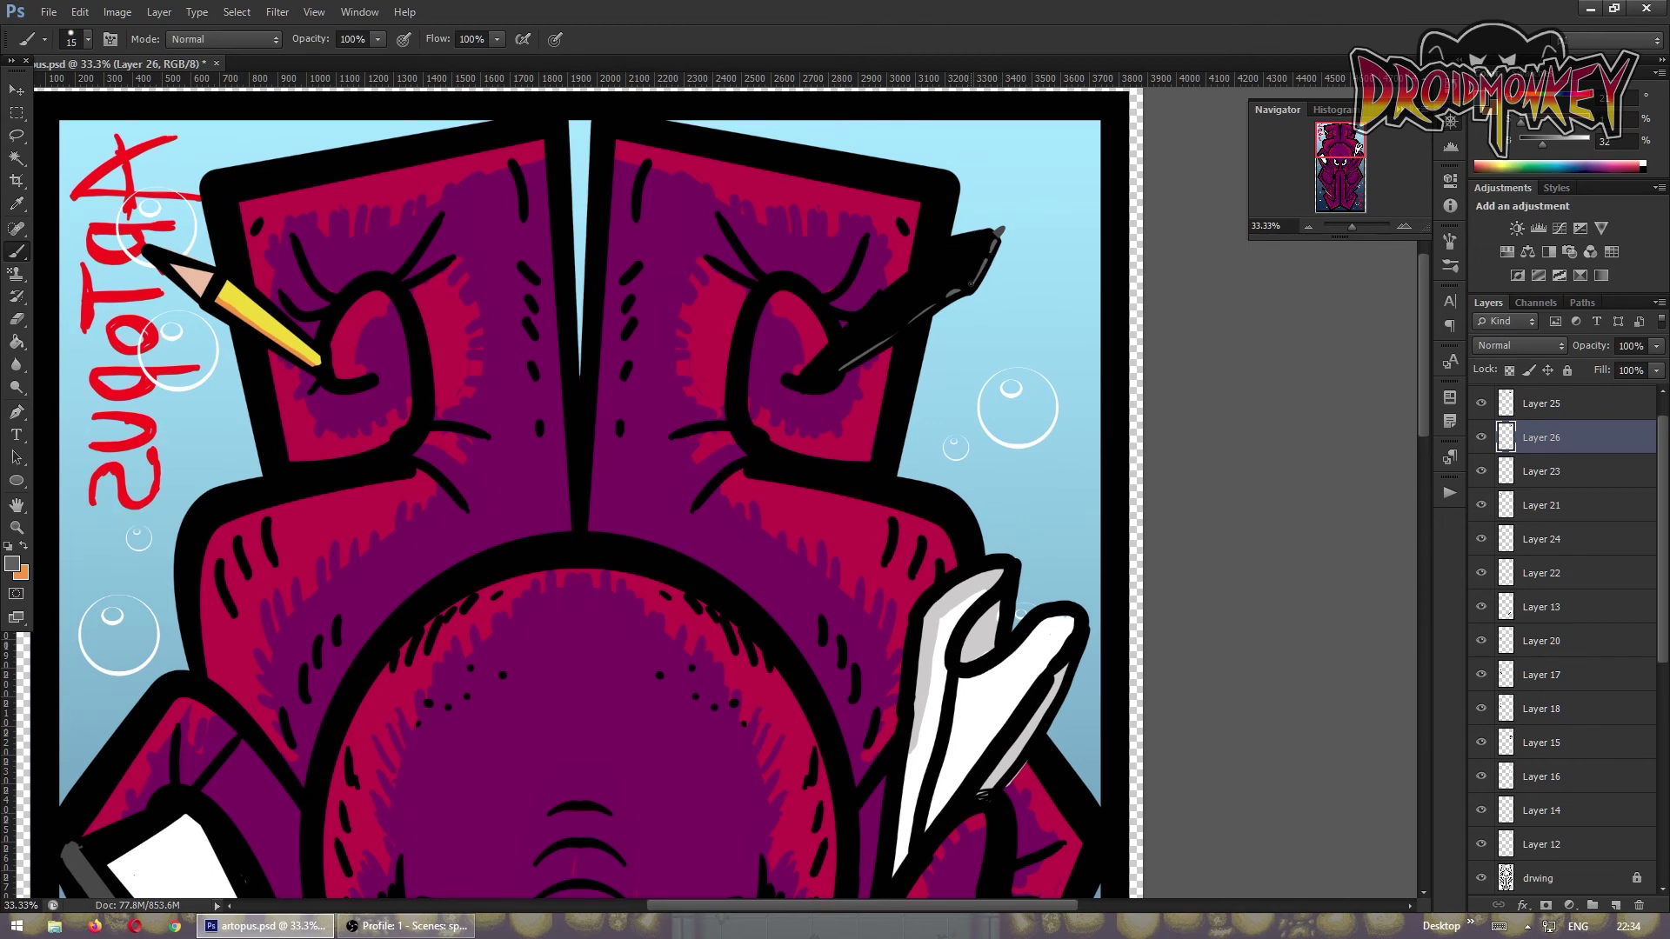
{"action": "scroll", "coordinate": [999, 230], "scroll_direction": "down", "scroll_amount": 3}
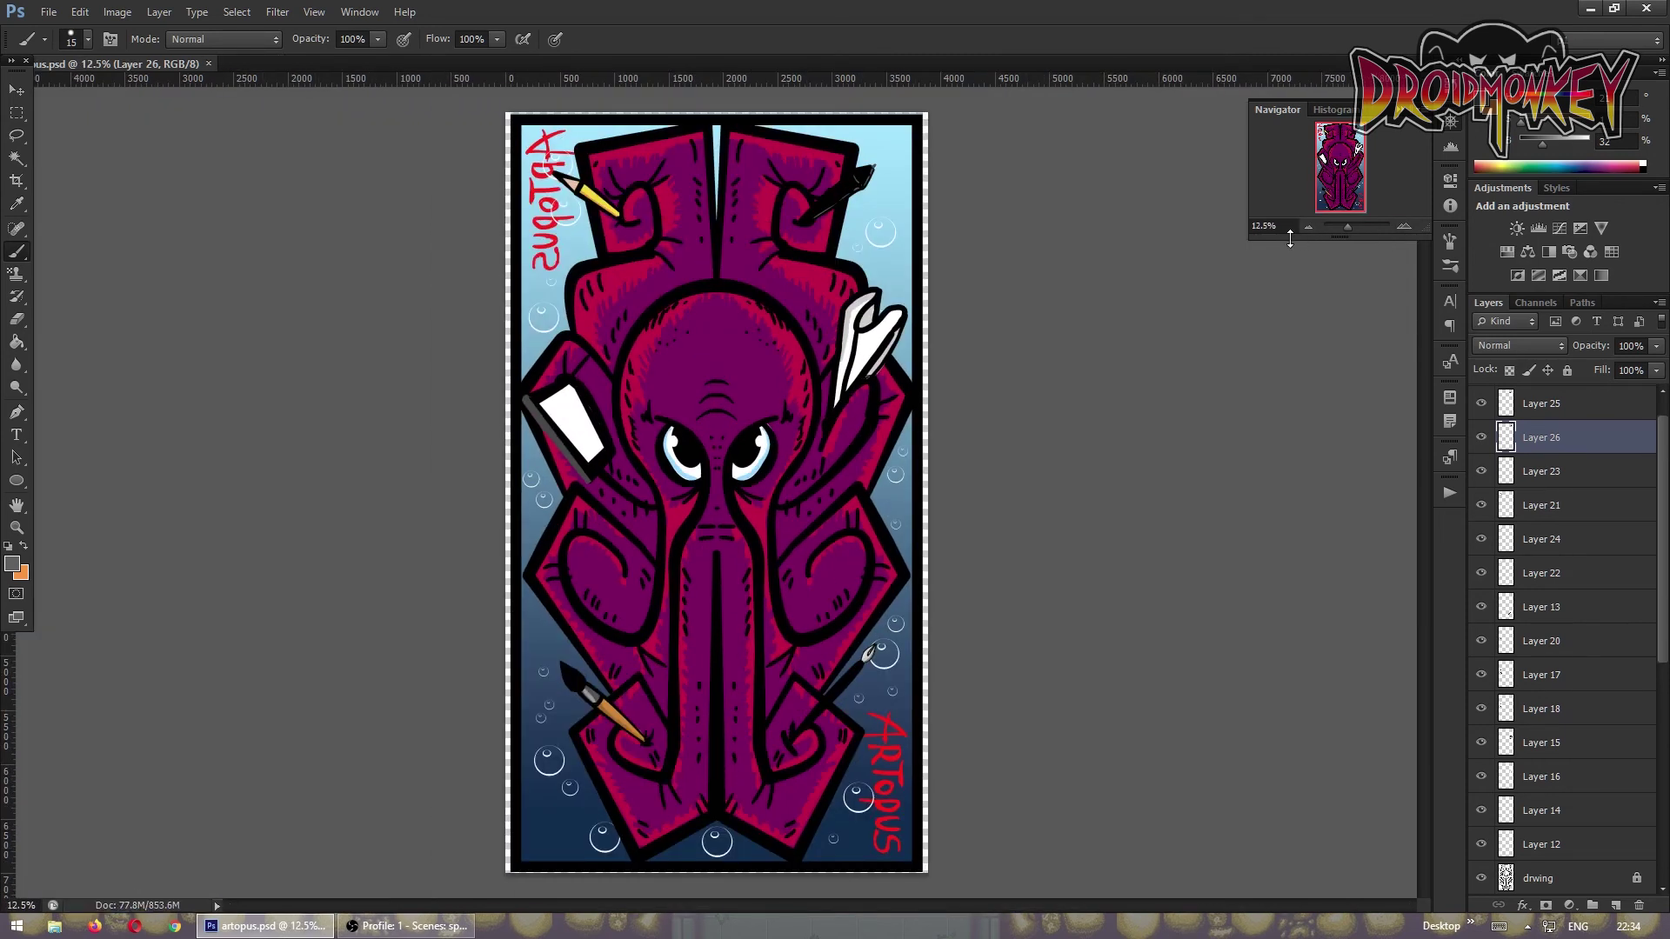
{"action": "key", "text": "ctrl+shift+alt+n"}
{"action": "right_click", "coordinate": [844, 246], "text": "alt+shift"}
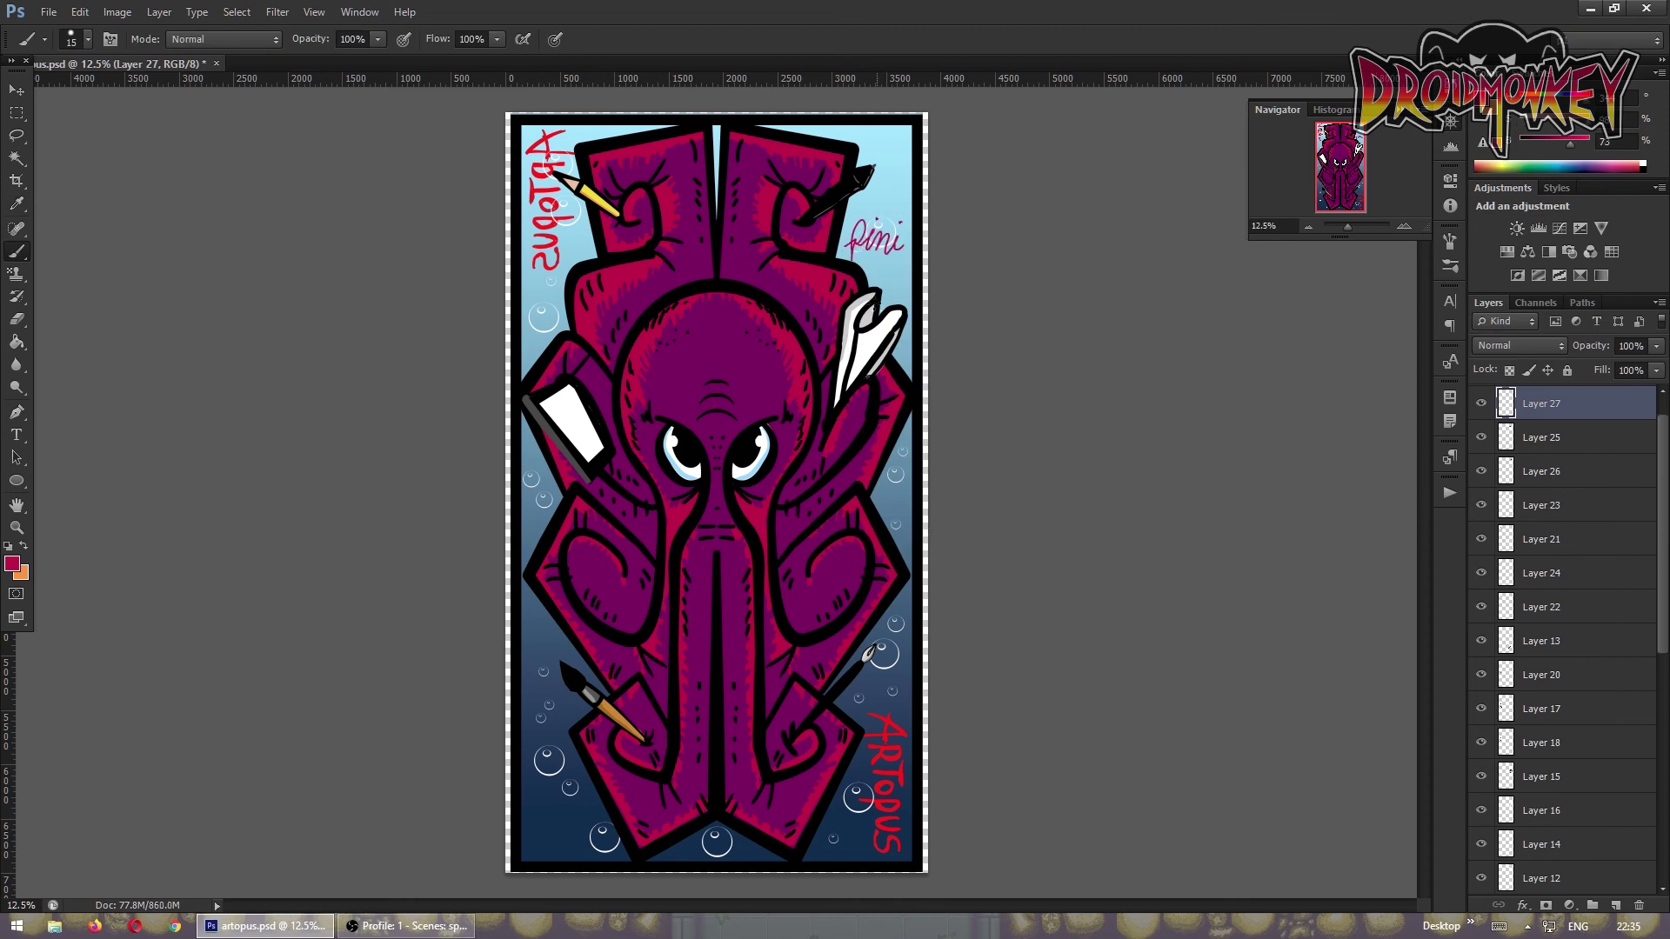
- Rotate the red signature slightly, fit the poster on screen, and save
{"action": "key", "text": "v"}
{"action": "key", "text": "ctrl+1"}
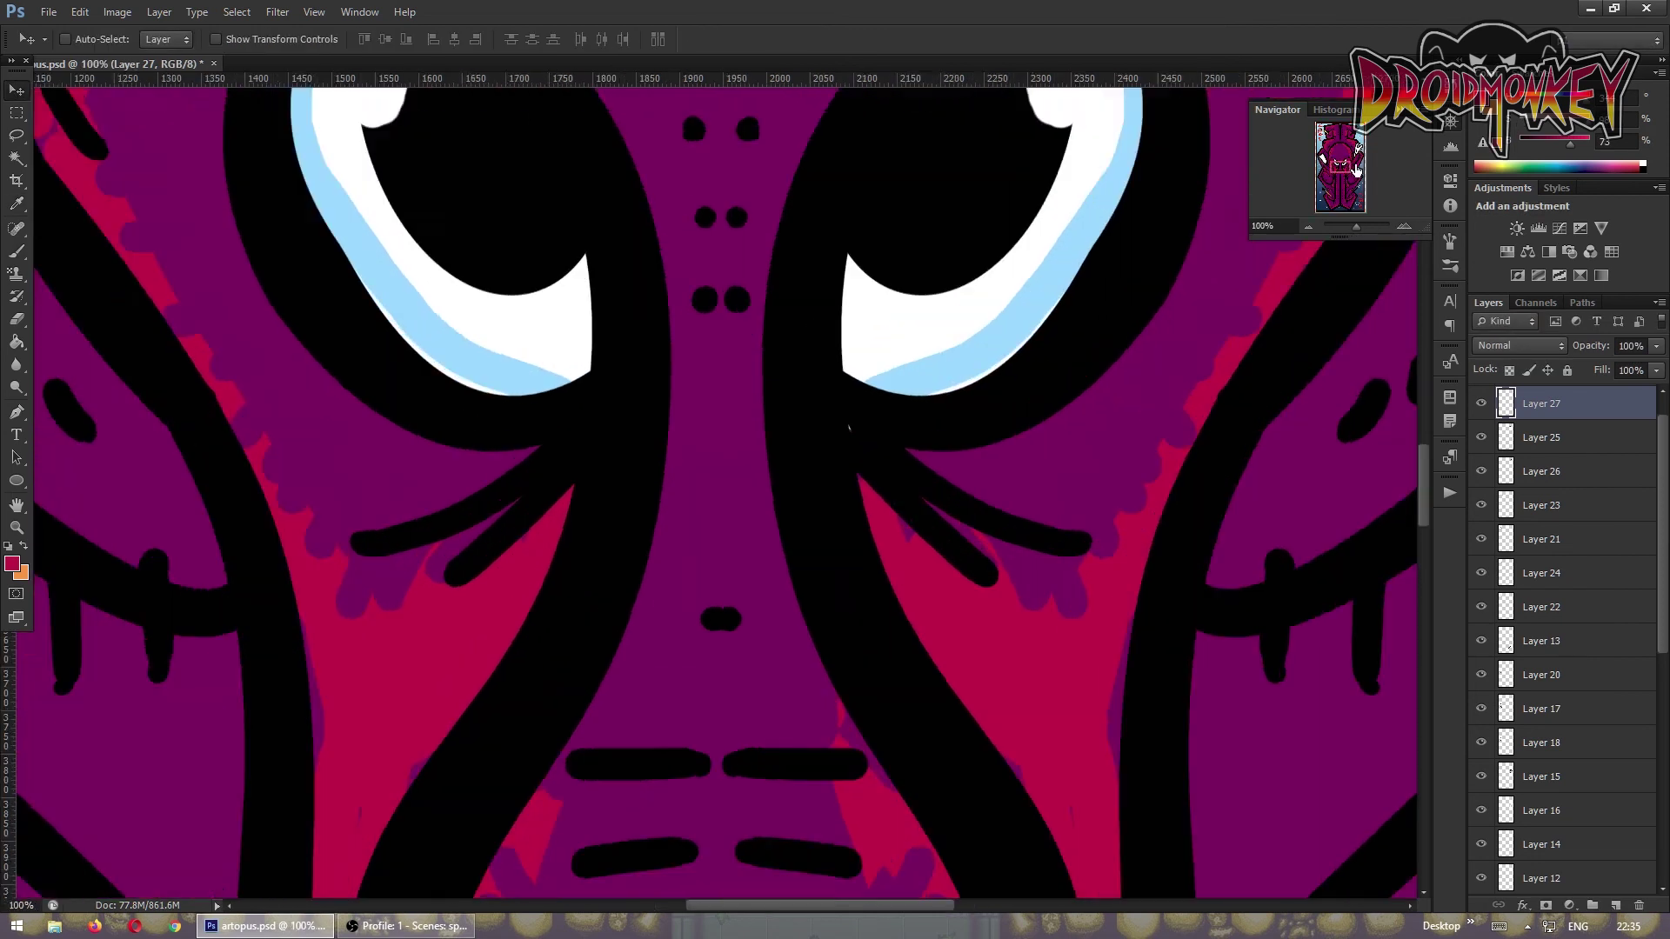
{"action": "key", "text": "ctrl+t"}
{"action": "left_click_drag", "start_coordinate": [913, 642], "coordinate": [951, 597]}
{"action": "key", "text": "Return"}
{"action": "key", "text": "ctrl+0"}
{"action": "key", "text": "ctrl+s"}
- Give the frame layer a Stroke layer style of size 106
{"action": "left_click_drag", "start_coordinate": [1667, 461], "coordinate": [1661, 870]}
{"action": "double_click", "coordinate": [1592, 845]}
{"action": "left_click", "coordinate": [1009, 600]}
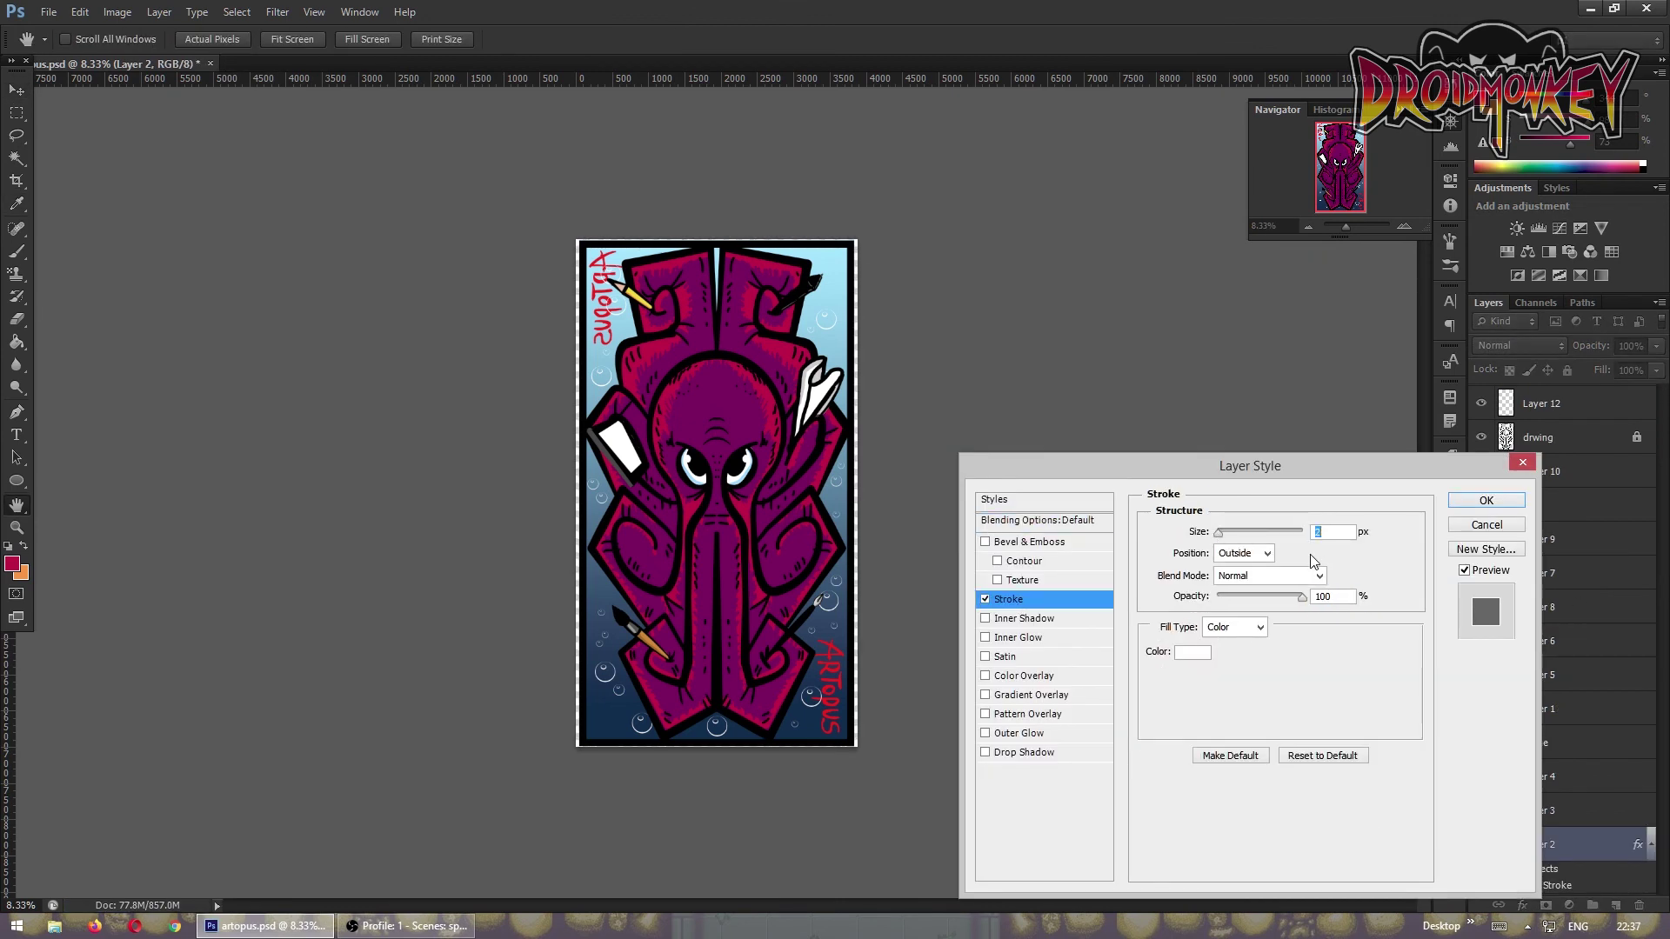
{"action": "type", "text": "106"}
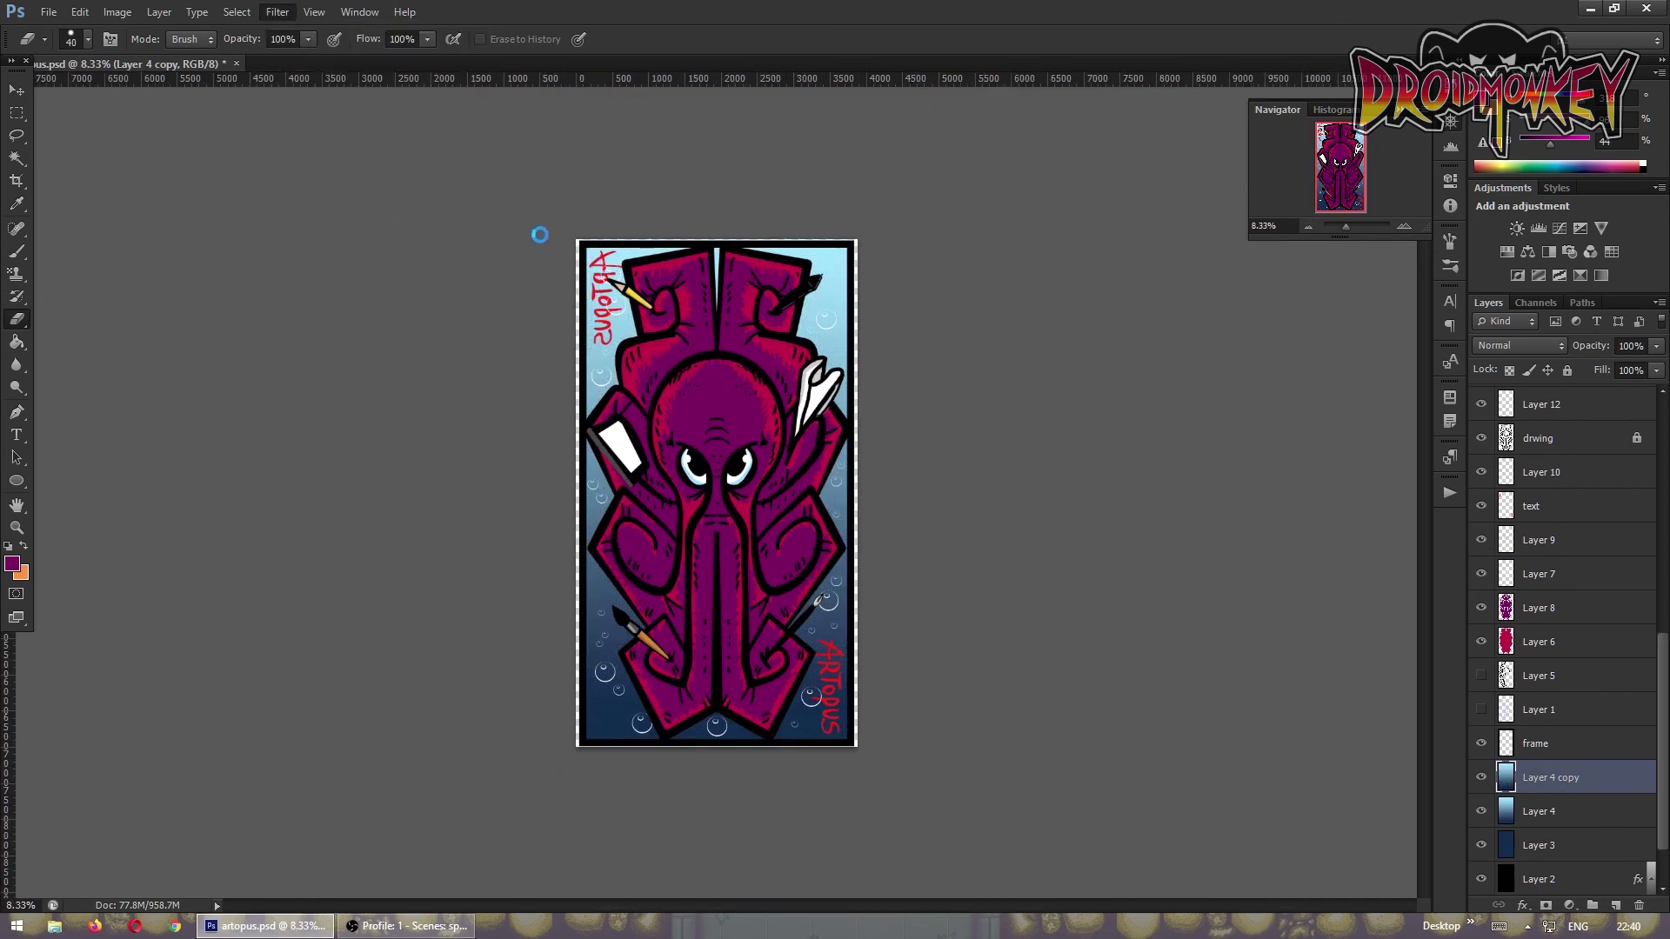
- Apply Color Halftone to the background copy, redoing it with new settings
{"action": "key", "text": "ctrl+alt+f"}
{"action": "key", "text": "Return"}
{"action": "key", "text": "ctrl+z"}
{"action": "left_click", "coordinate": [277, 12]}
{"action": "left_click", "coordinate": [546, 232]}
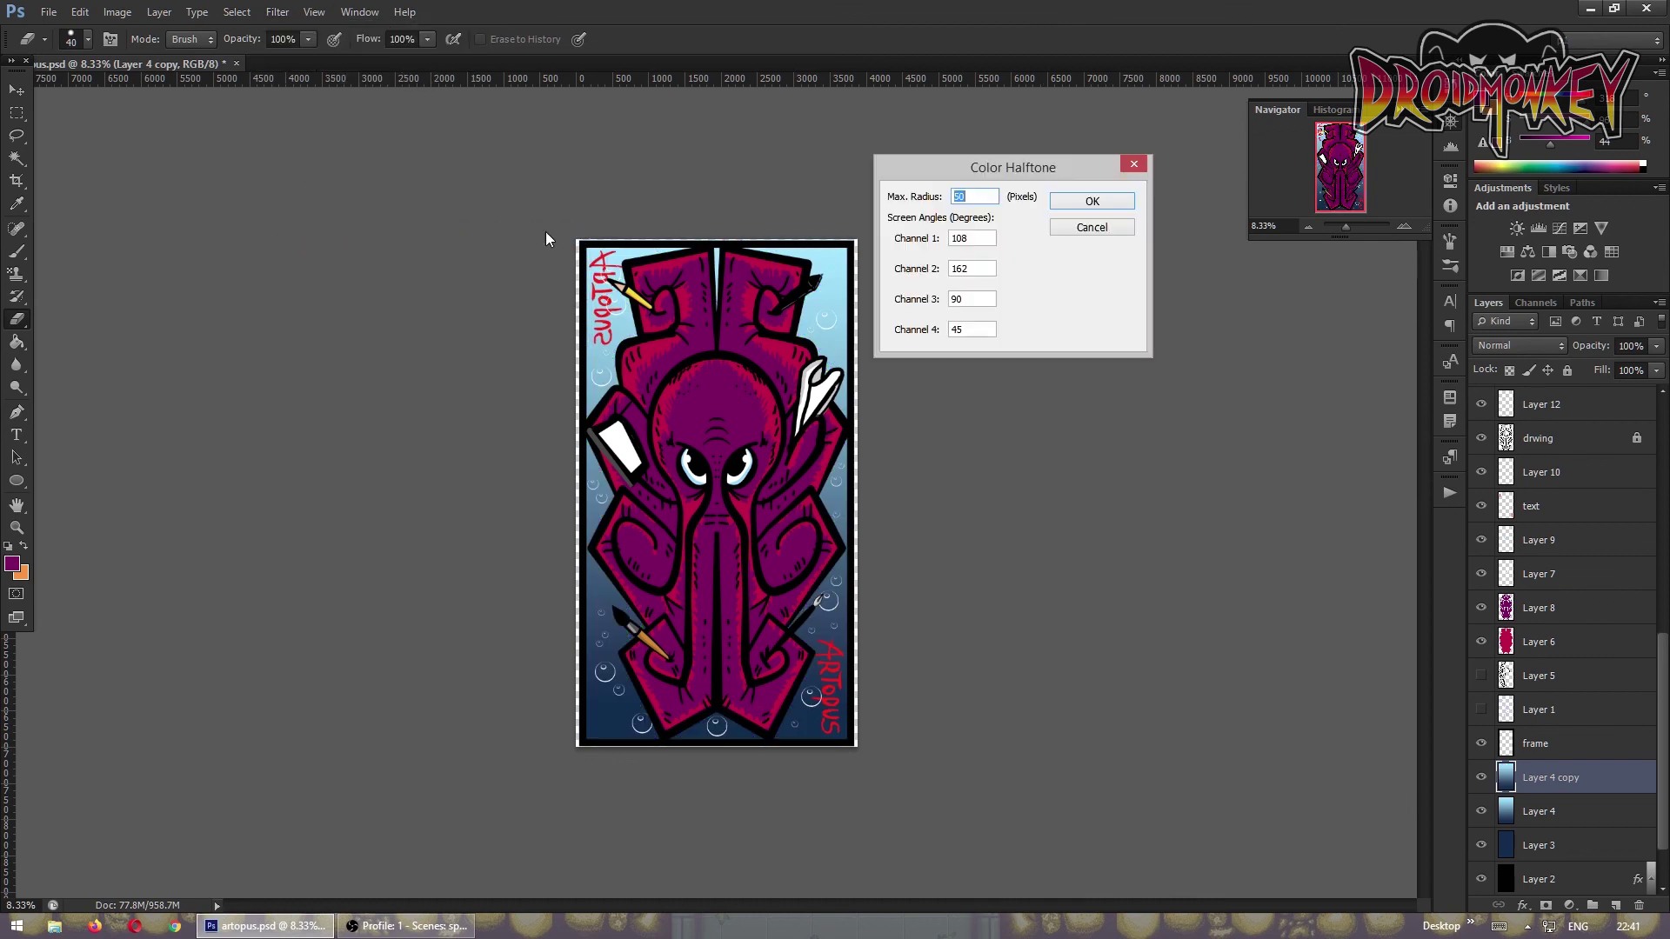
{"action": "key", "text": "Return"}
- Blend the halftone layer as Darker Color at 26% opacity
{"action": "left_click", "coordinate": [1404, 226]}
{"action": "left_click", "coordinate": [1519, 345]}
{"action": "left_click", "coordinate": [1510, 358]}
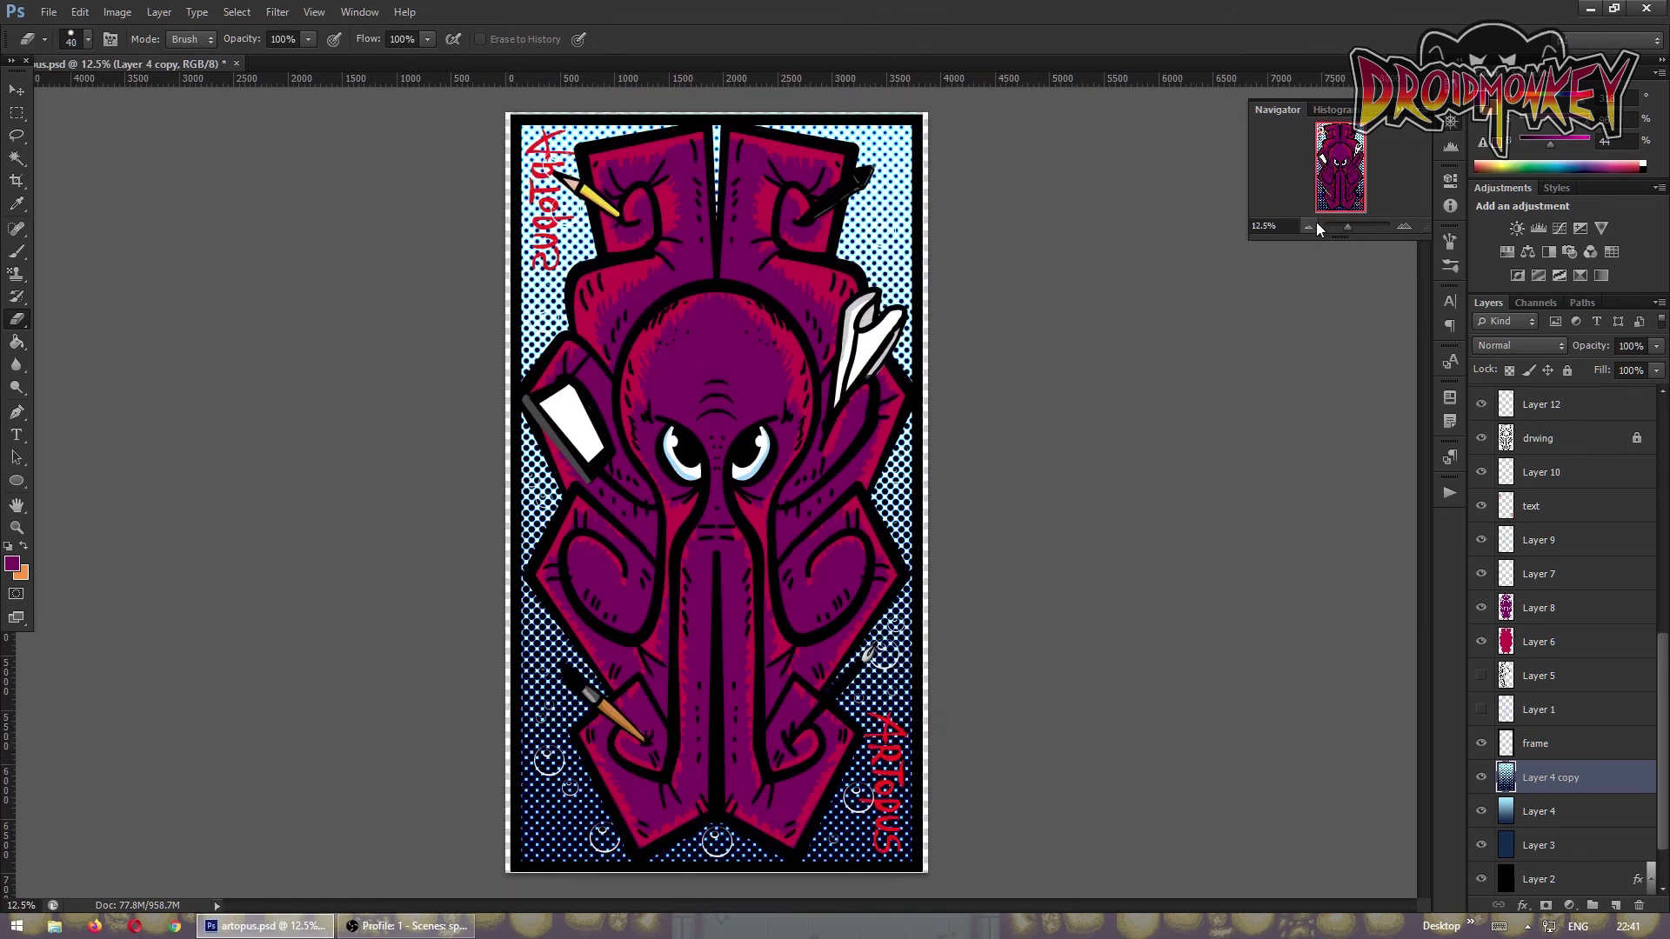
{"action": "key", "text": "Down"}
{"action": "key", "text": "Down"}
{"action": "key", "text": "Down"}
{"action": "key", "text": "Down"}
{"action": "key", "text": "Down"}
{"action": "key", "text": "Down"}
{"action": "key", "text": "Down"}
{"action": "key", "text": "Down"}
{"action": "key", "text": "Down"}
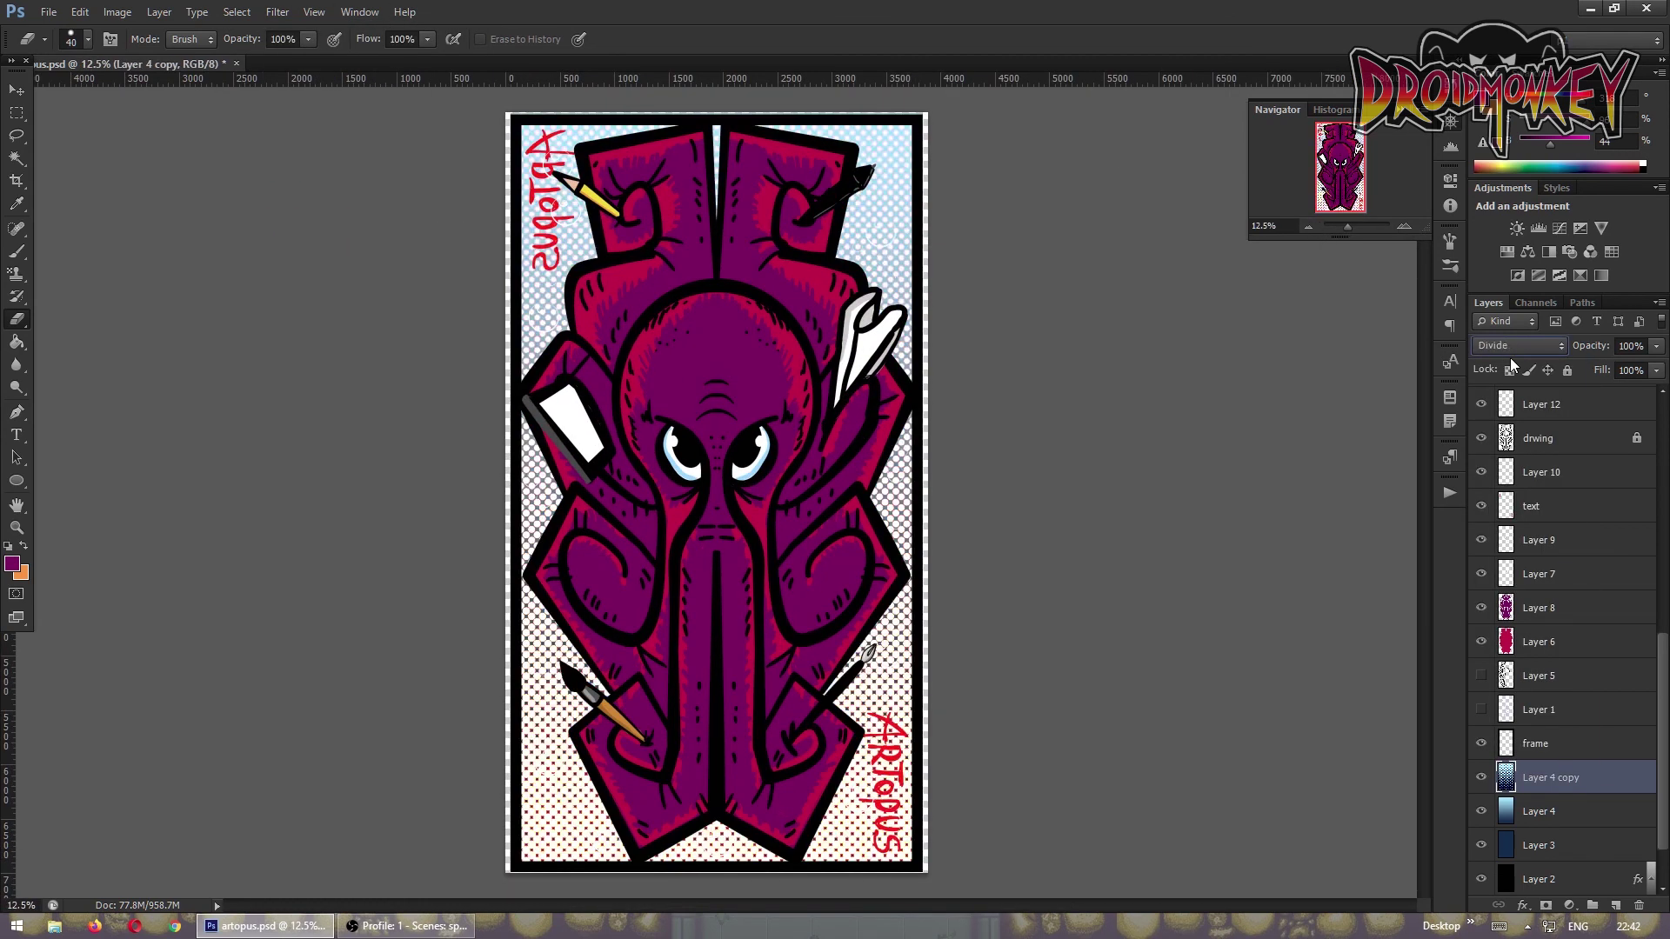
{"action": "key", "text": "Down"}
{"action": "key", "text": "Down"}
{"action": "key", "text": "Down"}
{"action": "key", "text": "Up"}
{"action": "key", "text": "Up"}
{"action": "key", "text": "Up"}
{"action": "key", "text": "Up"}
{"action": "key", "text": "Up"}
{"action": "key", "text": "Up"}
{"action": "key", "text": "Up"}
{"action": "key", "text": "Up"}
{"action": "key", "text": "Up"}
{"action": "left_click_drag", "start_coordinate": [1656, 345], "coordinate": [1593, 376]}
{"action": "key", "text": "ctrl+minus"}
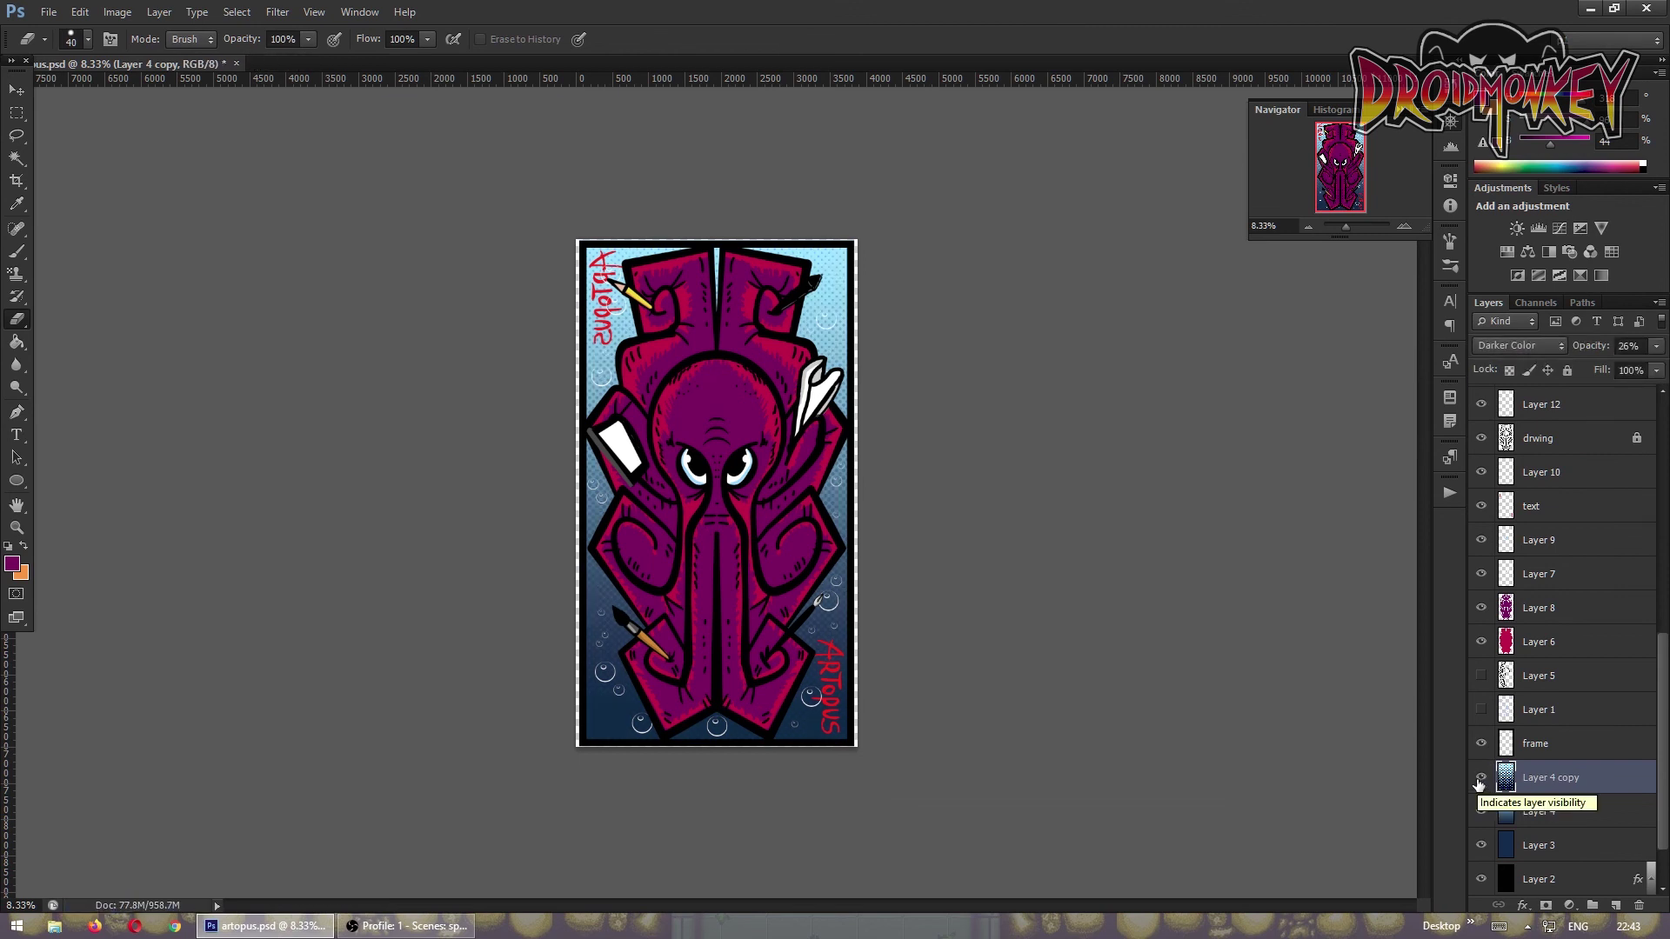
{"action": "key", "text": "ctrl+plus"}
{"action": "key", "text": "ctrl+plus"}
- Zoom out to fit the poster and close the View menu unchanged
{"action": "left_click", "coordinate": [1307, 227]}
{"action": "key", "text": "r"}
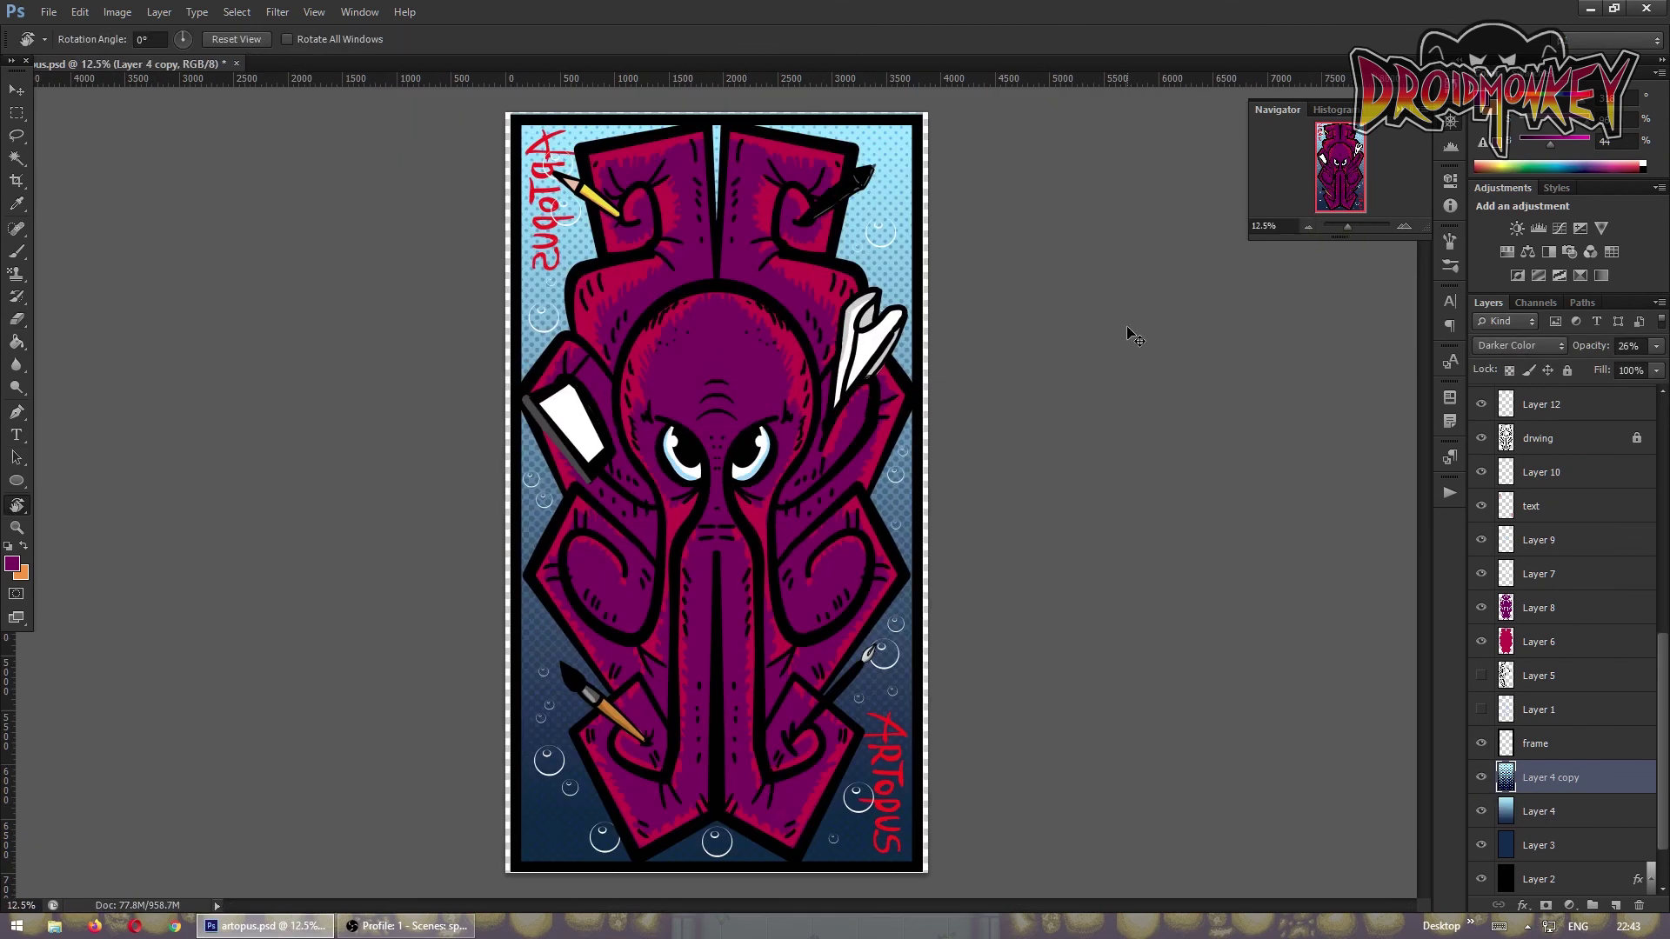
{"action": "left_click", "coordinate": [315, 11]}
{"action": "left_click", "coordinate": [355, 546]}
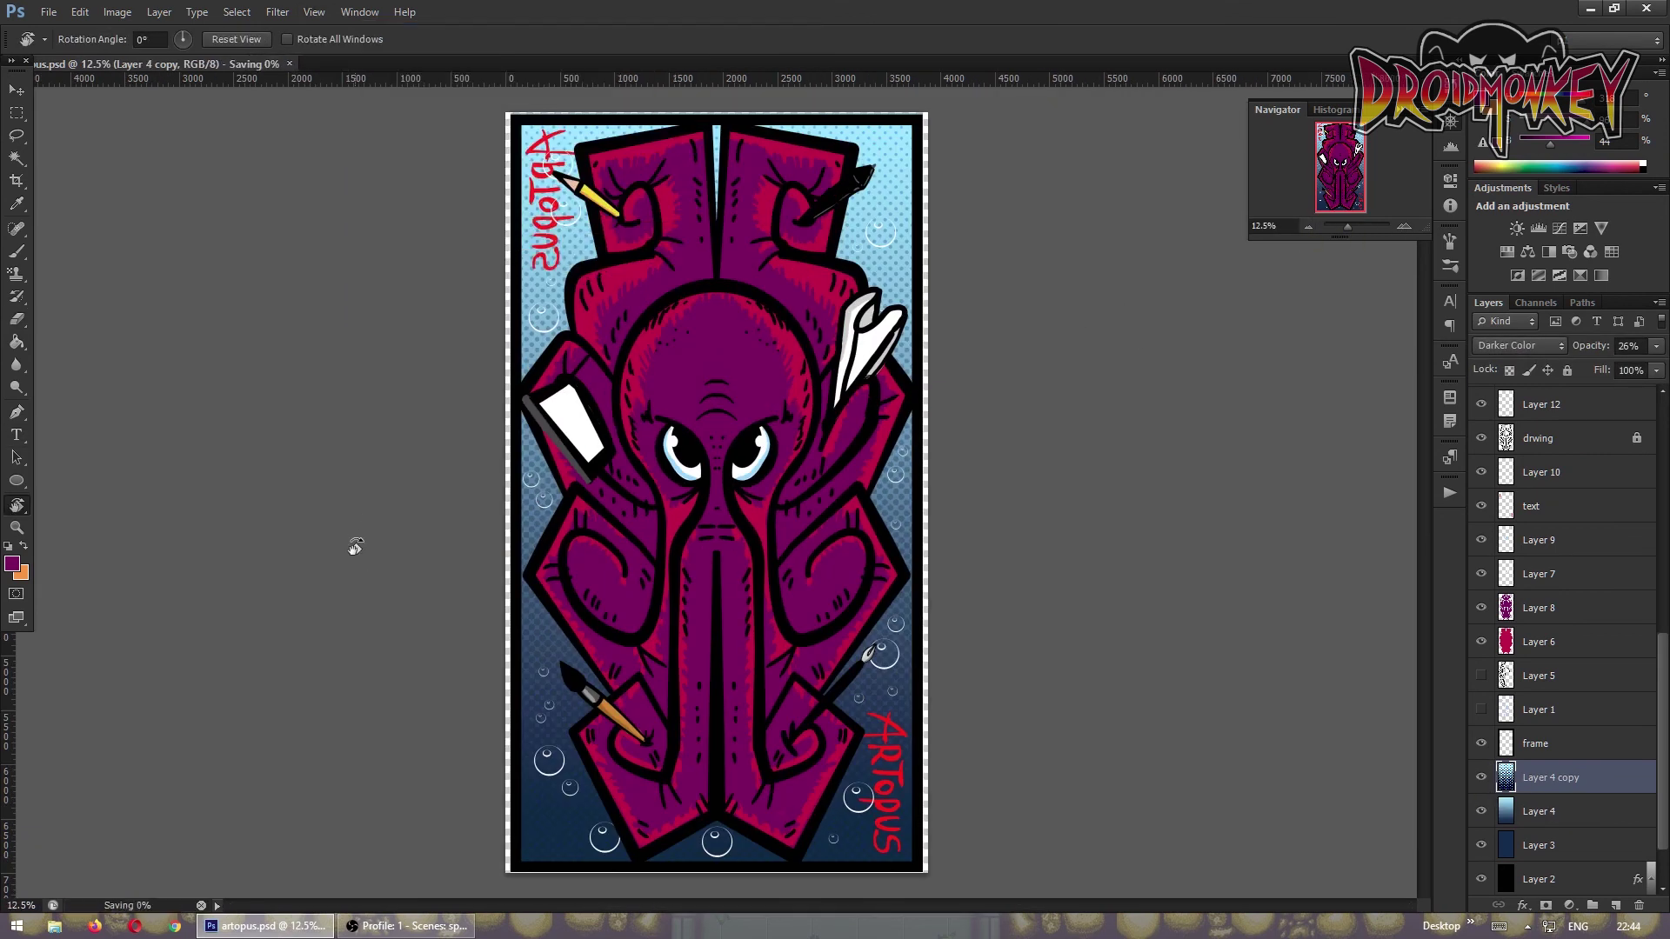
- Save the artopus poster as a copy through File > Save As
{"action": "left_click", "coordinate": [49, 11]}
{"action": "left_click", "coordinate": [174, 251]}
{"action": "key", "text": "Return"}
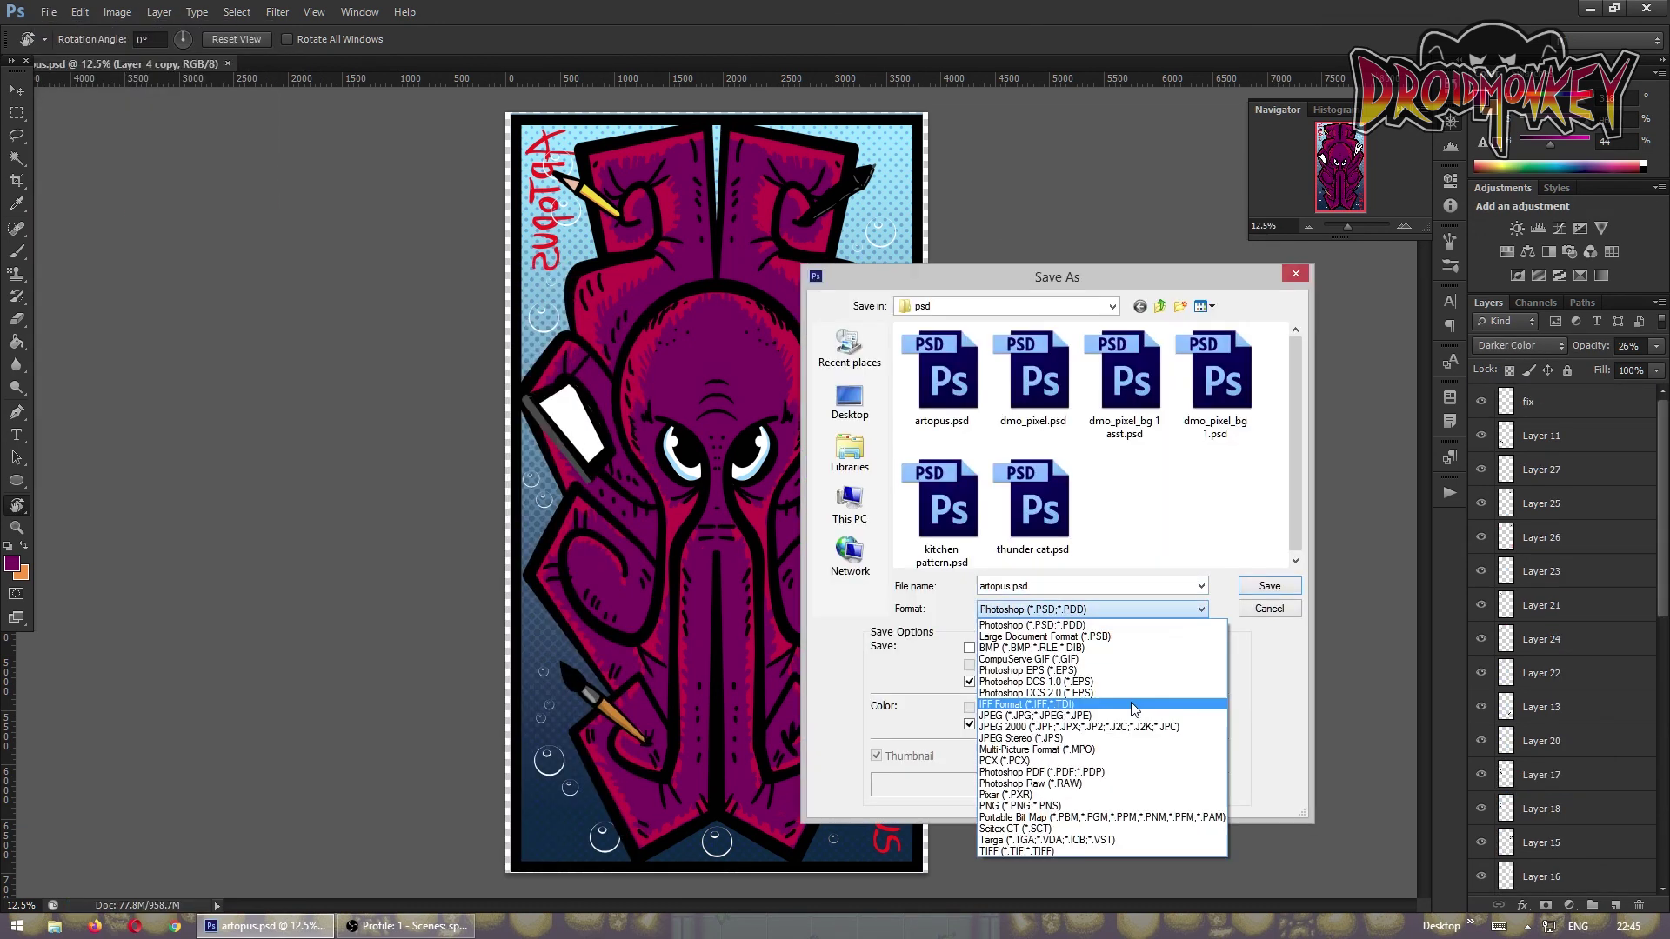